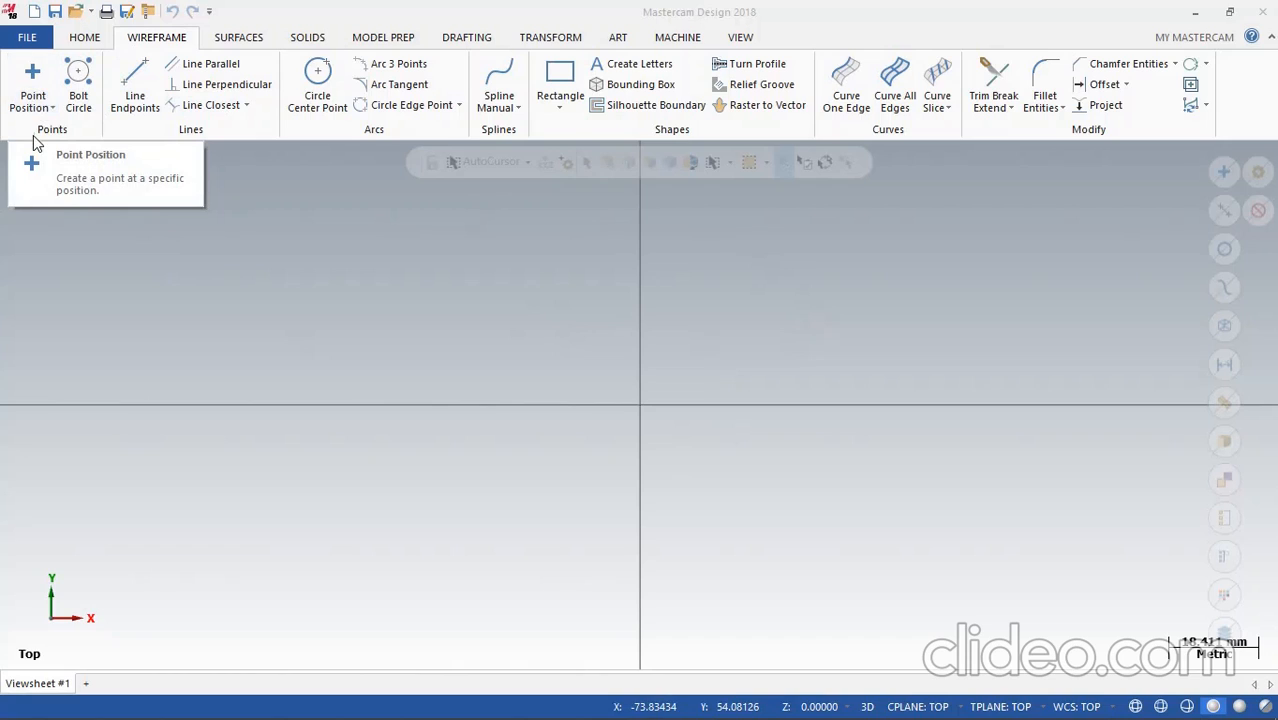
Create a point at coordinates 20,30 with Point Position
left_click(38, 74)
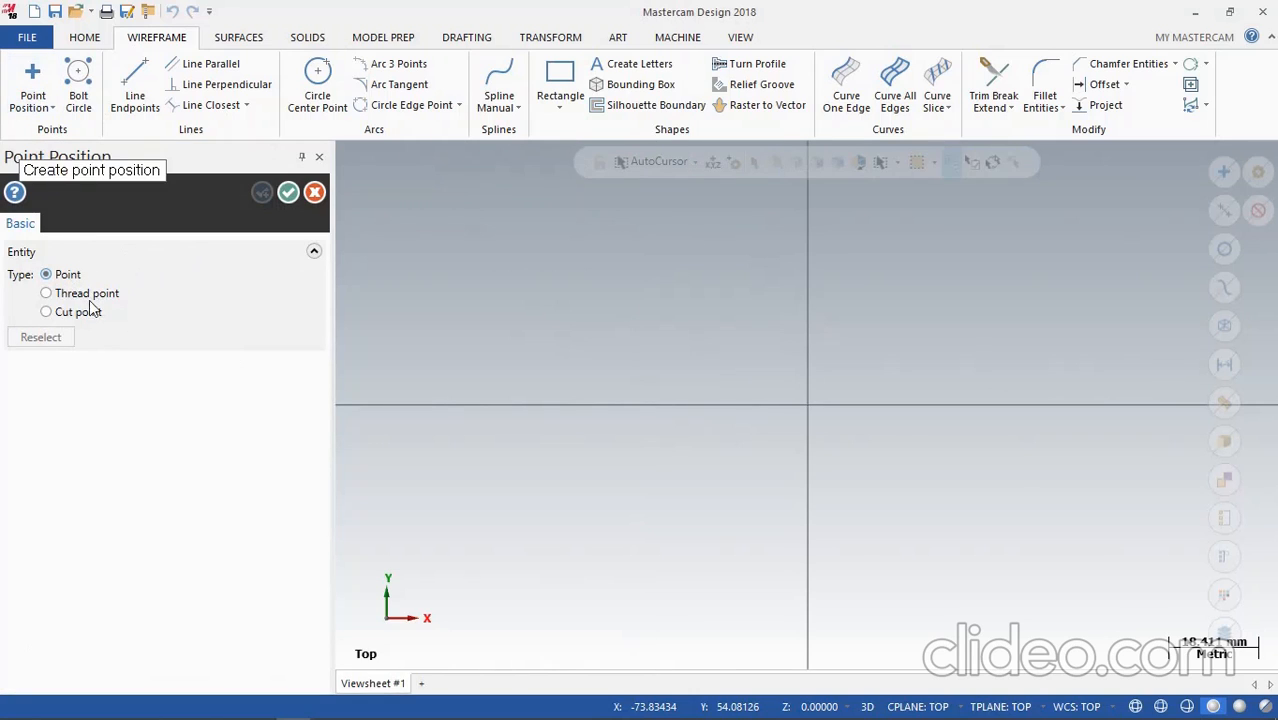
scroll(653, 286, "down", 2)
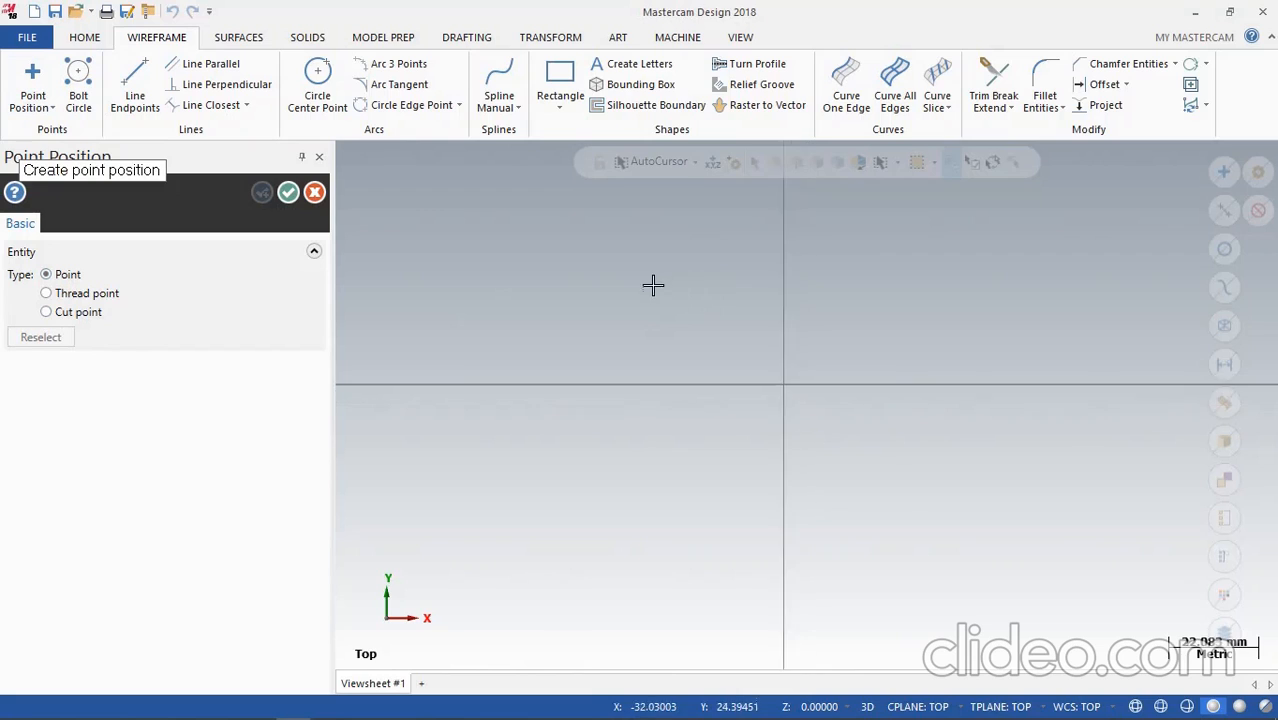
scroll(926, 276, "up", 1)
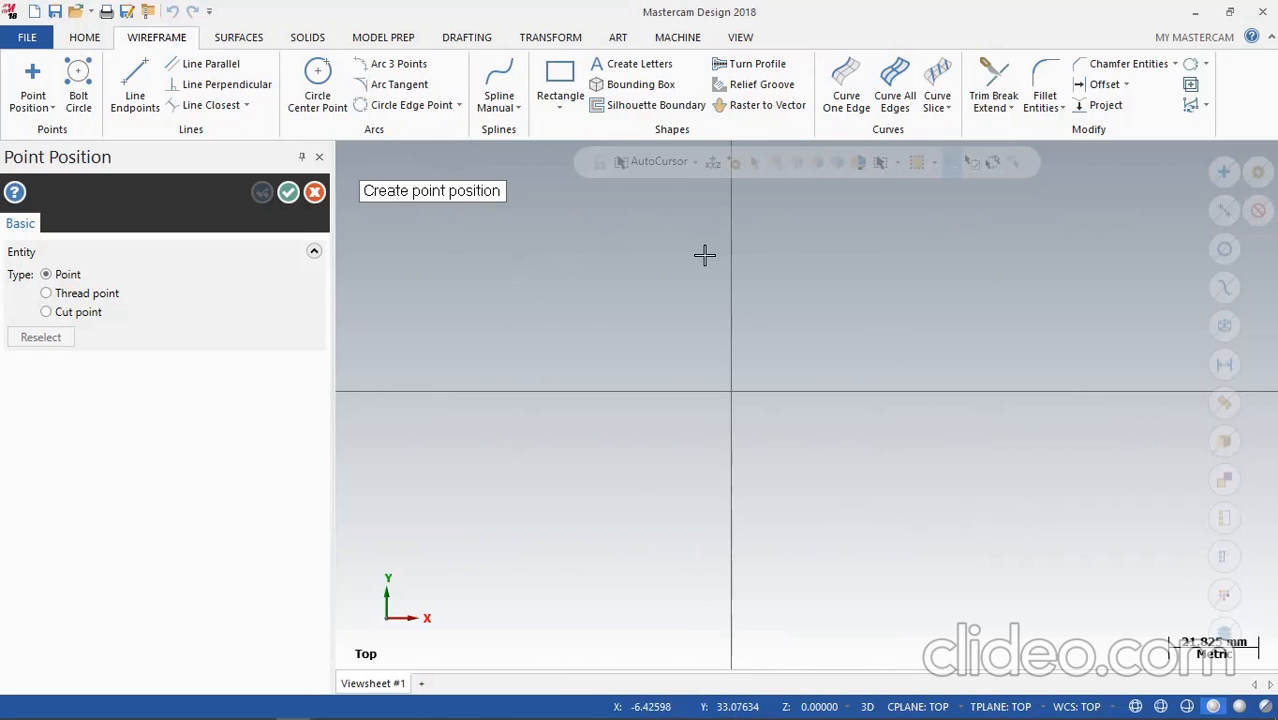
type("20,30")
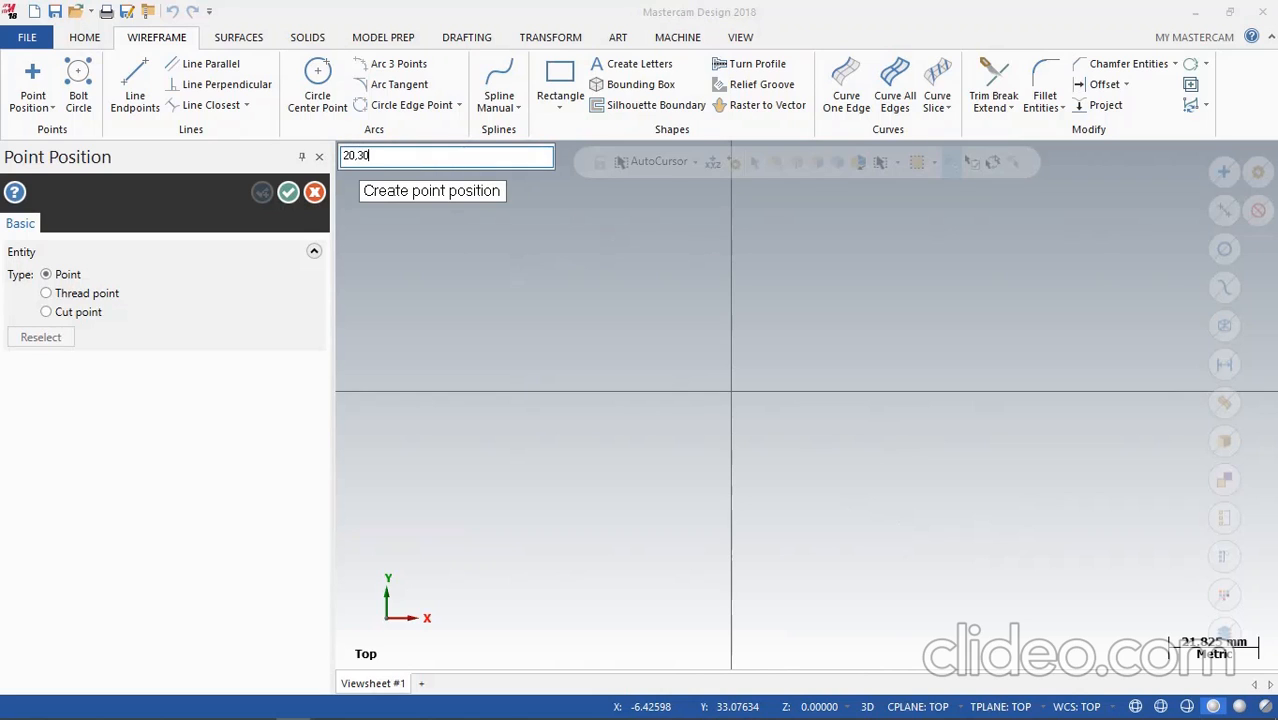
key("Return")
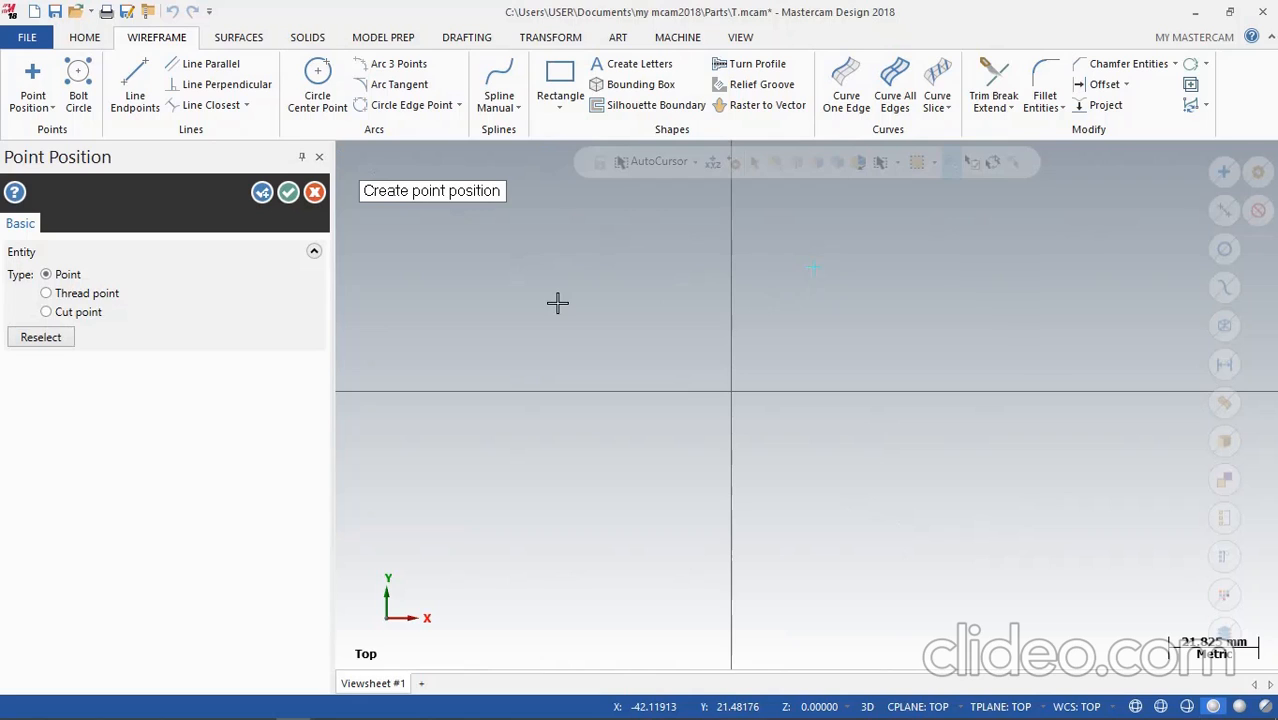
Create a point at coordinates -30,60 and place another point snapped onto the same position
key("space")
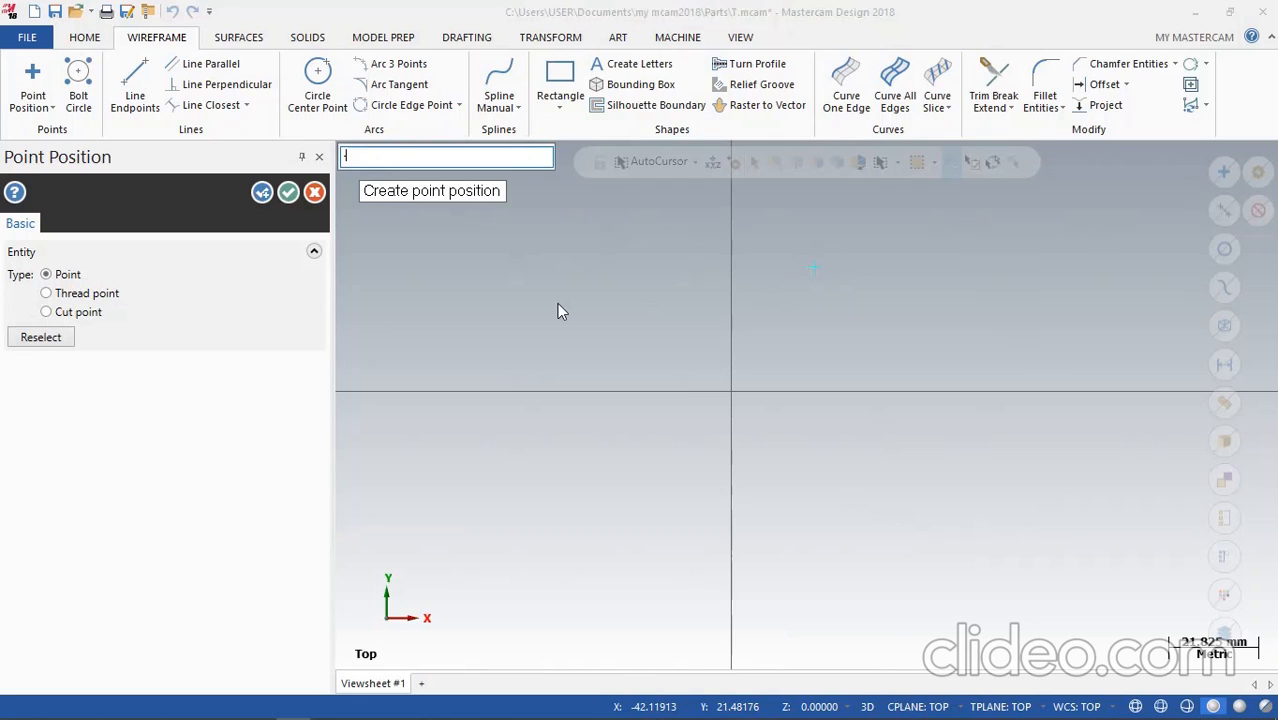
type("-30,60")
key("Return")
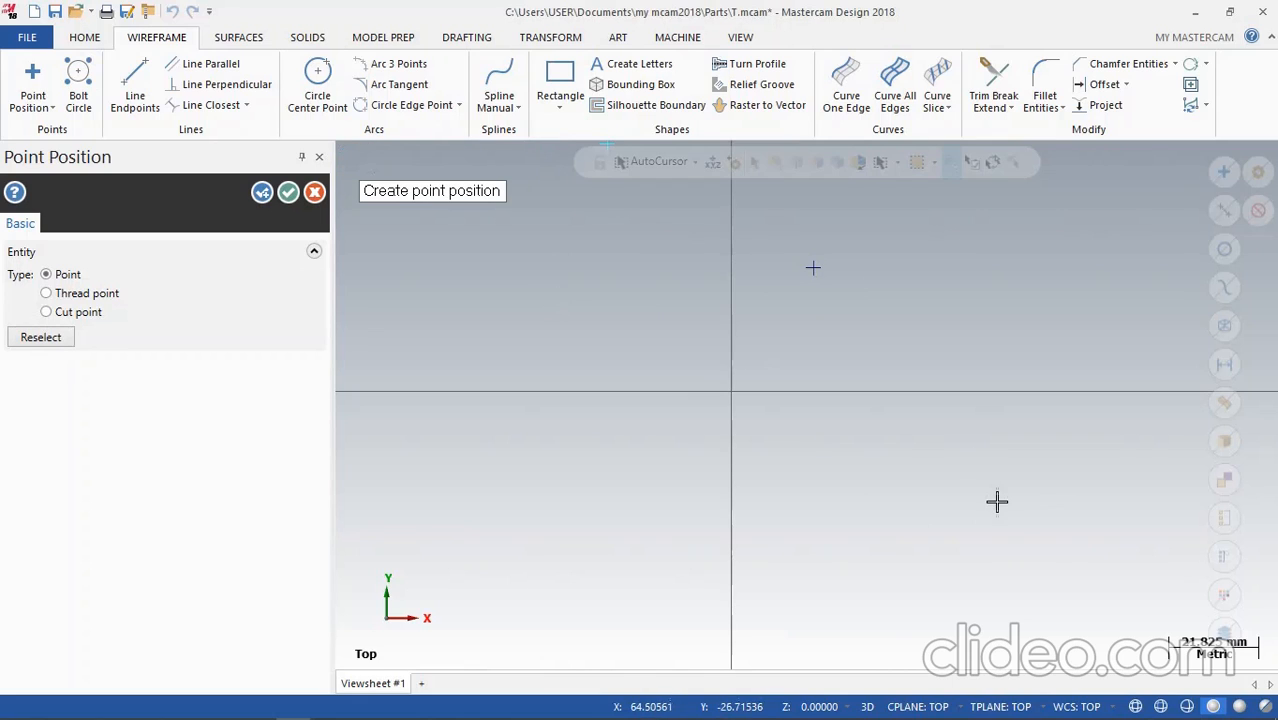
scroll(995, 499, "down", 2)
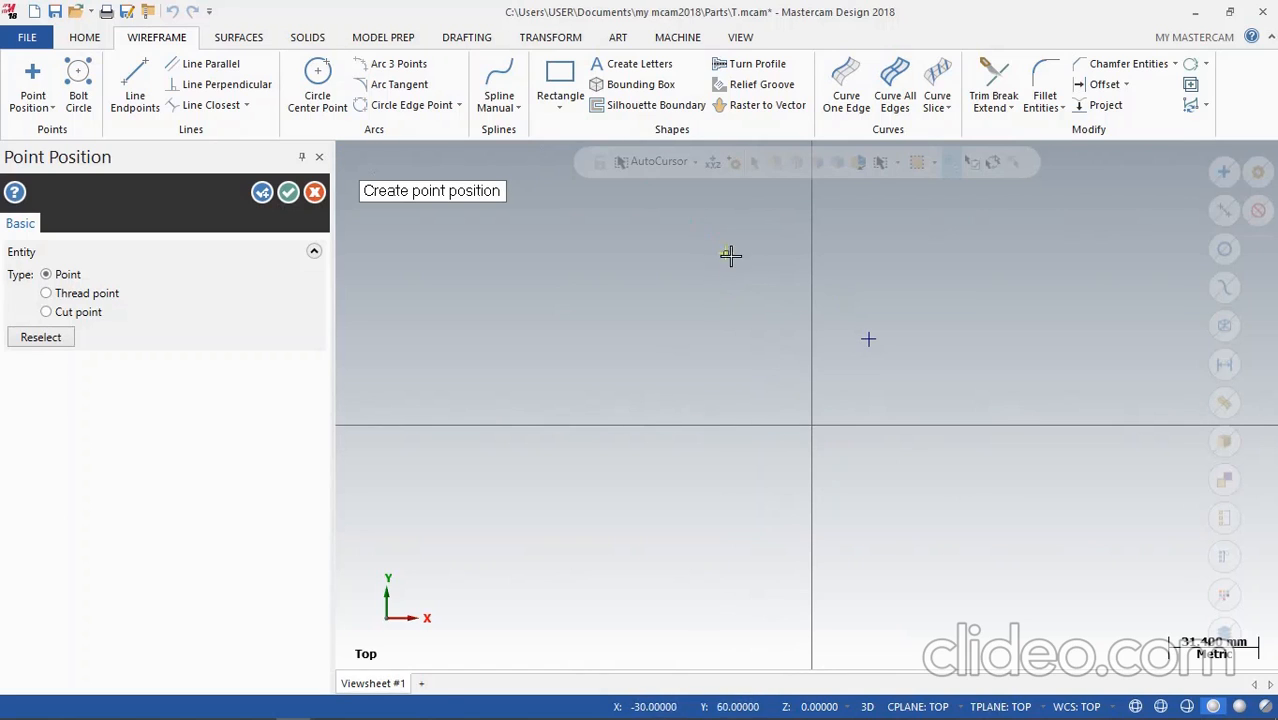
left_click(726, 256)
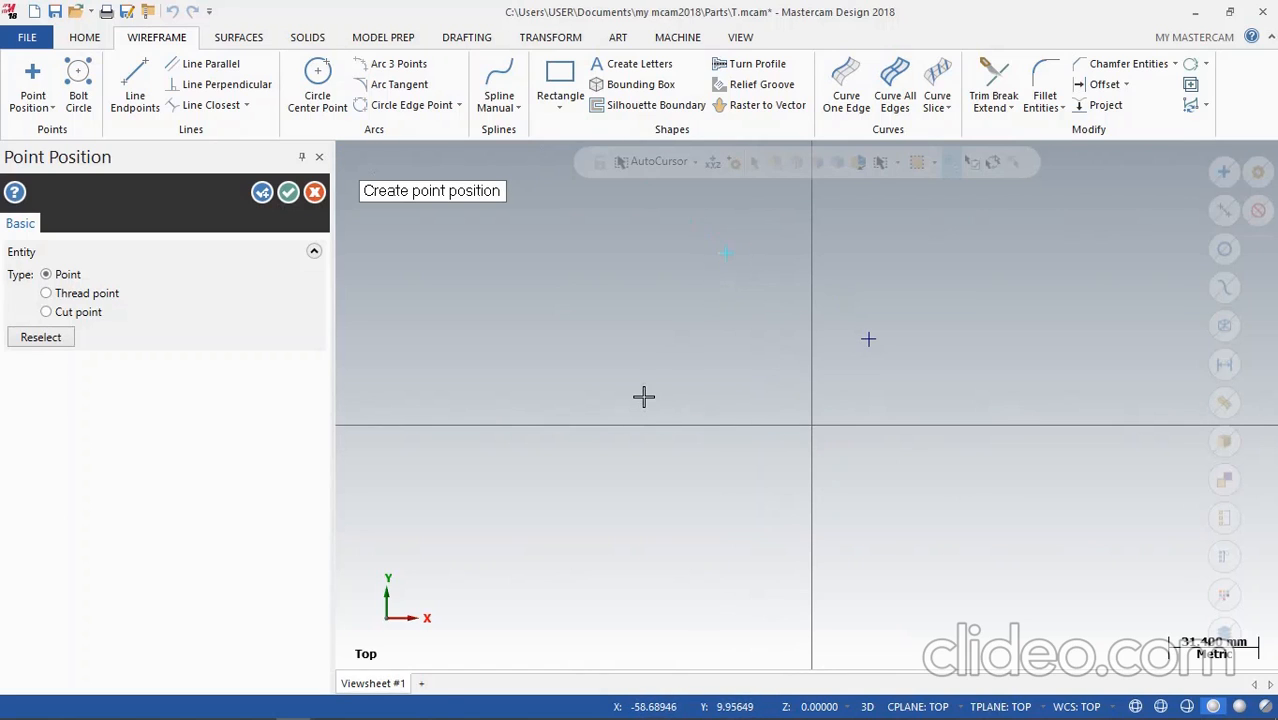
Create a point at coordinates -60,-20
key("space")
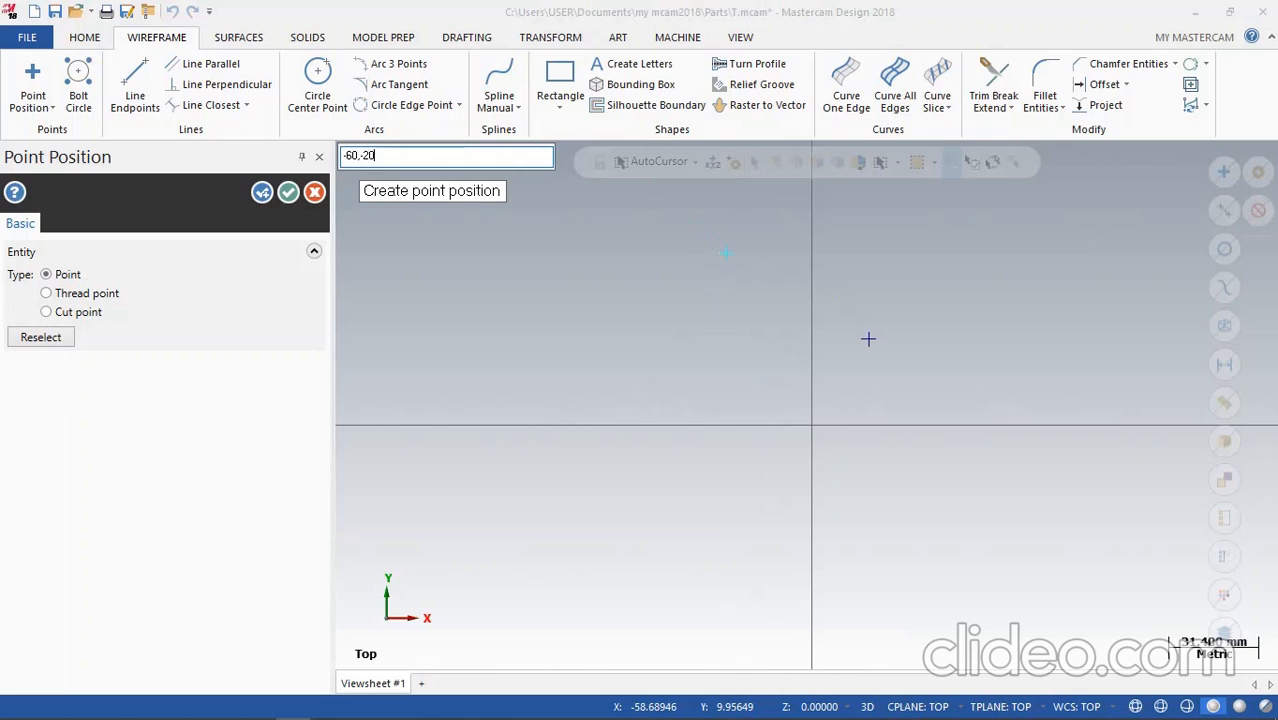
type("-60,-20")
key("Return")
scroll(639, 488, "up", 4)
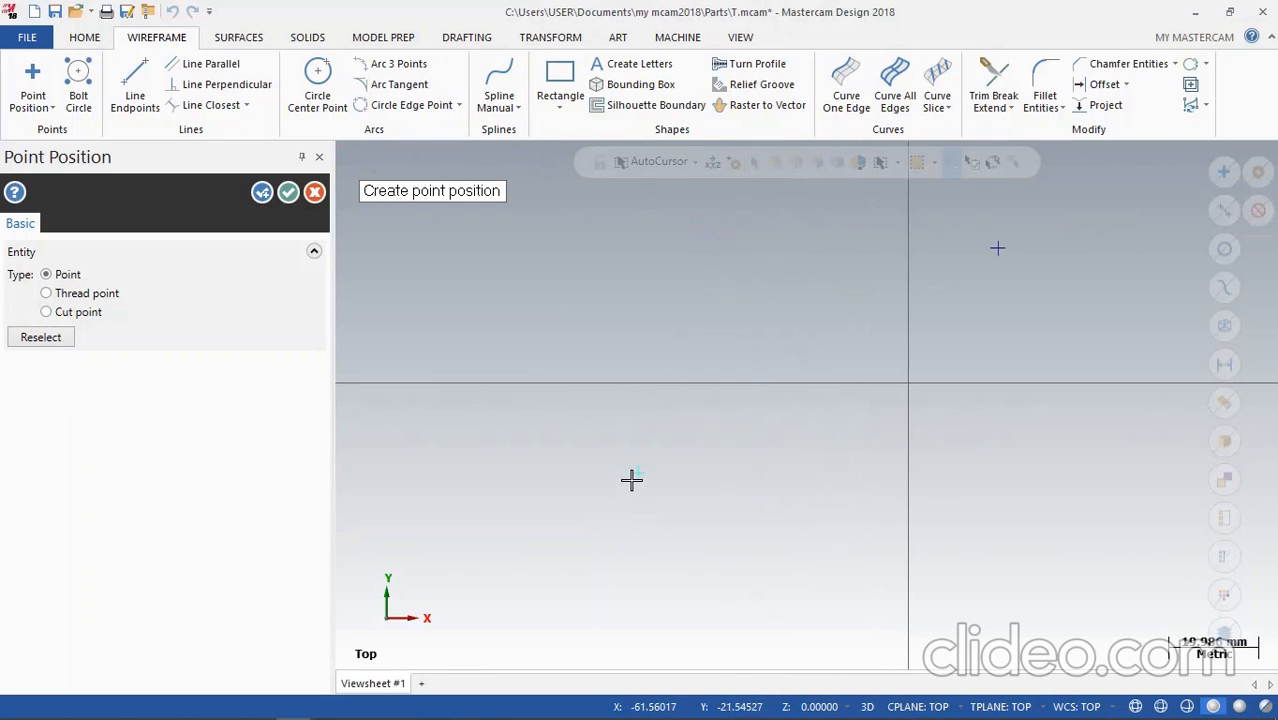
scroll(870, 486, "down", 3)
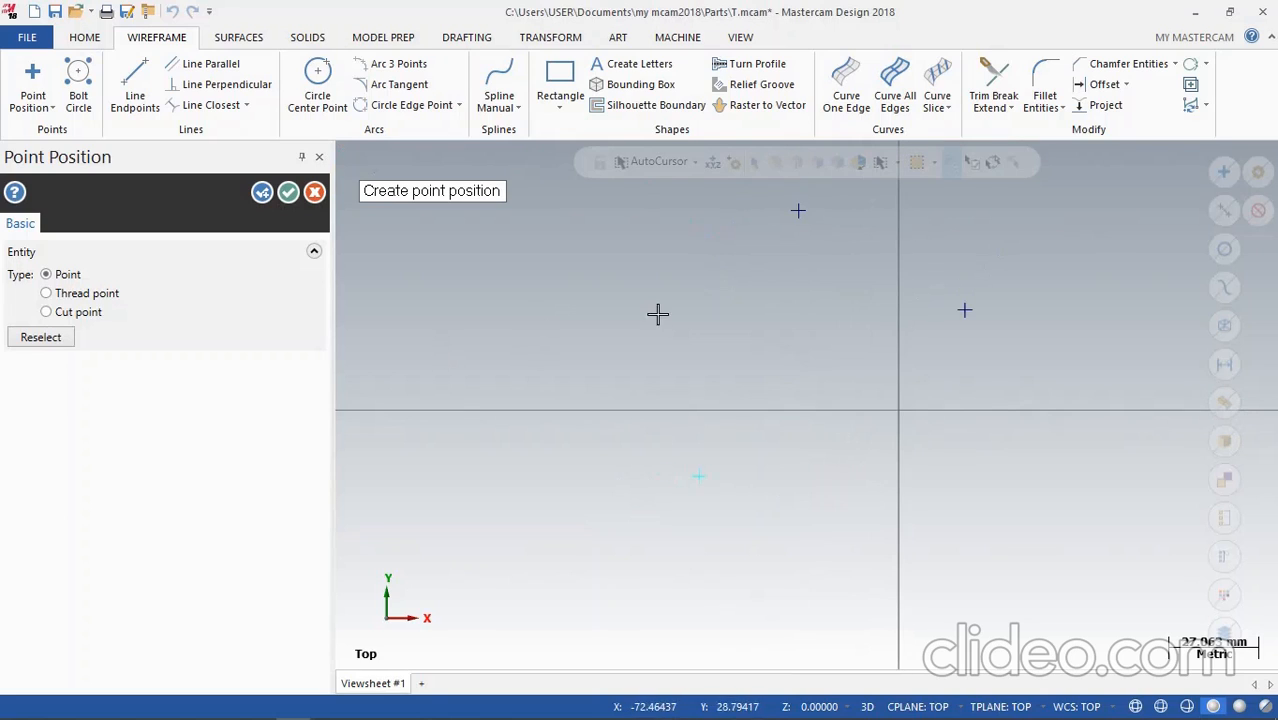
Create a point at coordinates 30,30 and finish placing points
type("30")
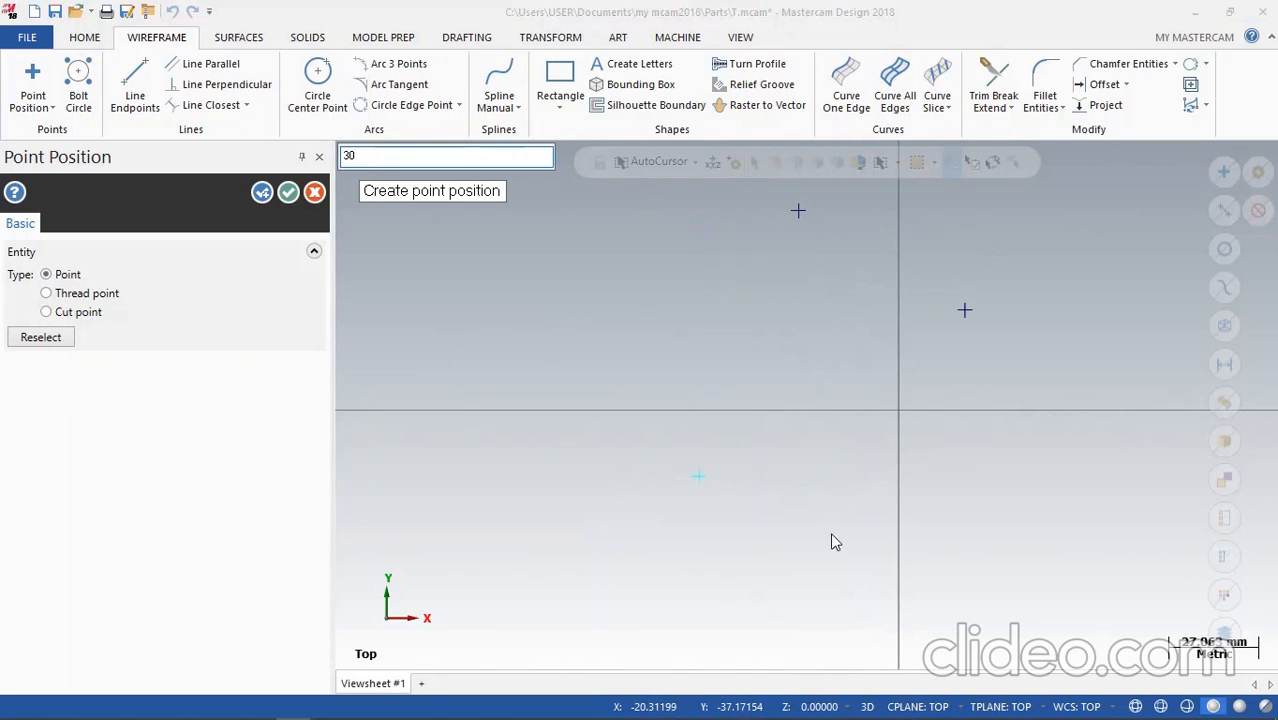
type(",30")
key("Return")
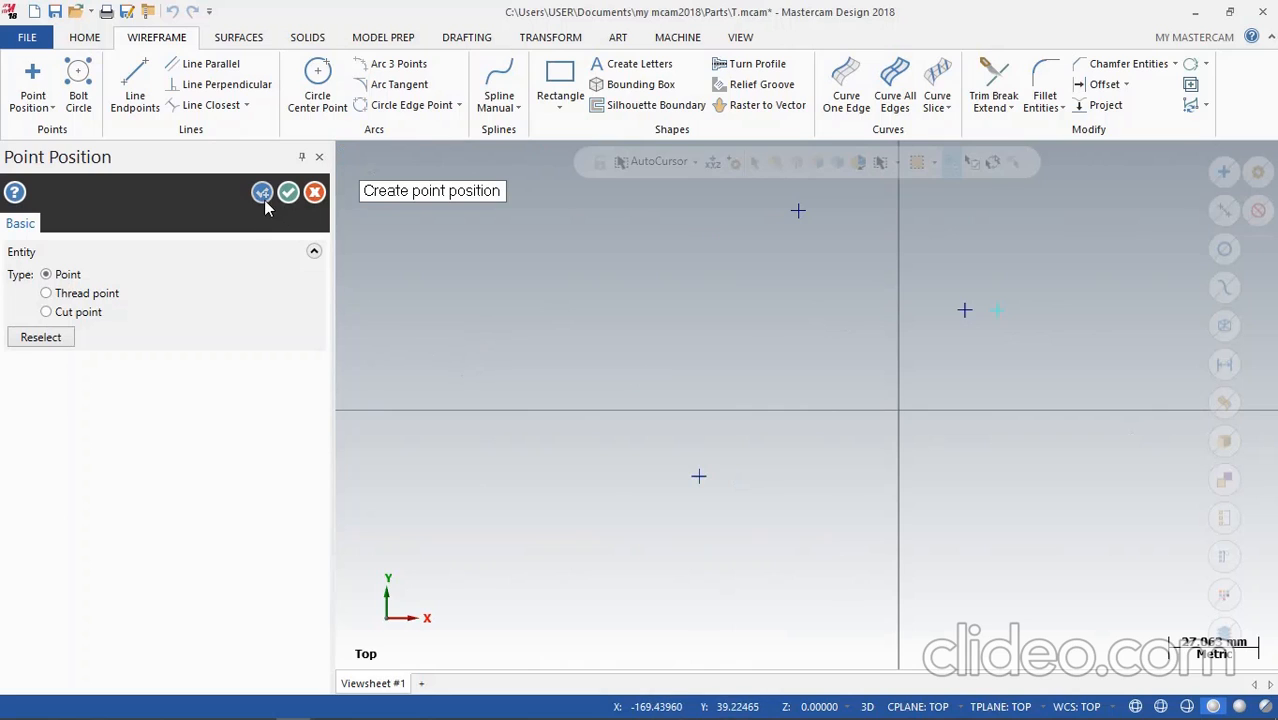
left_click(288, 192)
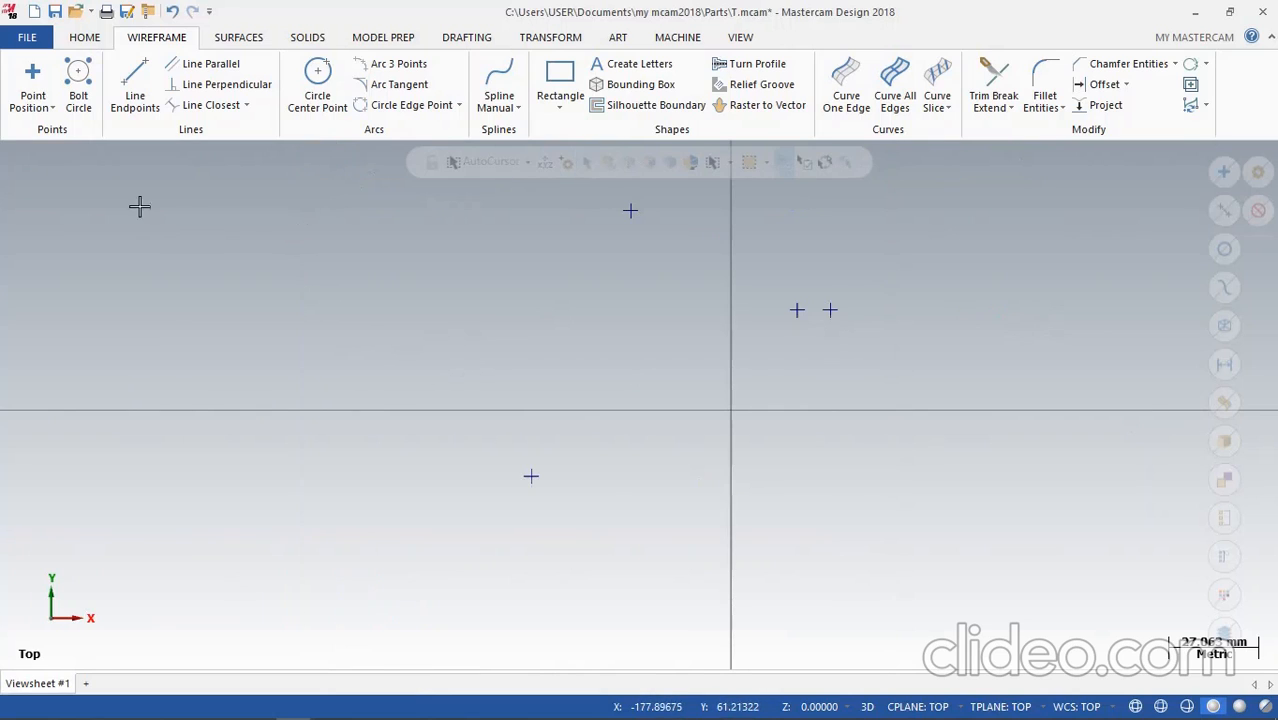
left_click(51, 109)
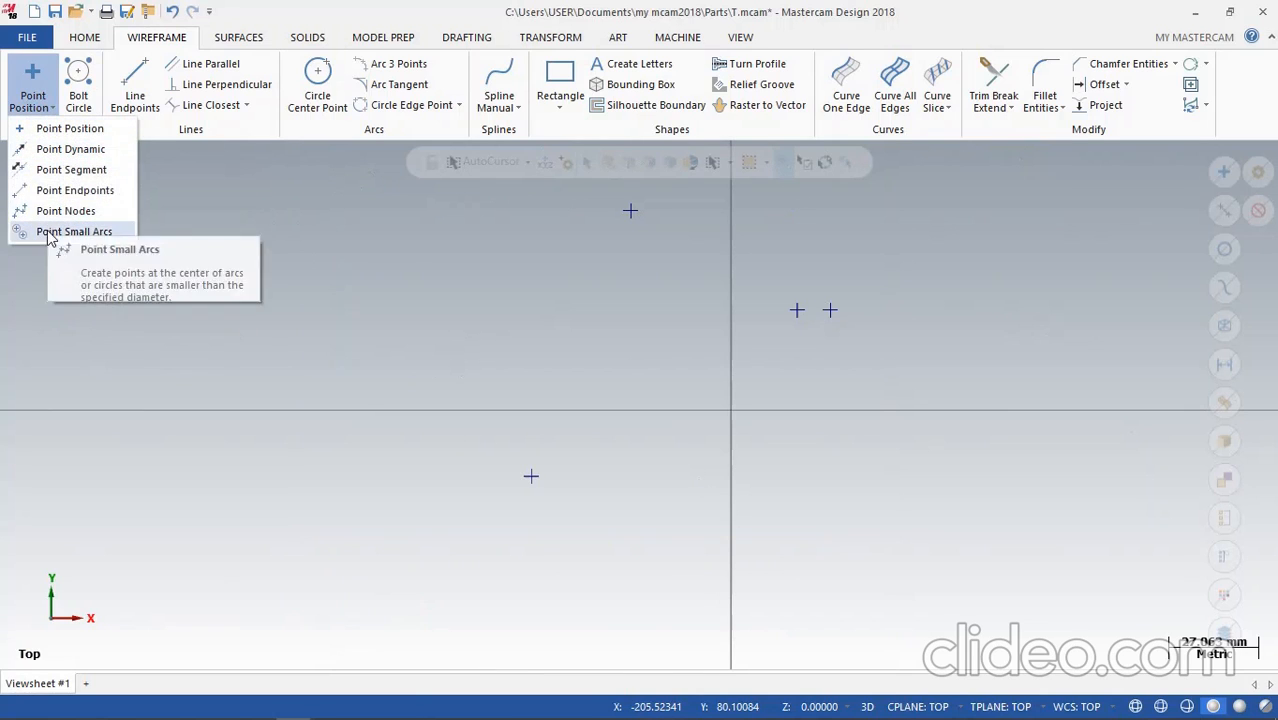
left_click(211, 124)
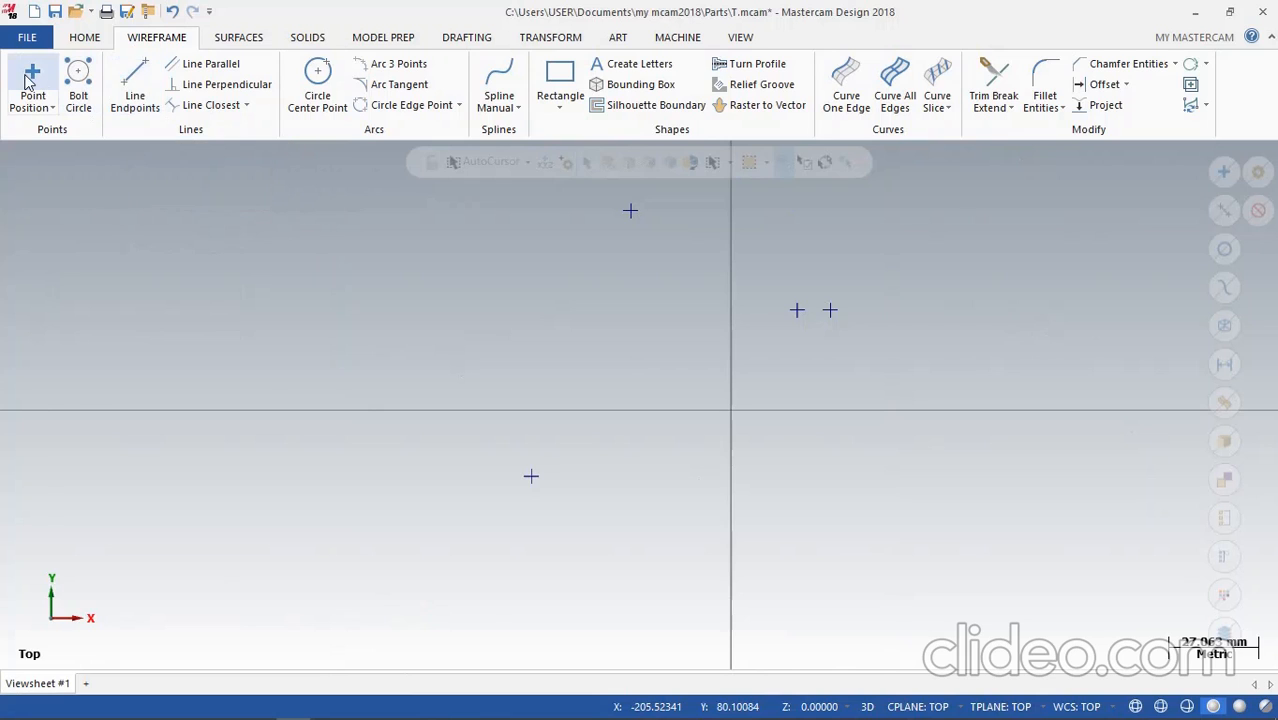
Draw a freeform two-endpoint line from the point at -30,60 to the point at 20,30
left_click(130, 88)
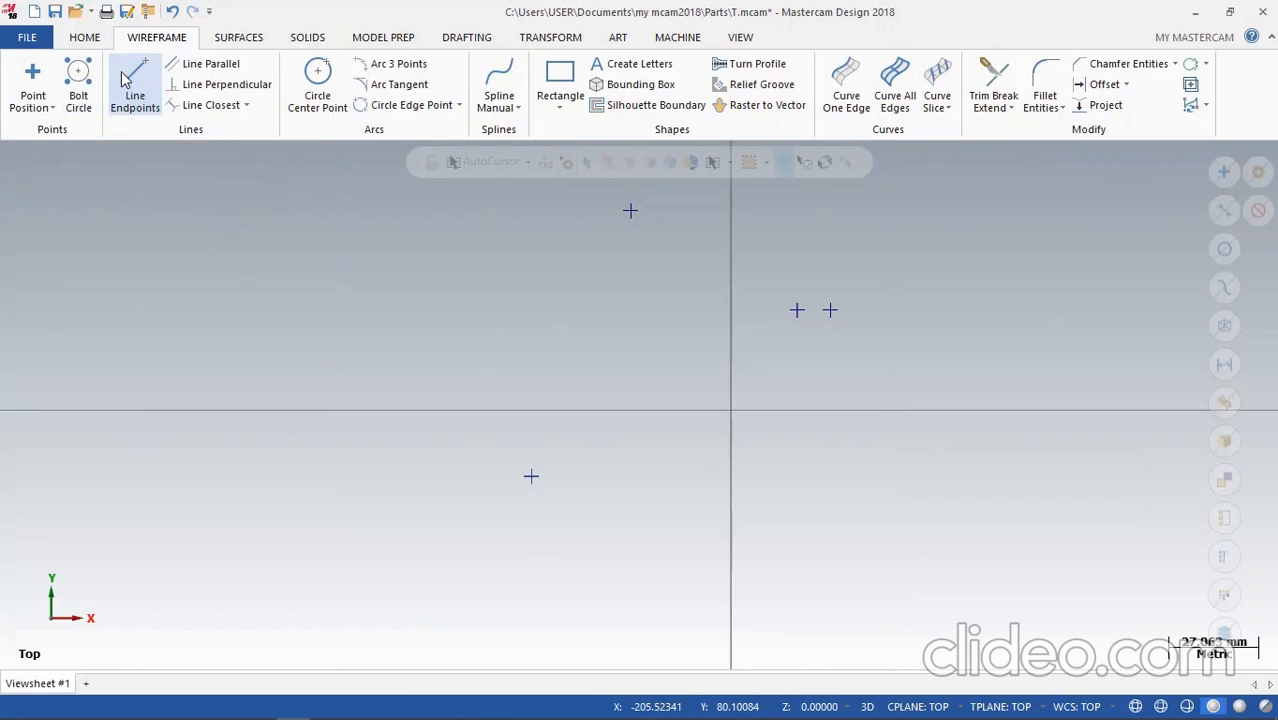
scroll(729, 342, "down", 1)
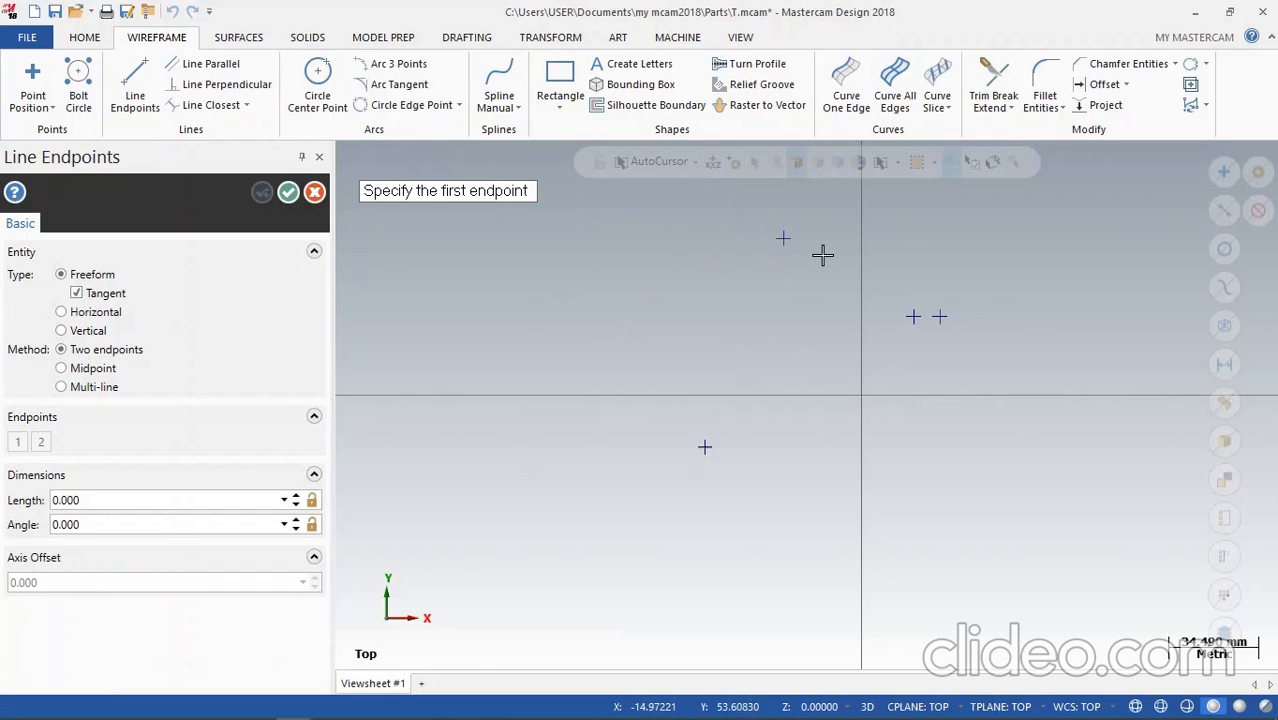
left_click(784, 240)
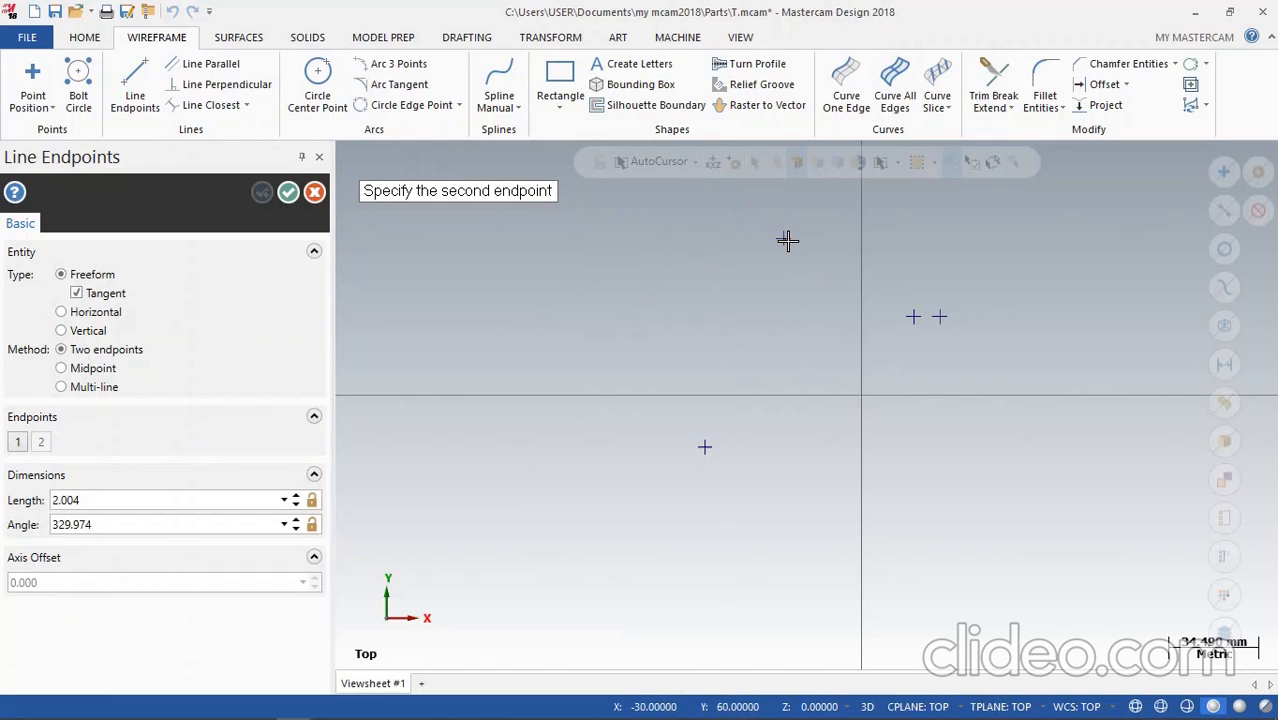
left_click(913, 324)
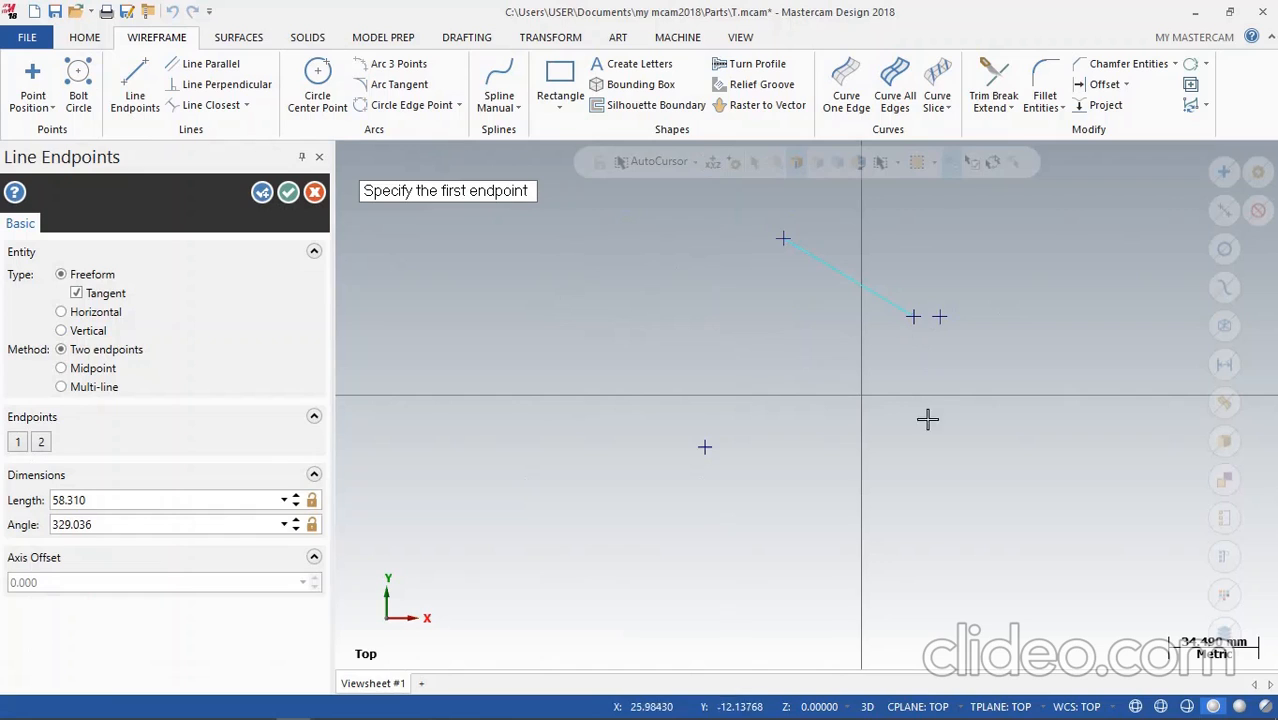
Draw a freeform line from the origin toward the upper right and set its length to 100 mm
left_click(860, 396)
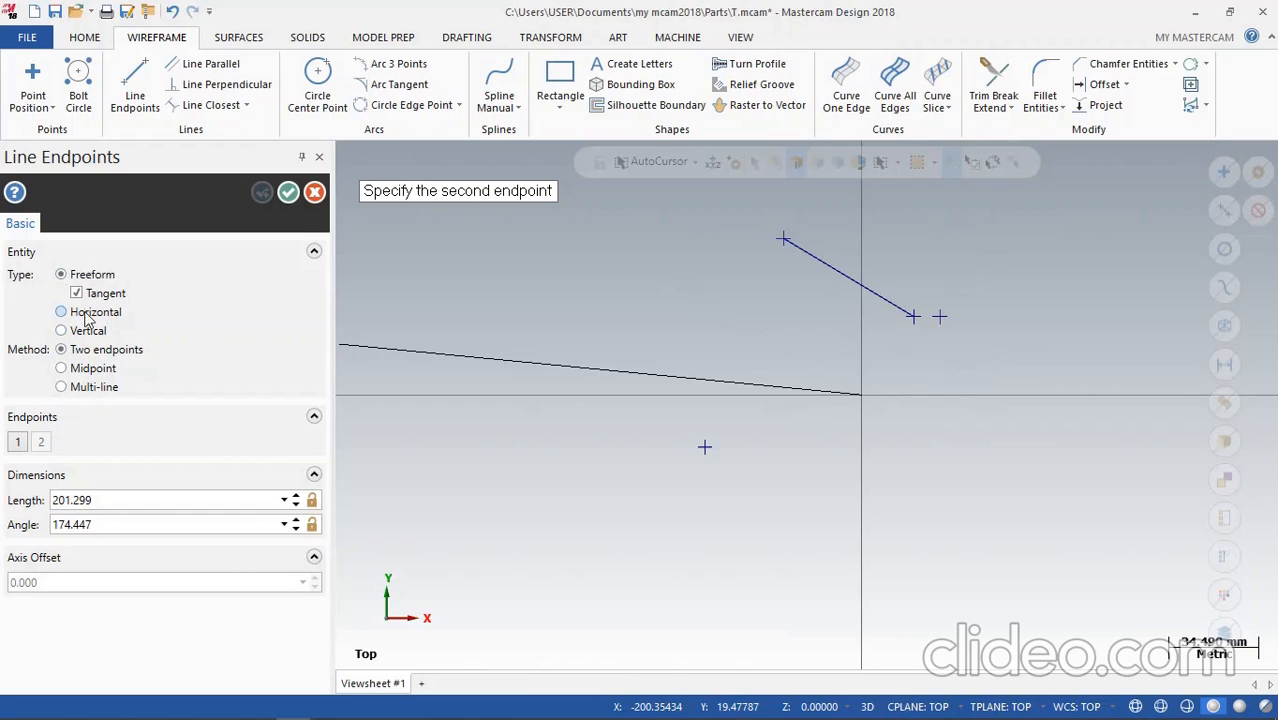
left_click(1076, 316)
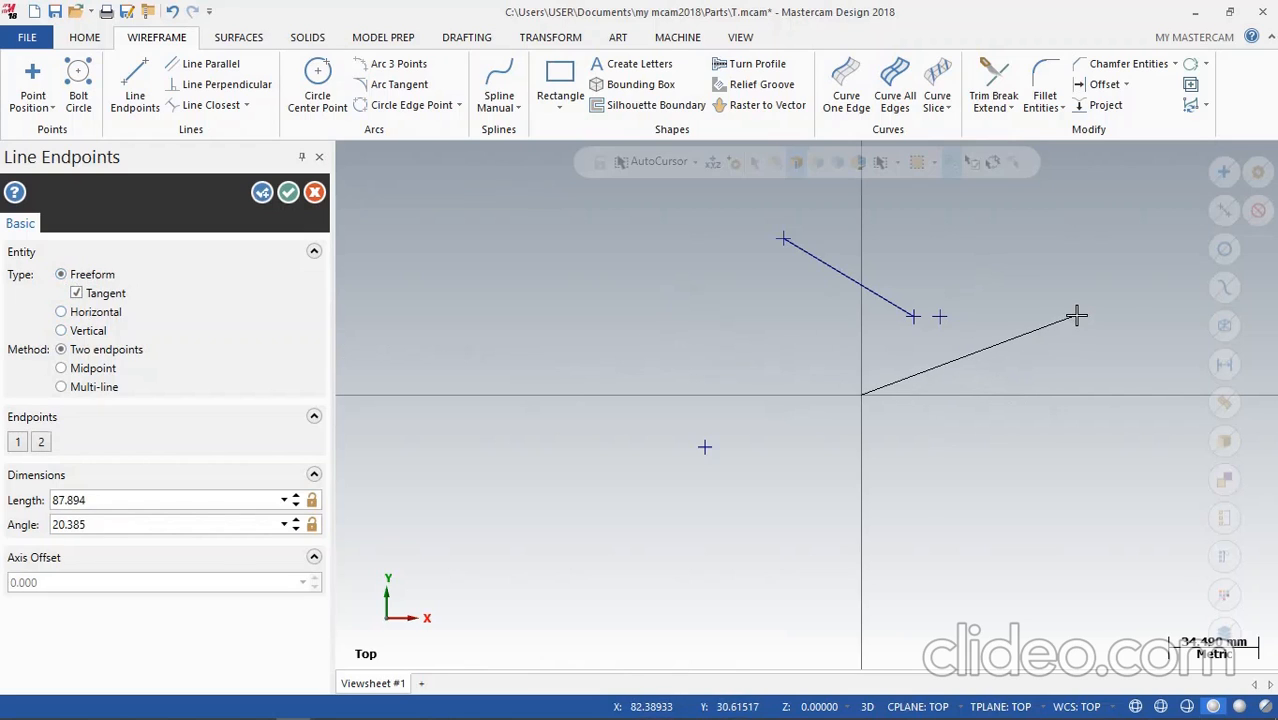
left_click(100, 499)
type("1")
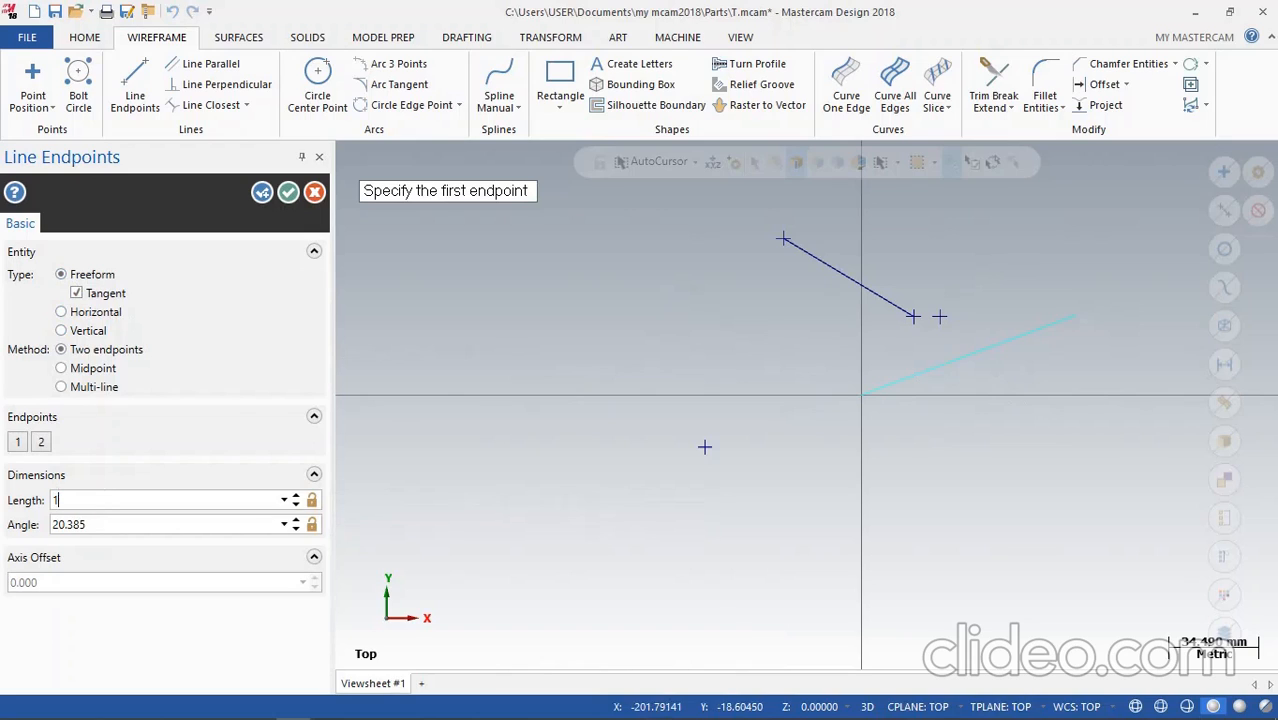
type("00")
key("Return")
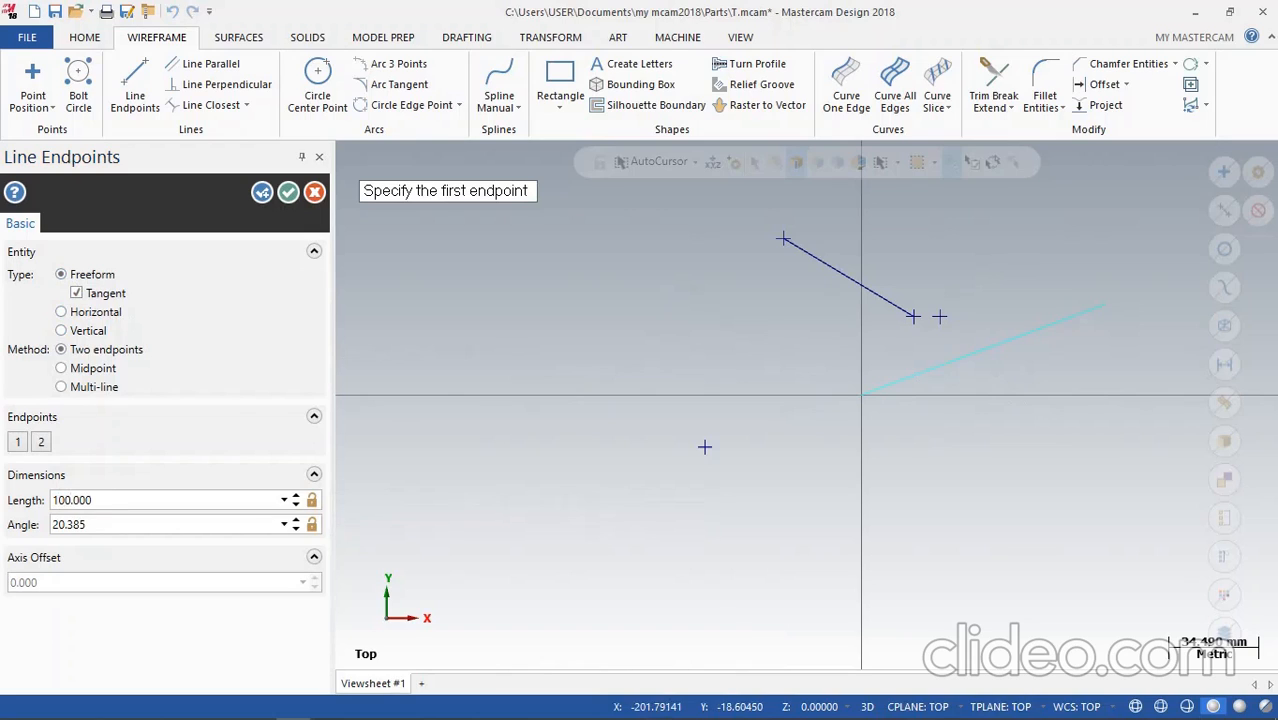
Set the angle of the line from the origin to 60 degrees and accept the line
left_click(94, 525)
type("60")
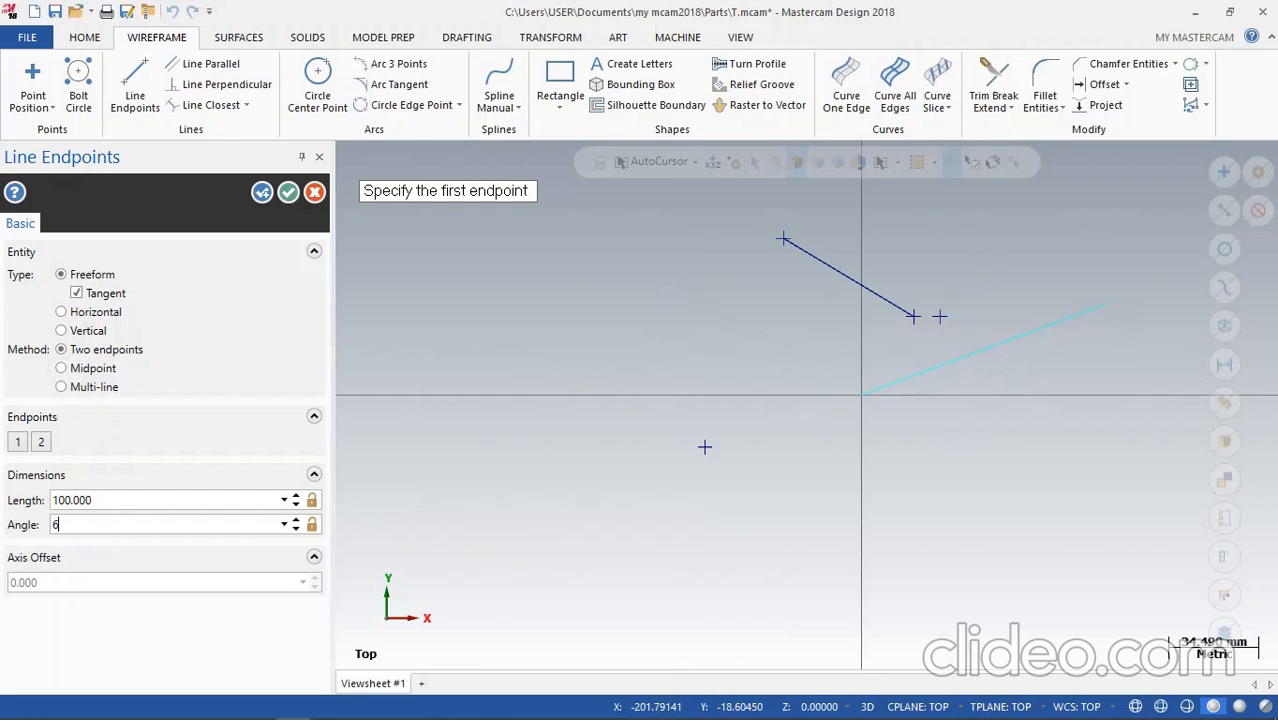
key("Return")
scroll(760, 490, "down", 1)
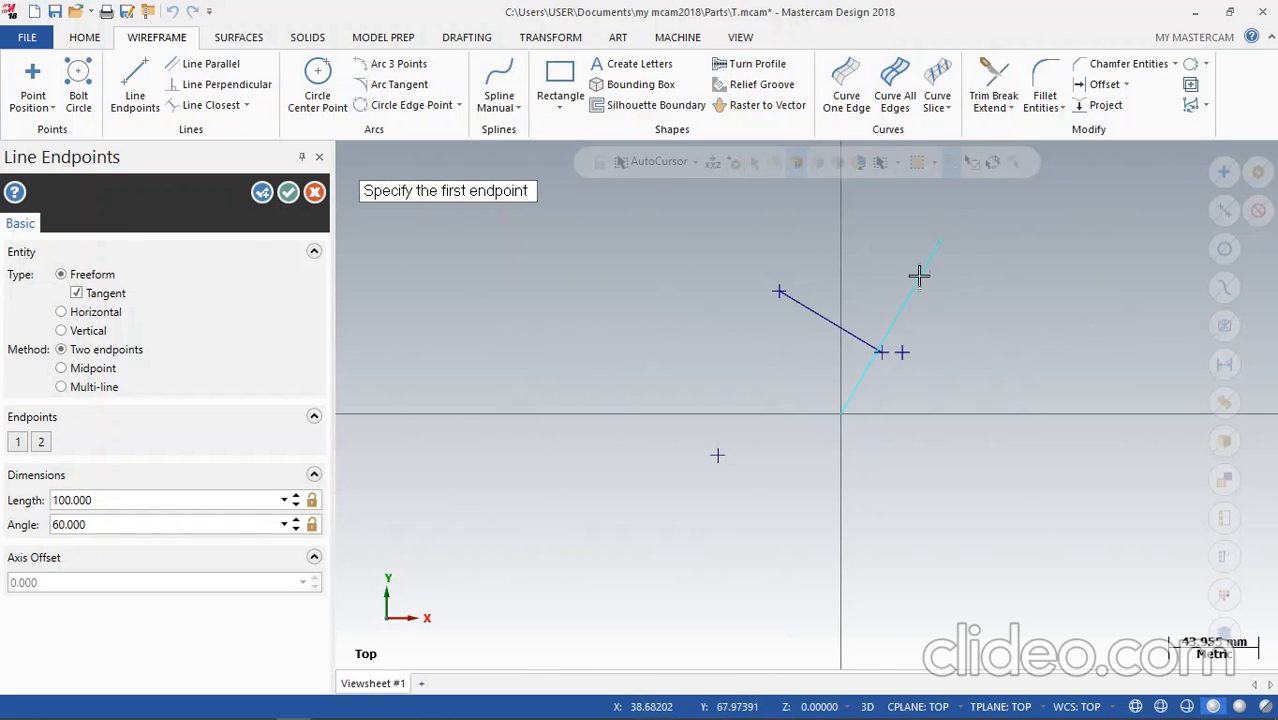
left_click(262, 187)
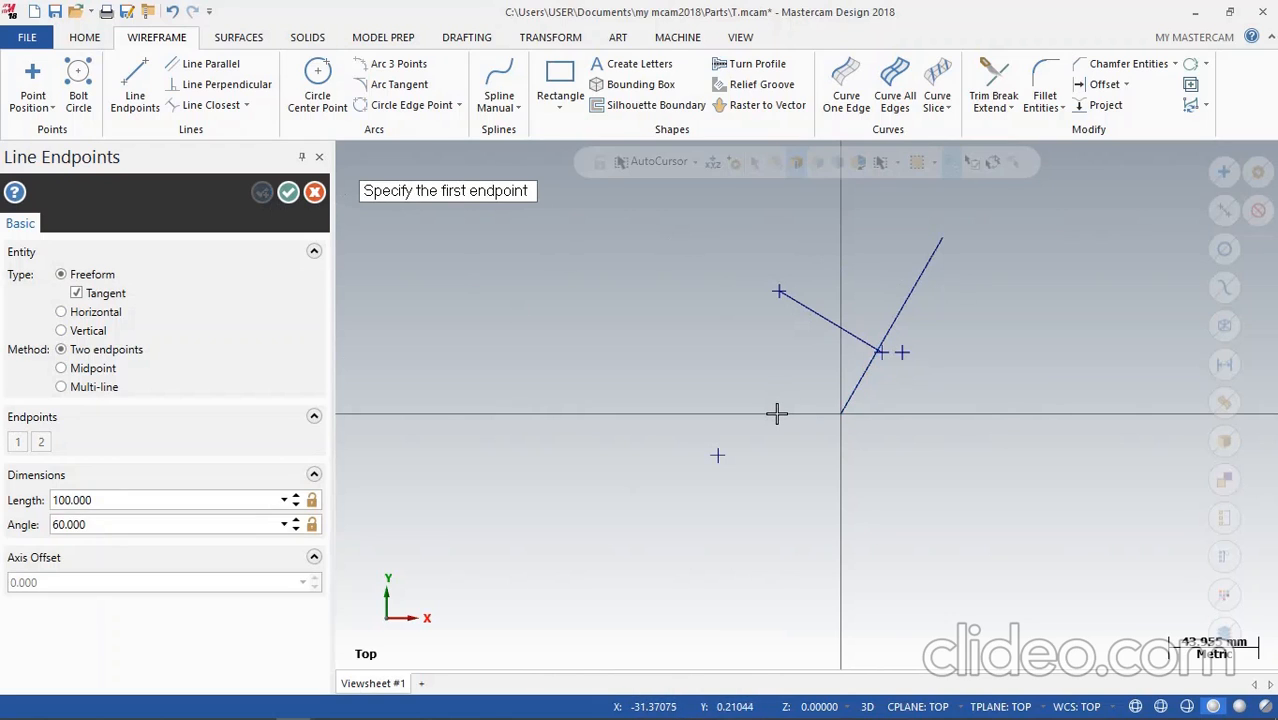
Draw a line about 59 mm long at 0 degrees, extending right from the angled line's upper end, and finish the command
left_click(942, 238)
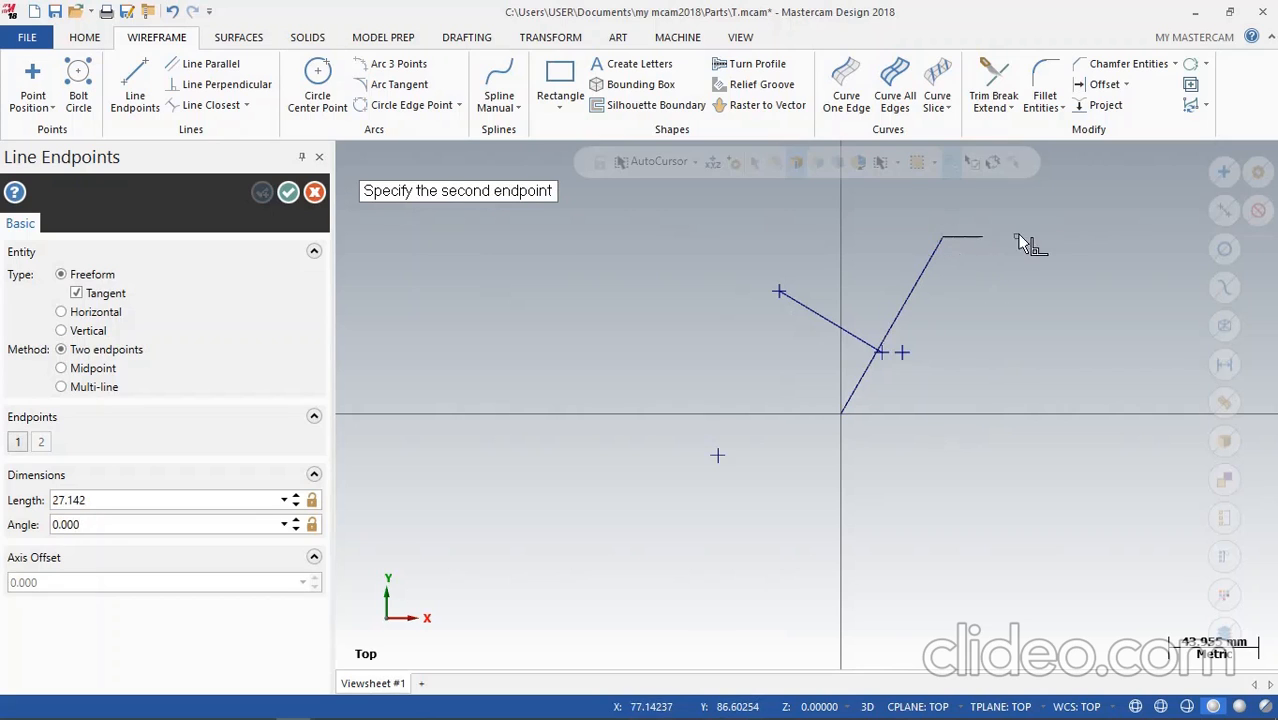
left_click(1062, 237)
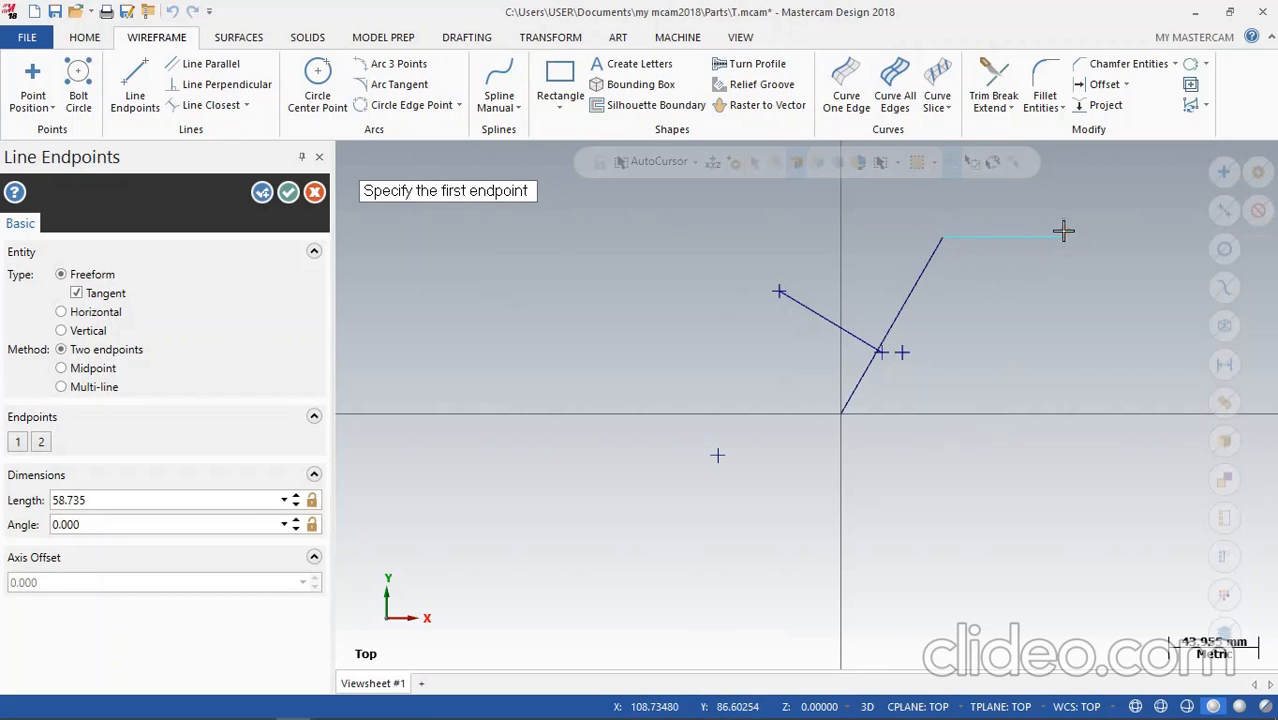
left_click(288, 193)
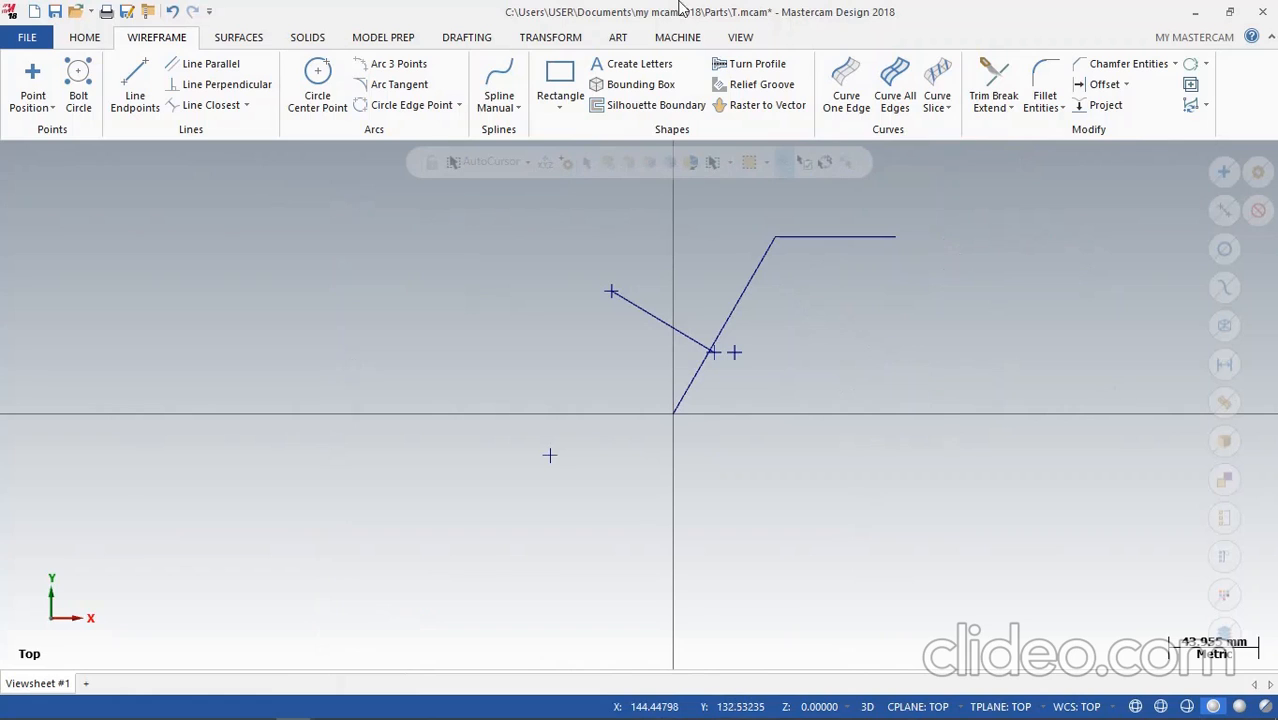
Draw a Horizontal-type line about 10.5 mm long in the empty area to the left of the existing points
left_click(127, 80)
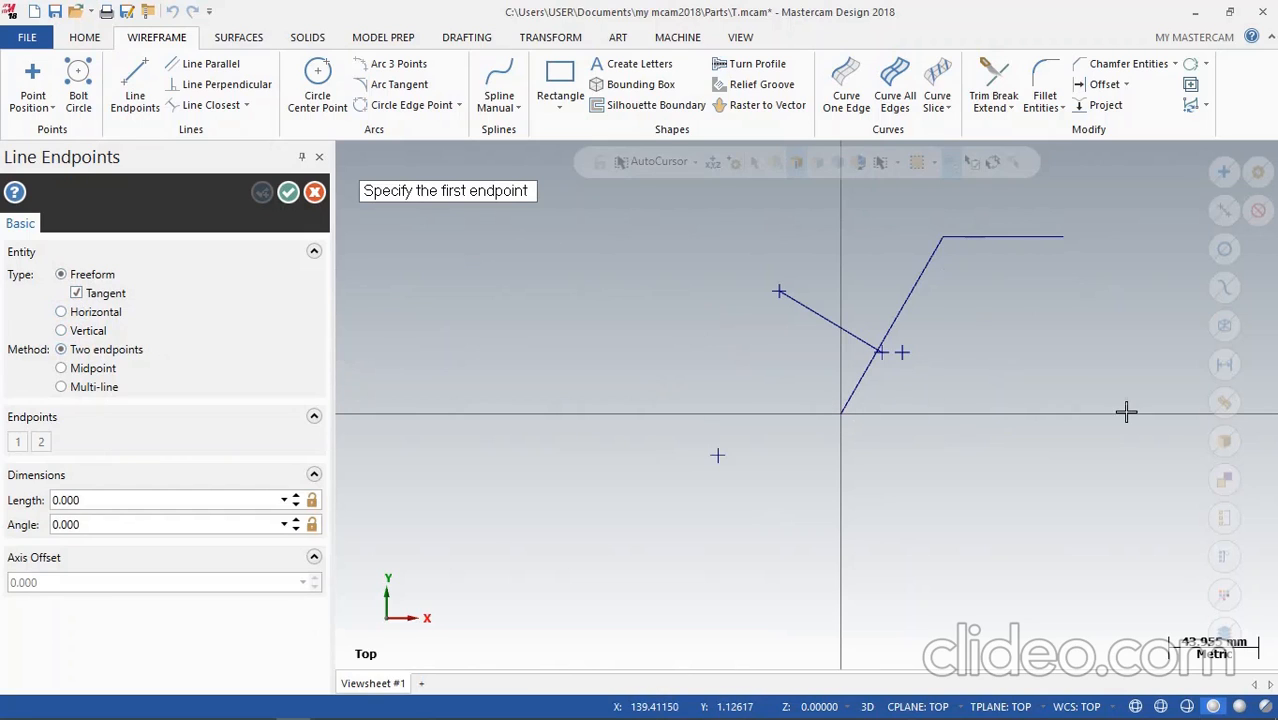
left_click(63, 312)
left_click(563, 317)
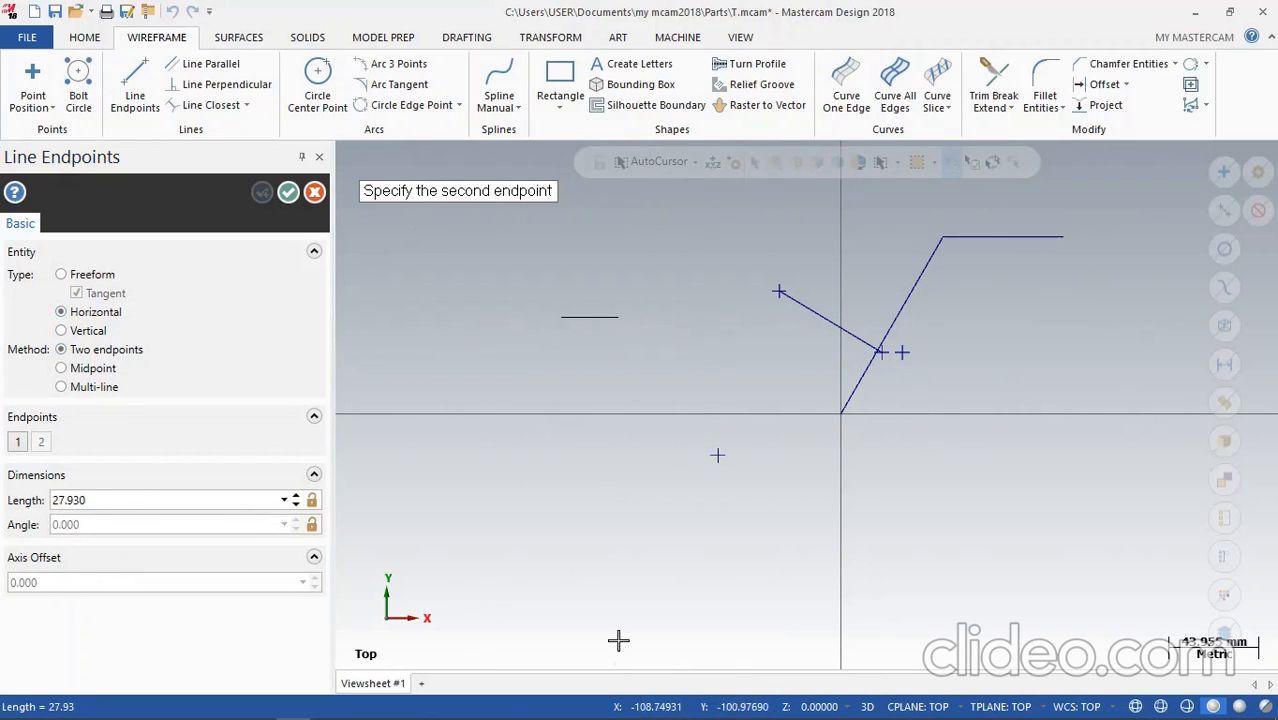
left_click(582, 320)
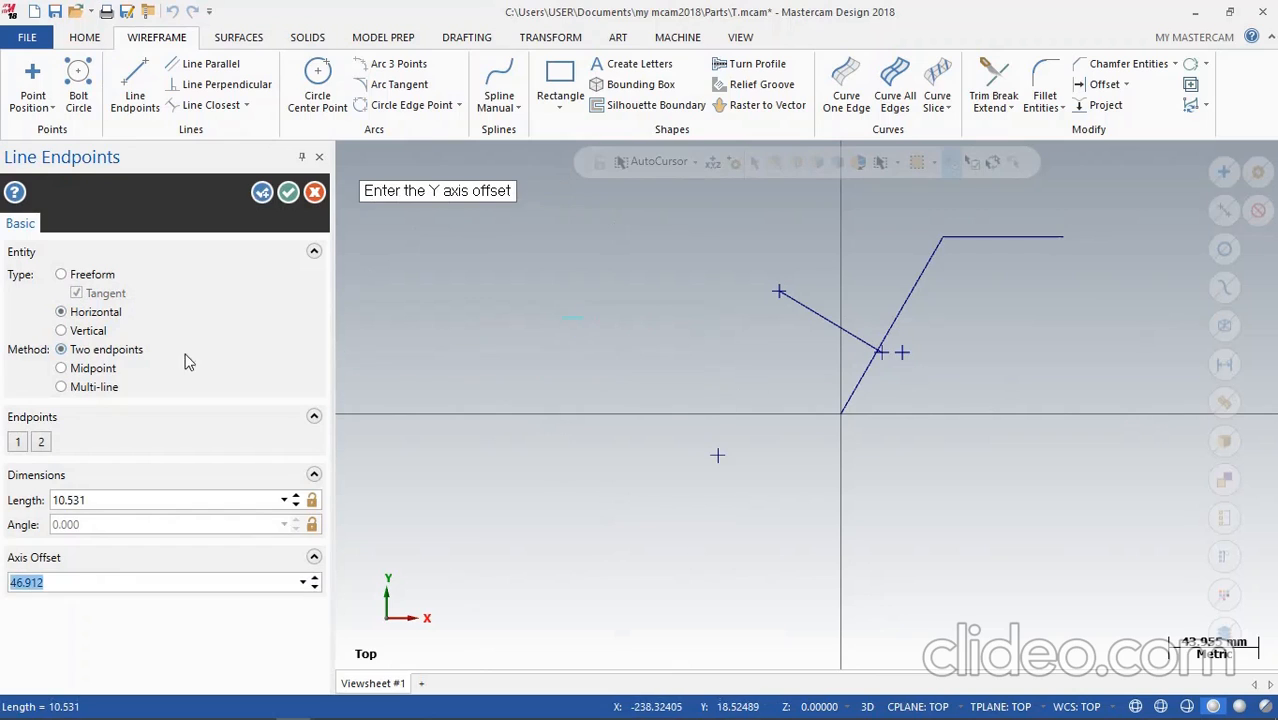
Draw a Vertical-type line about 82 mm long below the short horizontal line and apply it
left_click(90, 331)
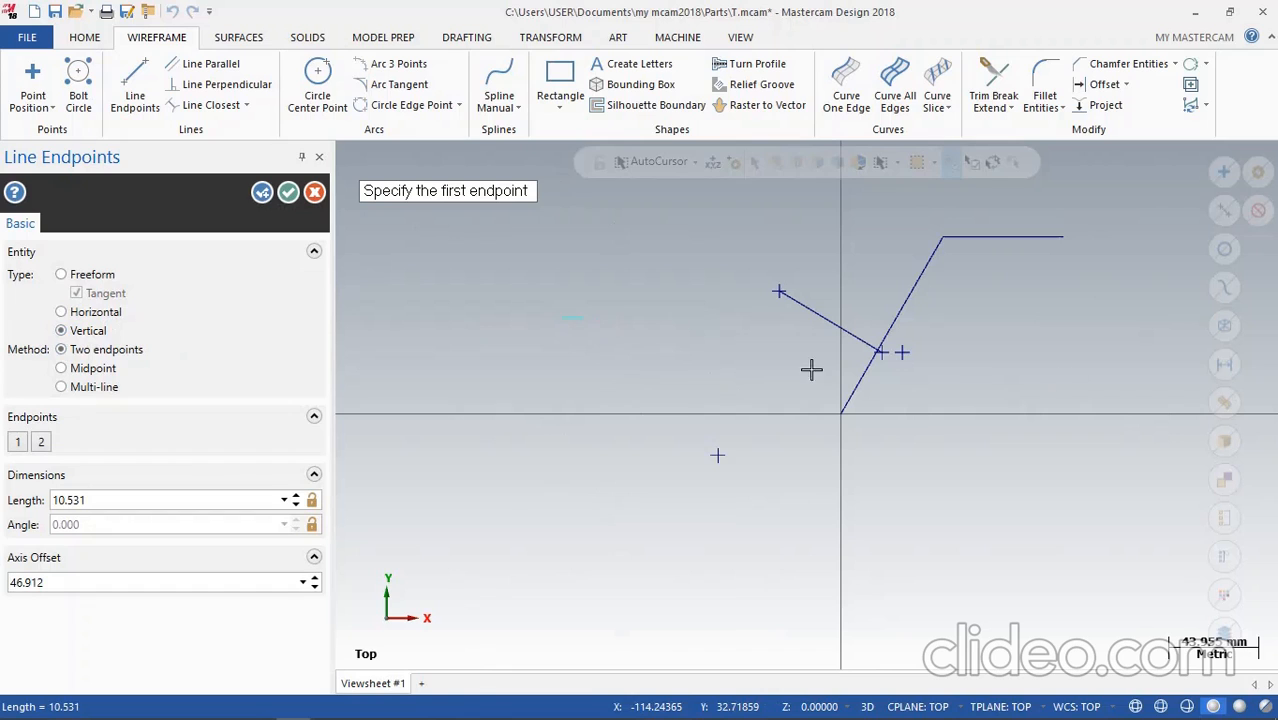
left_click(607, 345)
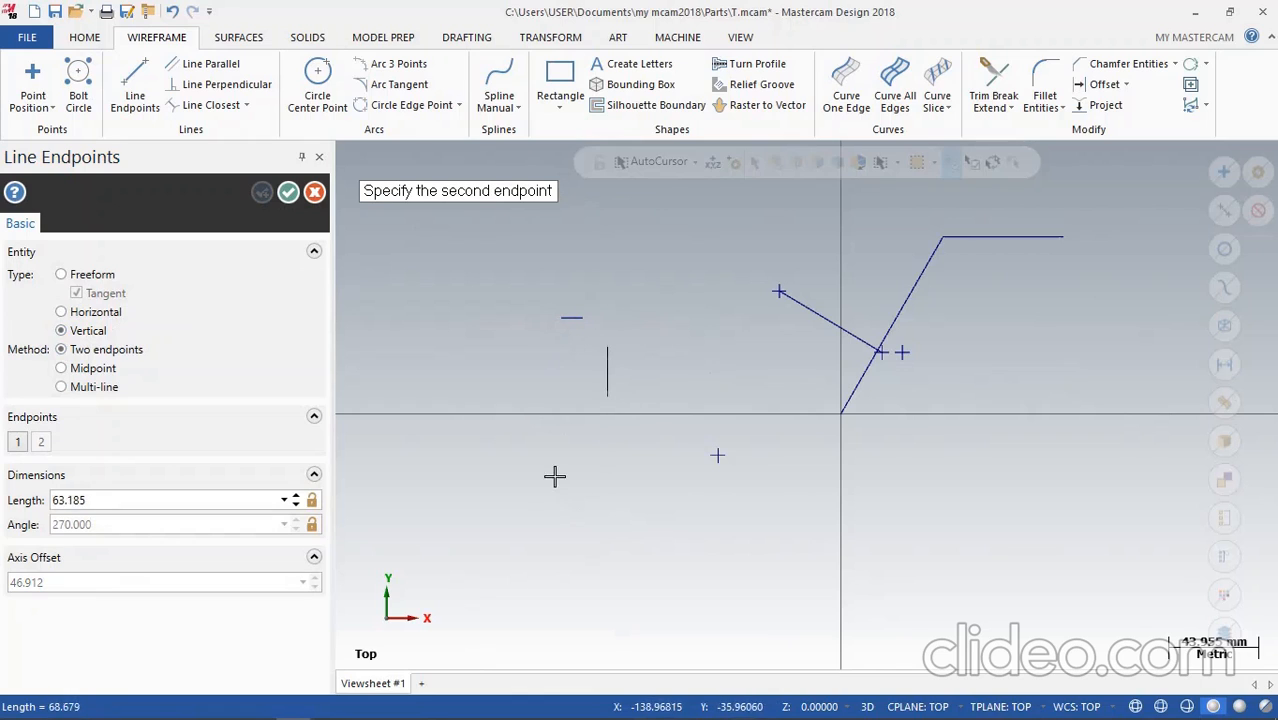
left_click(684, 516)
scroll(535, 363, "up", 1)
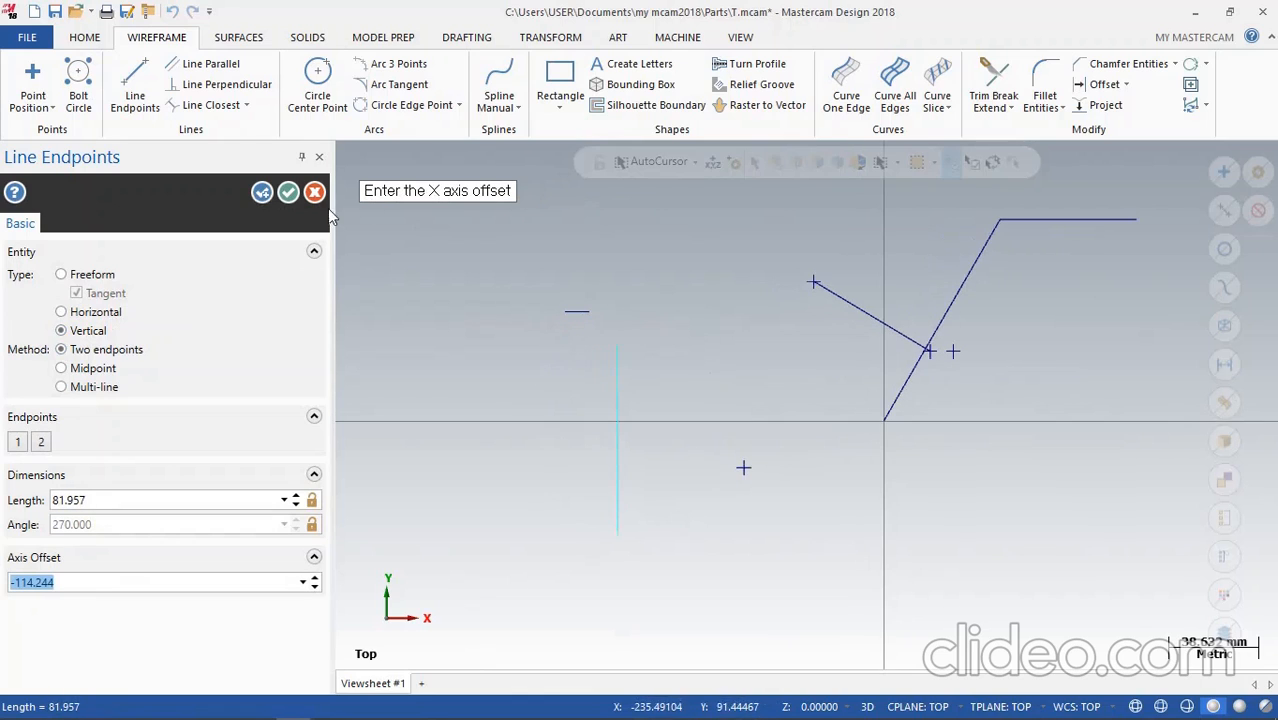
left_click(263, 193)
scroll(693, 513, "down", 2)
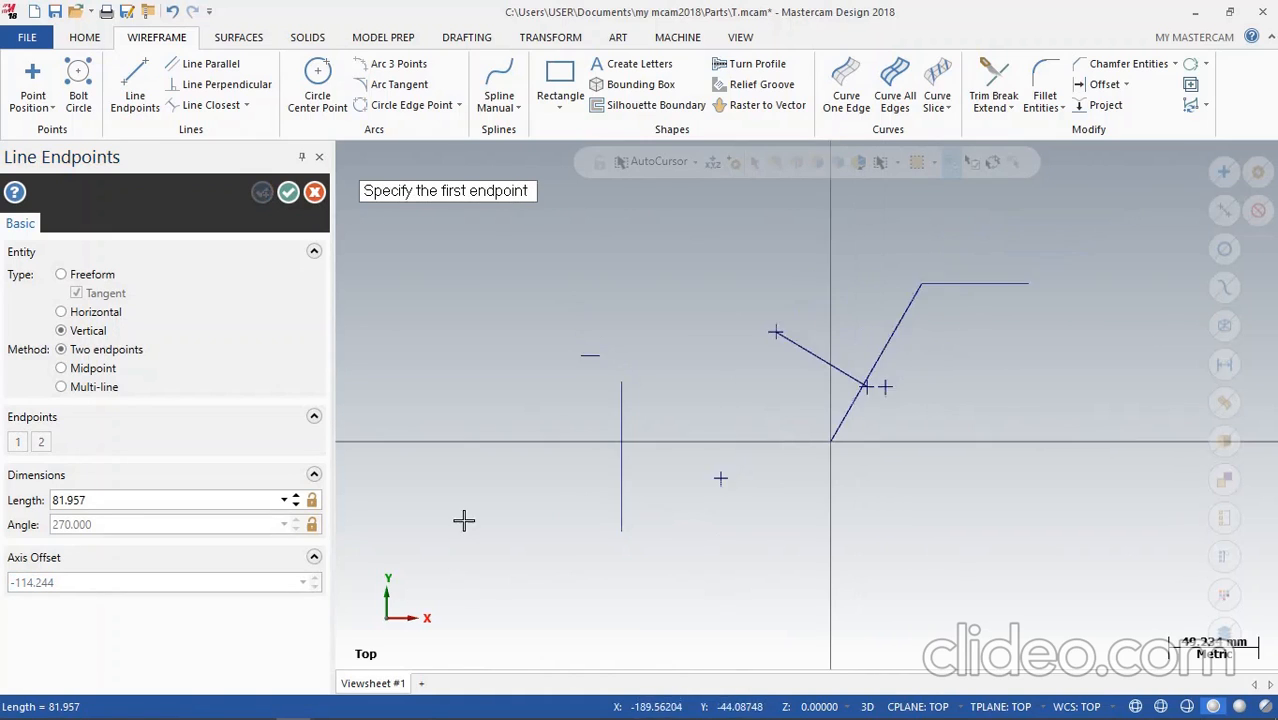
Draw a Freeform line about 94 mm long from the short horizontal line's right end to the point at X-60, Y-20
scroll(463, 519, "down", 1)
left_click(61, 274)
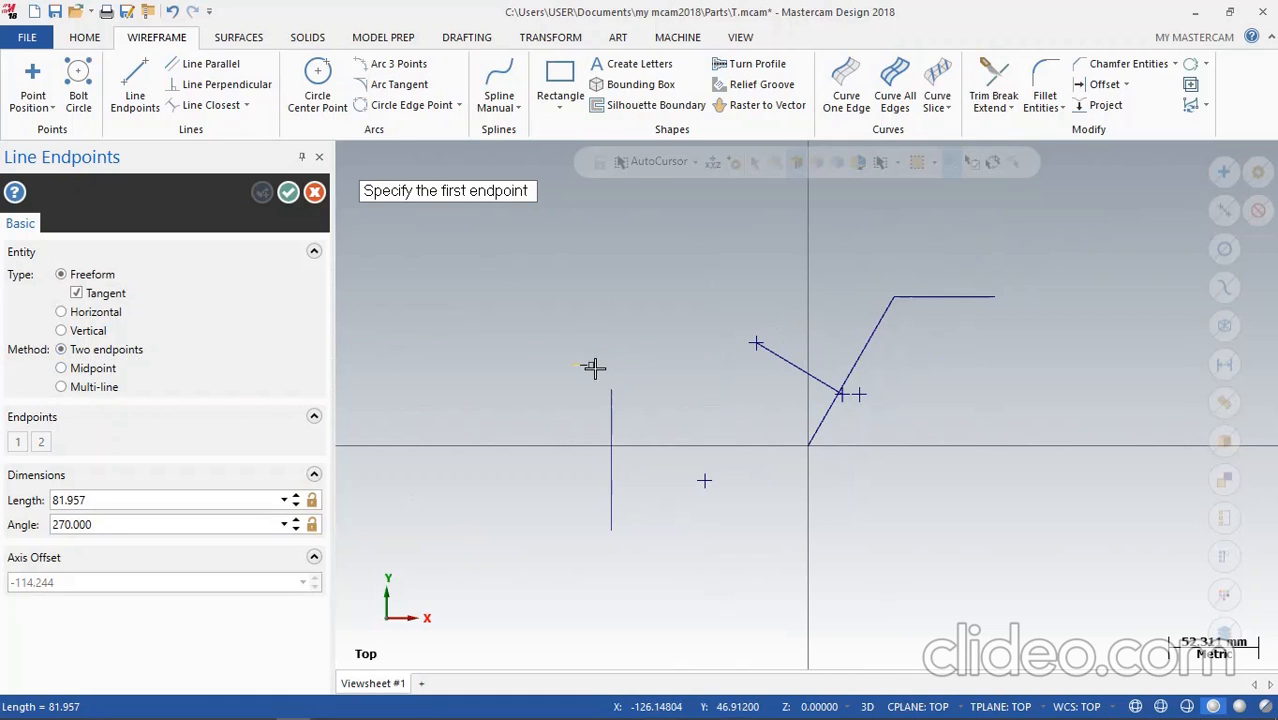
left_click(591, 366)
left_click(705, 481)
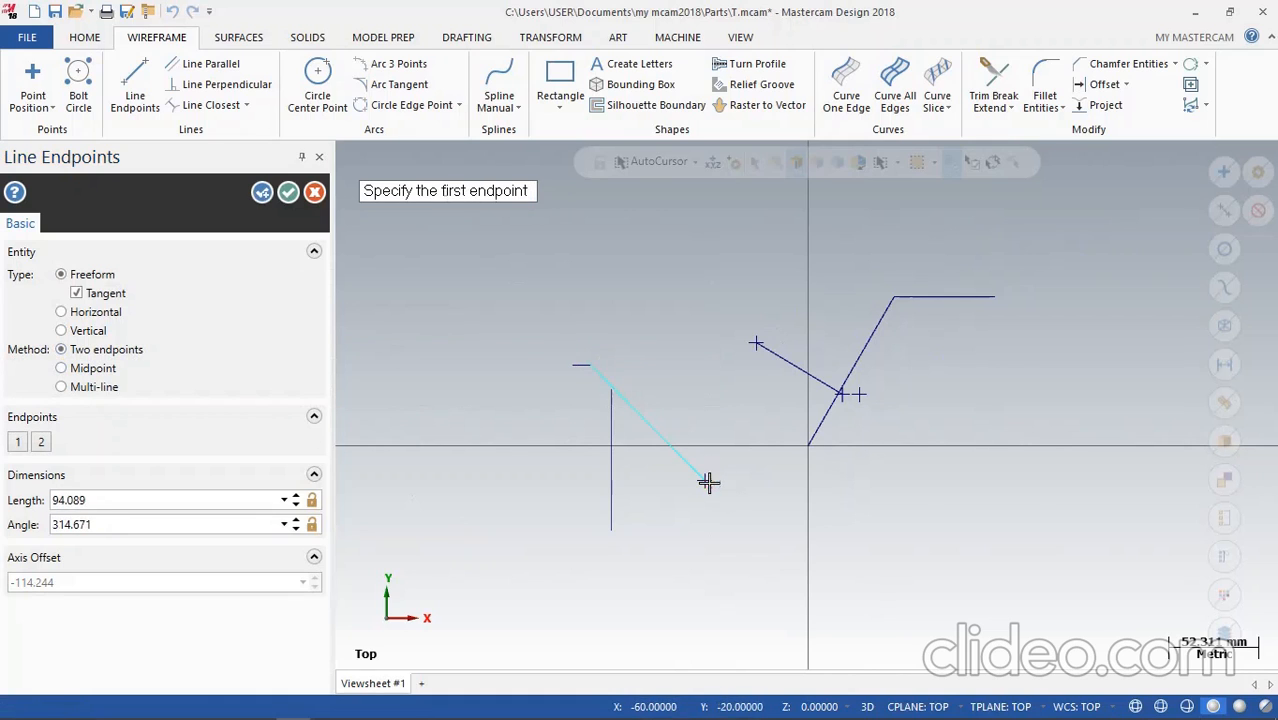
scroll(679, 421, "up", 1)
scroll(631, 411, "down", 1)
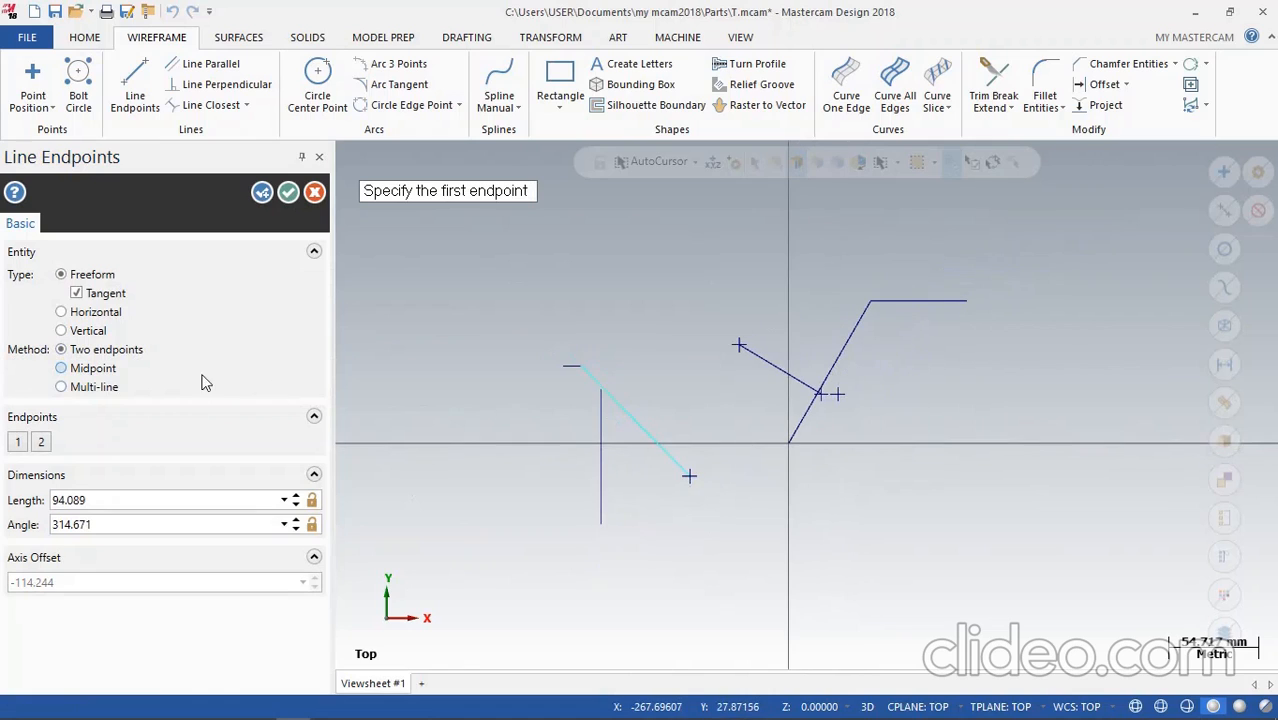
Draw a slanted line about 155 mm long with the Midpoint method, centred on the right end of the upper horizontal line
left_click(87, 370)
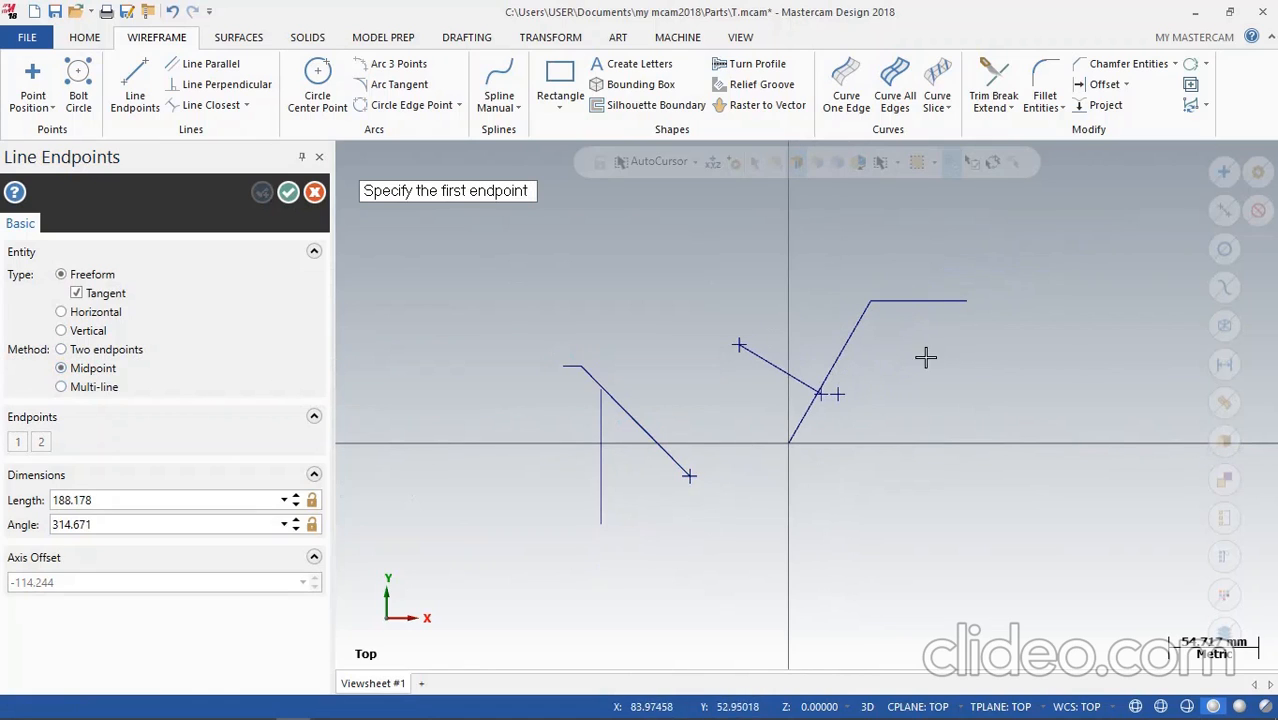
left_click(968, 301)
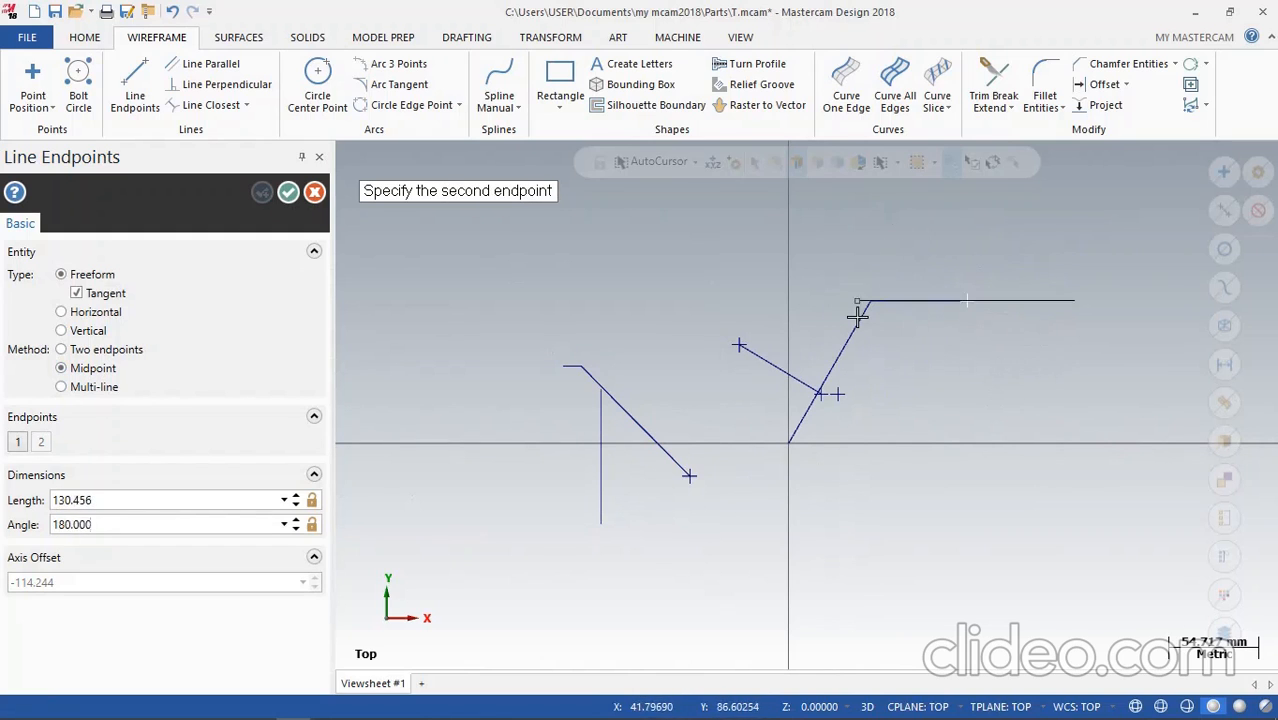
left_click(897, 403)
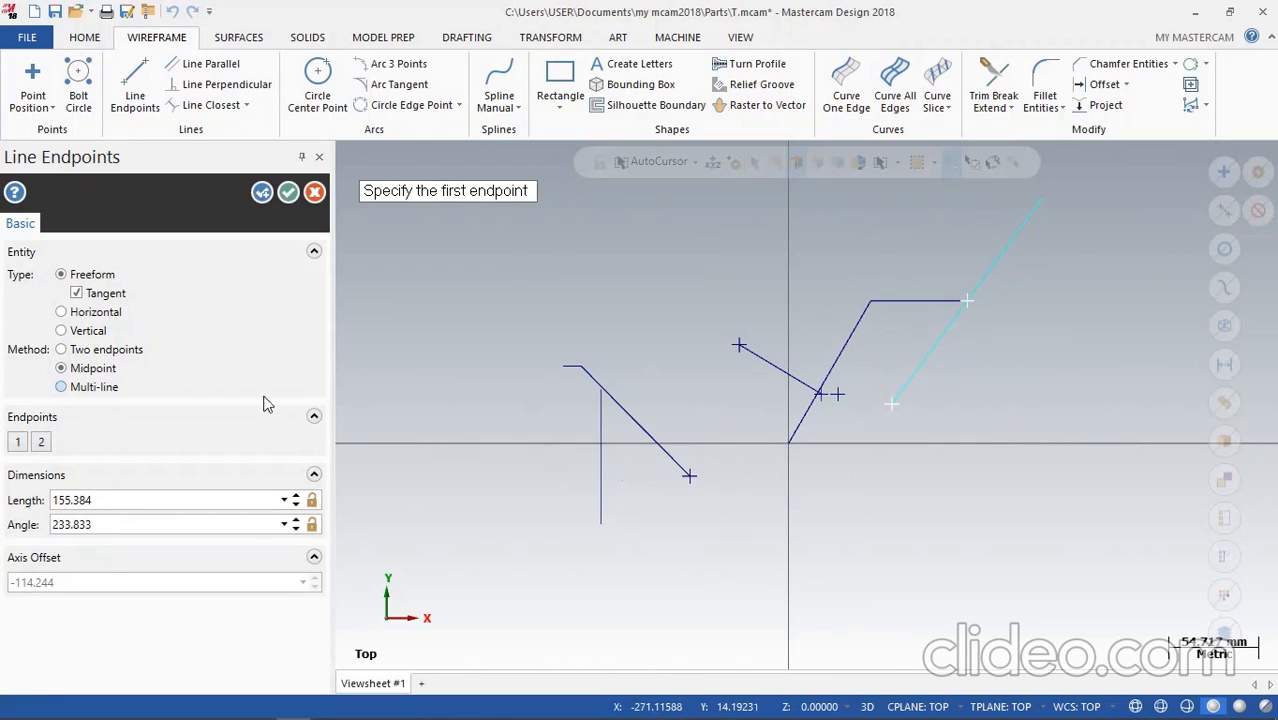
Draw a Multi-line chain from the short horizontal line's left end, clockwise around the geometry, to the vertical line's lower end and accept it
left_click(112, 393)
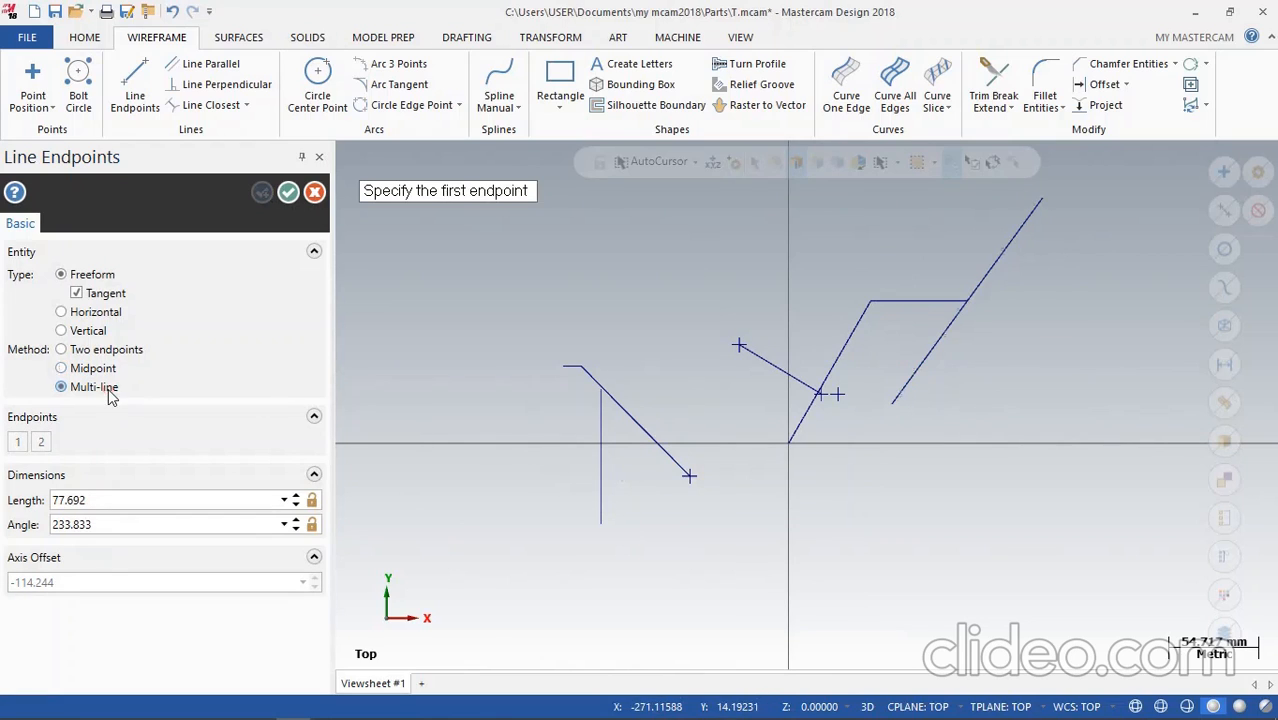
left_click(564, 367)
left_click(563, 301)
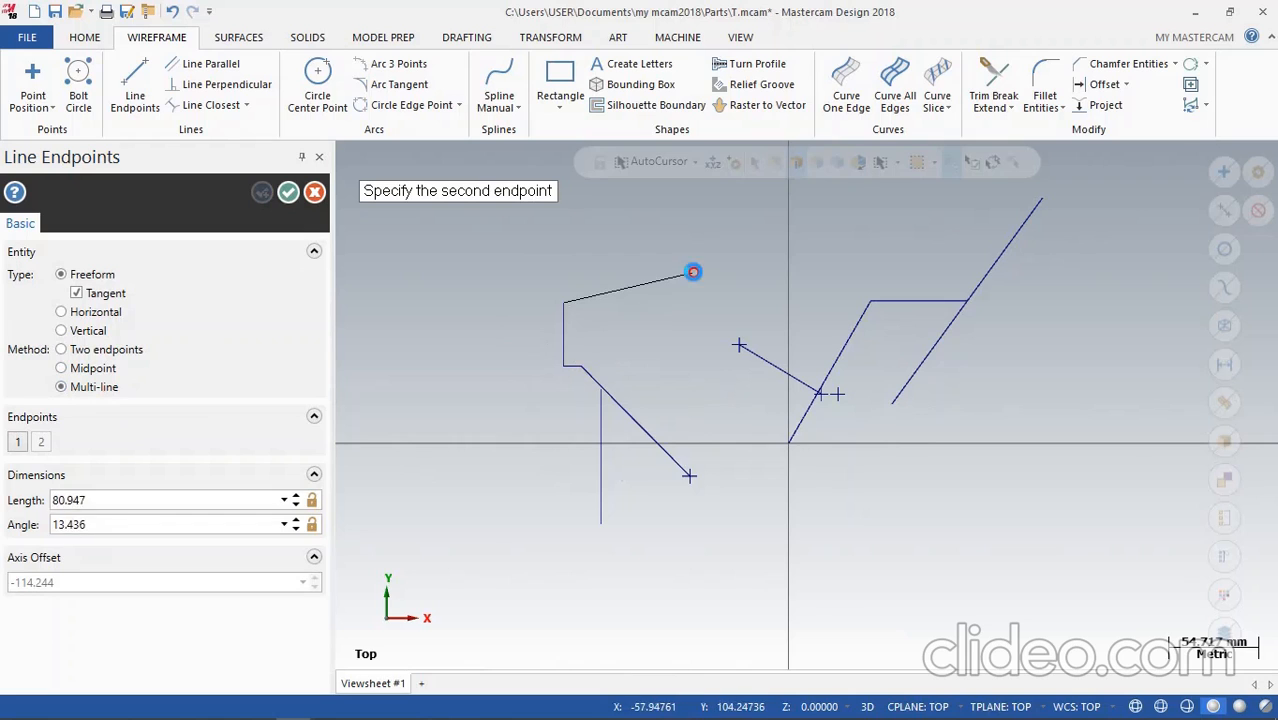
left_click(815, 240)
left_click(1080, 214)
left_click(1107, 390)
left_click(1107, 535)
left_click(912, 549)
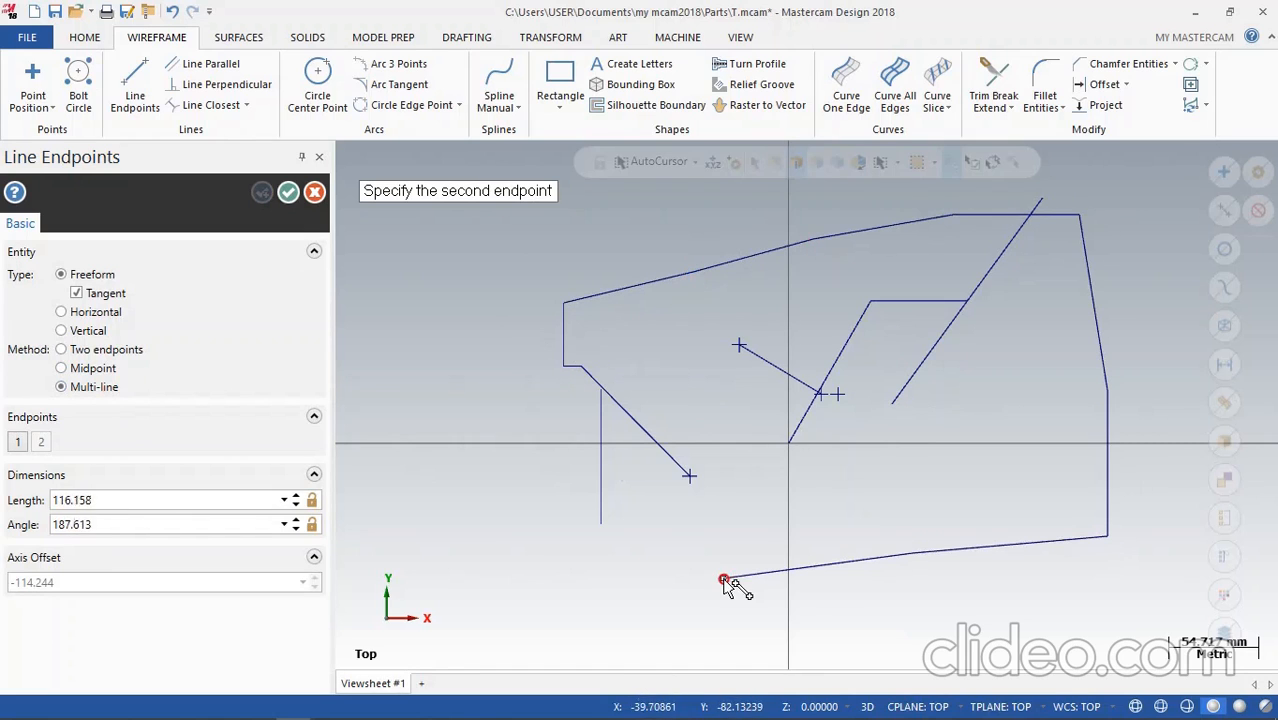
left_click(725, 578)
left_click(646, 578)
left_click(601, 522)
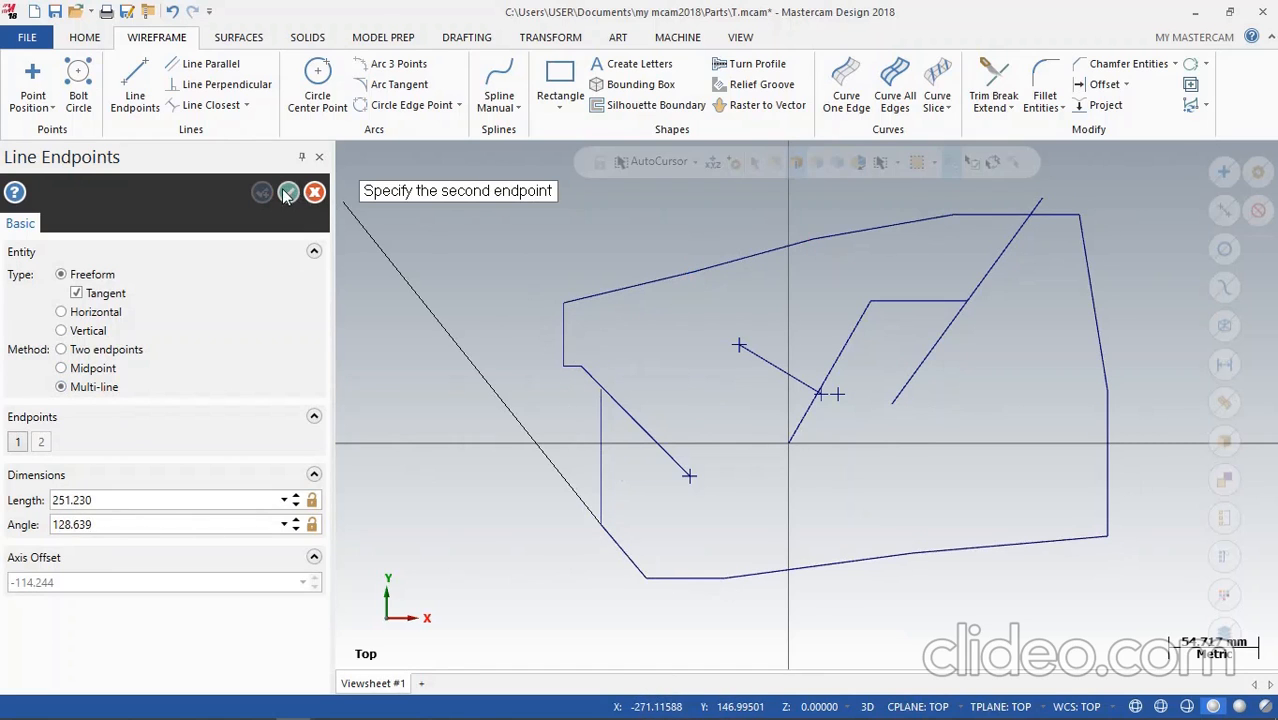
left_click(287, 193)
Select all the points and lines in the drawing and delete them
scroll(655, 432, "down", 4)
scroll(740, 500, "up", 1)
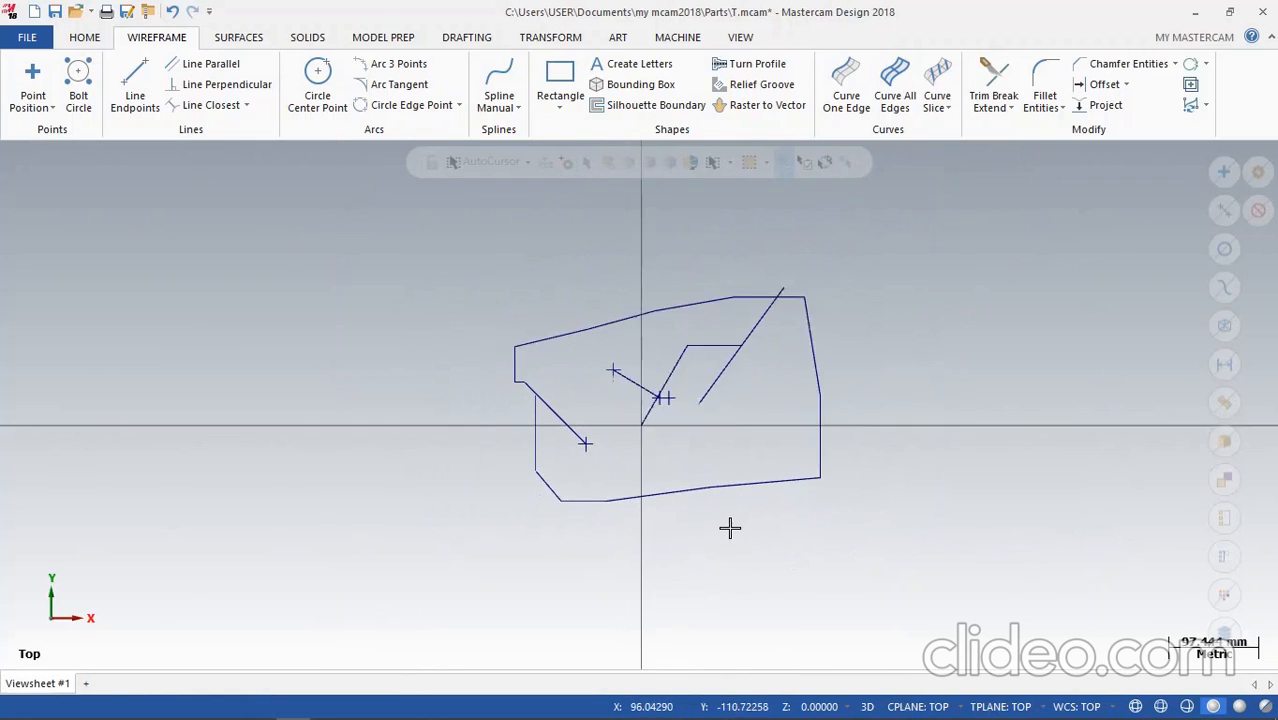
scroll(729, 529, "up", 1)
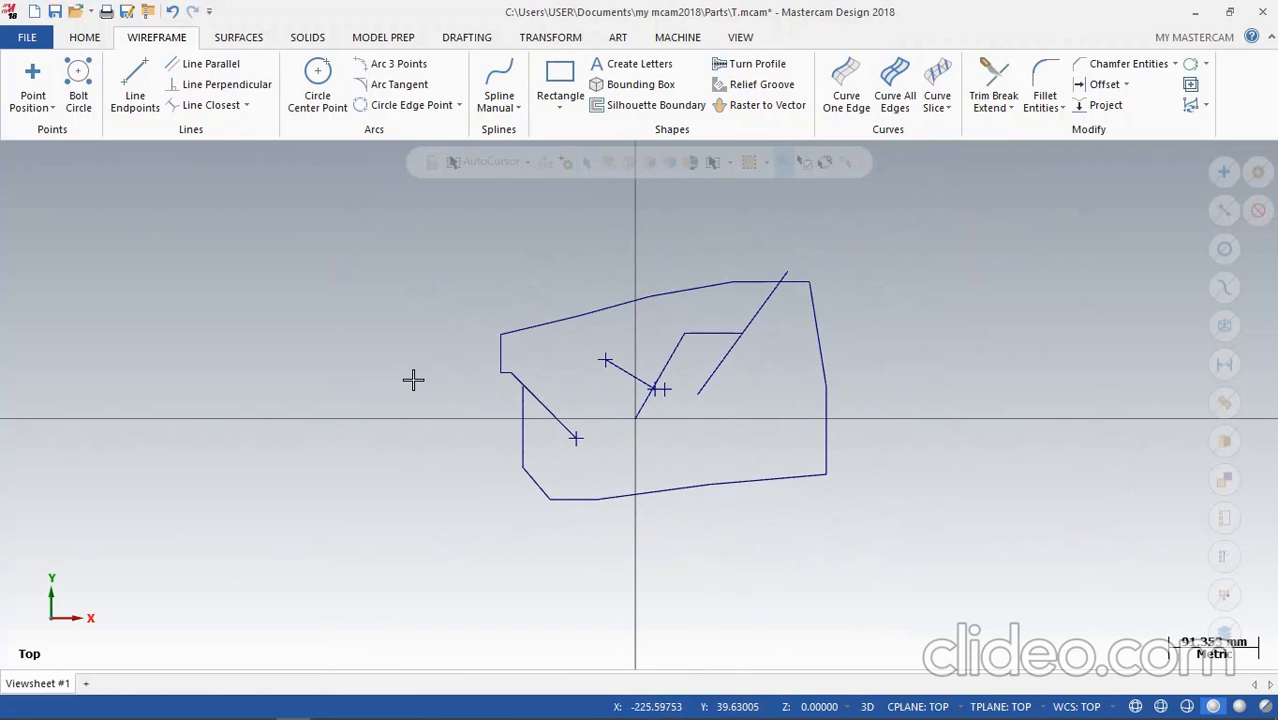
left_click_drag(912, 230, 427, 547)
key("Delete")
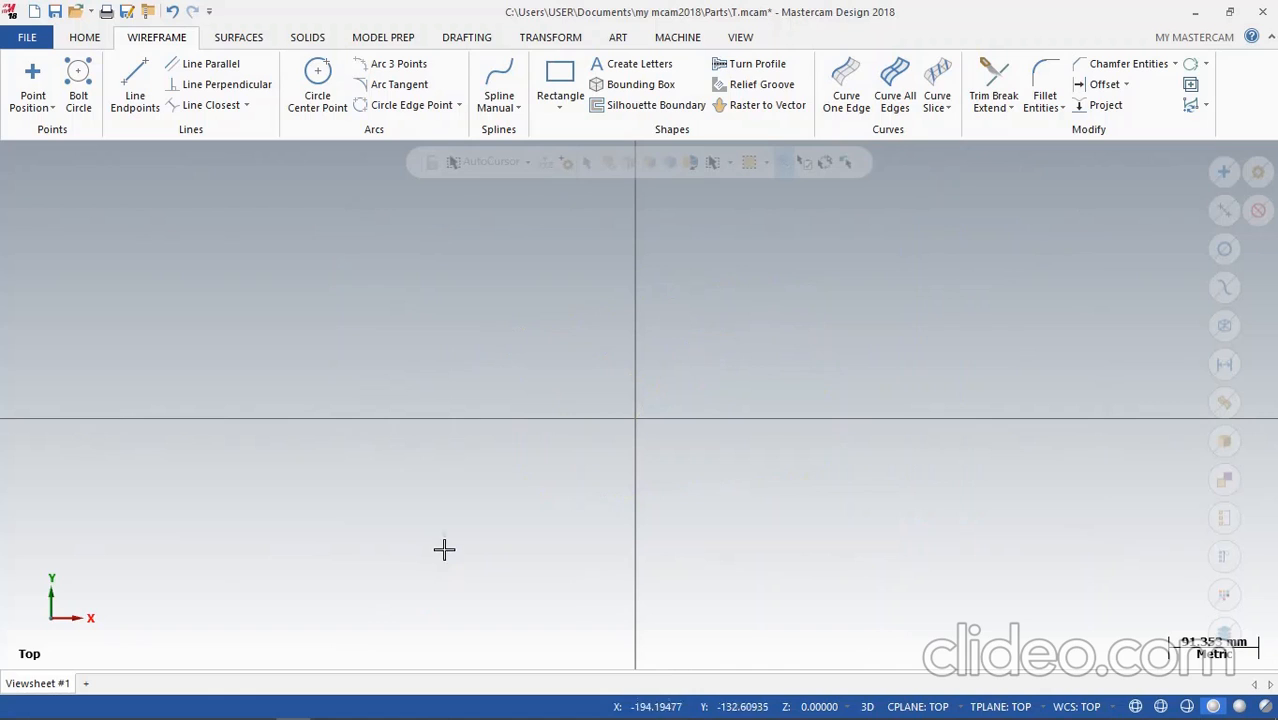
Place four freehand points with Point Position, one in each quadrant around the origin, and accept them
left_click(35, 112)
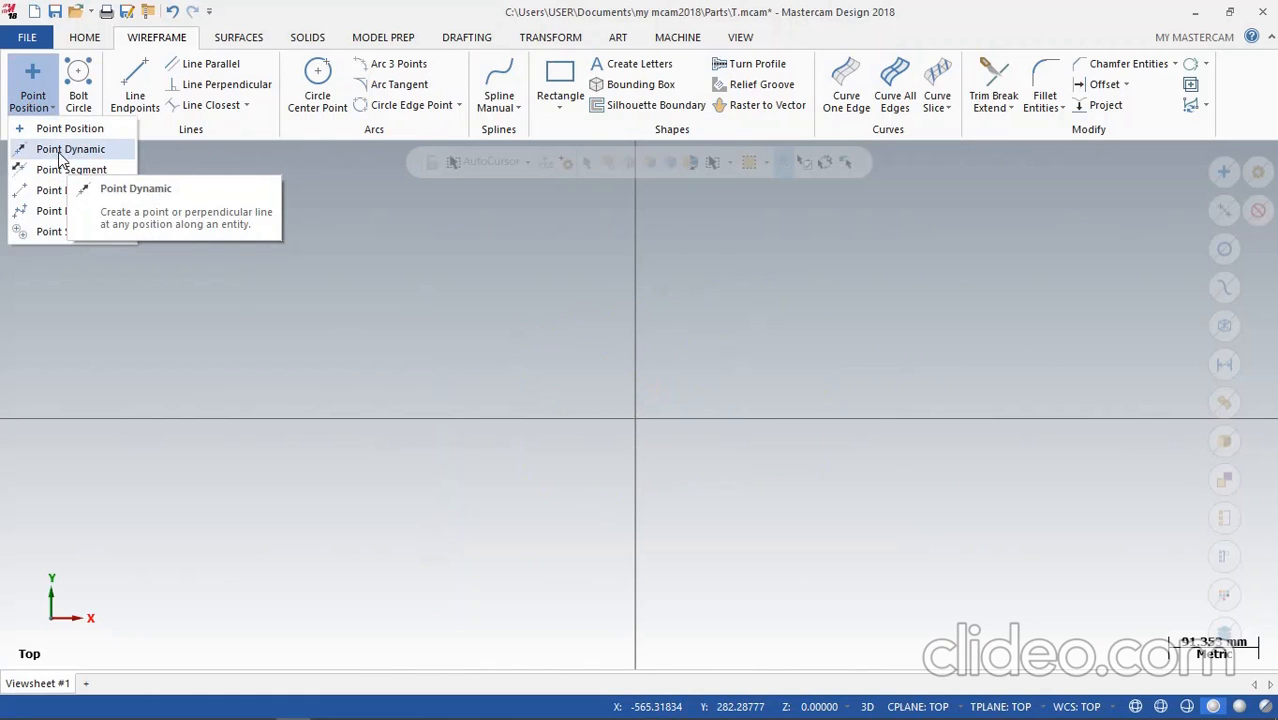
left_click(33, 80)
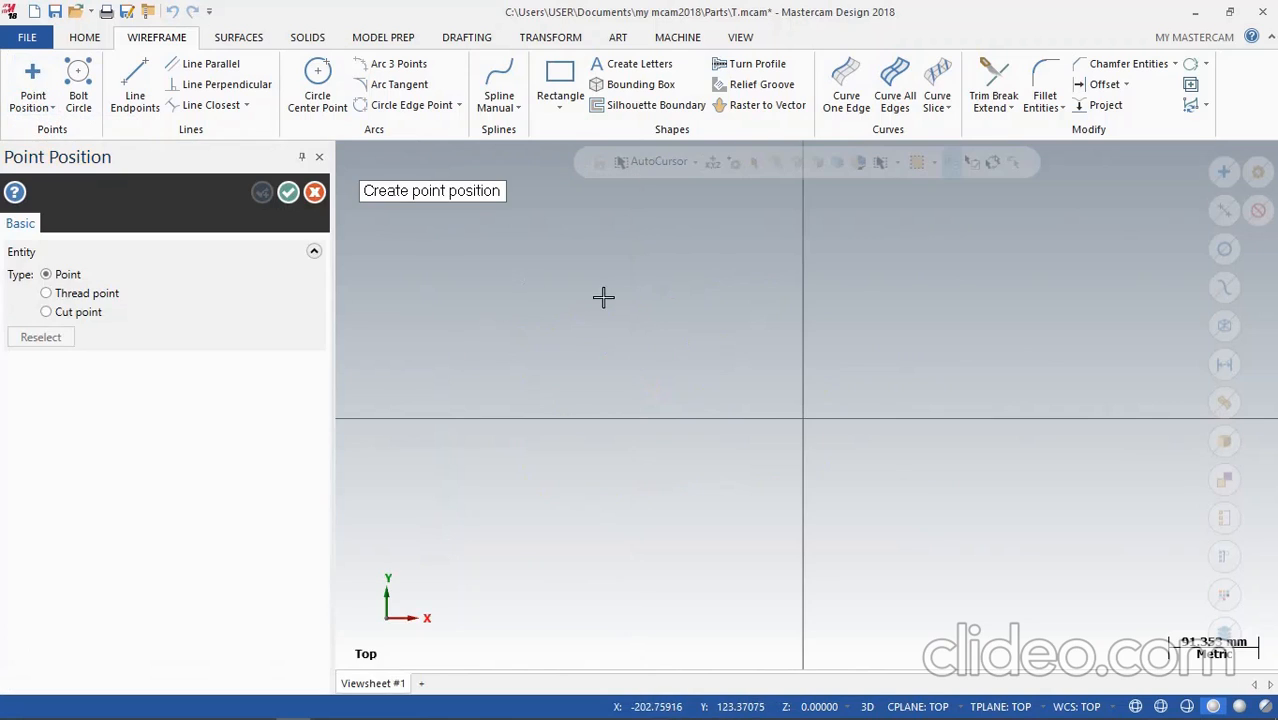
left_click(603, 296)
left_click(1086, 330)
left_click(1069, 482)
left_click(631, 565)
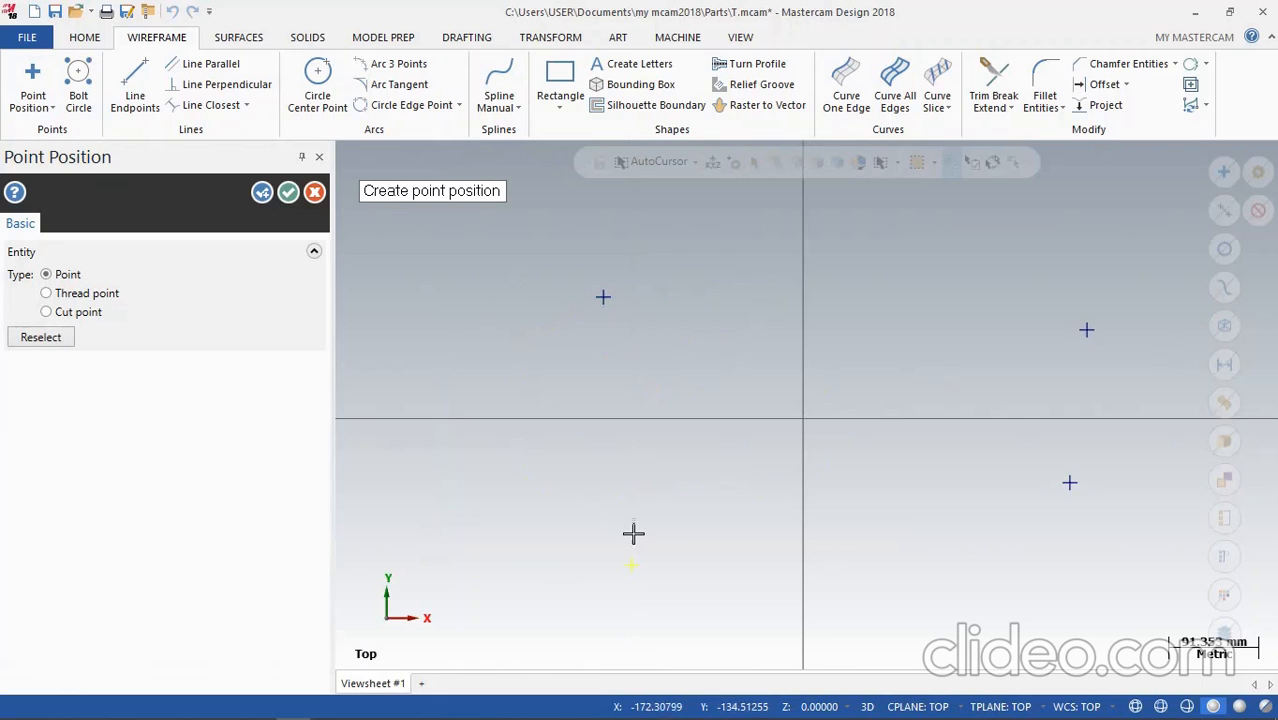
left_click(288, 192)
Draw connected Multi-line segments from the upper-right point to the lower-left point and on to the lower-right point, and accept them
left_click(135, 88)
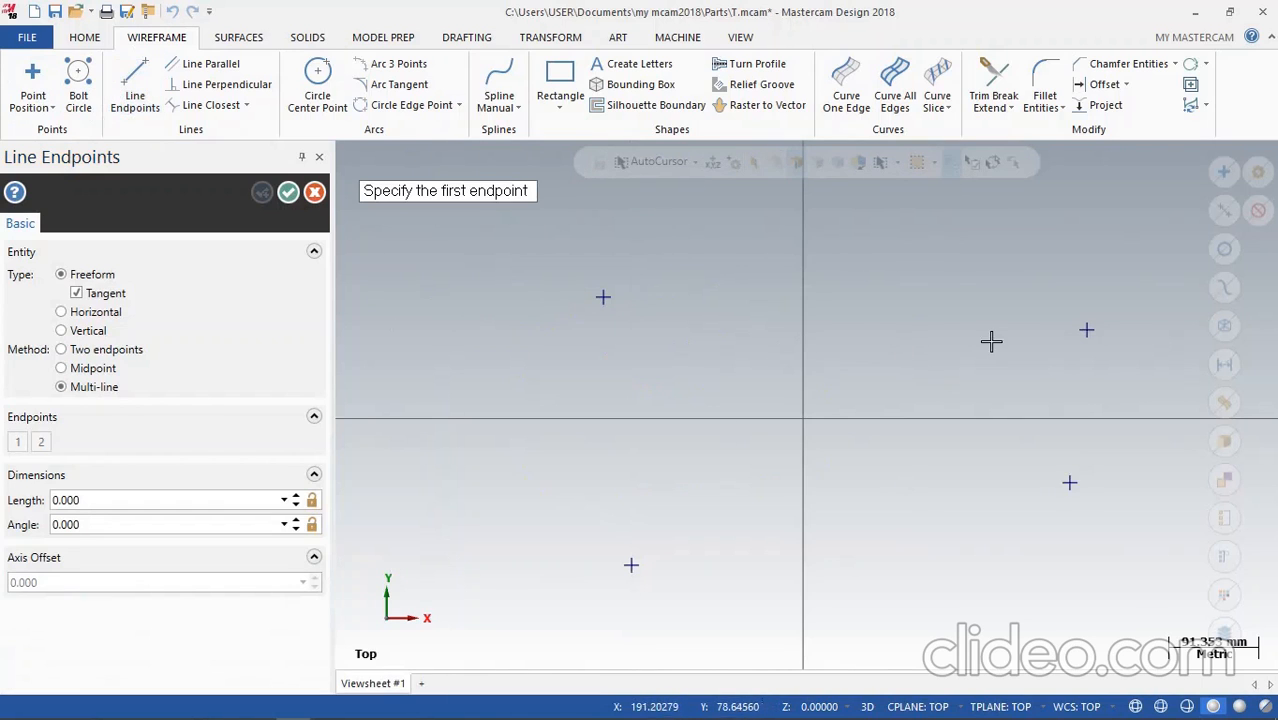
left_click(1086, 330)
left_click(631, 565)
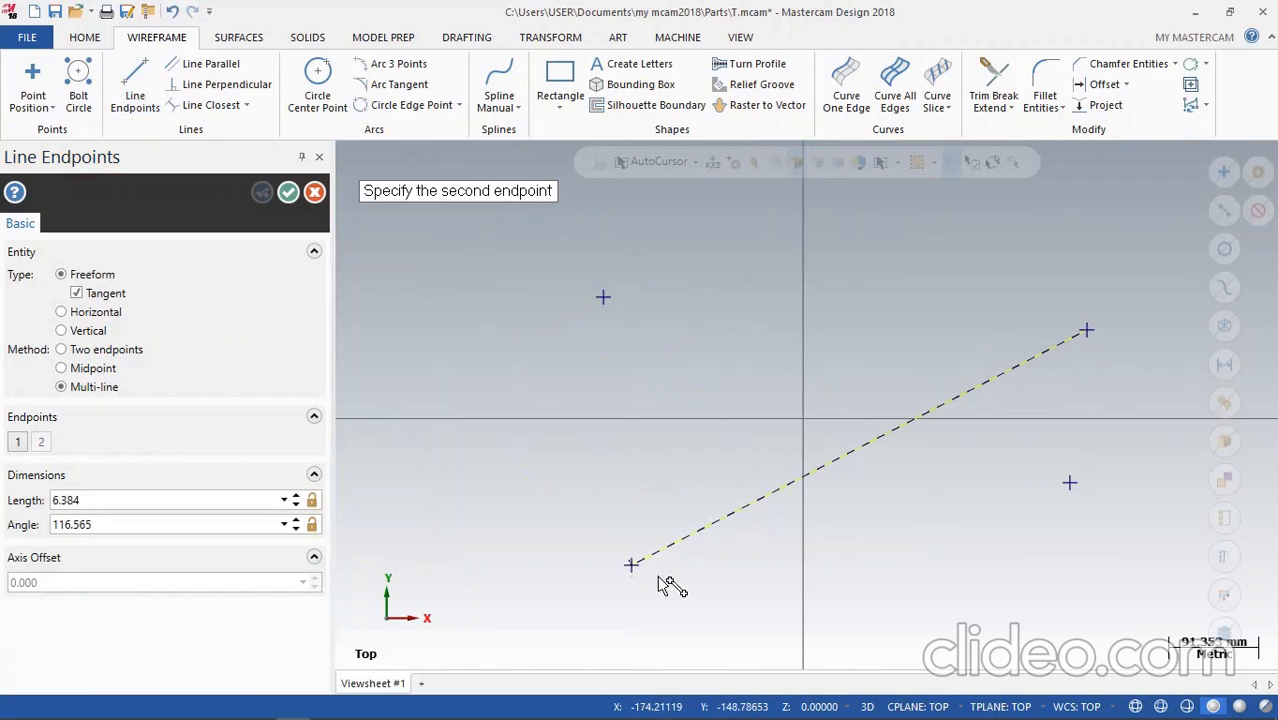
left_click(1069, 482)
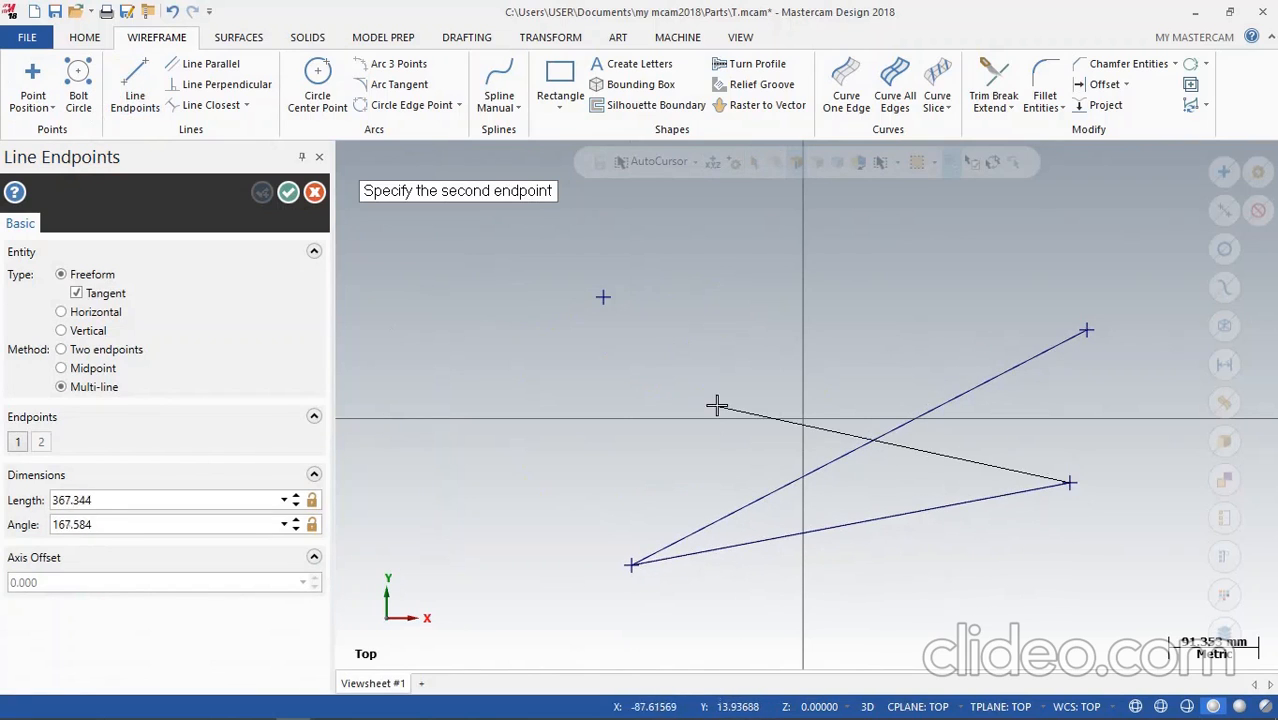
left_click(287, 194)
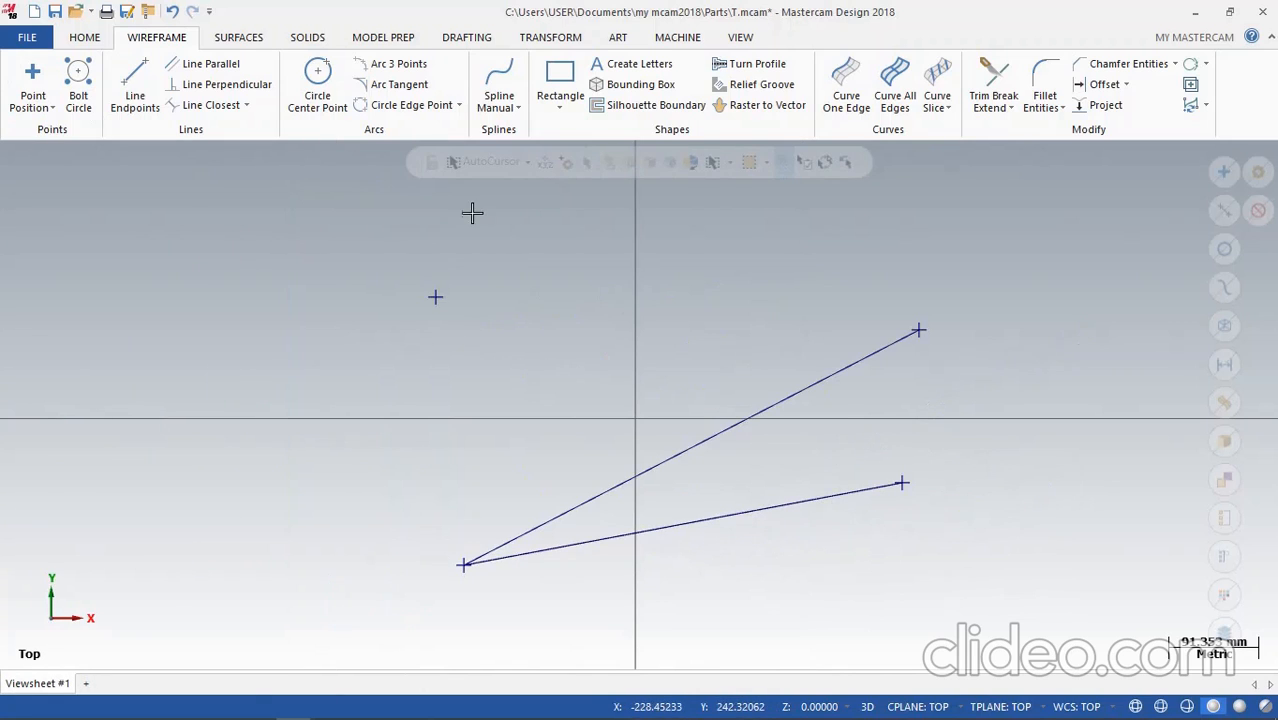
Switch the Line Endpoints method to Two endpoints and close the command
left_click(135, 80)
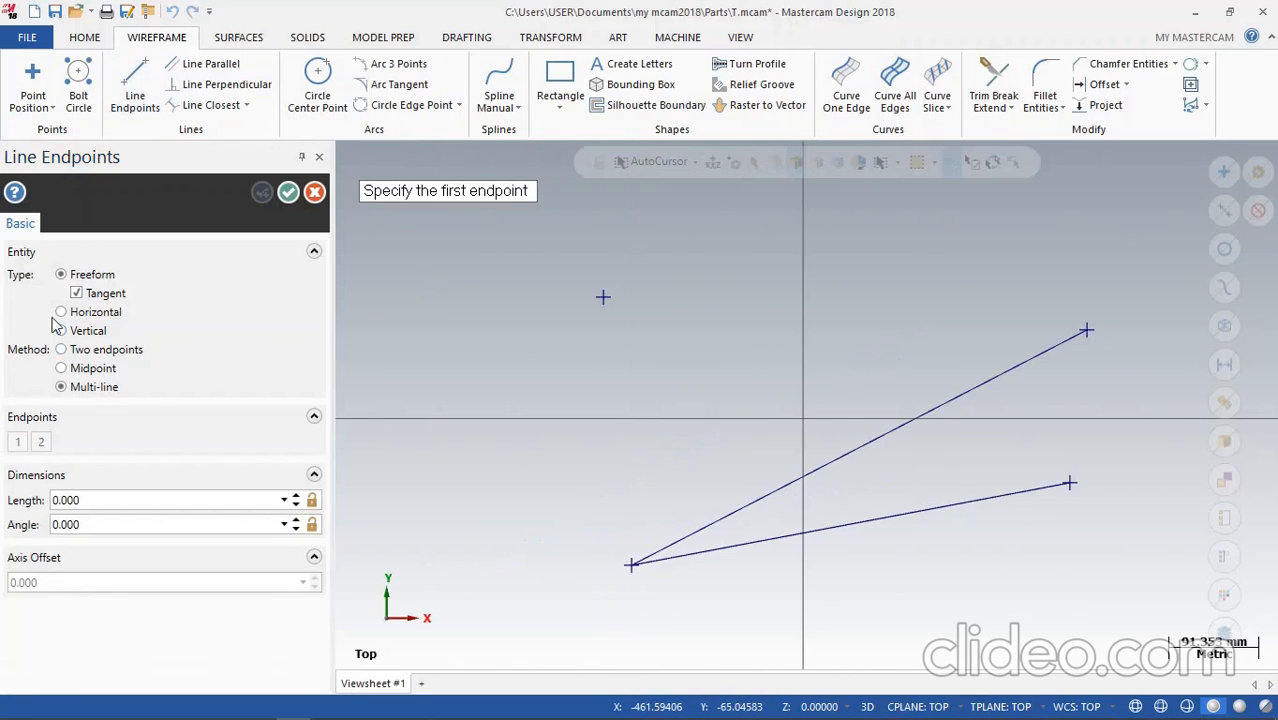
left_click(63, 349)
left_click(289, 193)
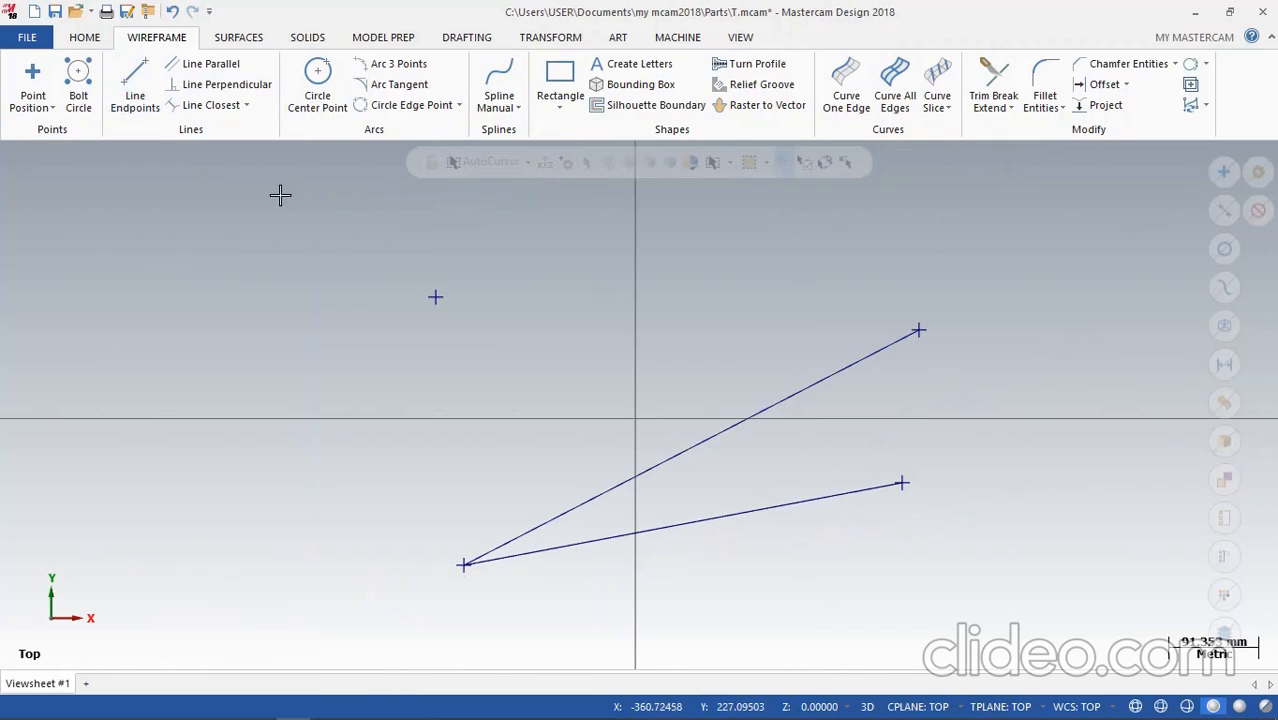
Place a Point Dynamic point on the upper slanted line and set its distance along the line to 35 mm
left_click(52, 107)
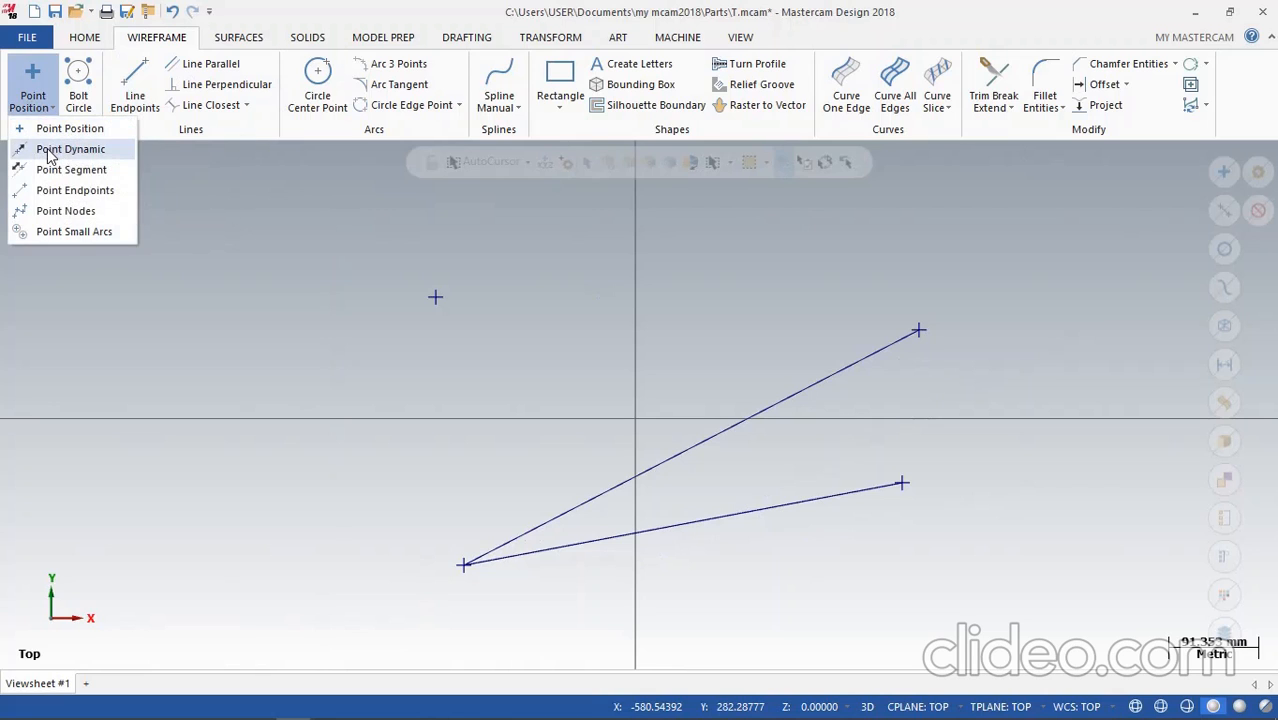
left_click(45, 148)
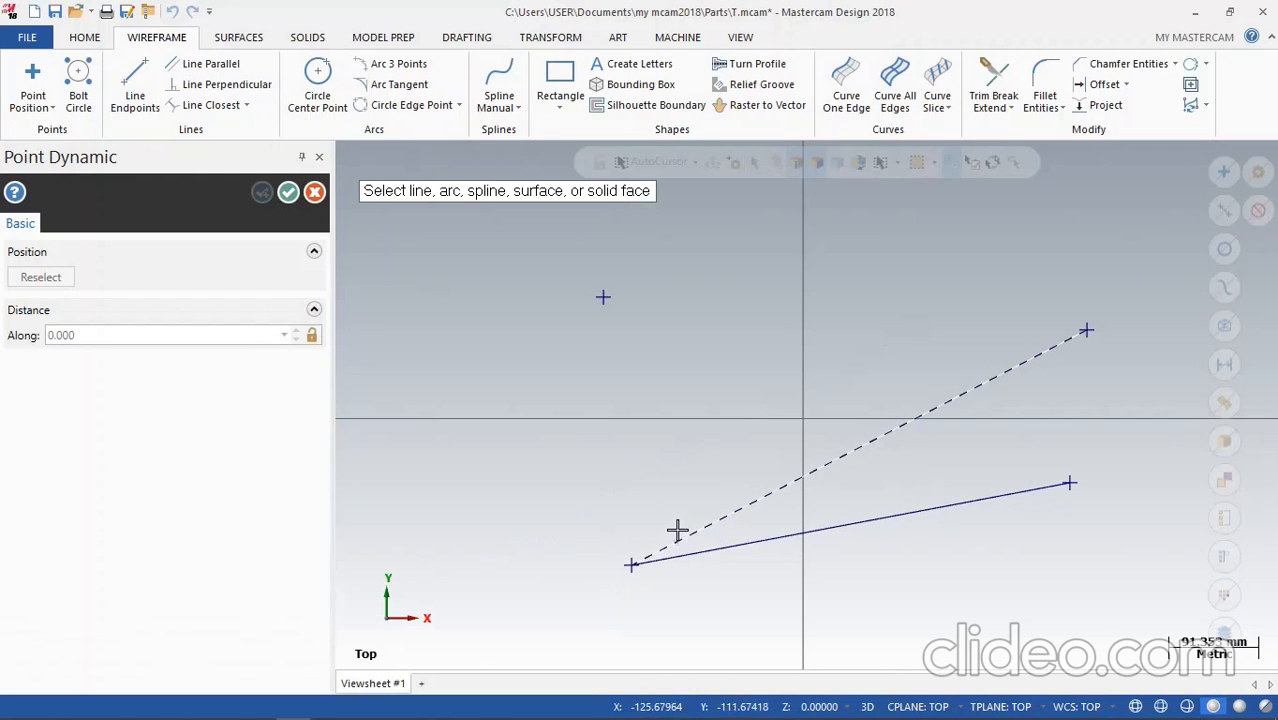
left_click(717, 515)
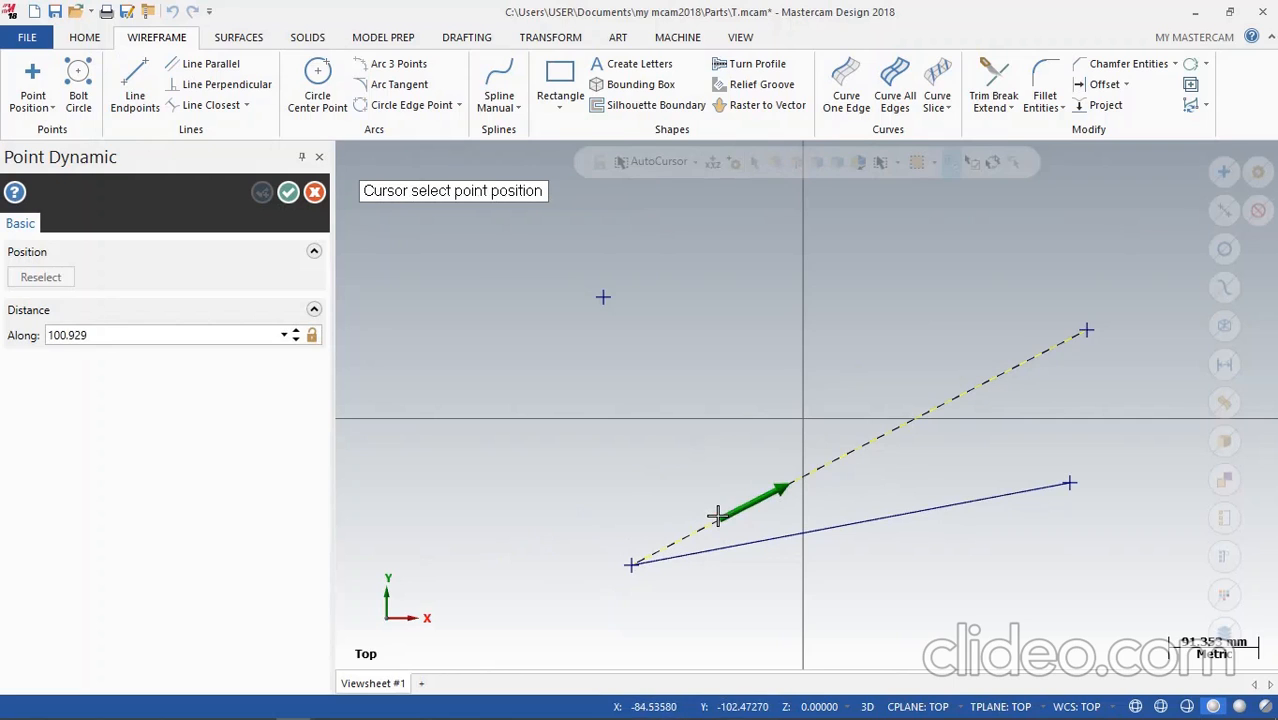
left_click(764, 492)
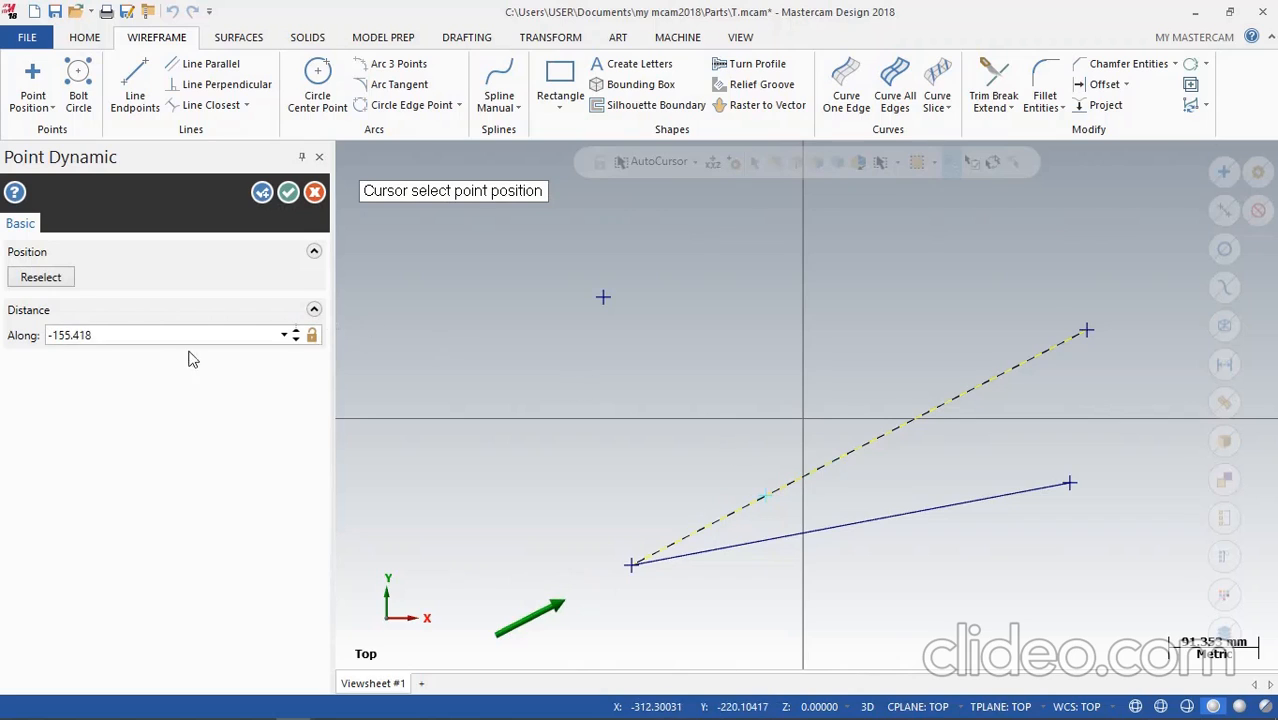
left_click(154, 334)
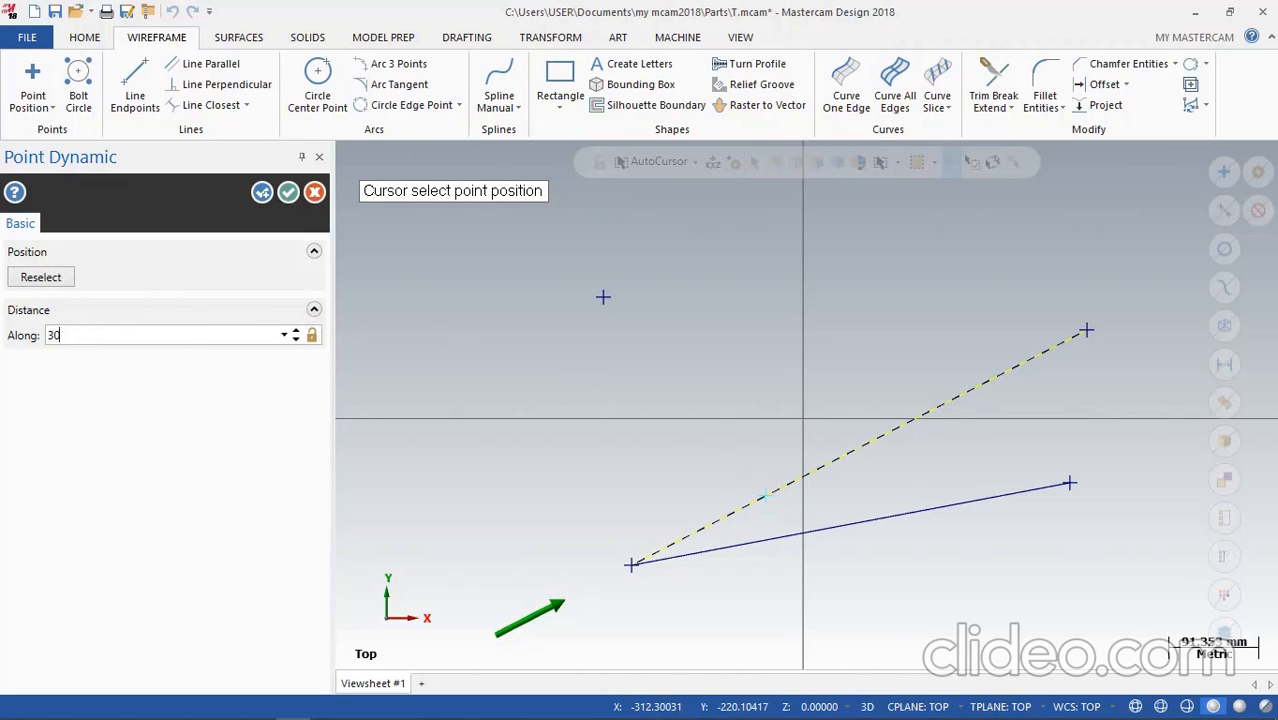
type("35")
key("Return")
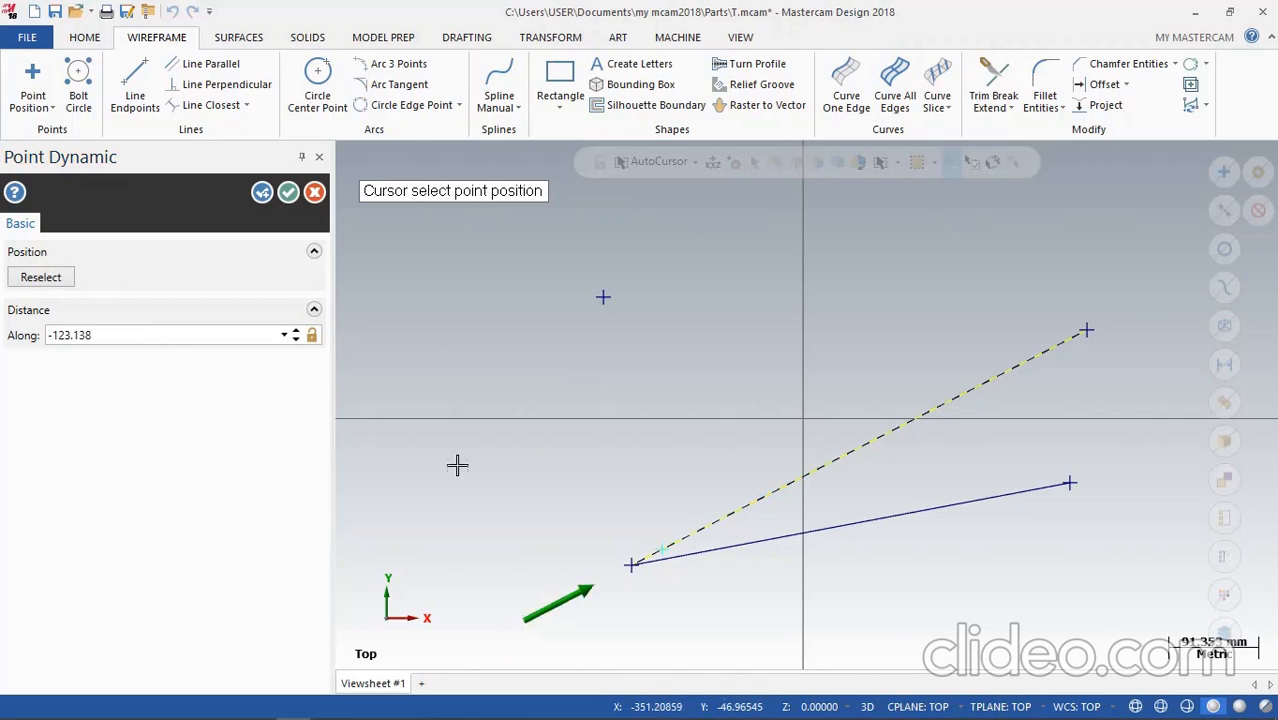
Set the dynamic point's distance along the upper slanted line to 100 mm
scroll(650, 600, "up", 3)
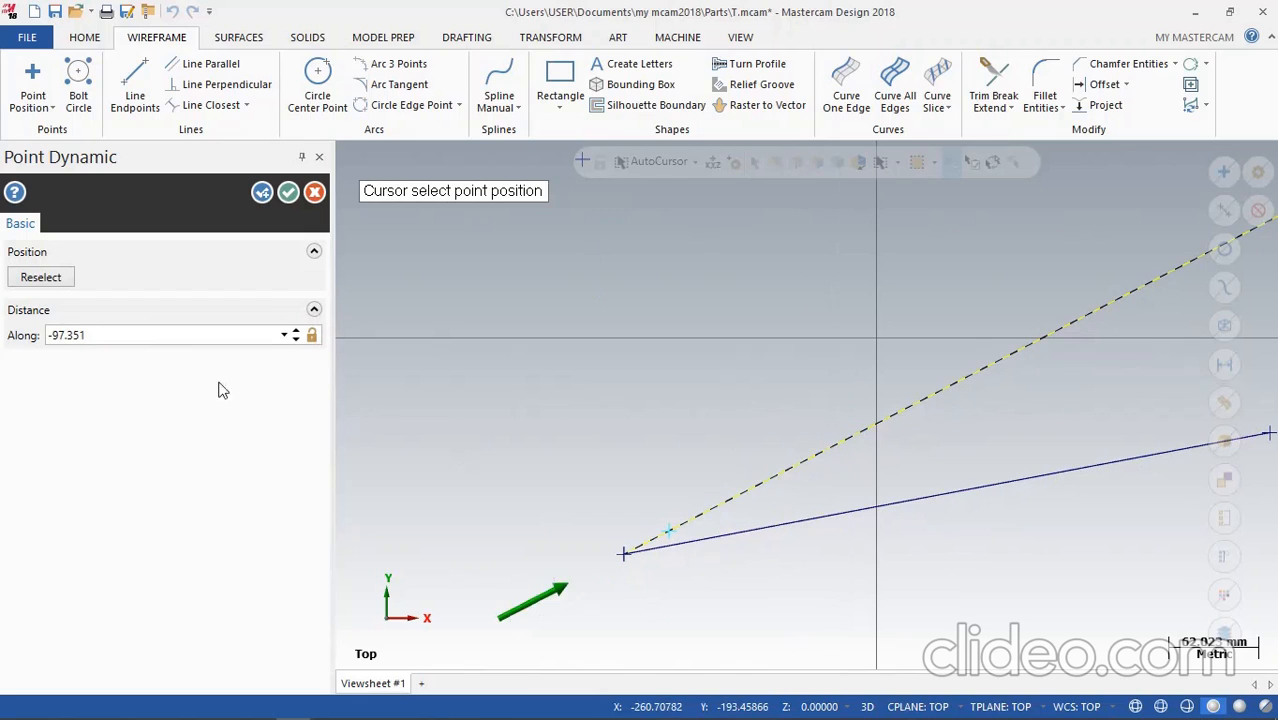
left_click(149, 335)
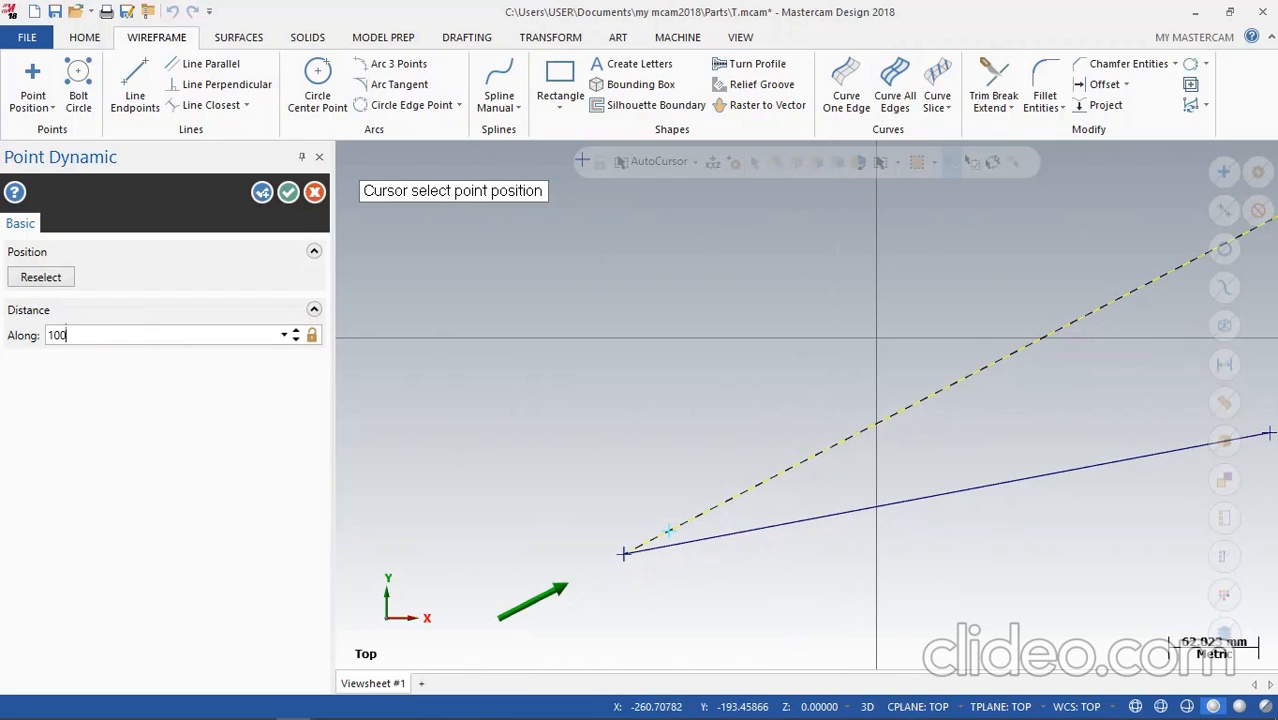
key("Return")
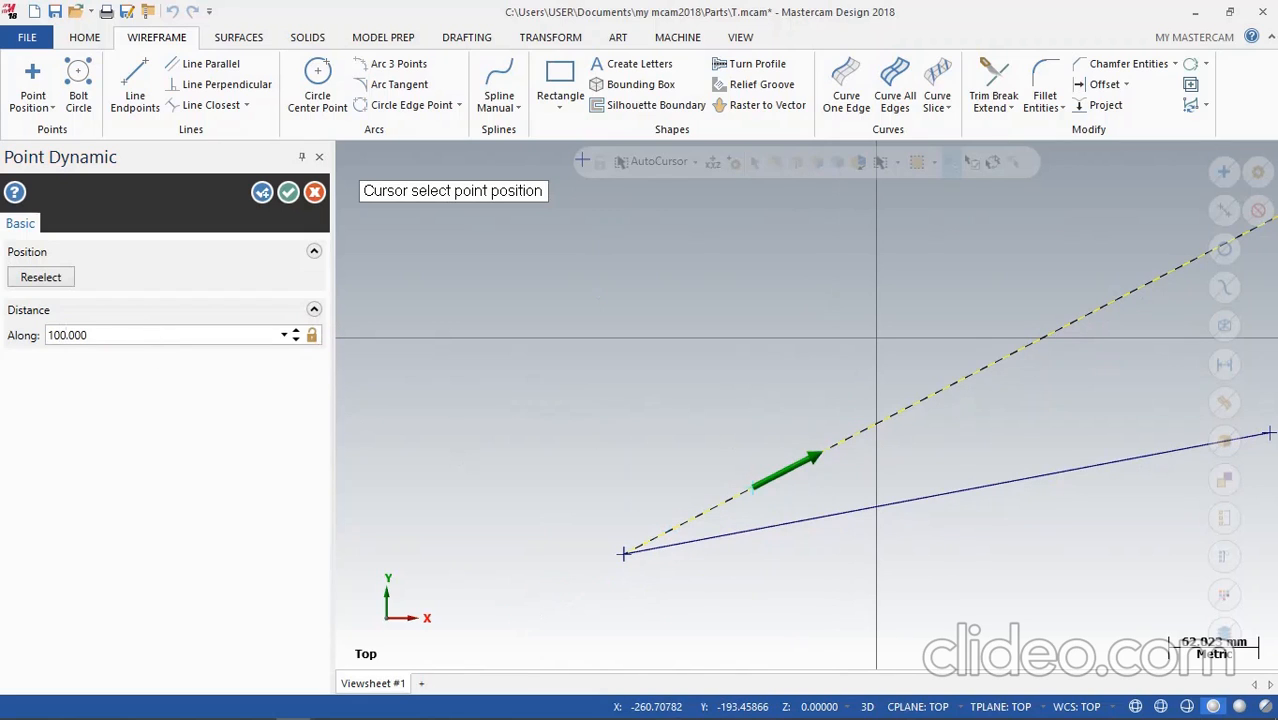
Create the dynamic point on the upper slanted line and close the Point Dynamic command
left_click(261, 192)
scroll(765, 442, "down", 2)
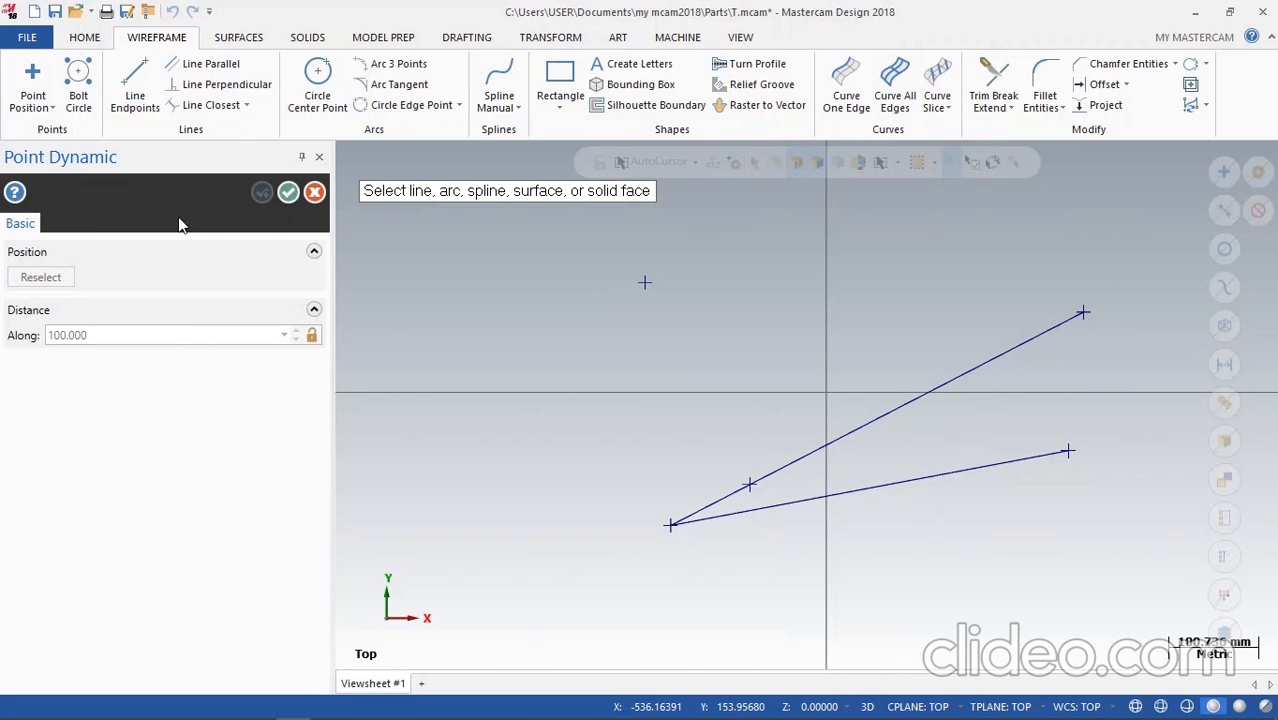
key("Escape")
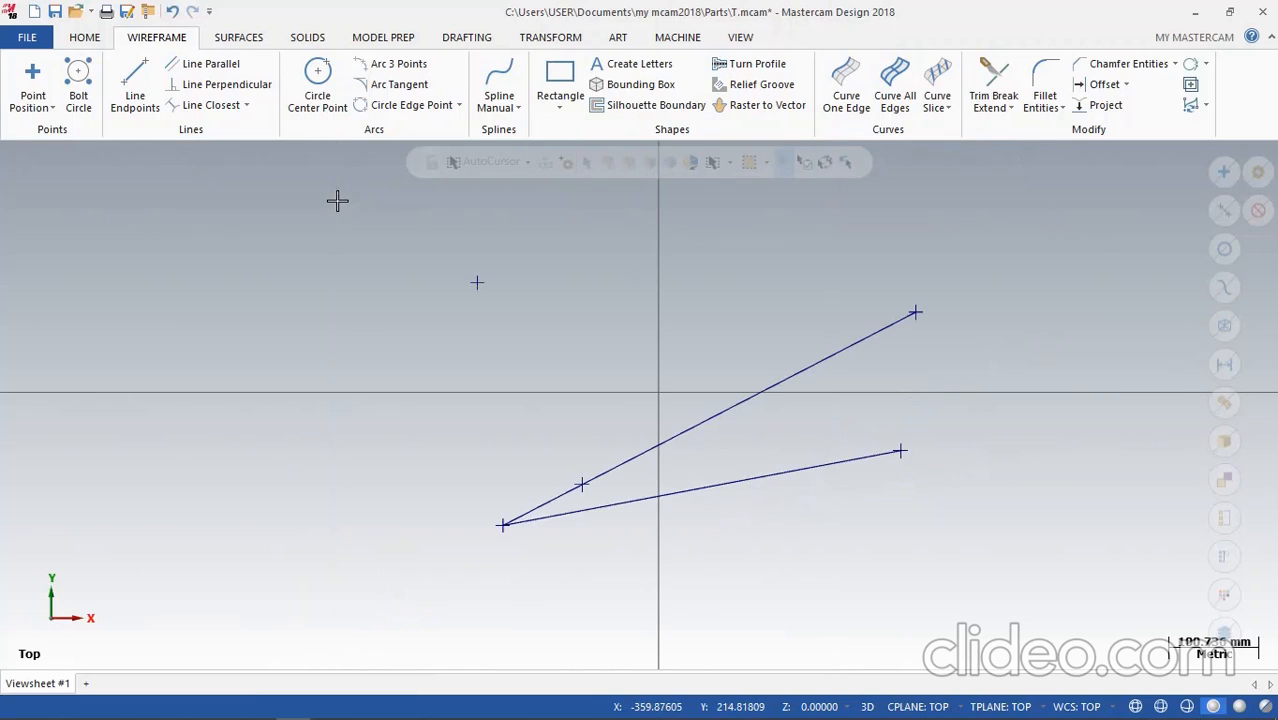
Start Point Segment on the lower slanted line, set the number of points to 30, and check their spacing
left_click(37, 110)
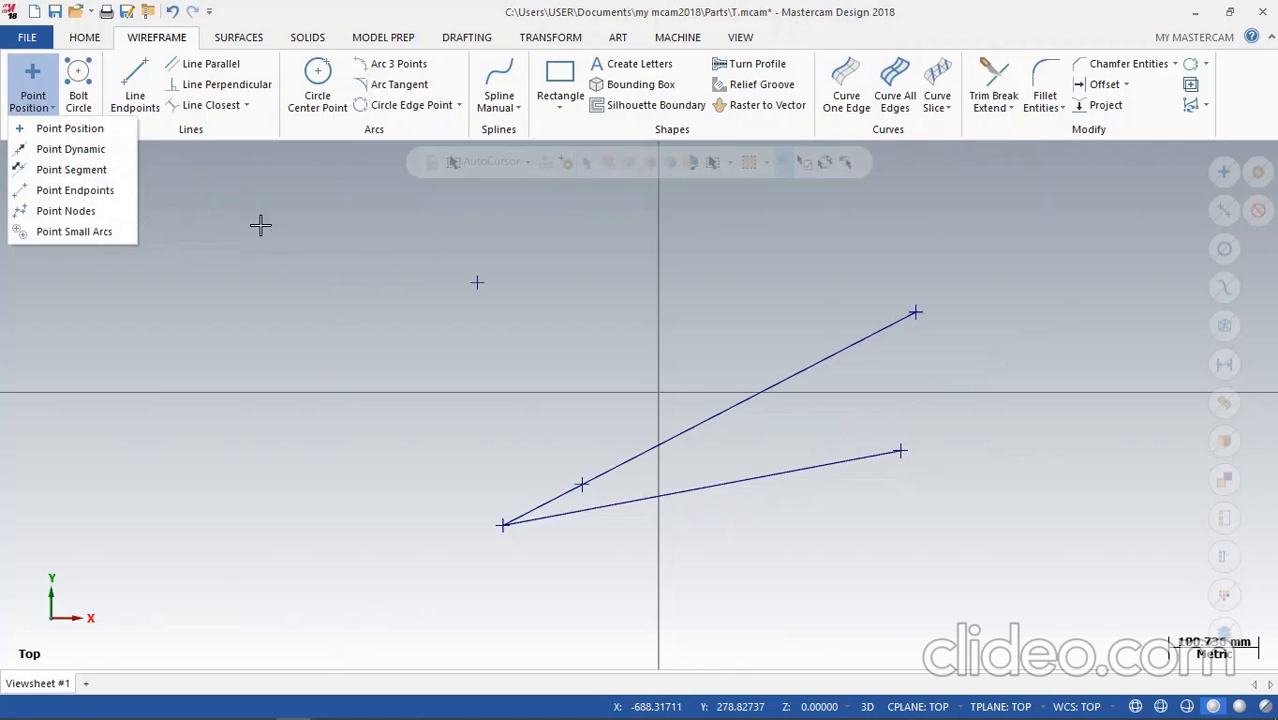
left_click(84, 170)
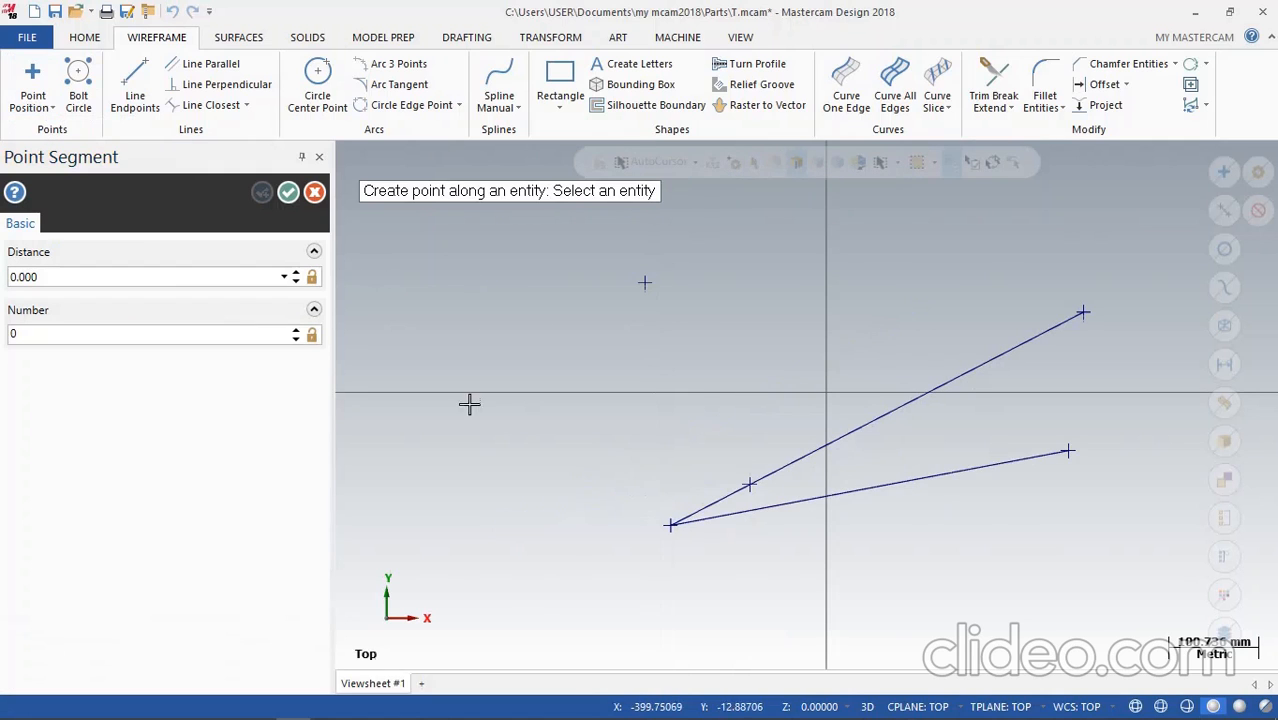
left_click(918, 474)
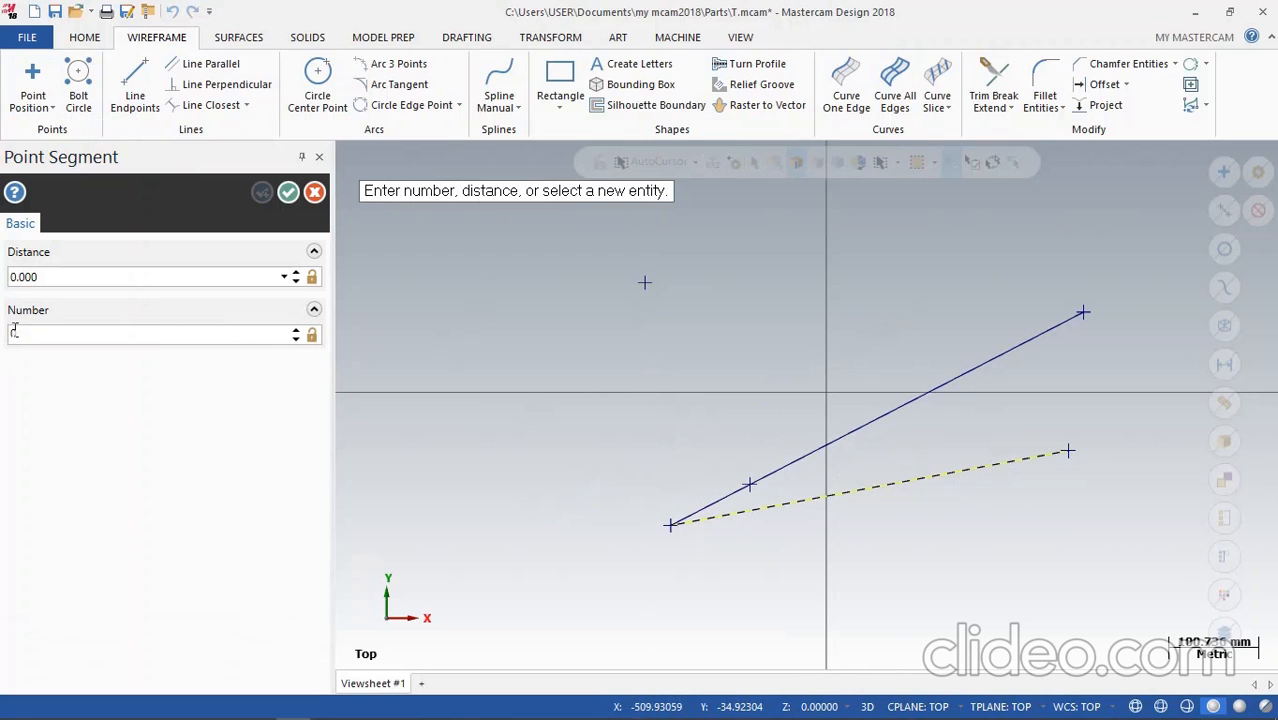
left_click(61, 276)
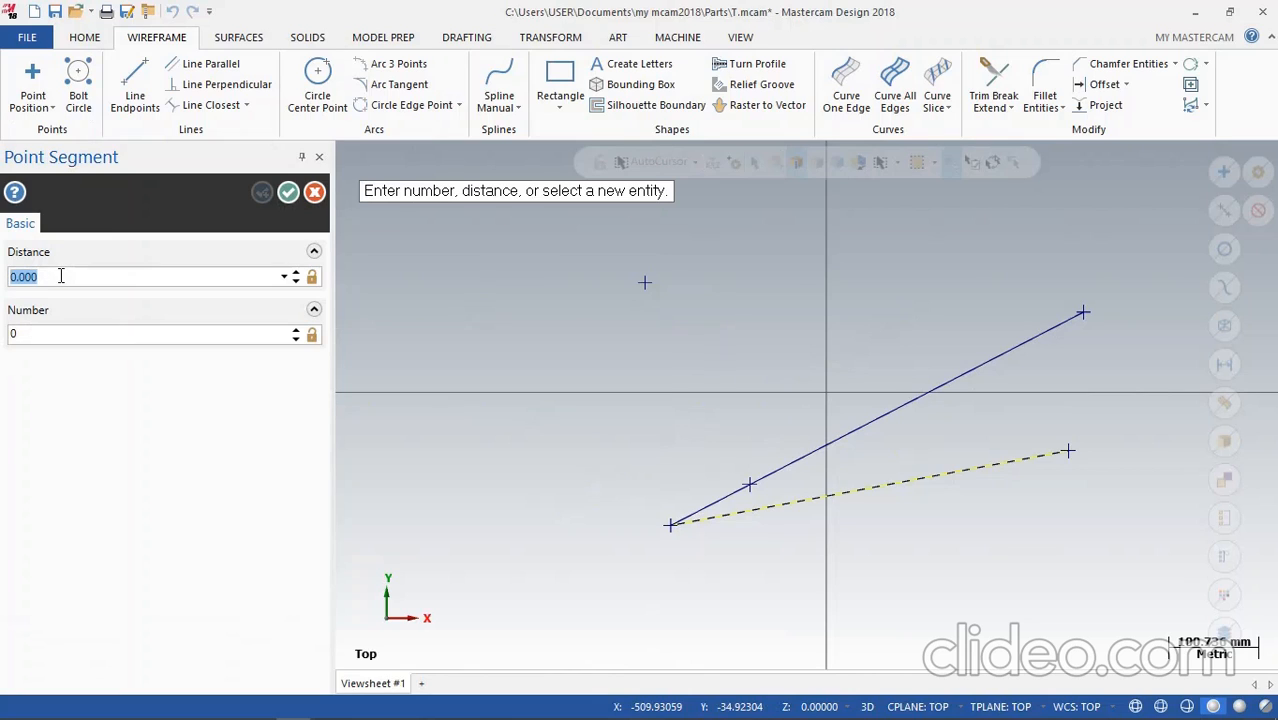
left_click(41, 335)
type("30")
key("Return")
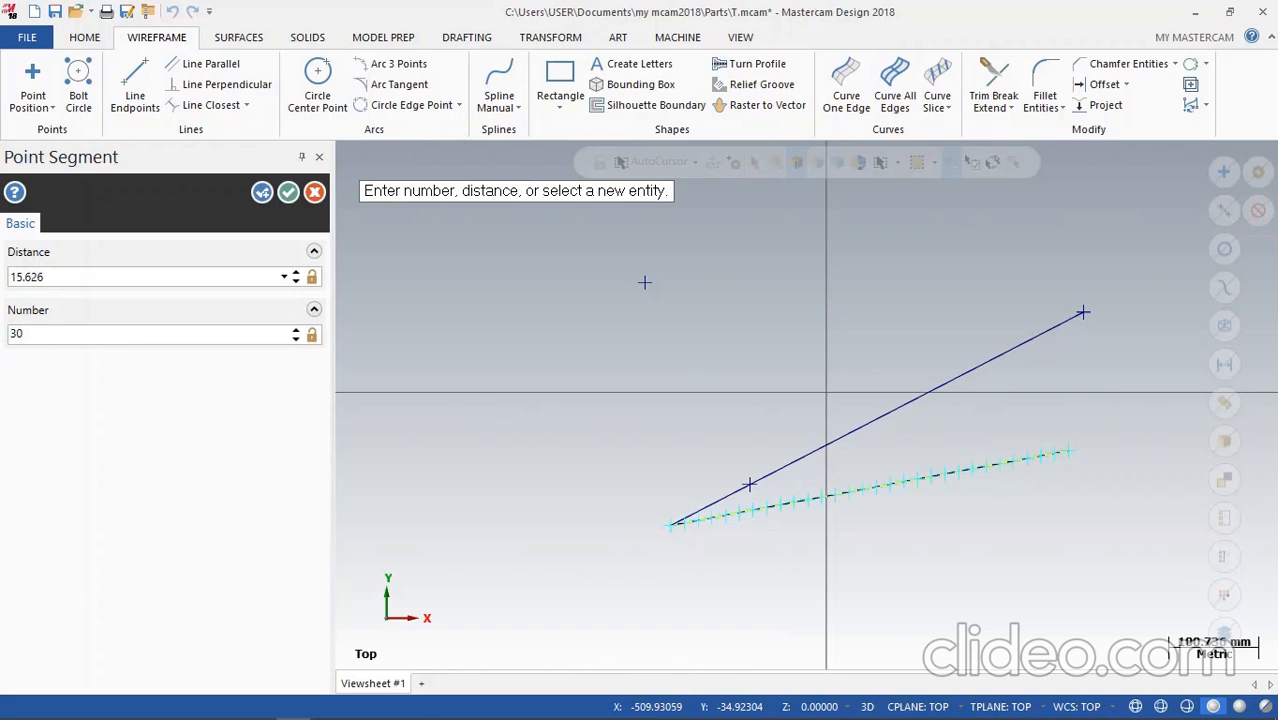
left_click(175, 335)
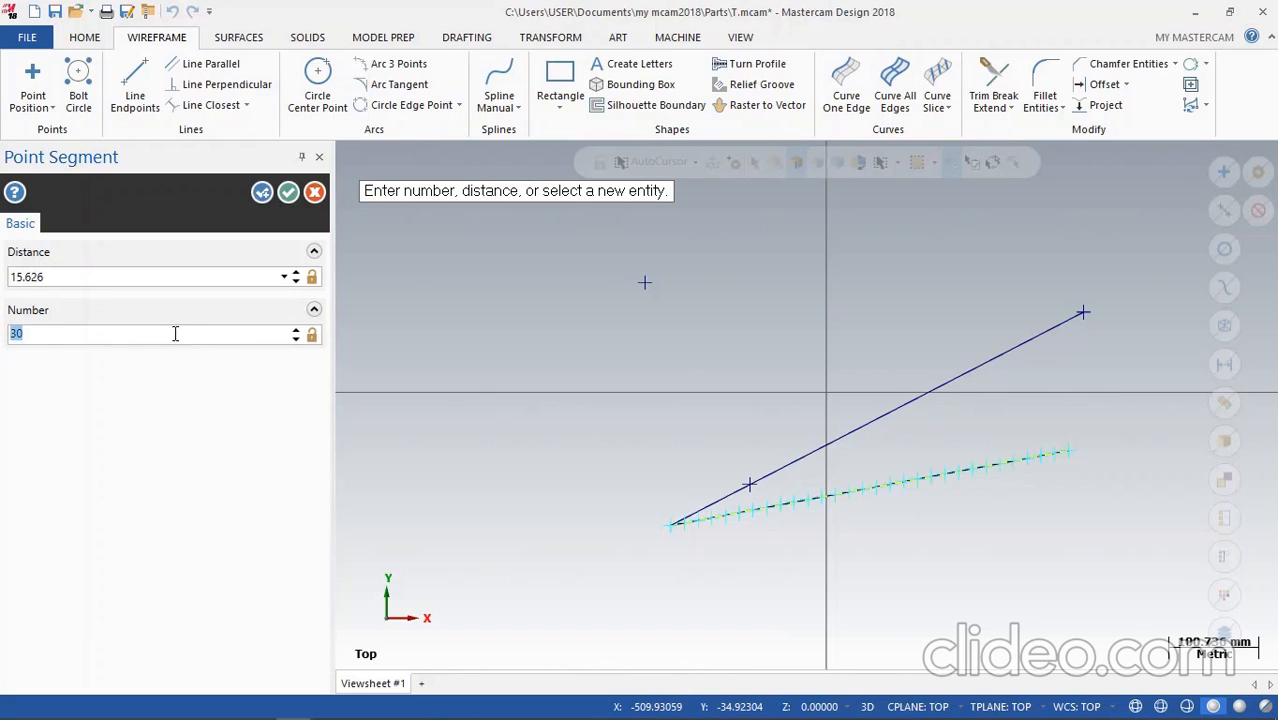
left_click(37, 276)
scroll(707, 513, "up", 3)
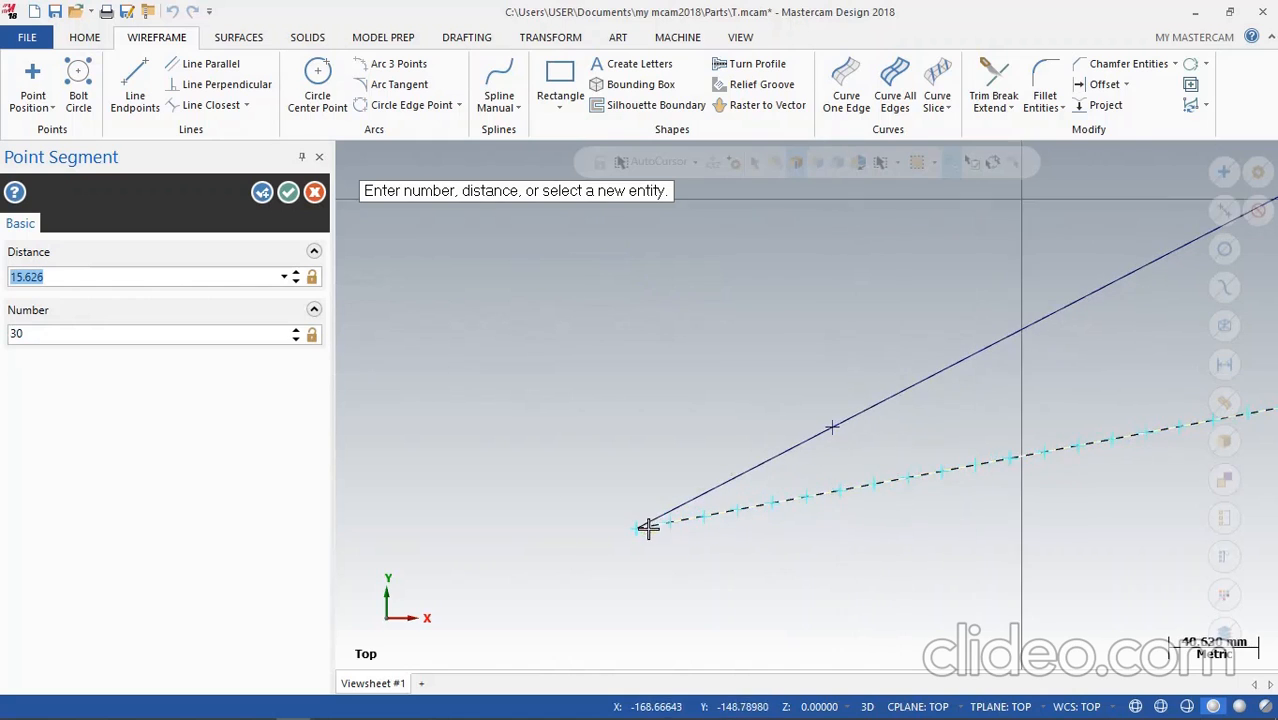
scroll(648, 529, "up", 3)
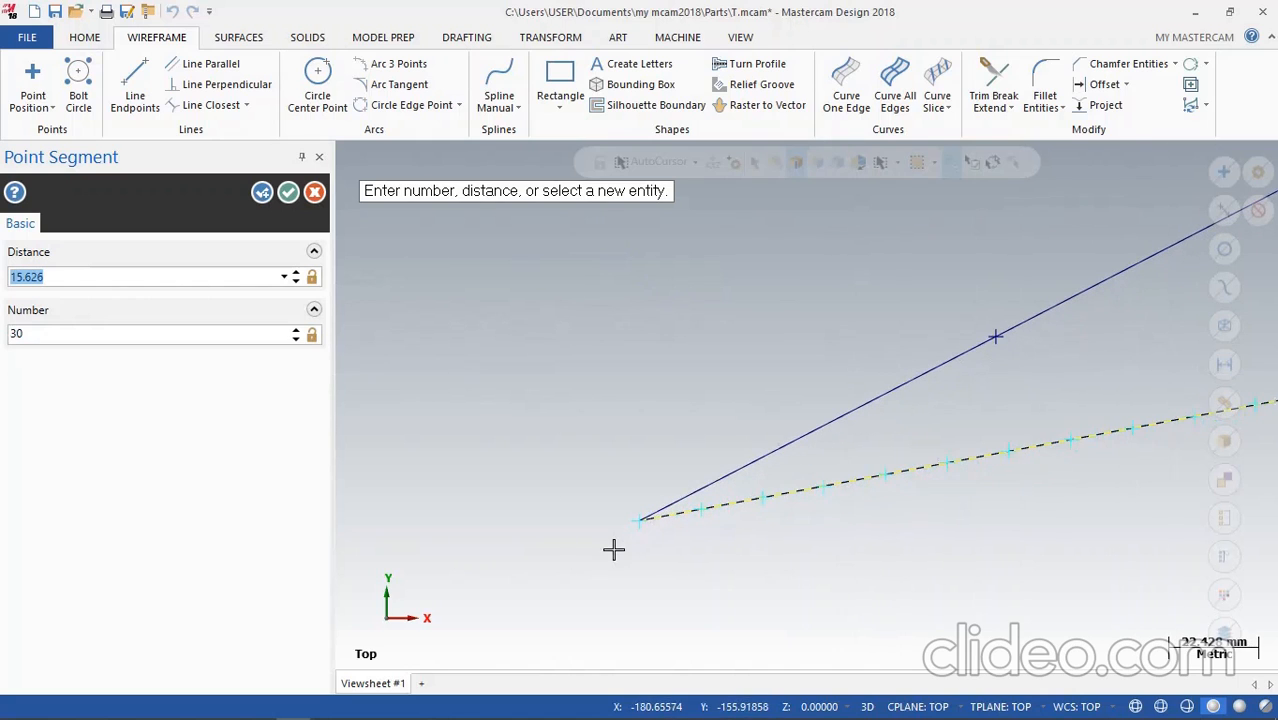
Set the distance between the segment points on the lower line to 15 mm and inspect the preview
left_click(62, 281)
left_click(28, 335)
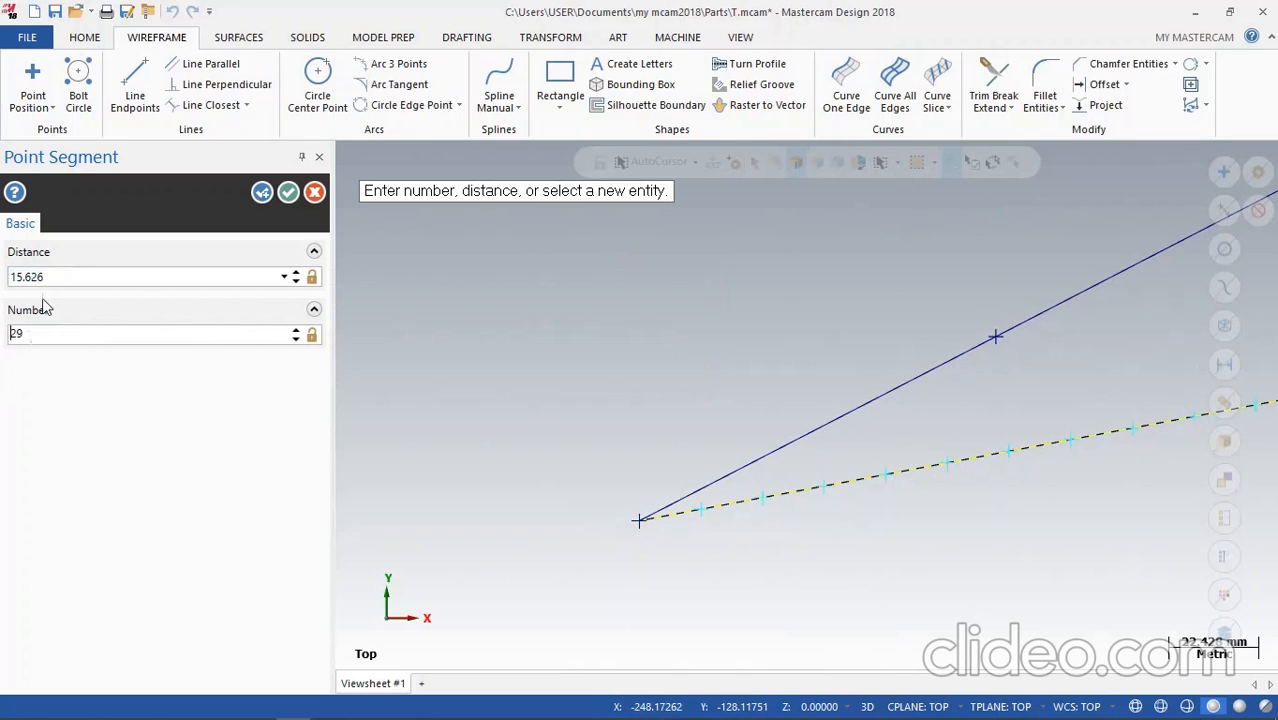
type("15")
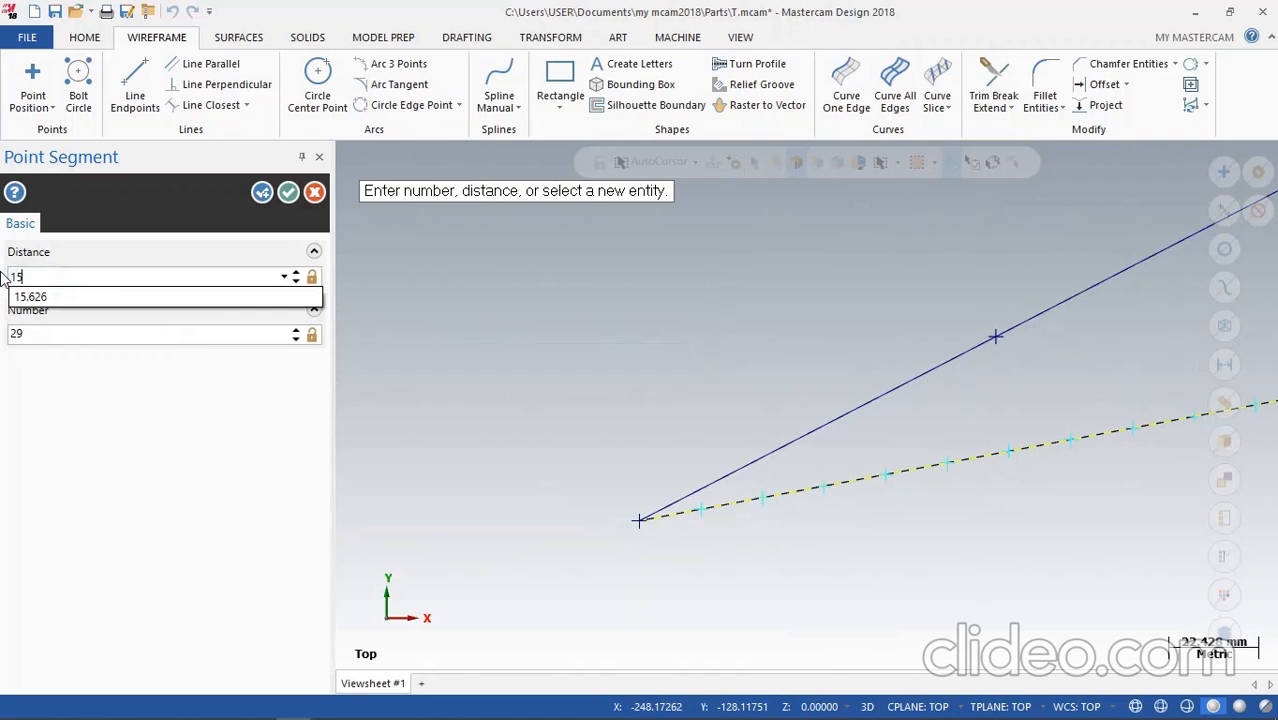
key("Return")
scroll(595, 445, "down", 4)
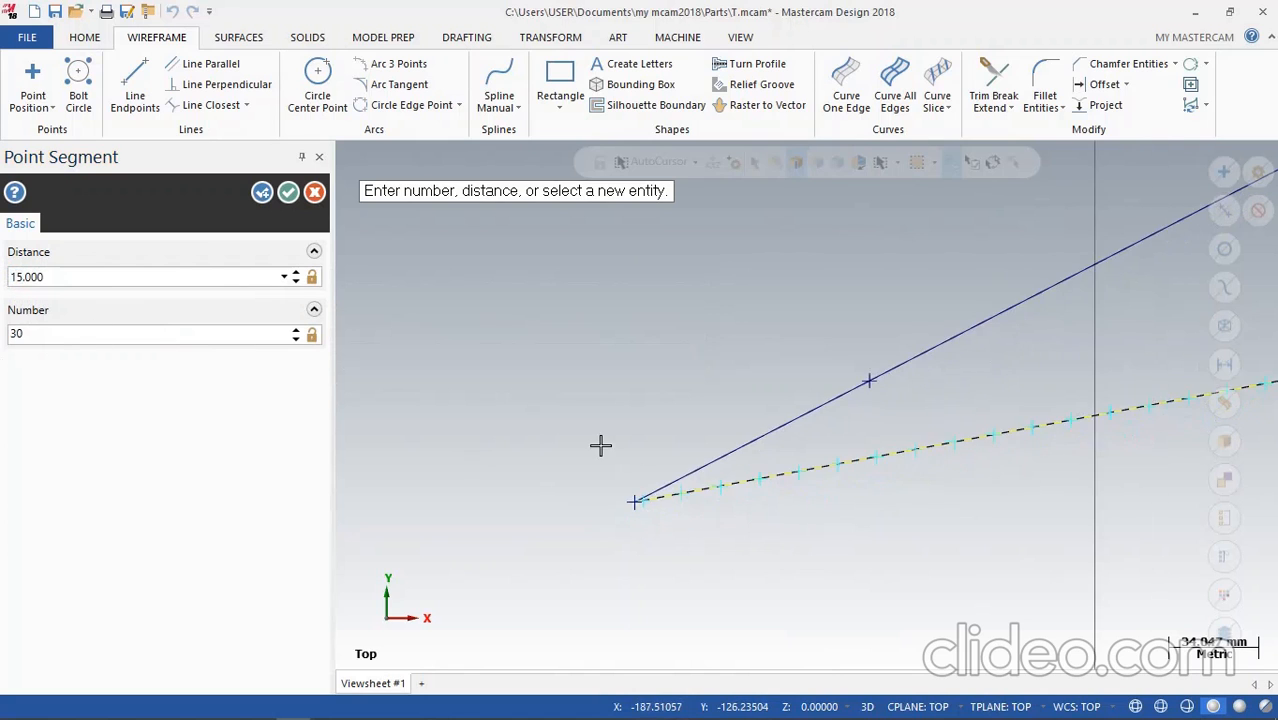
scroll(1053, 365, "up", 4)
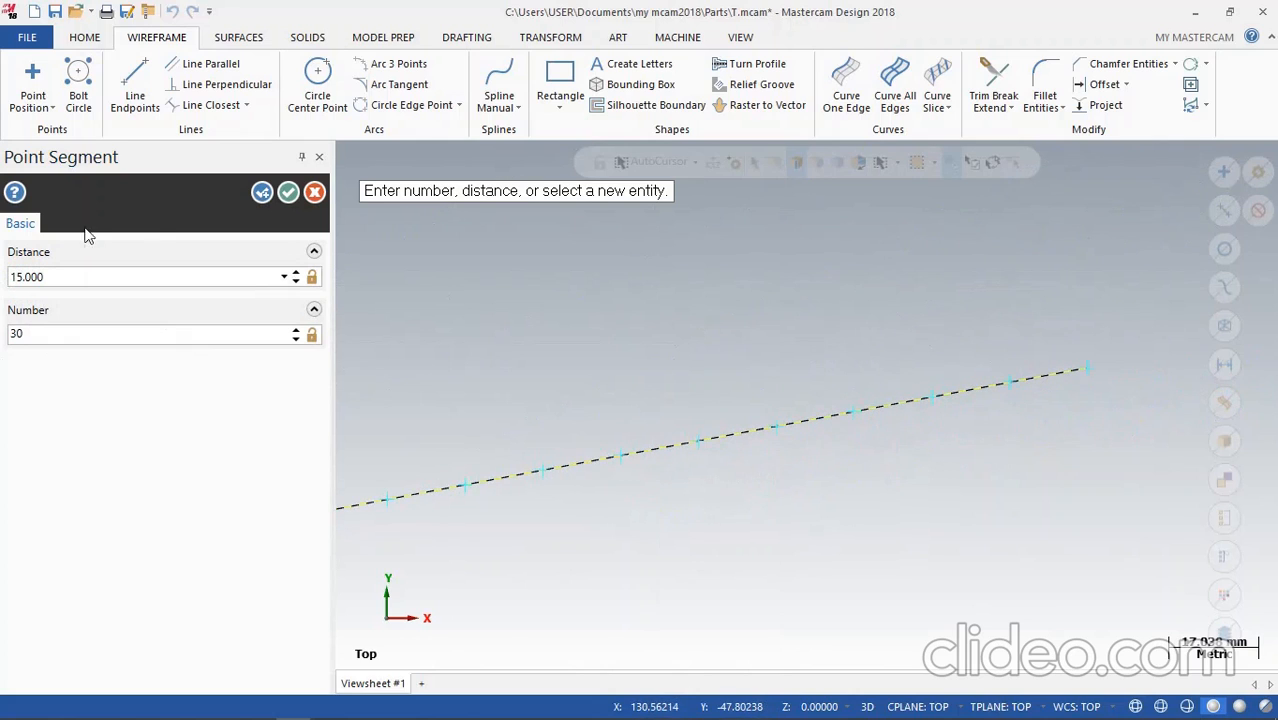
Set the spacing of the segment points to 20 mm and accept them along the lower line
double_click(60, 277)
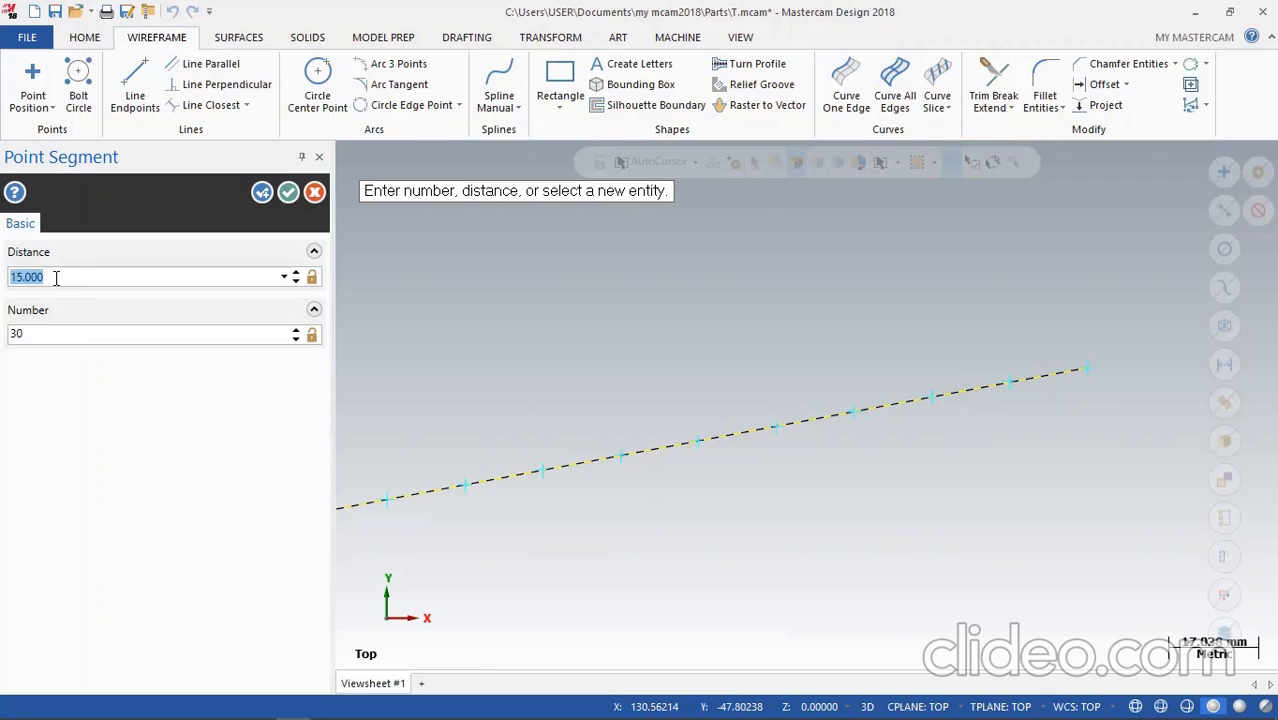
key("Return")
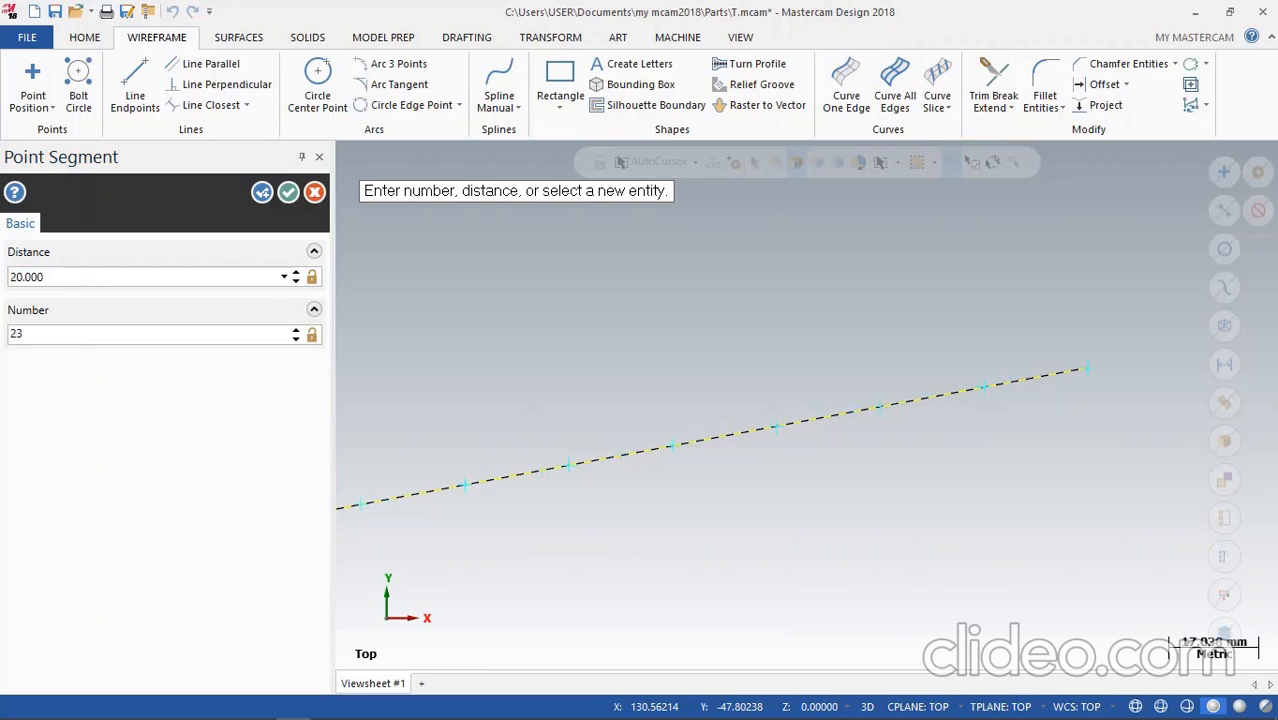
scroll(816, 508, "down", 5)
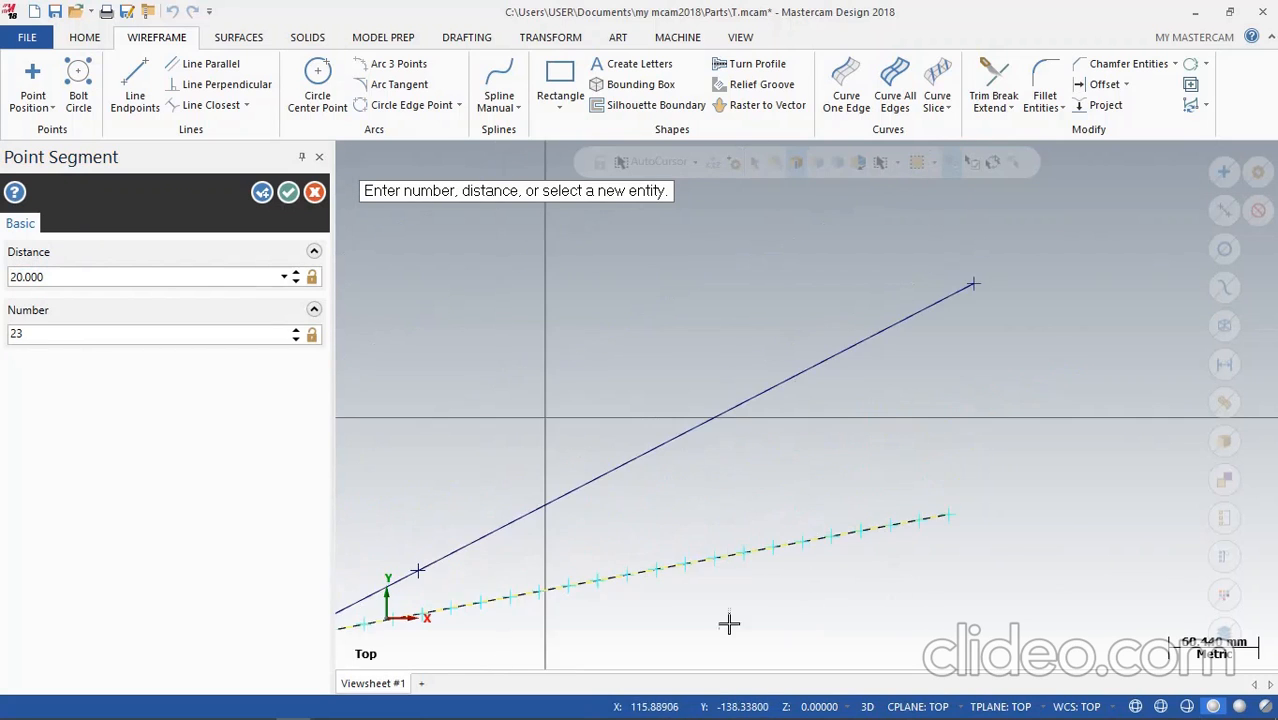
middle_click_drag(699, 614, 240, 222)
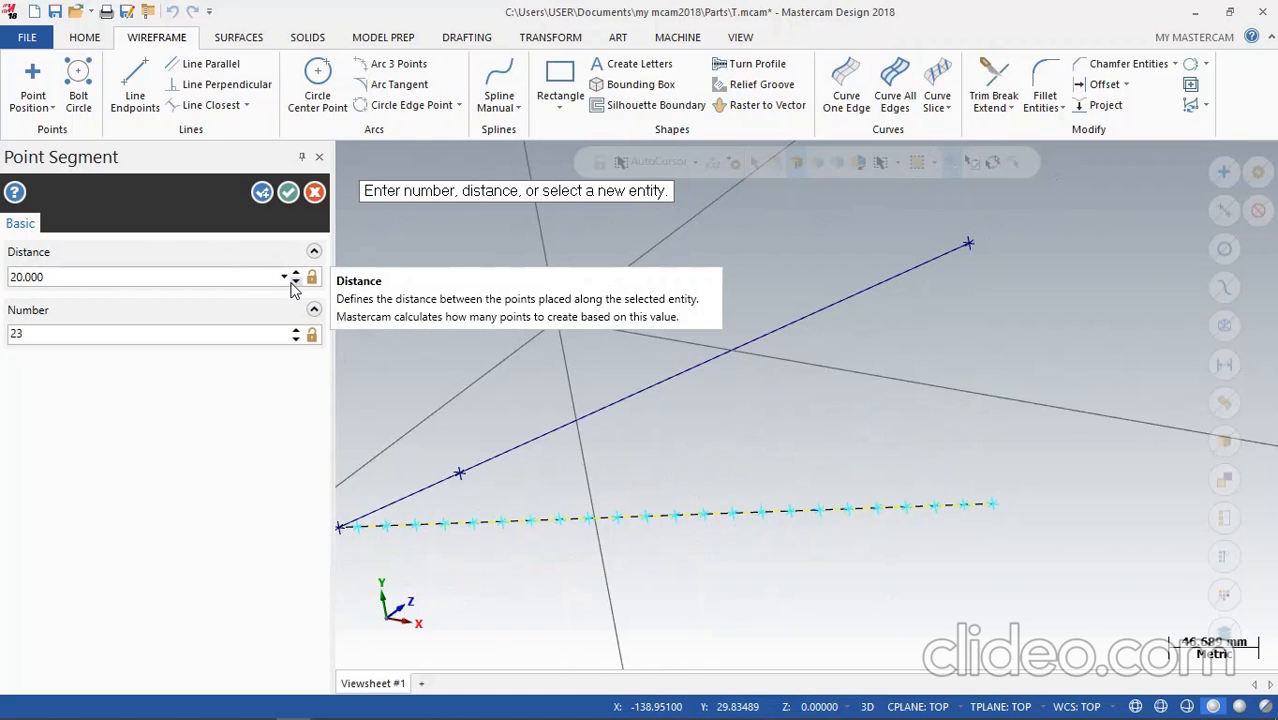
key("Return")
scroll(451, 374, "down", 3)
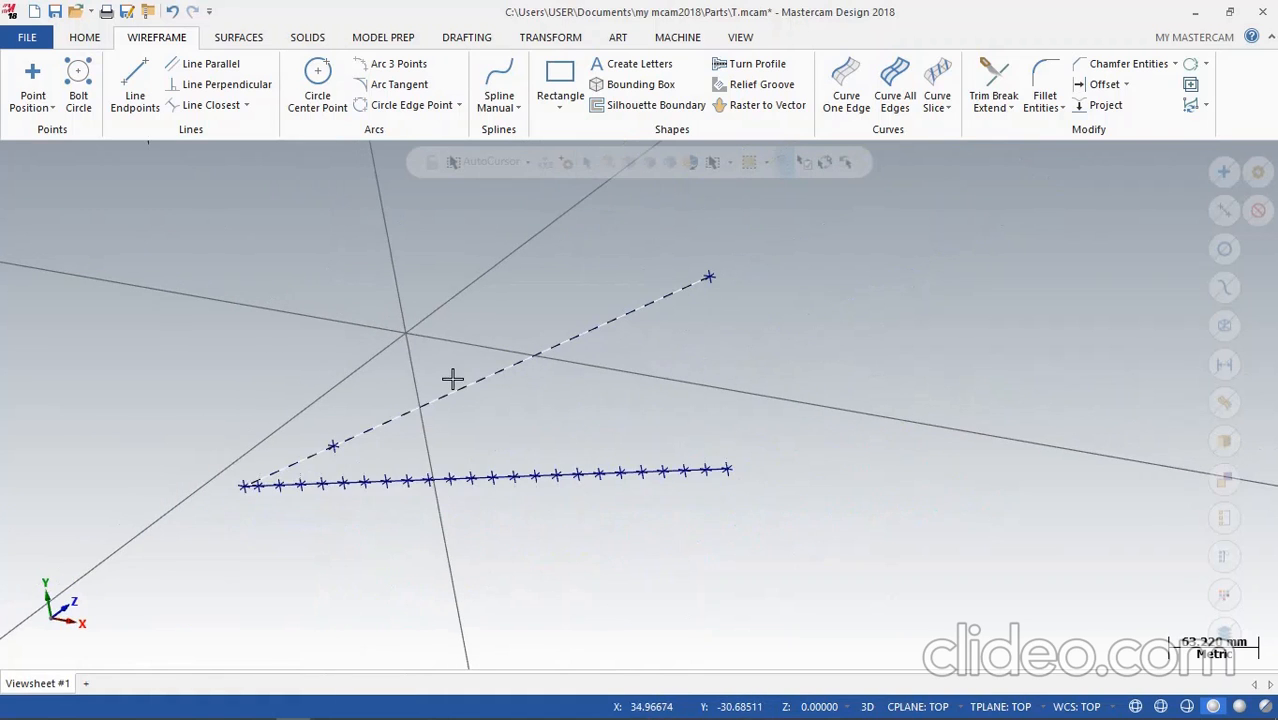
Fit the geometry in the view and restore the Top (WCS) orientation
scroll(753, 360, "down", 1)
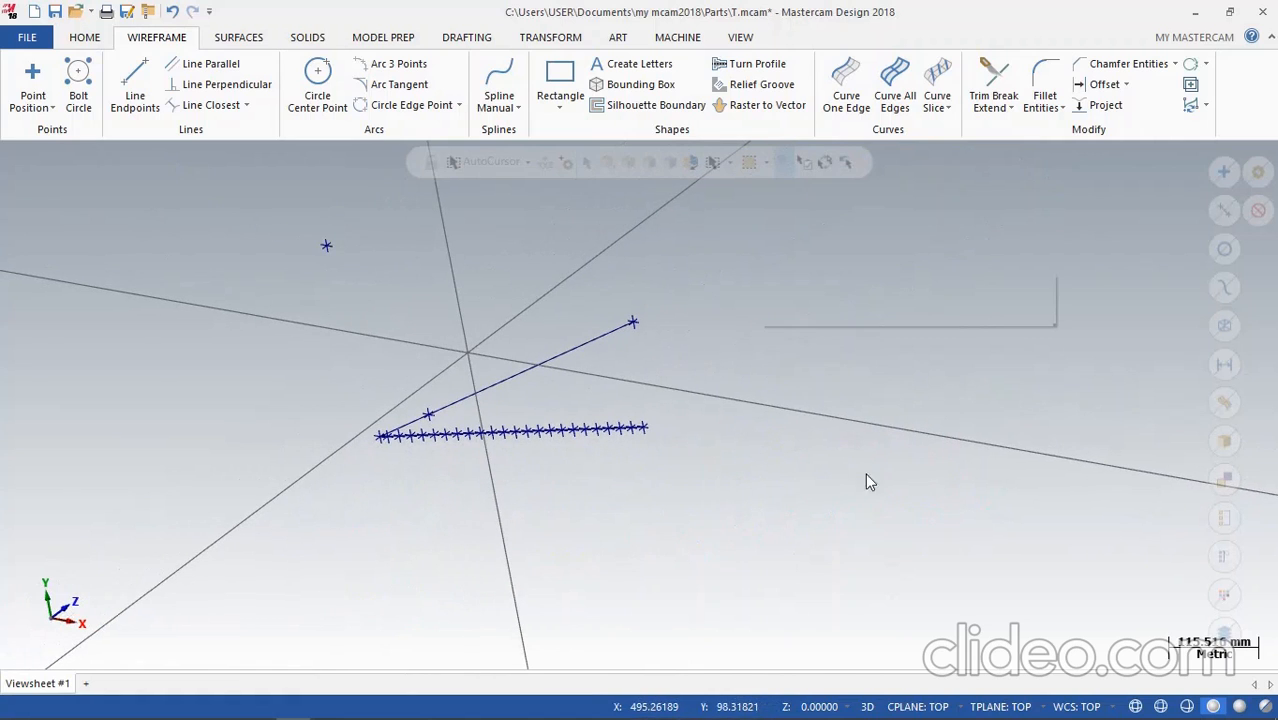
right_click(816, 347)
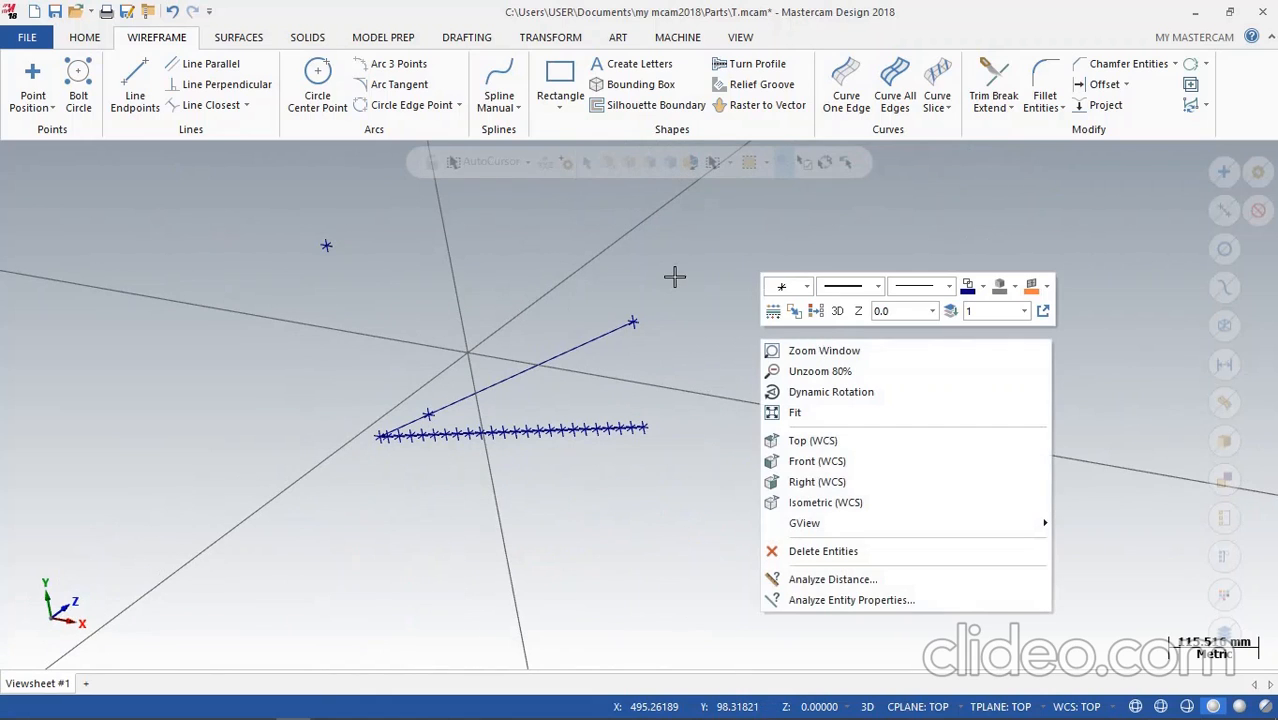
left_click(810, 418)
right_click(762, 342)
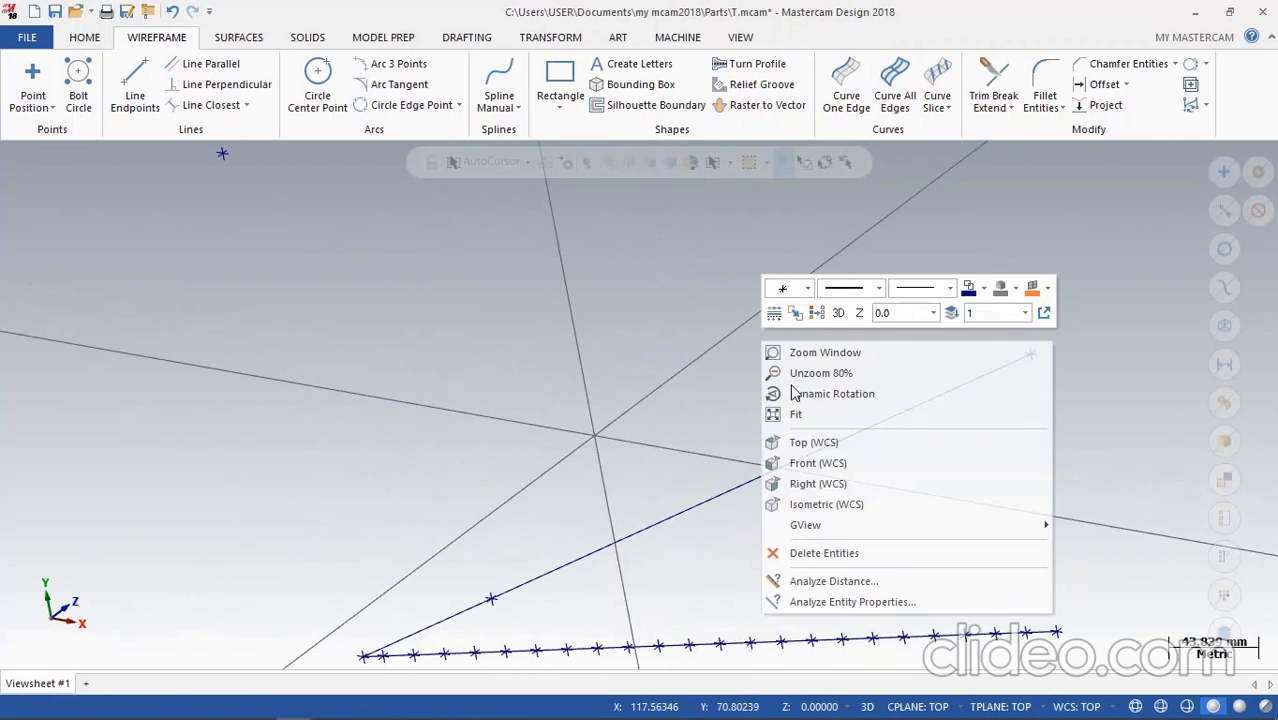
left_click(818, 441)
scroll(787, 370, "down", 5)
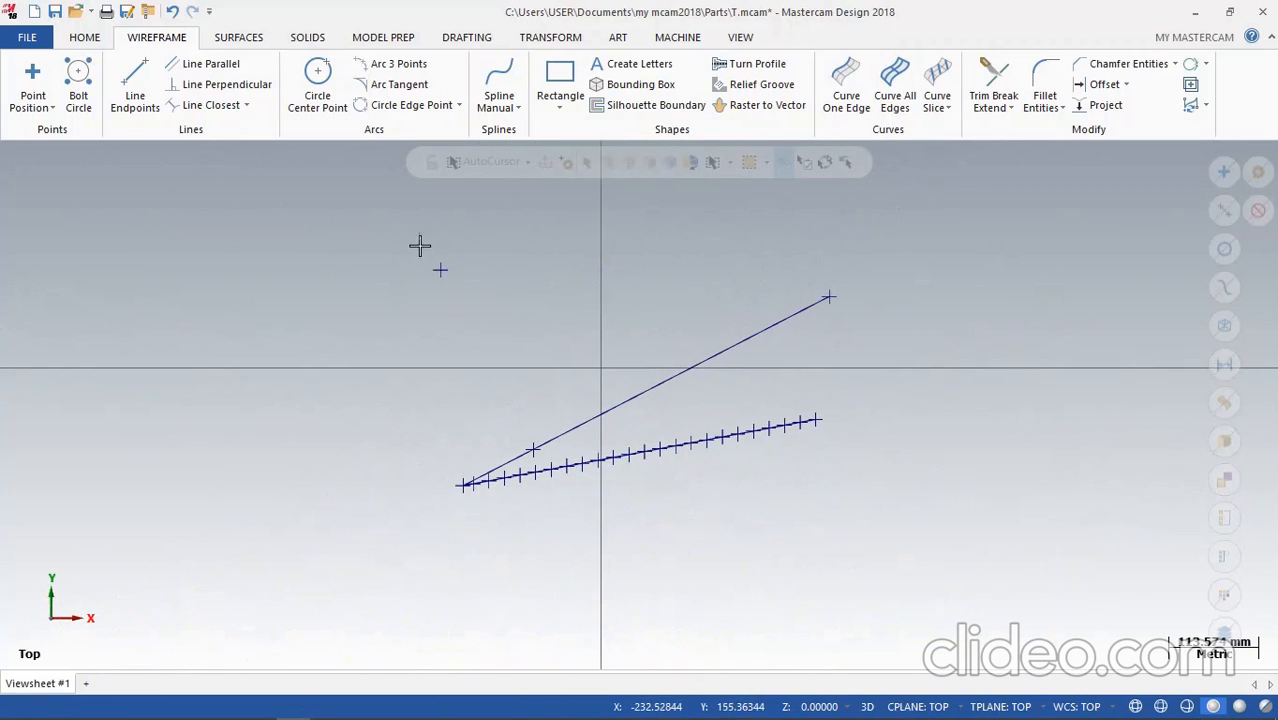
Draw a two-endpoint freeform line about 375 mm long, sloping gently down to the right above the existing lines, and accept it
left_click(29, 106)
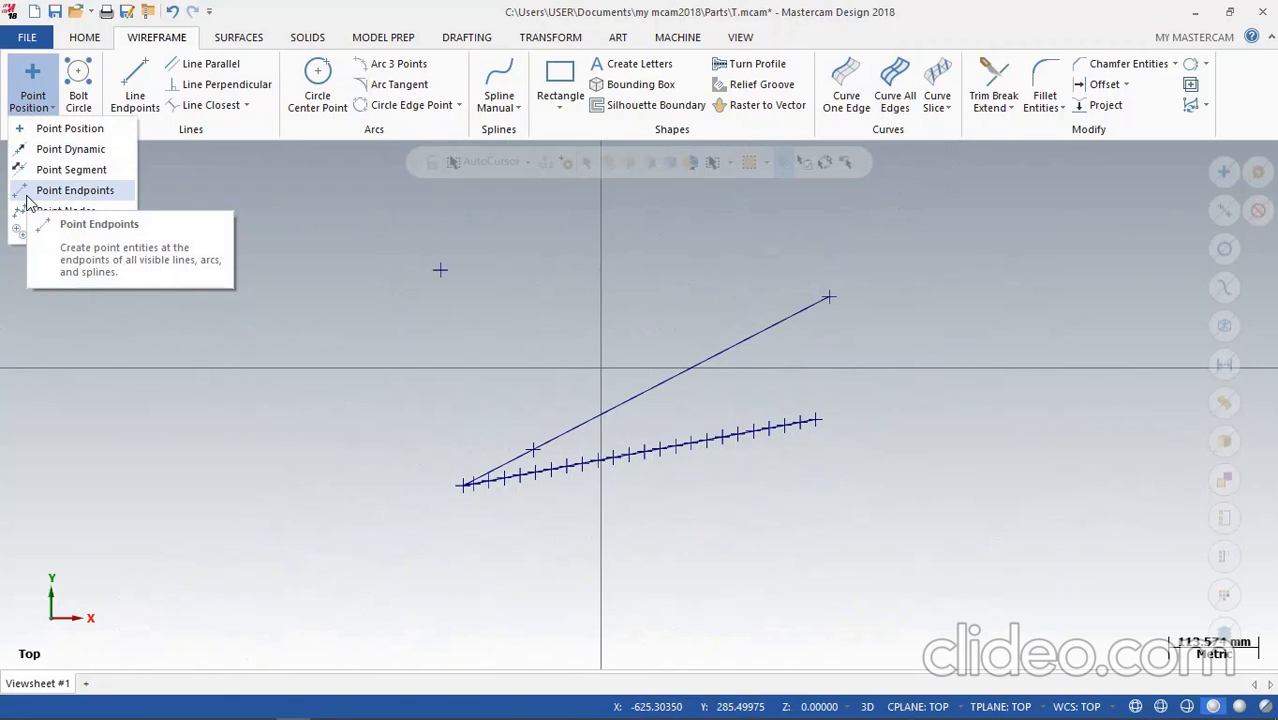
left_click(134, 95)
left_click(681, 221)
left_click(975, 273)
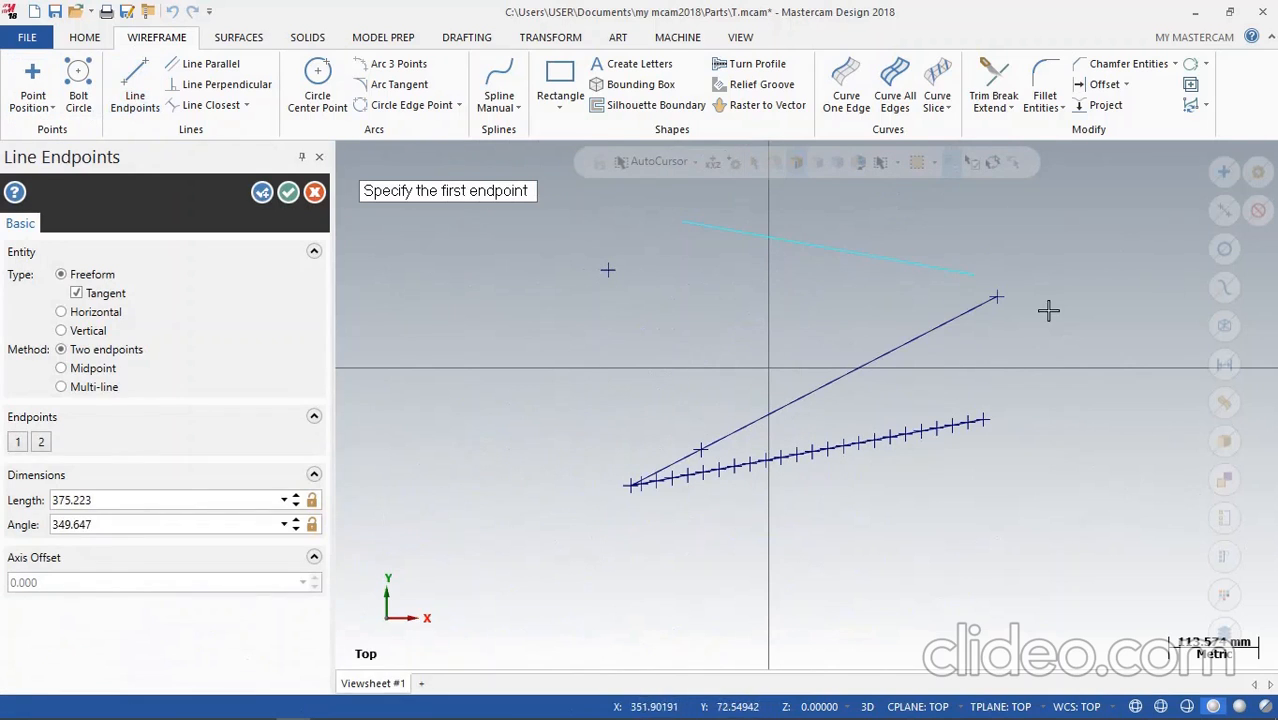
scroll(790, 250, "up", 2)
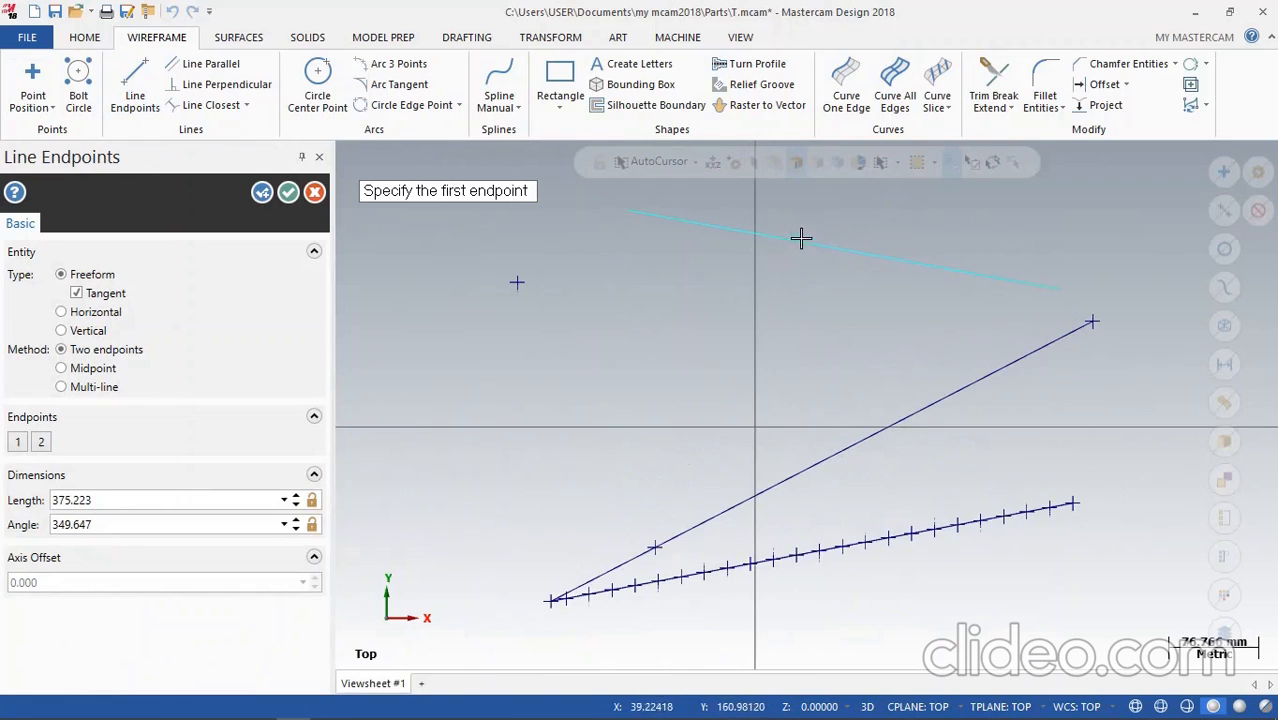
left_click(288, 192)
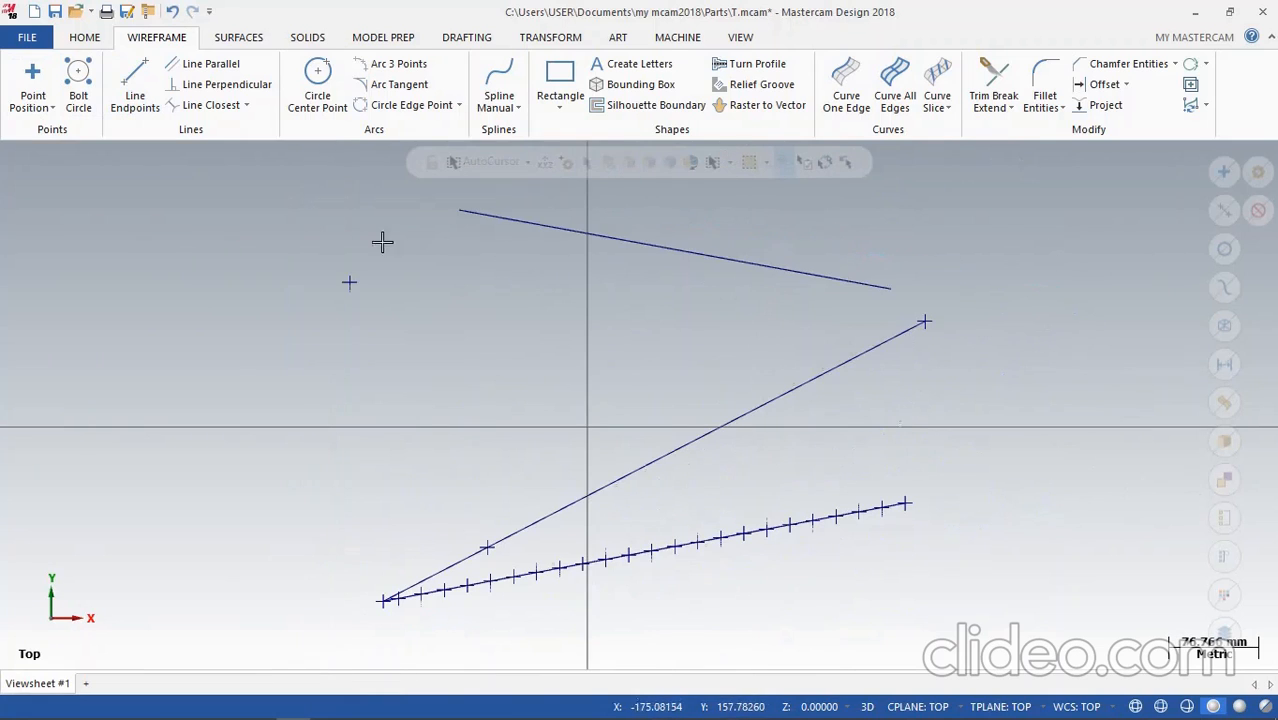
Create points at the endpoints of all visible lines with Point Endpoints
left_click(38, 104)
left_click(70, 190)
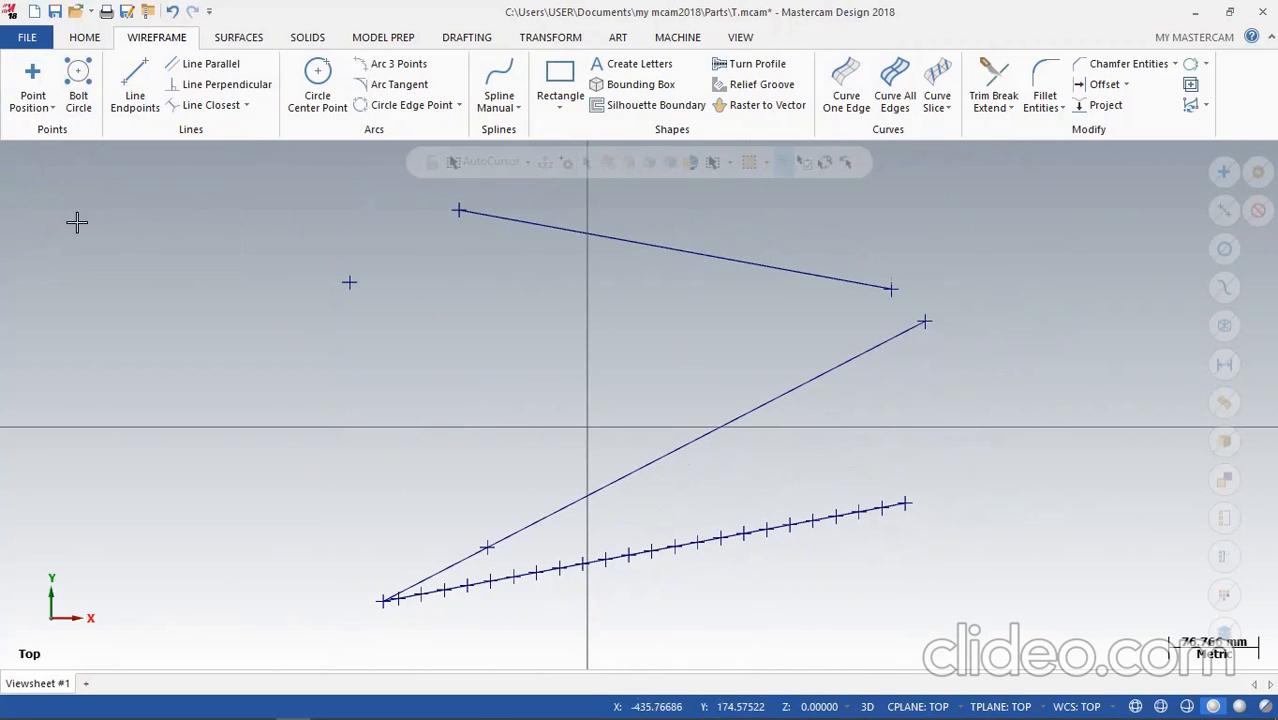
scroll(663, 356, "down", 5)
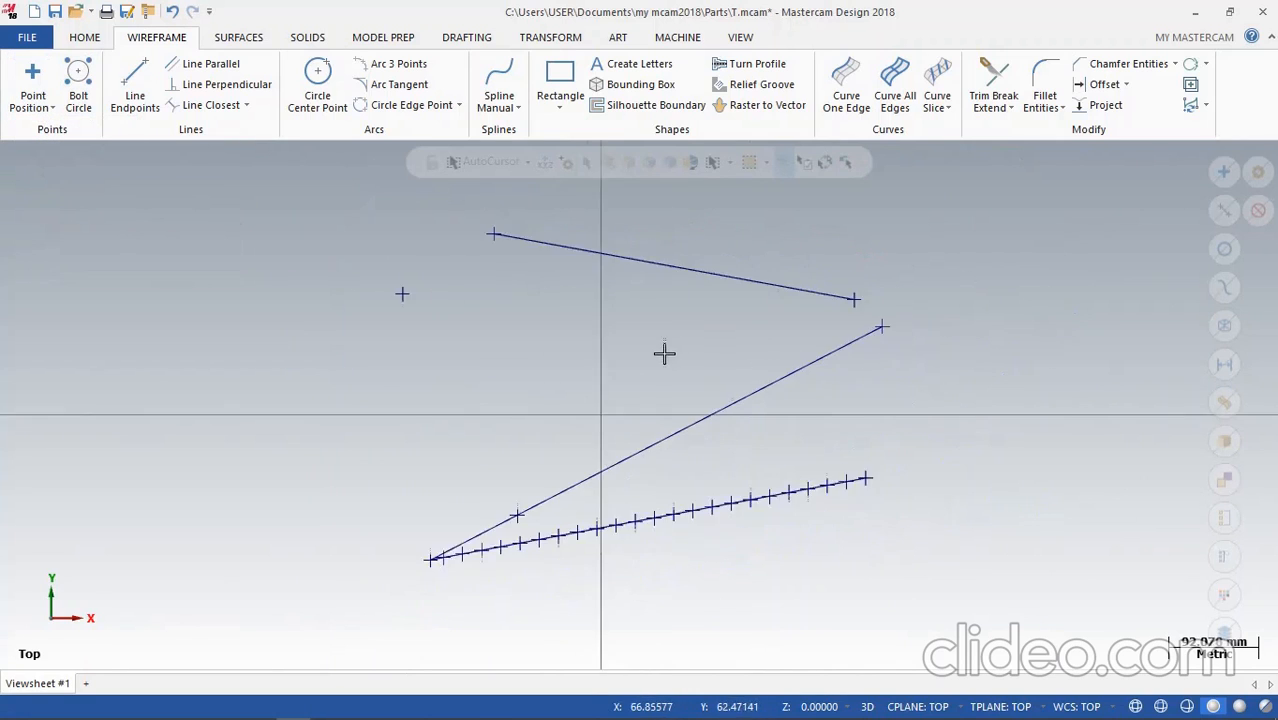
scroll(733, 432, "up", 2)
Select all the practice points and lines with a window and delete them
scroll(735, 430, "down", 3)
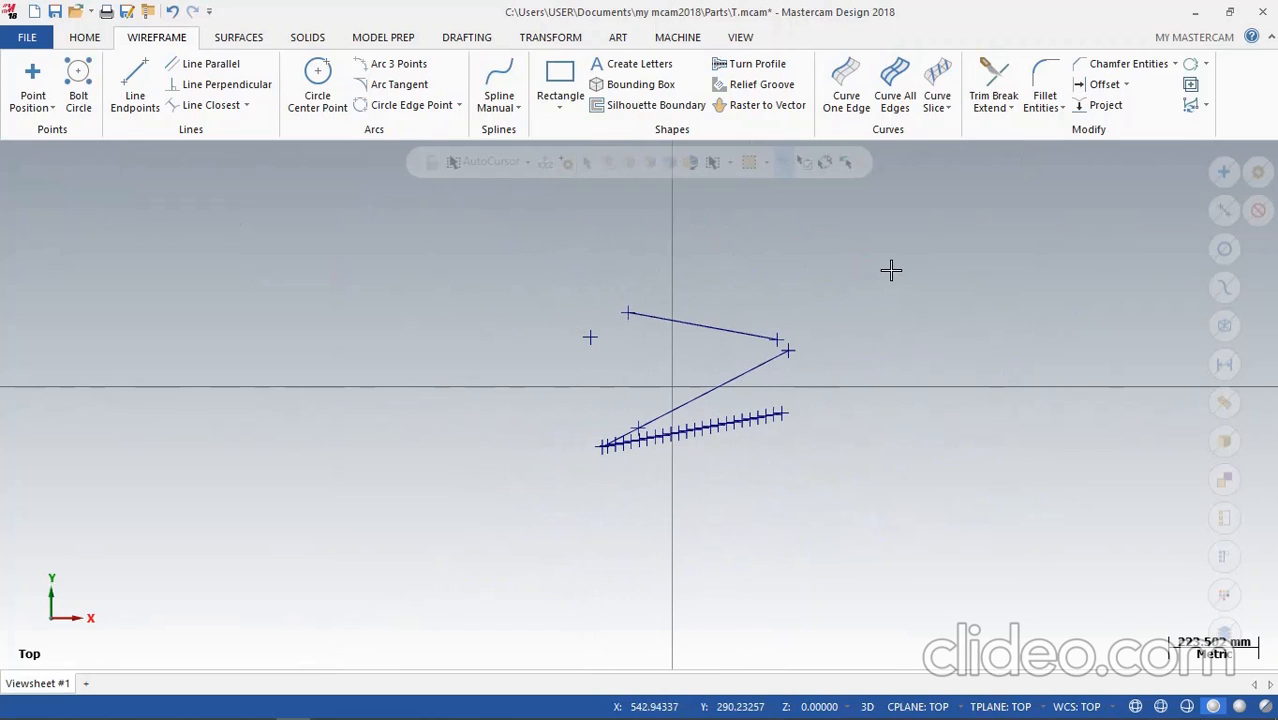
left_click_drag(557, 218, 835, 515)
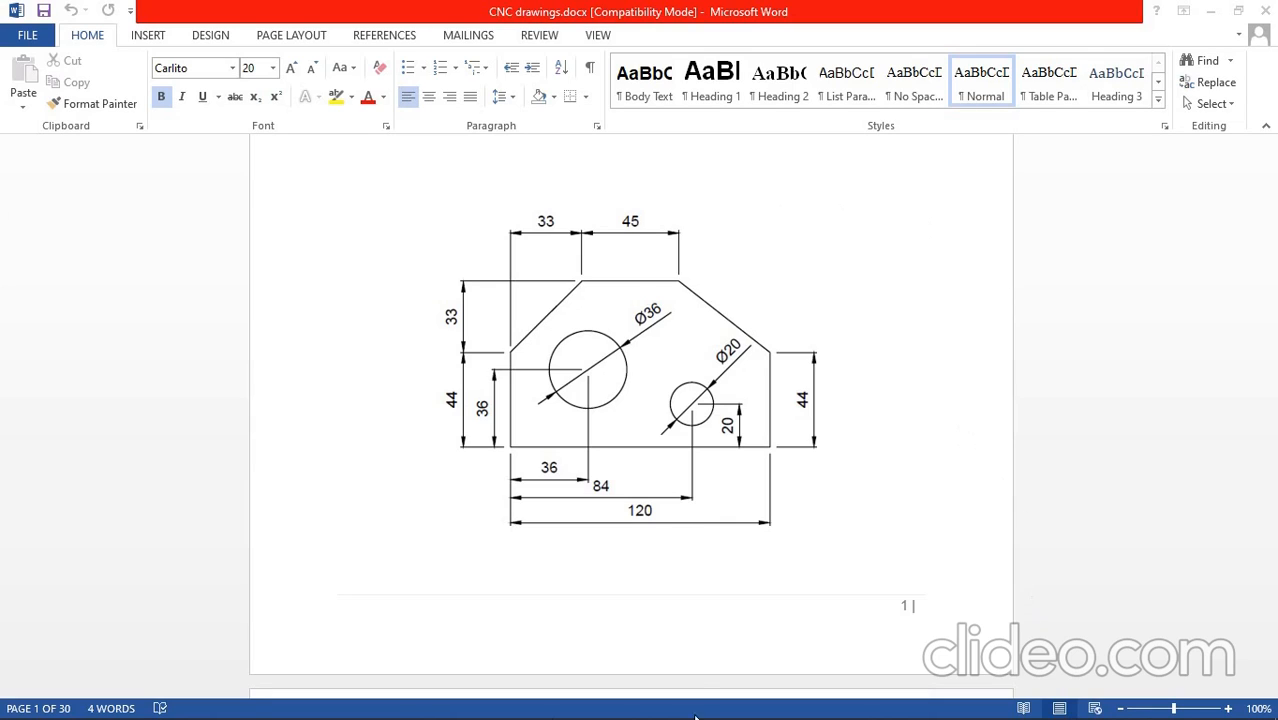
Switch from the Word drawing to Mastercam and create a point at coordinates 36,36 for the larger circle's centre
mouse_move(433, 716)
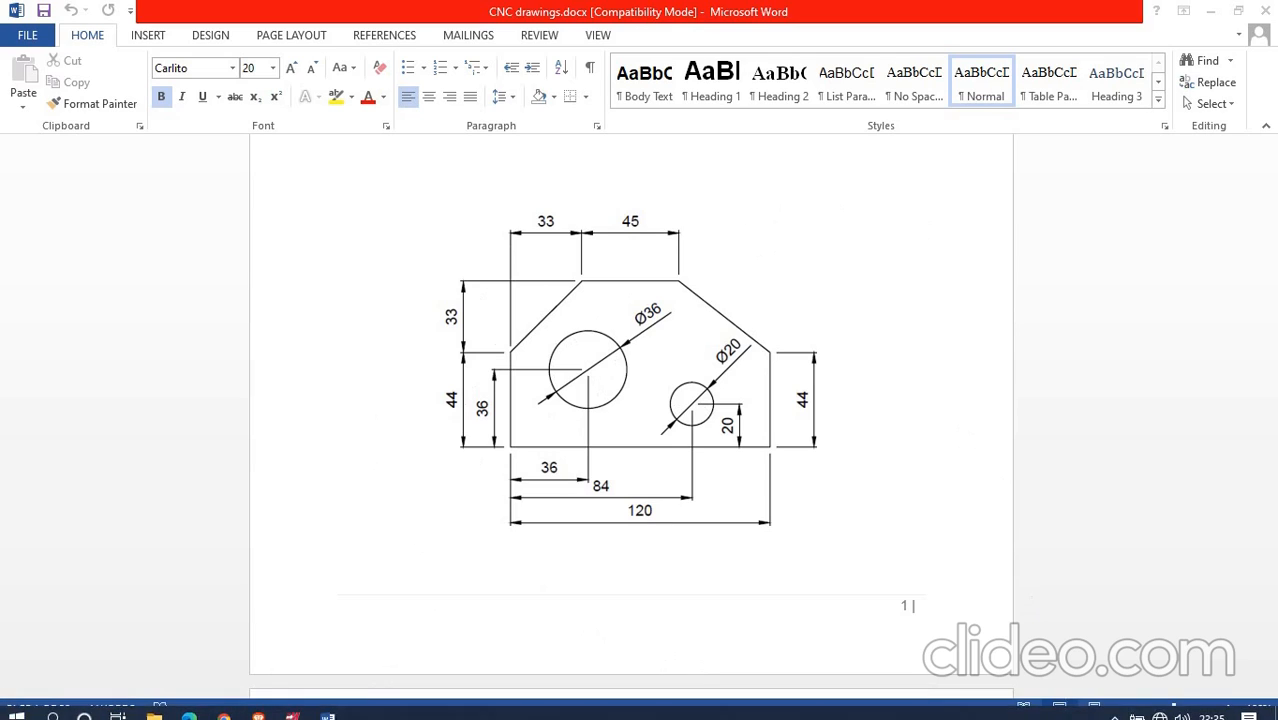
mouse_move(295, 709)
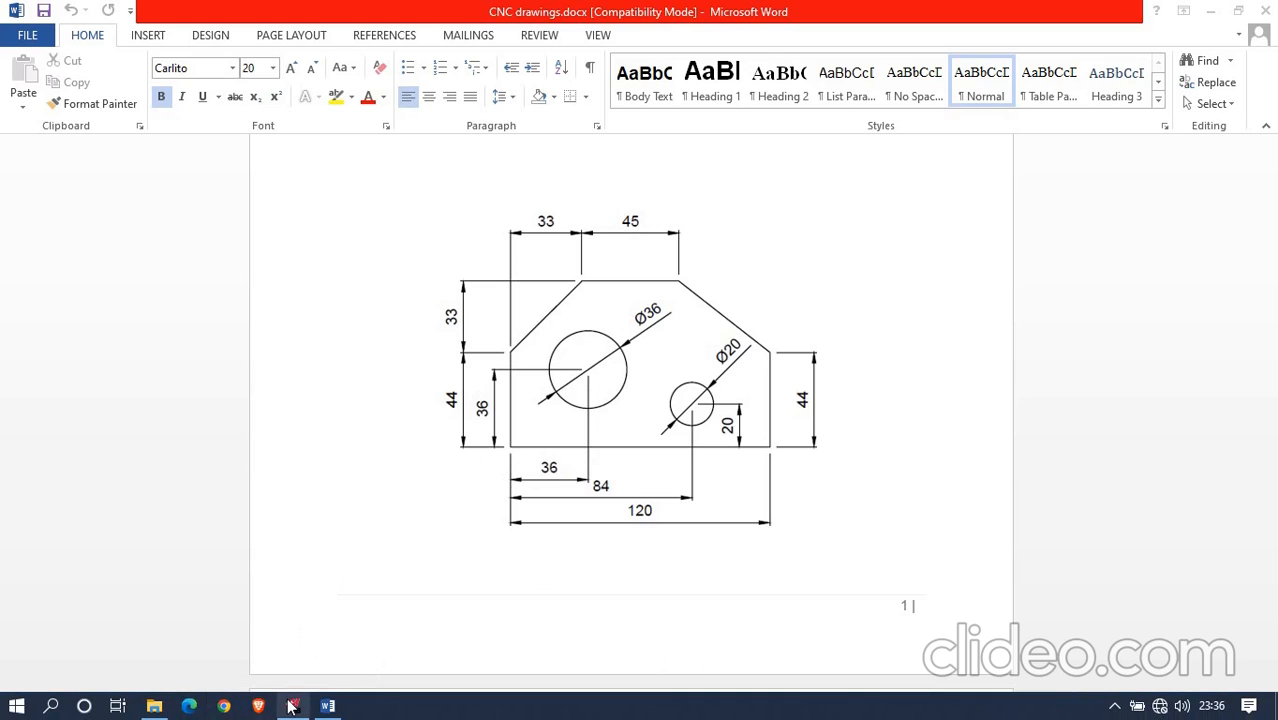
left_click(293, 711)
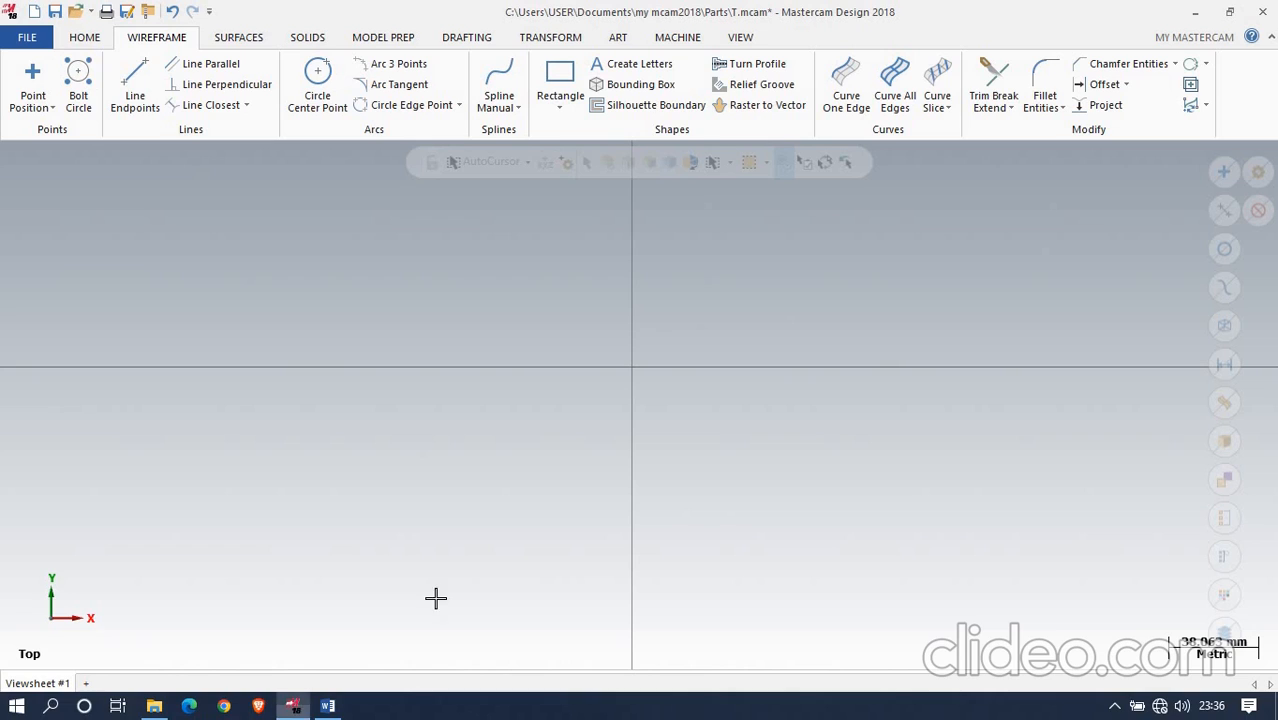
left_click(33, 85)
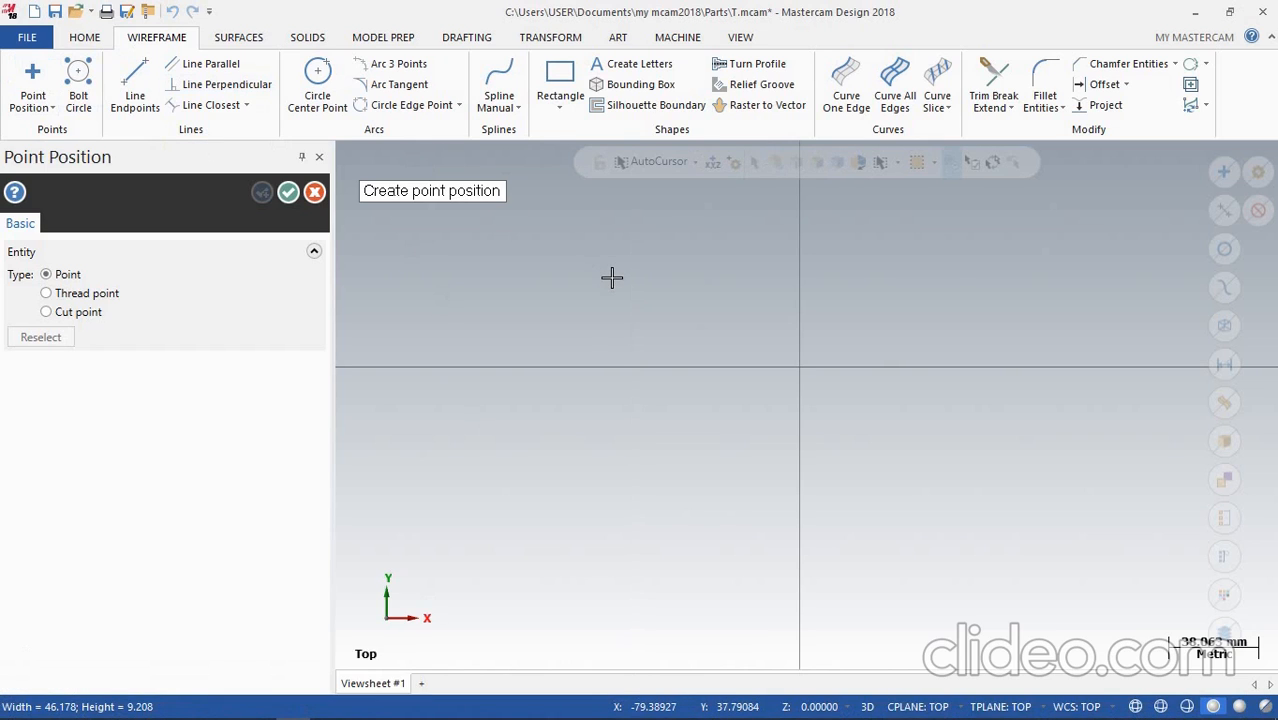
type("36,")
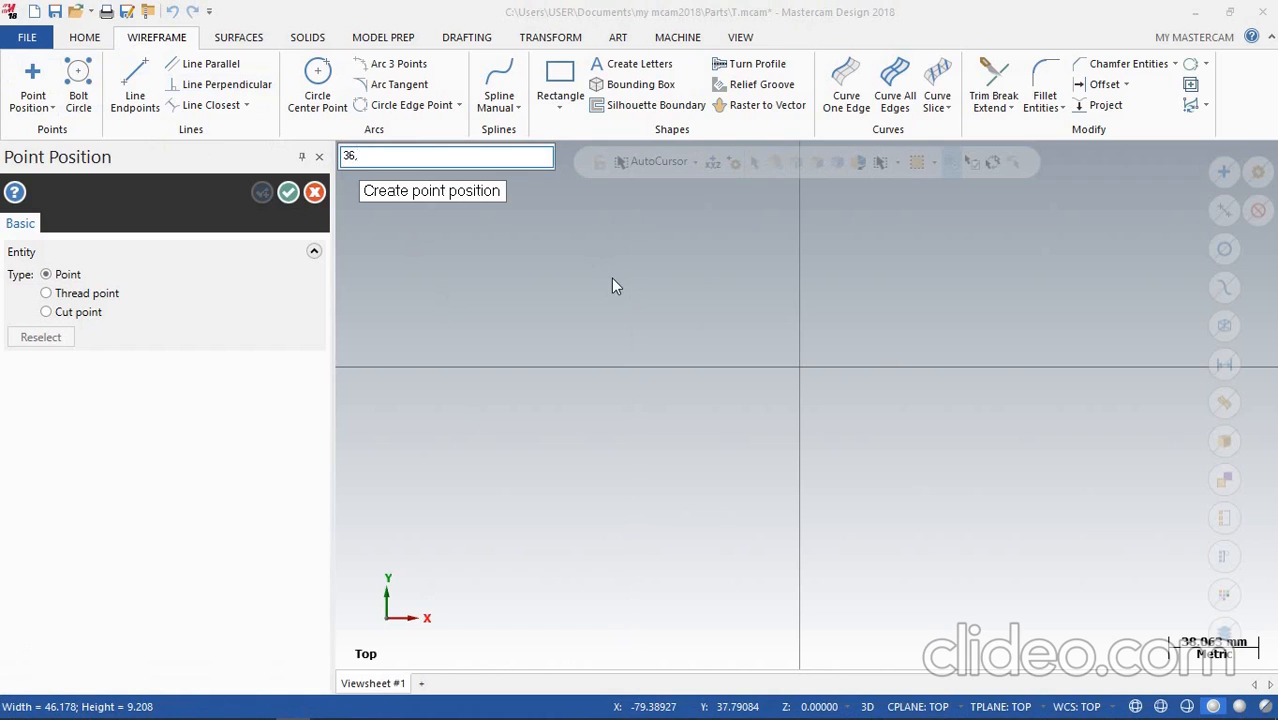
type("36")
key("Return")
Check the smaller hole's position in the Word drawing and create a point at coordinates 84,20 in Mastercam
scroll(1098, 237, "up", 3)
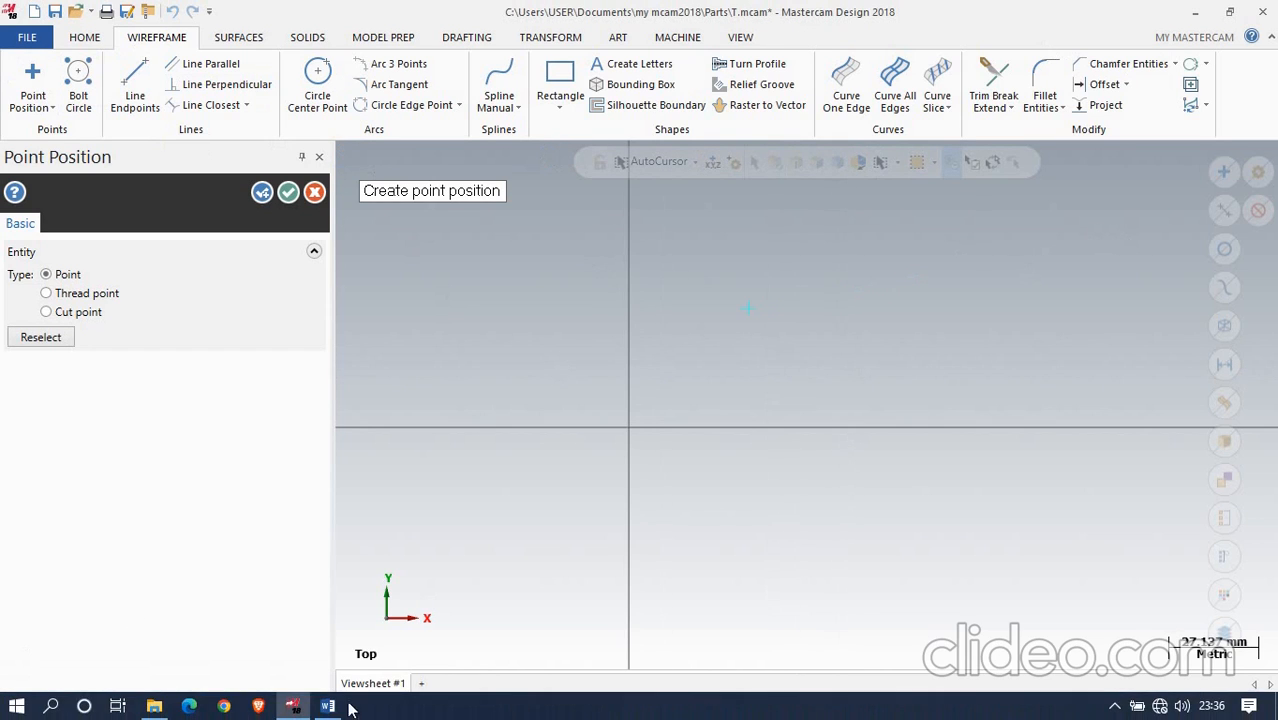
left_click(328, 706)
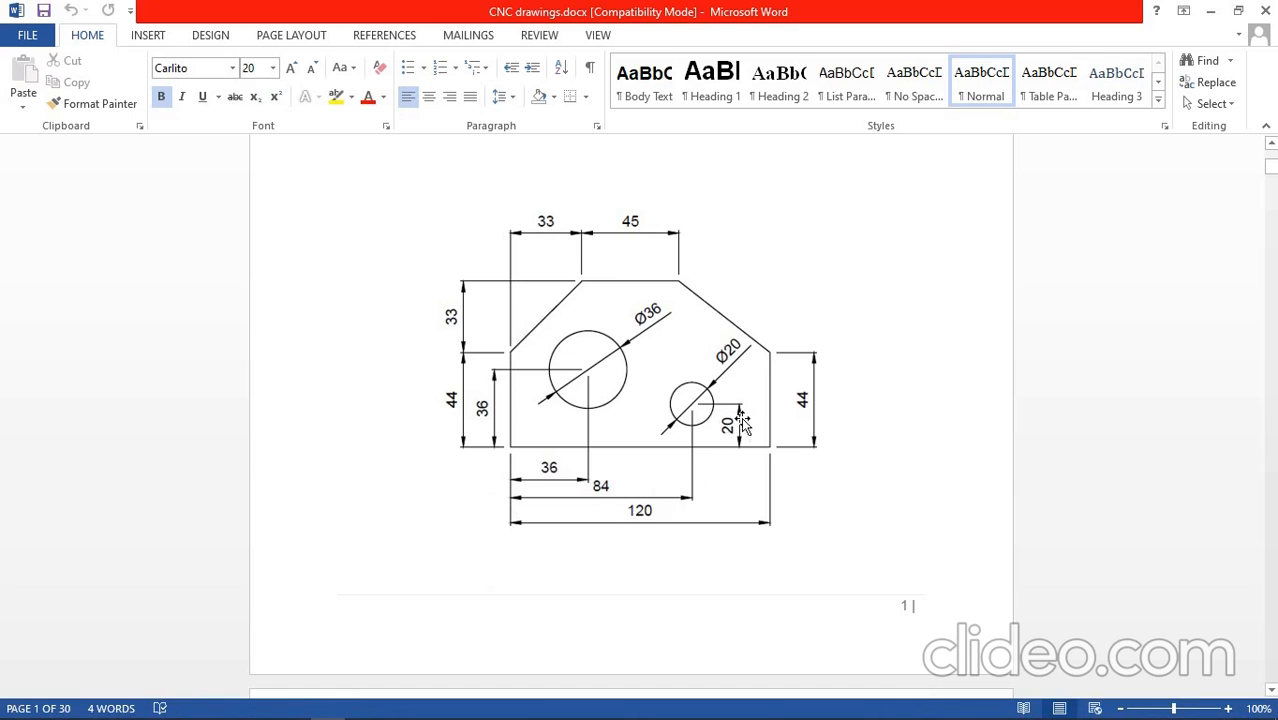
left_click(300, 706)
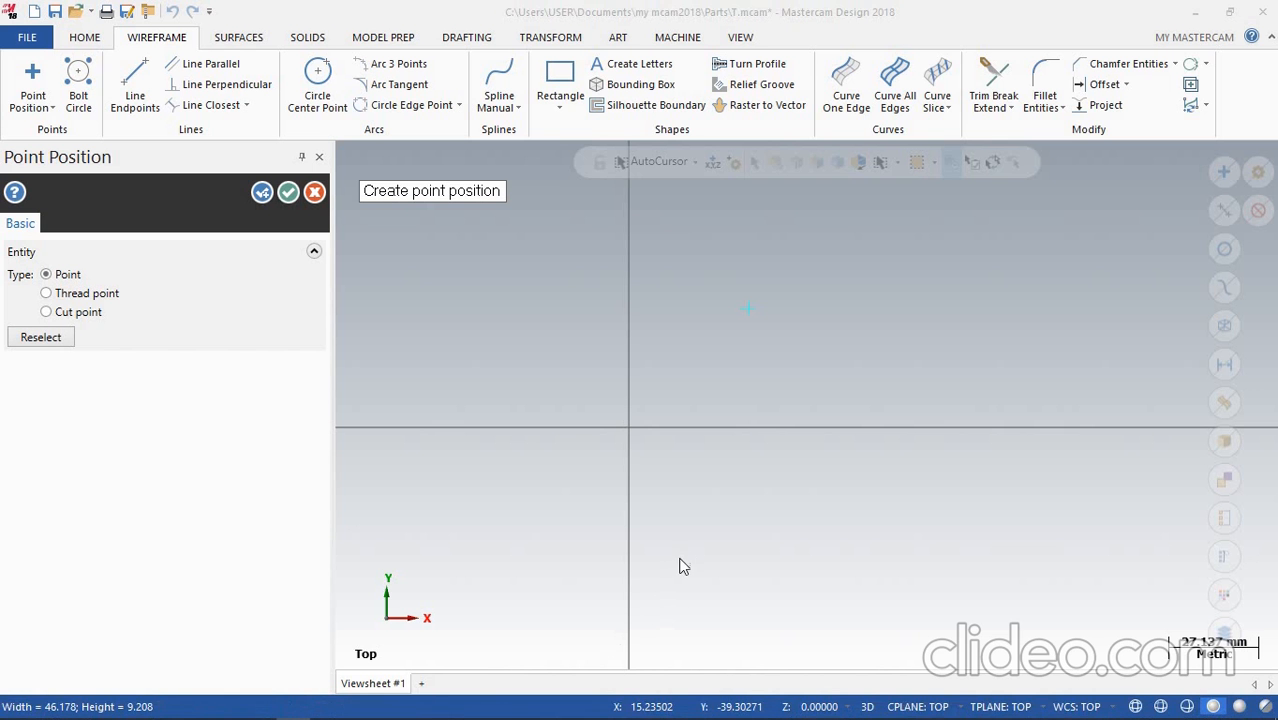
type("84")
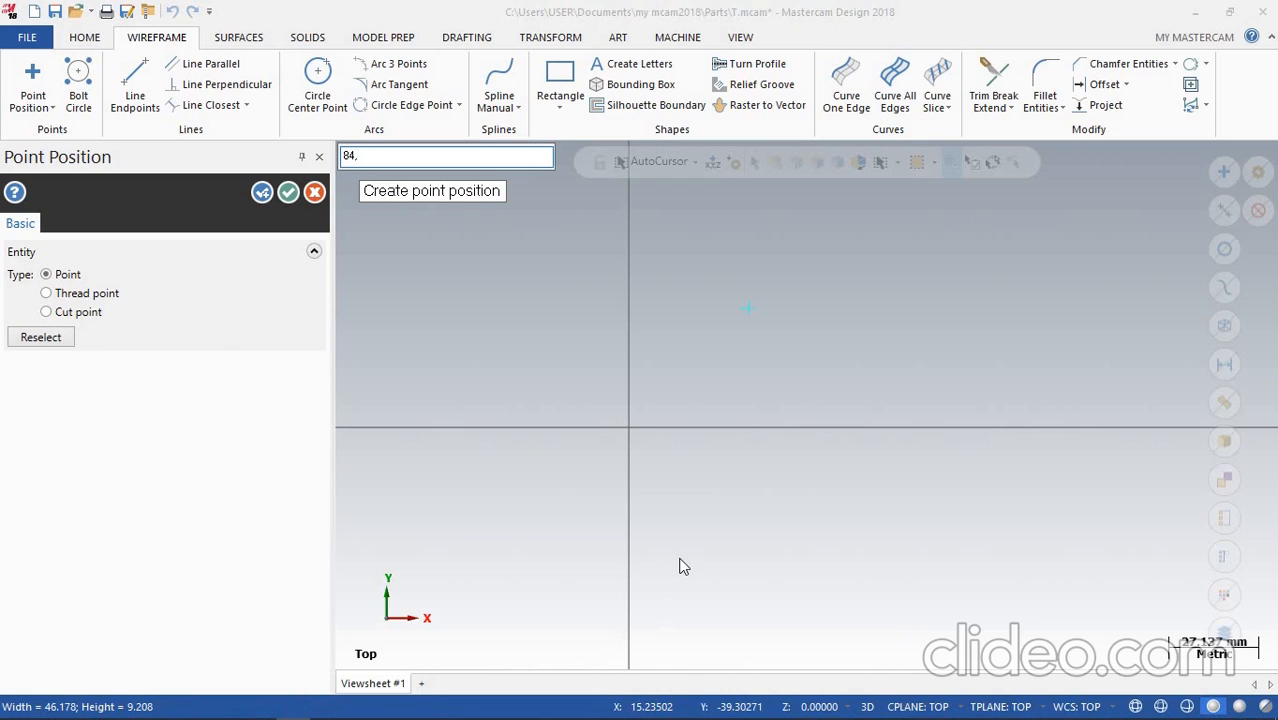
type(",20")
key("Return")
Check the hole diameter in the Word drawing and create a 36 mm diameter circle in Mastercam centred on the 36,36 point
scroll(927, 357, "up", 1)
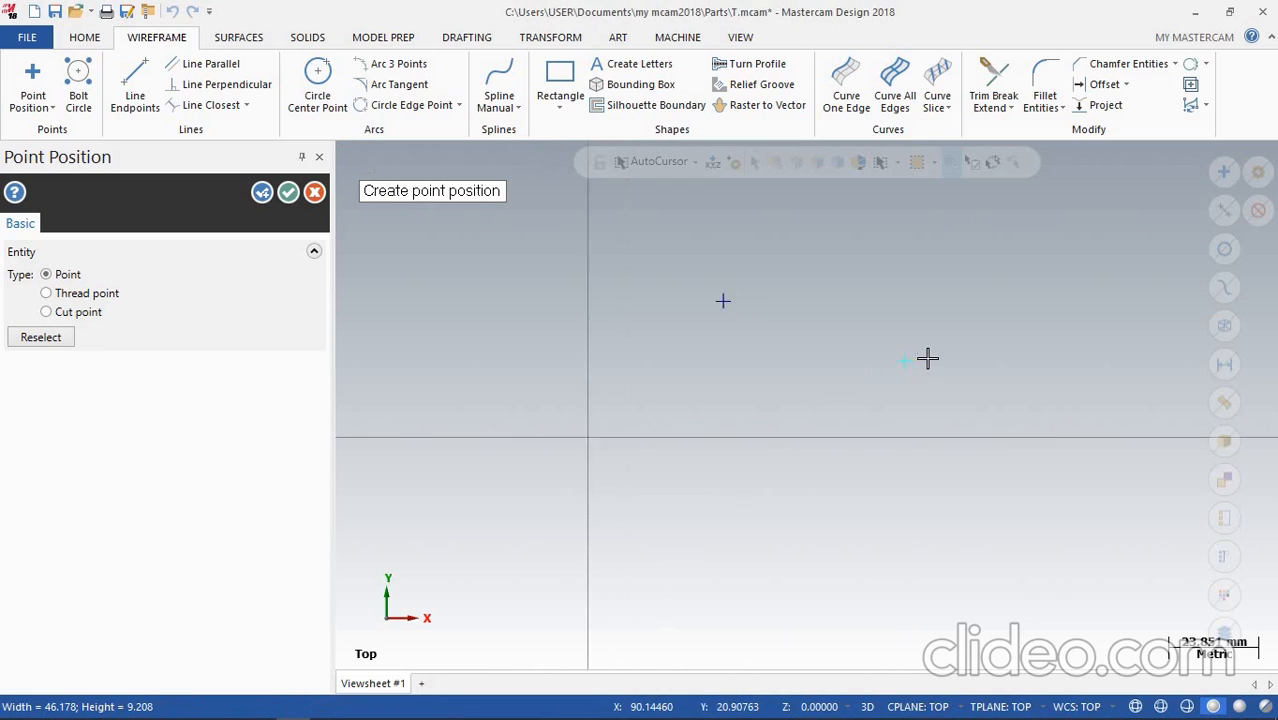
key("alt+Tab")
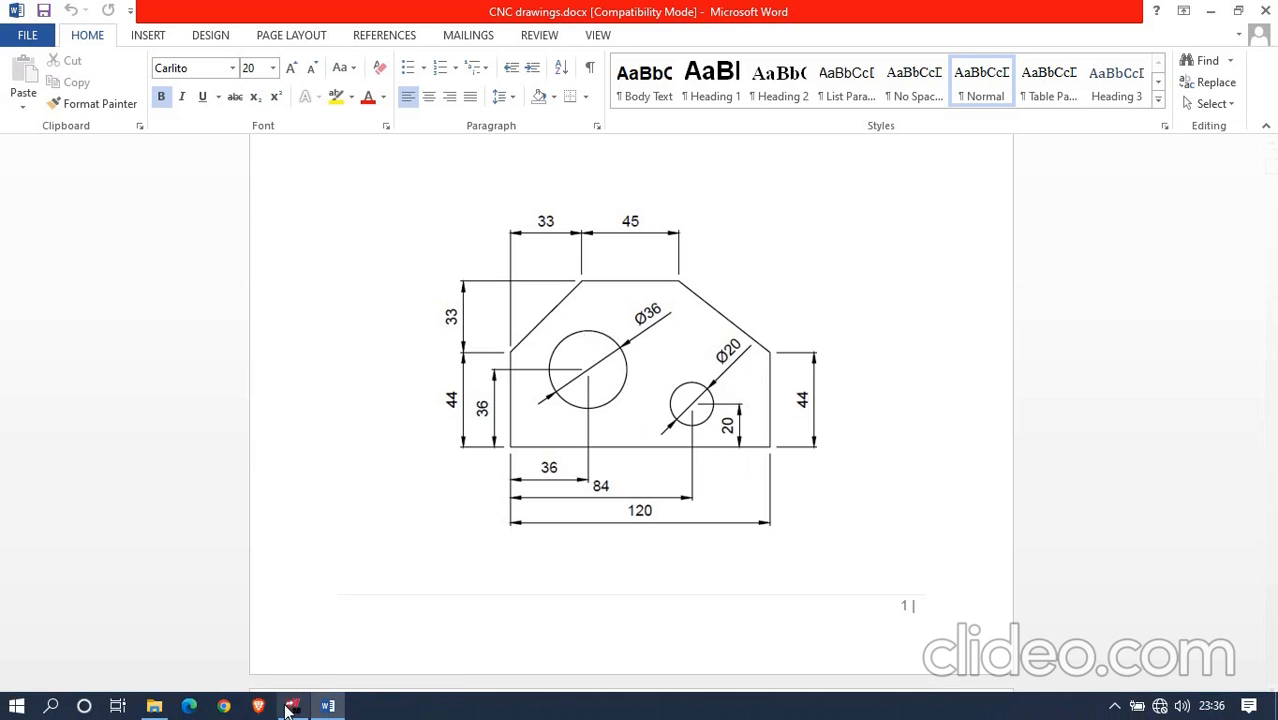
left_click(292, 706)
left_click(319, 88)
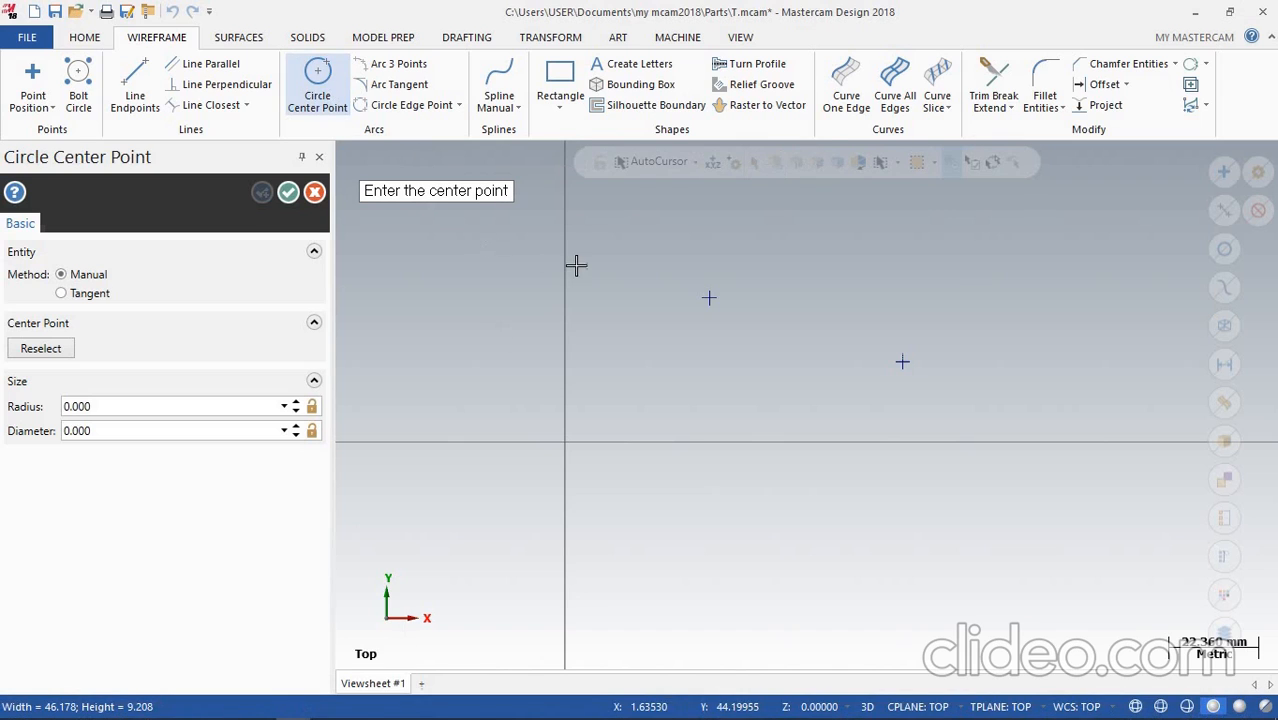
left_click(709, 298)
left_click(739, 369)
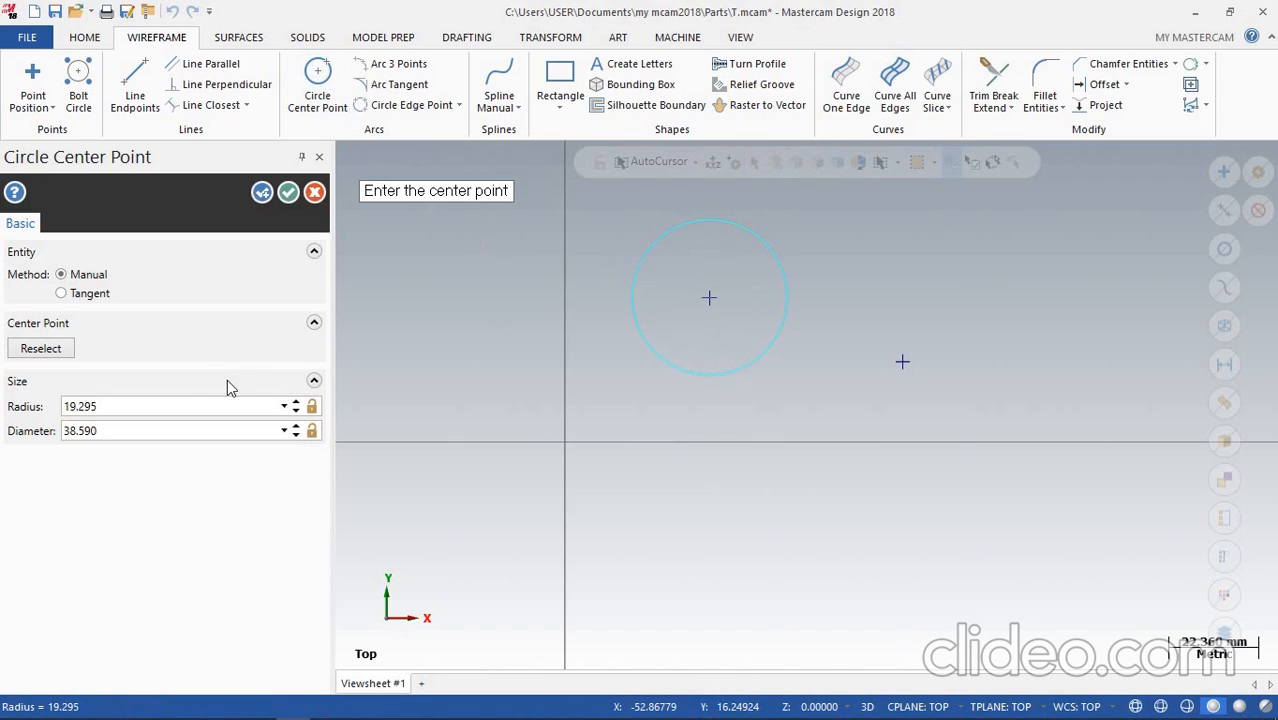
left_click(137, 430)
type("36")
key("Tab")
left_click(263, 193)
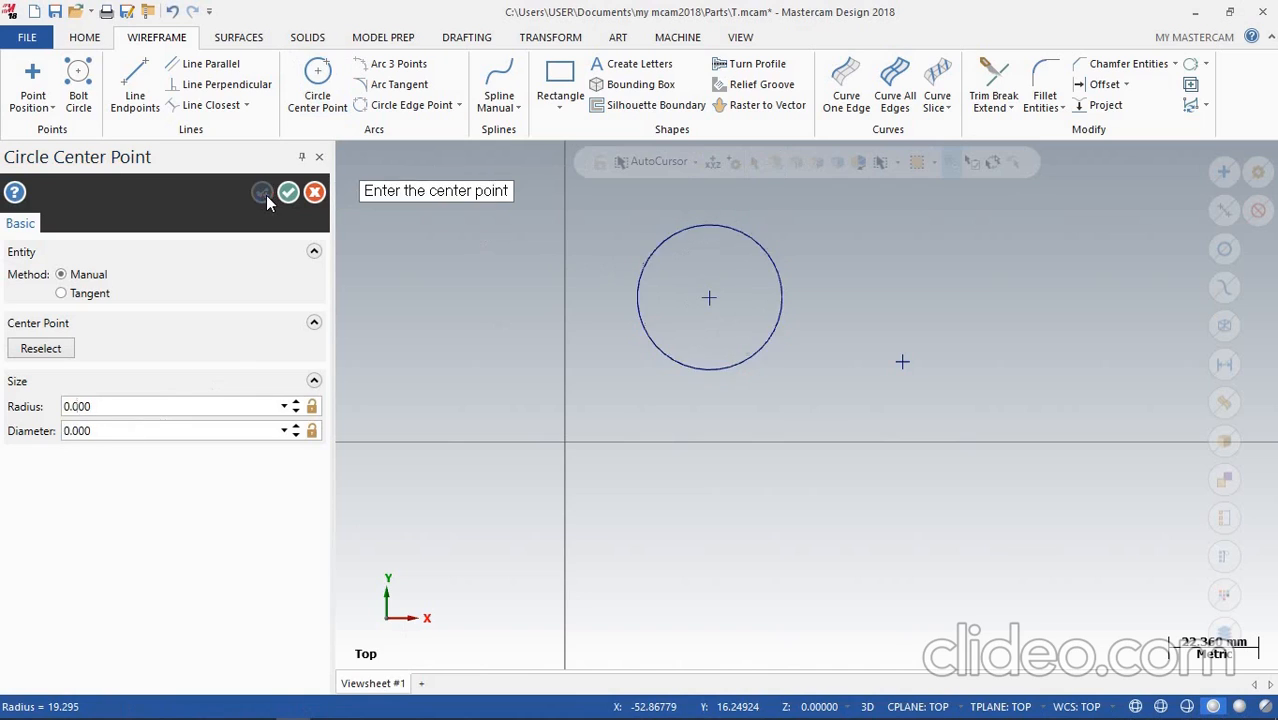
Create a 20 mm diameter circle centred on the point at 84,20
left_click(902, 363)
left_click(900, 399)
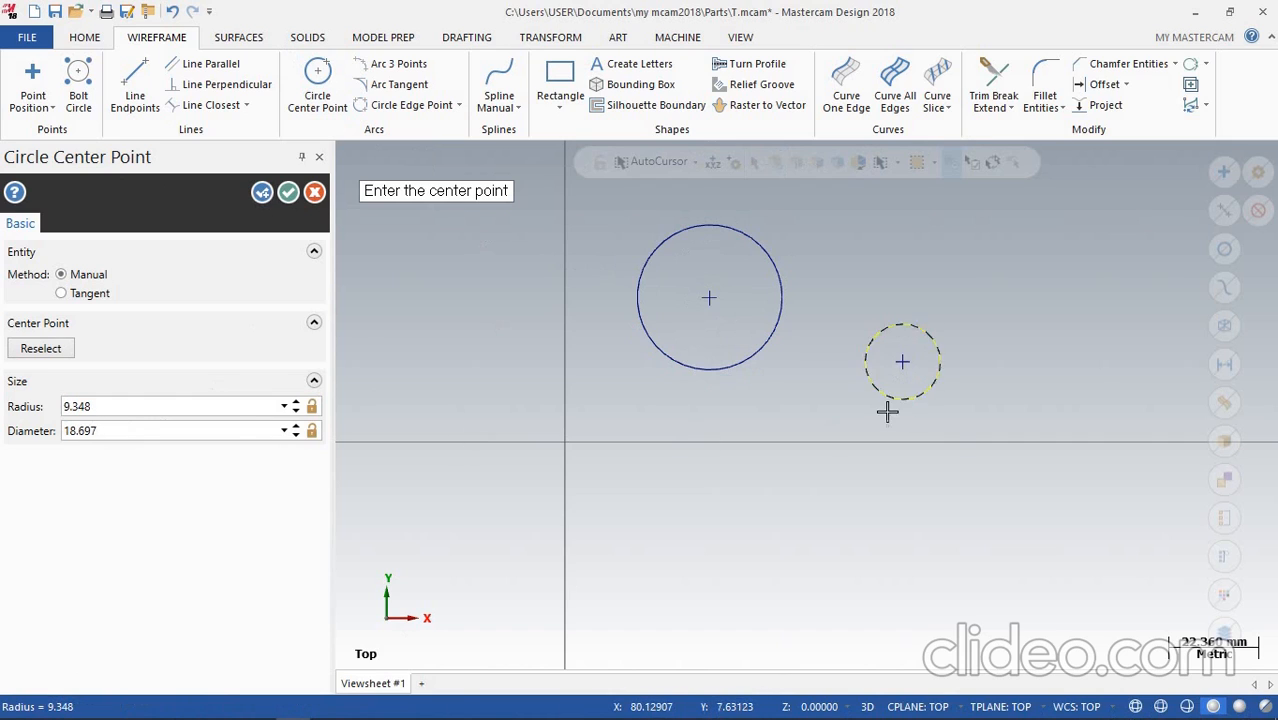
left_click(168, 431)
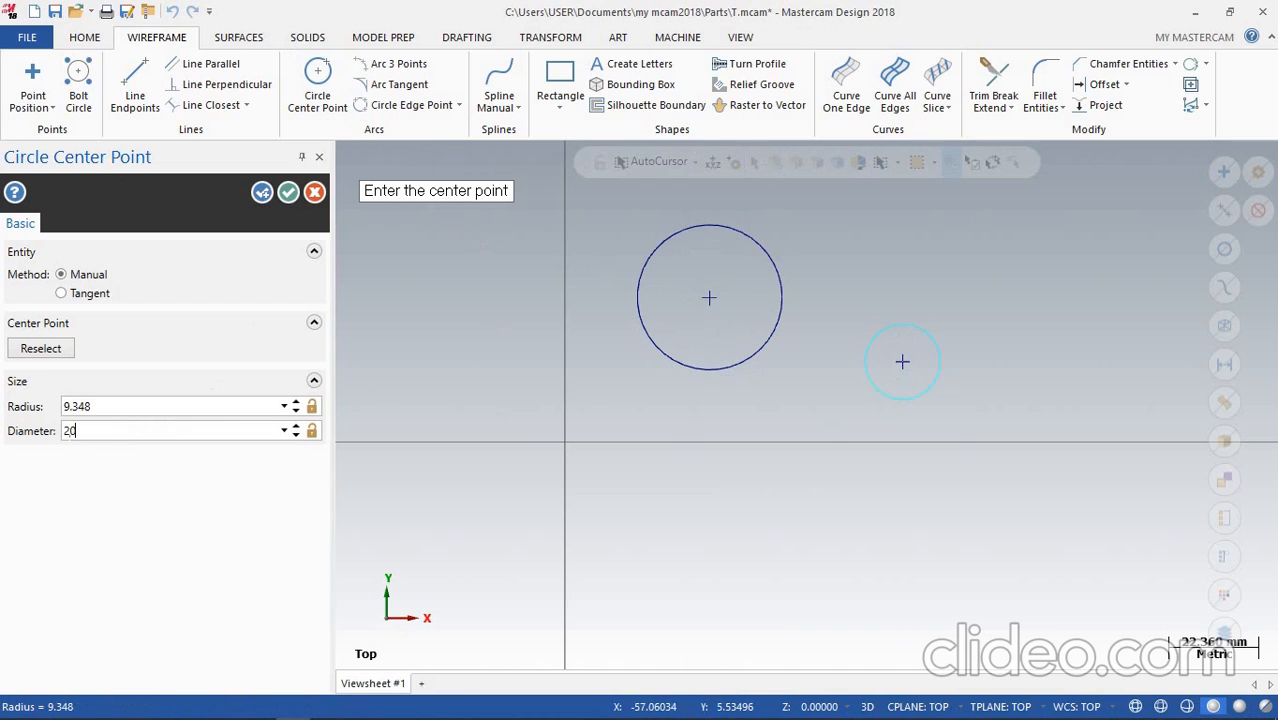
type("20")
key("Return")
left_click(262, 193)
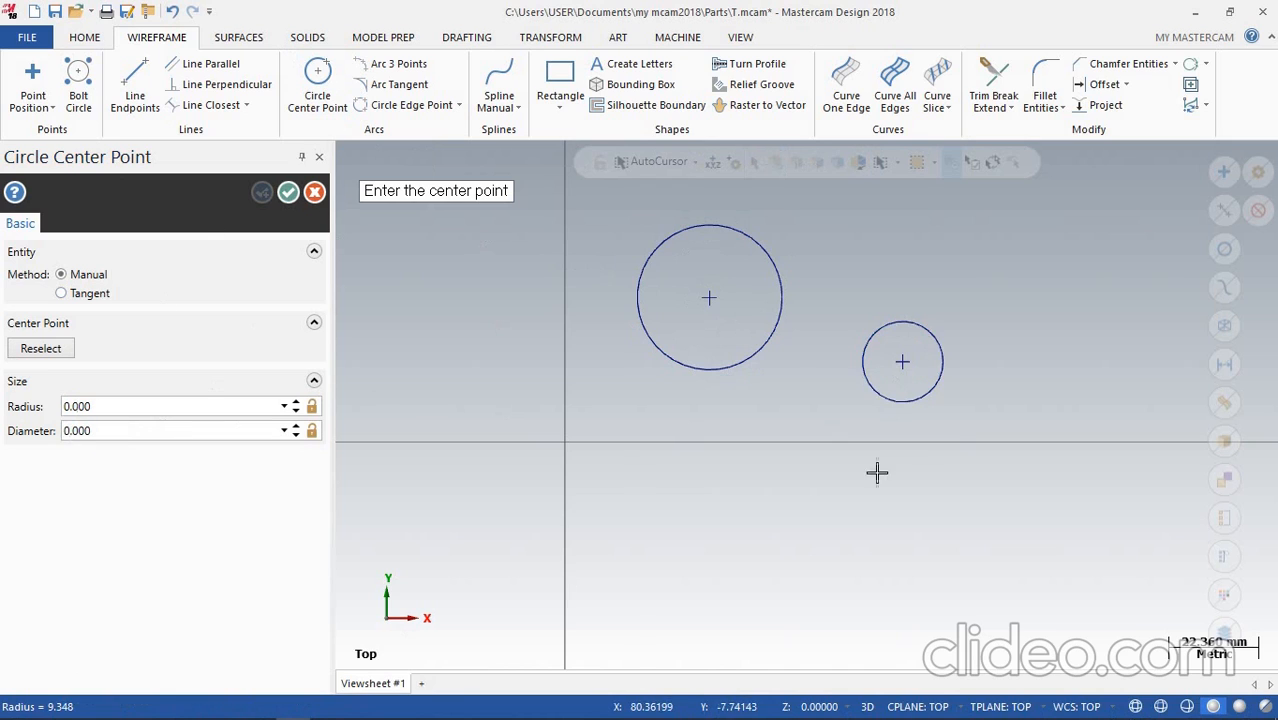
Check the base dimension in the Word drawing and draw a horizontal 120 mm line in Mastercam from the origin in the positive X direction
scroll(953, 448, "down", 1)
scroll(1081, 400, "up", 1)
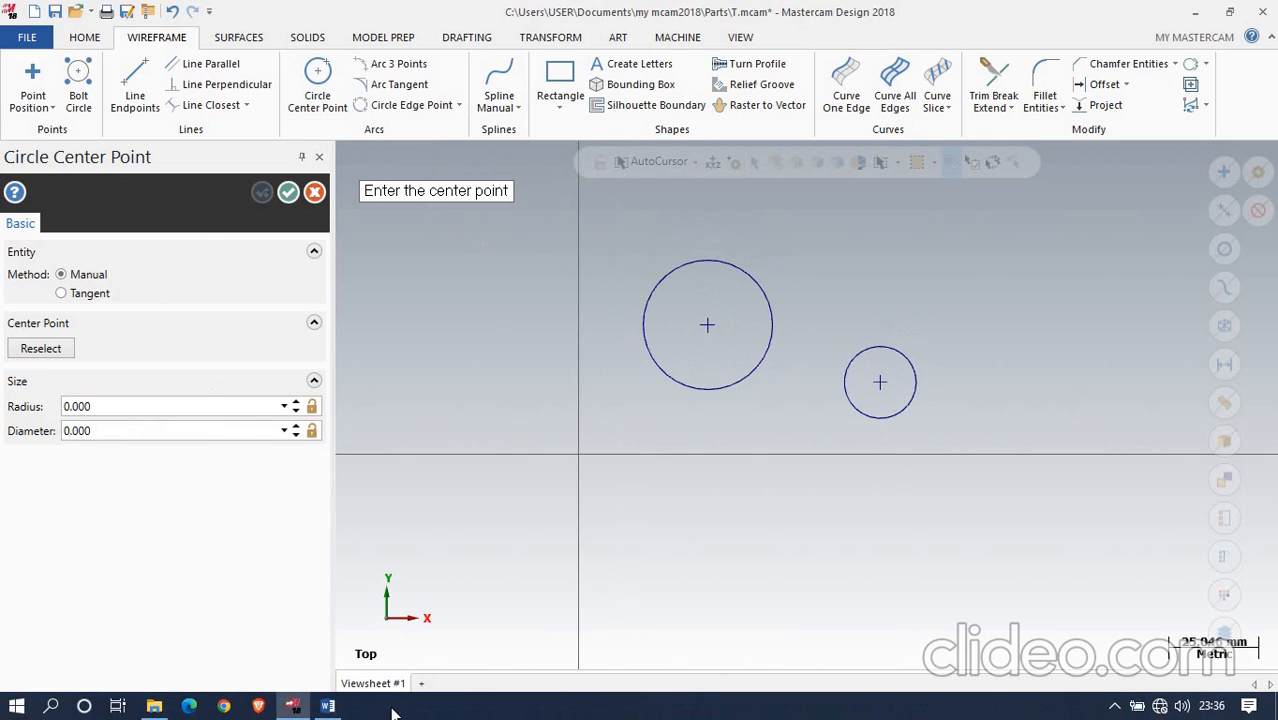
left_click(328, 706)
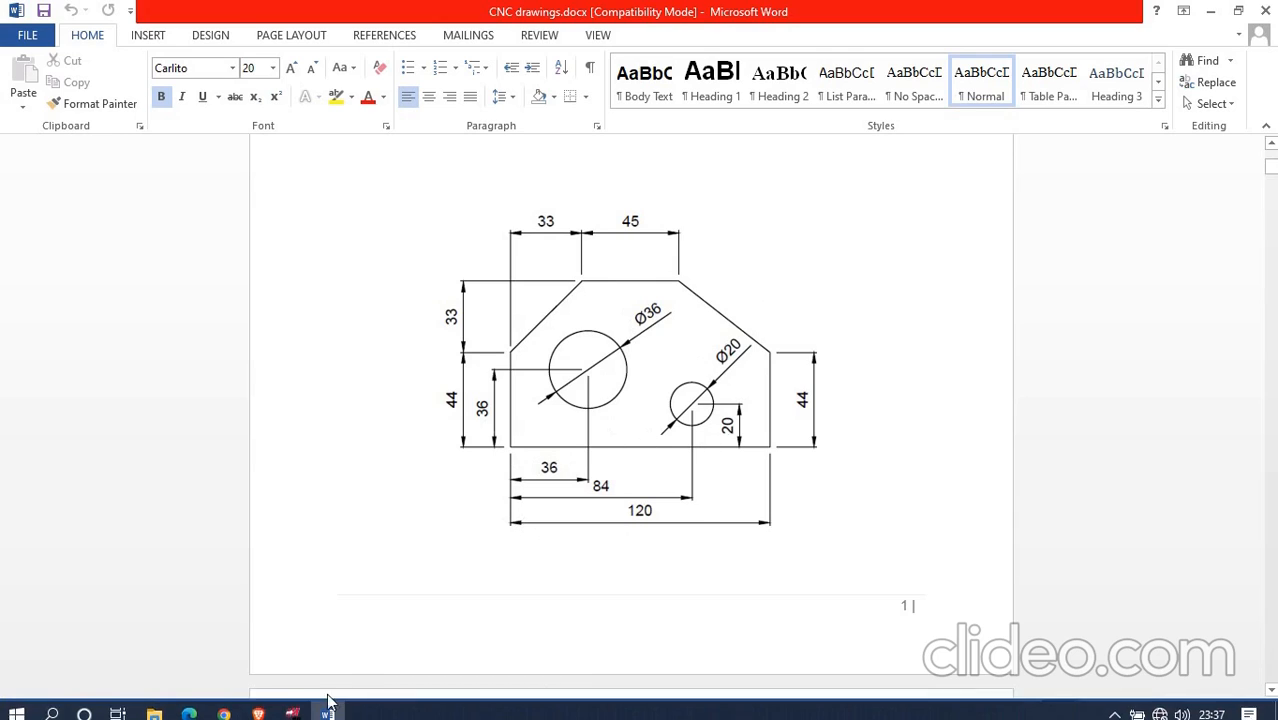
left_click(328, 705)
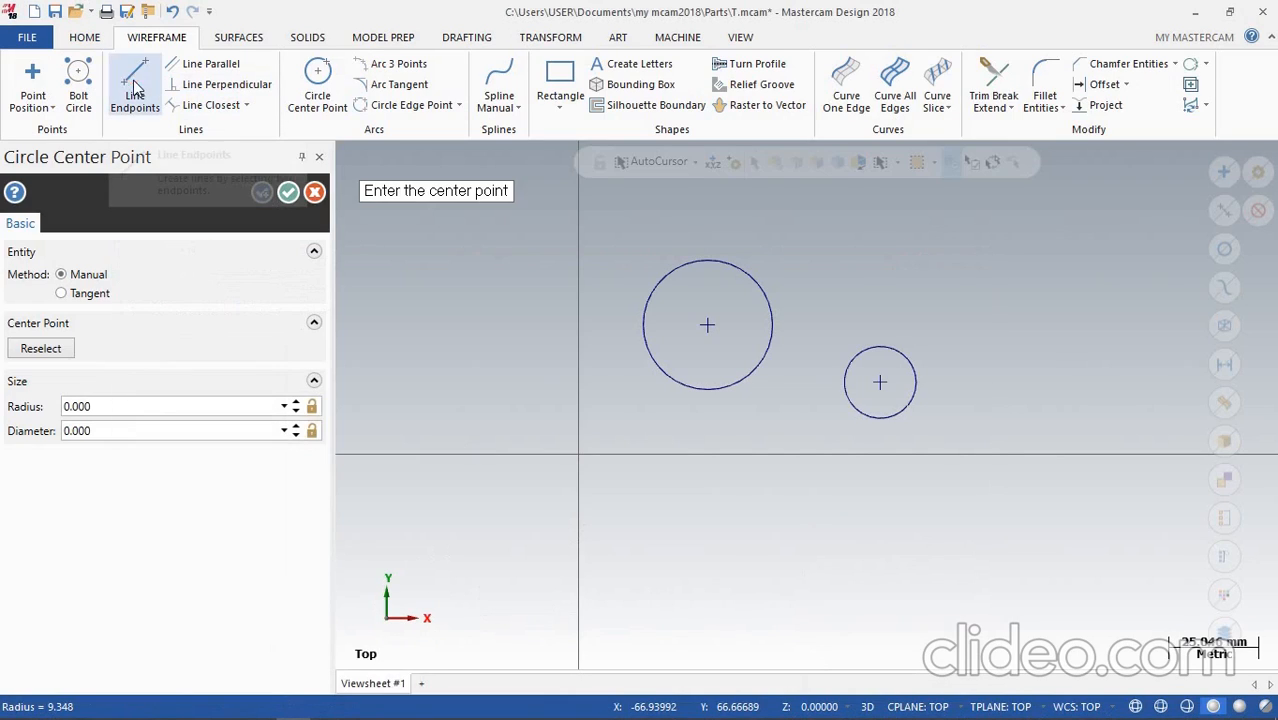
left_click(135, 92)
left_click(578, 455)
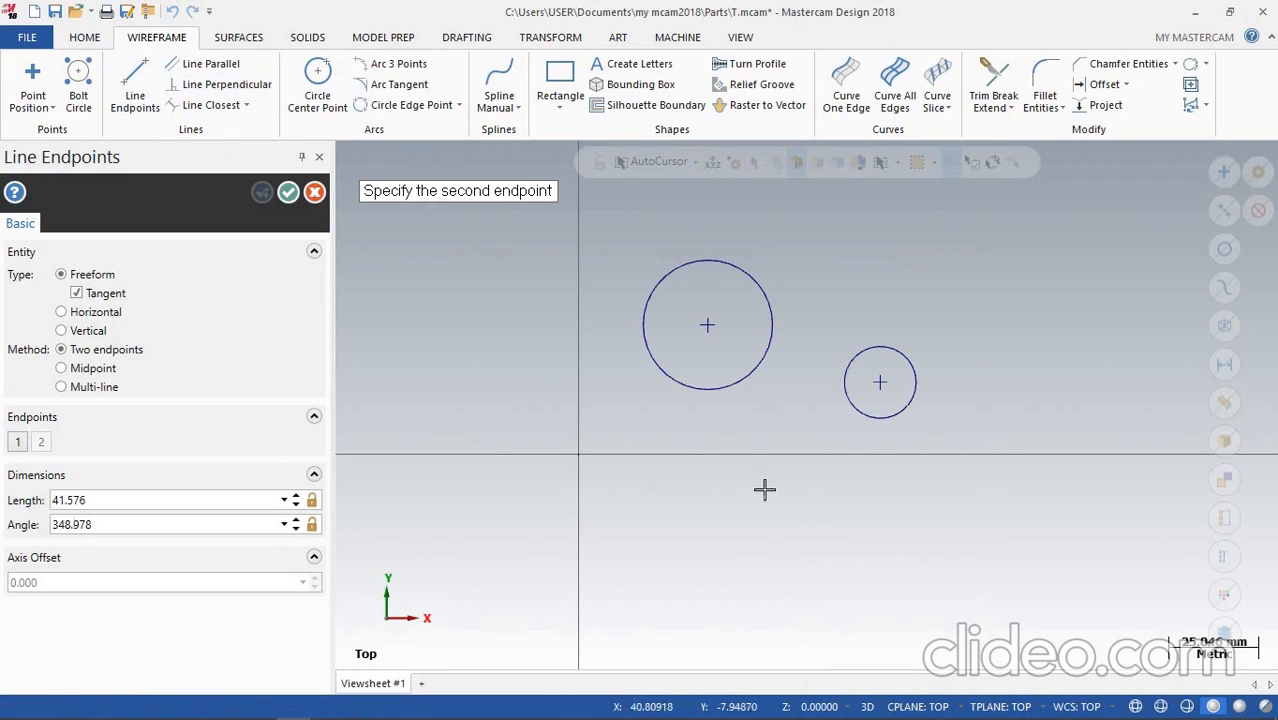
left_click(1000, 455)
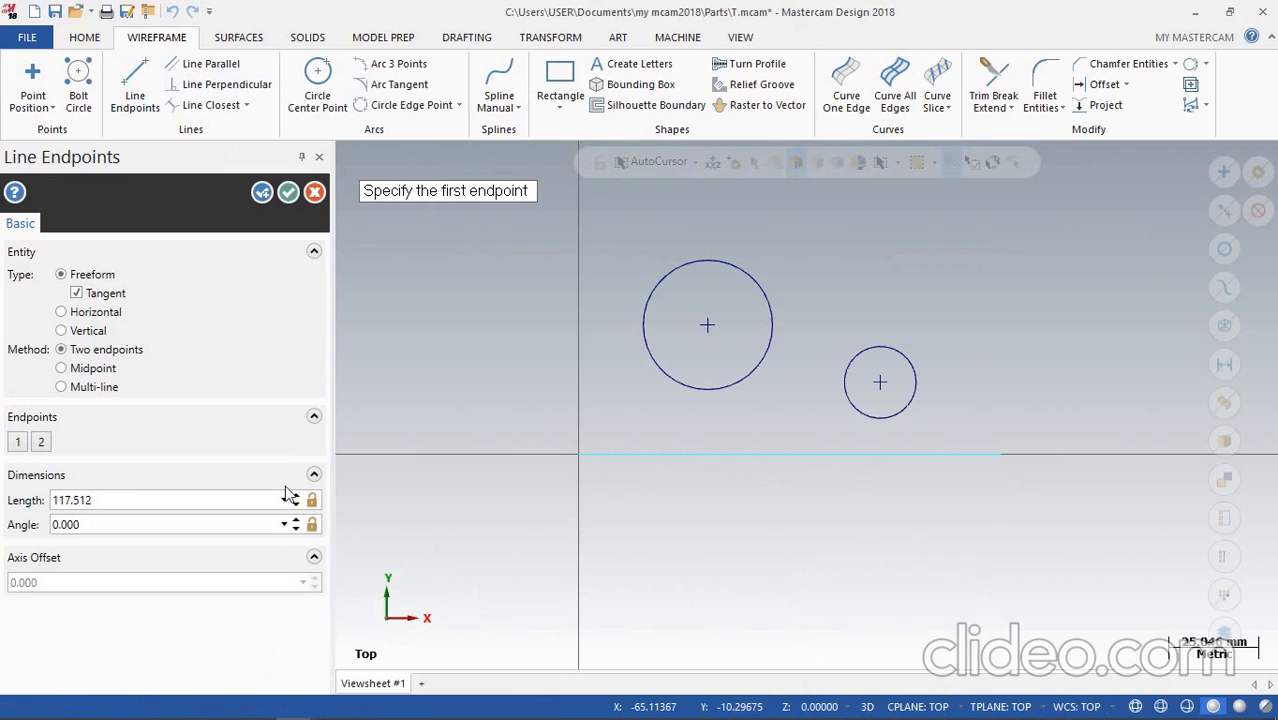
double_click(160, 499)
type("1")
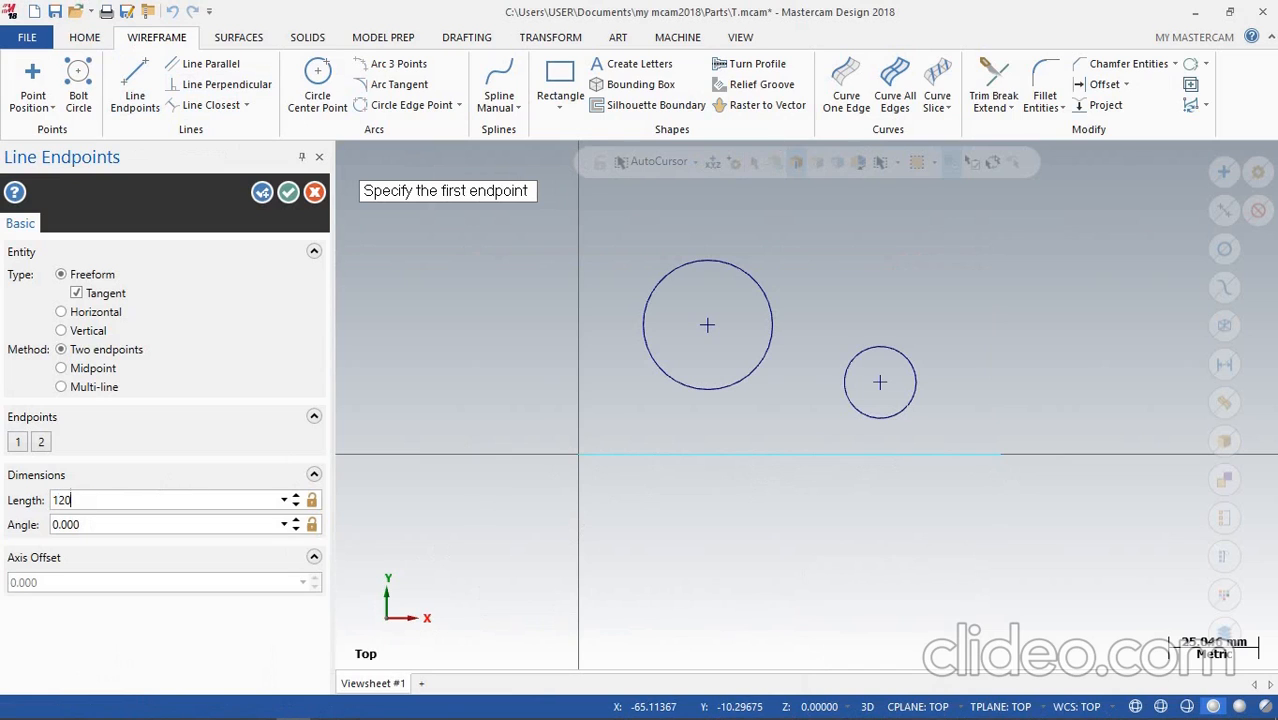
type("20")
key("Return")
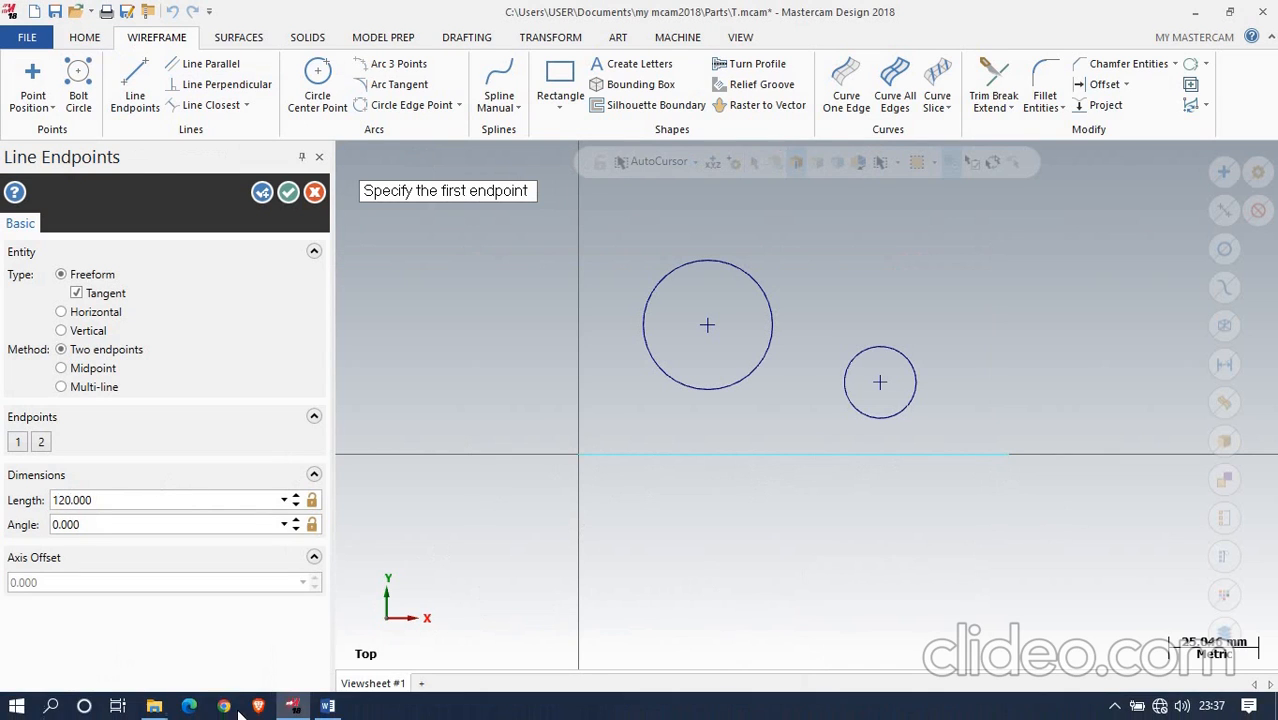
Check the side height in the Word drawing and draw a vertical 44 mm line upward from the base line's right end in Mastercam
left_click(327, 706)
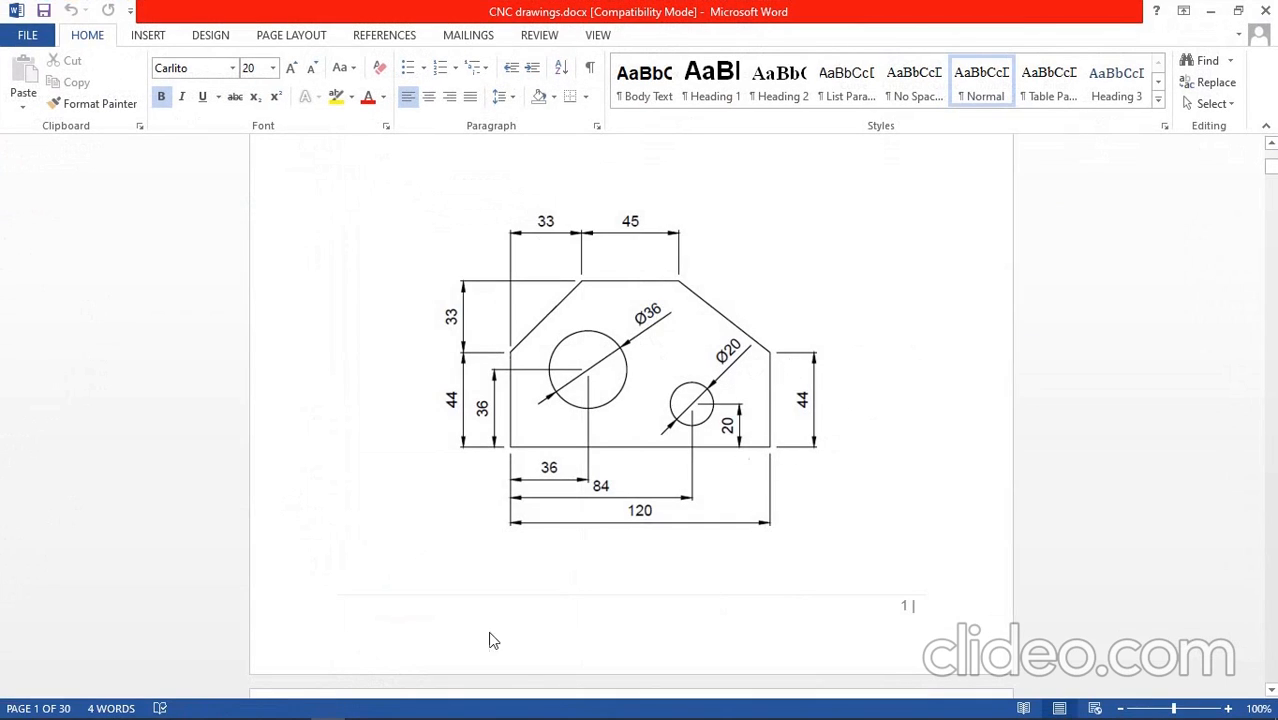
left_click(330, 706)
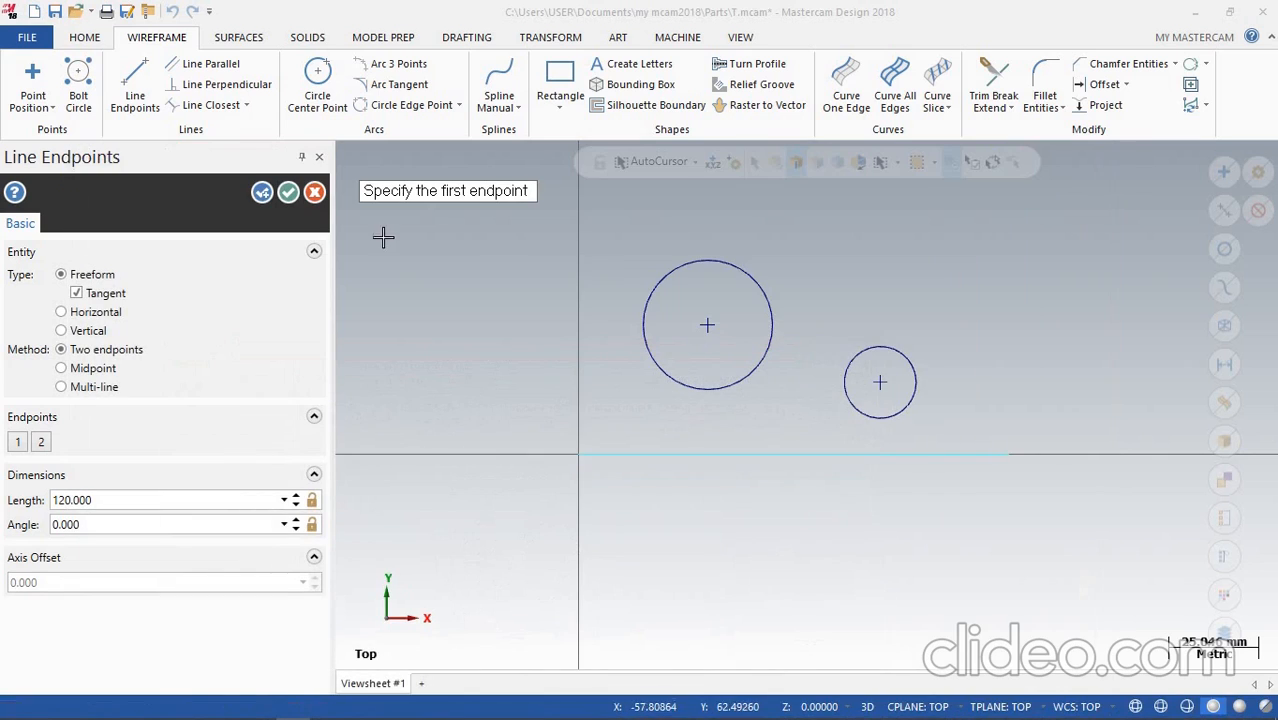
left_click(1009, 454)
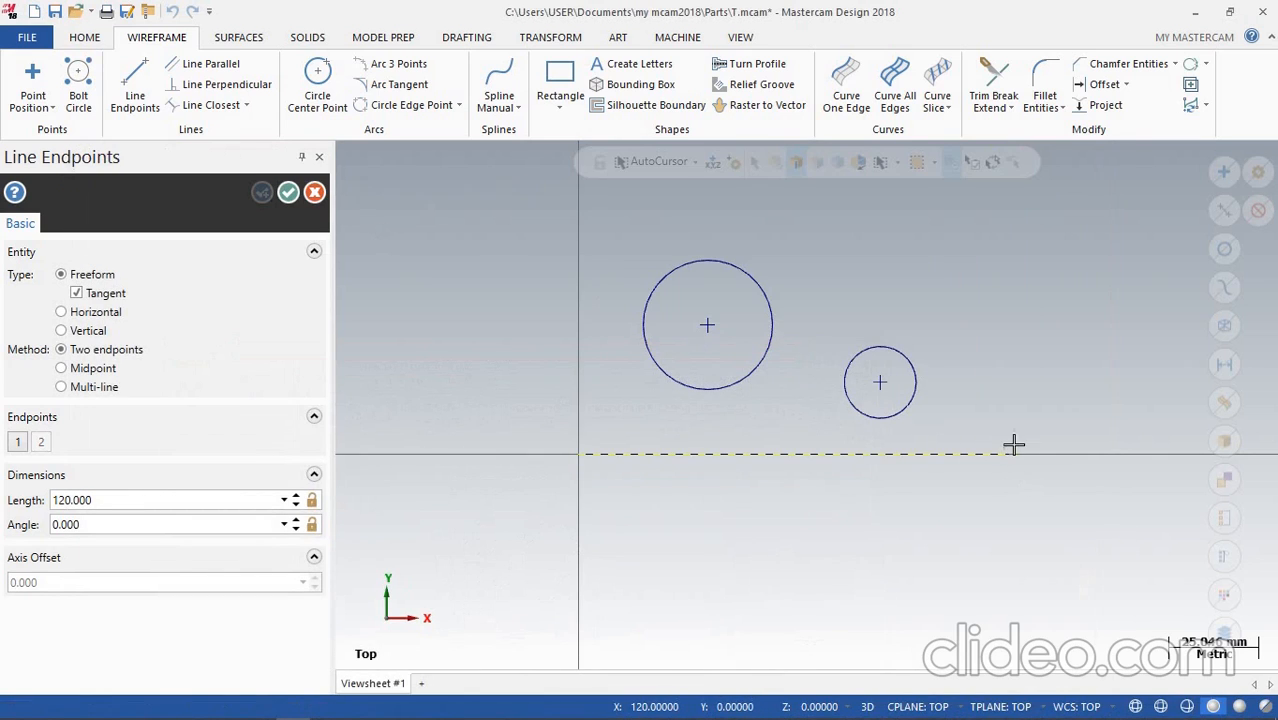
left_click(1009, 298)
left_click(142, 502)
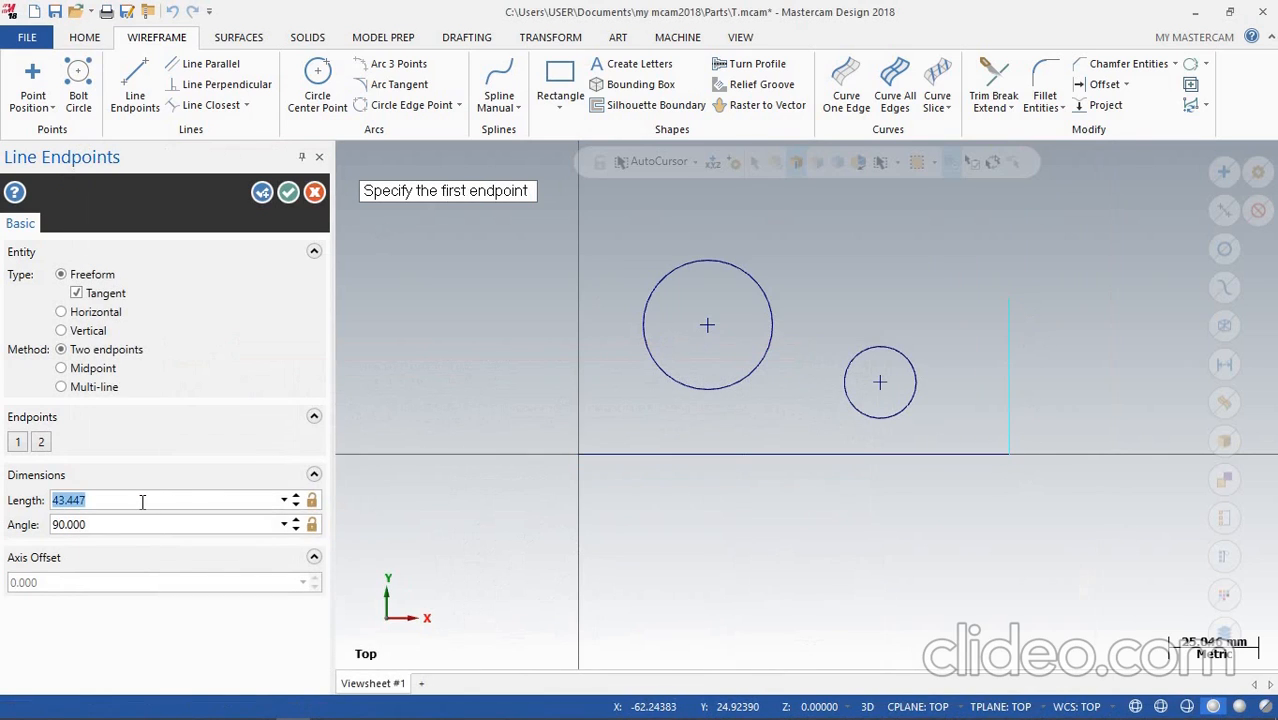
type("44")
key("Return")
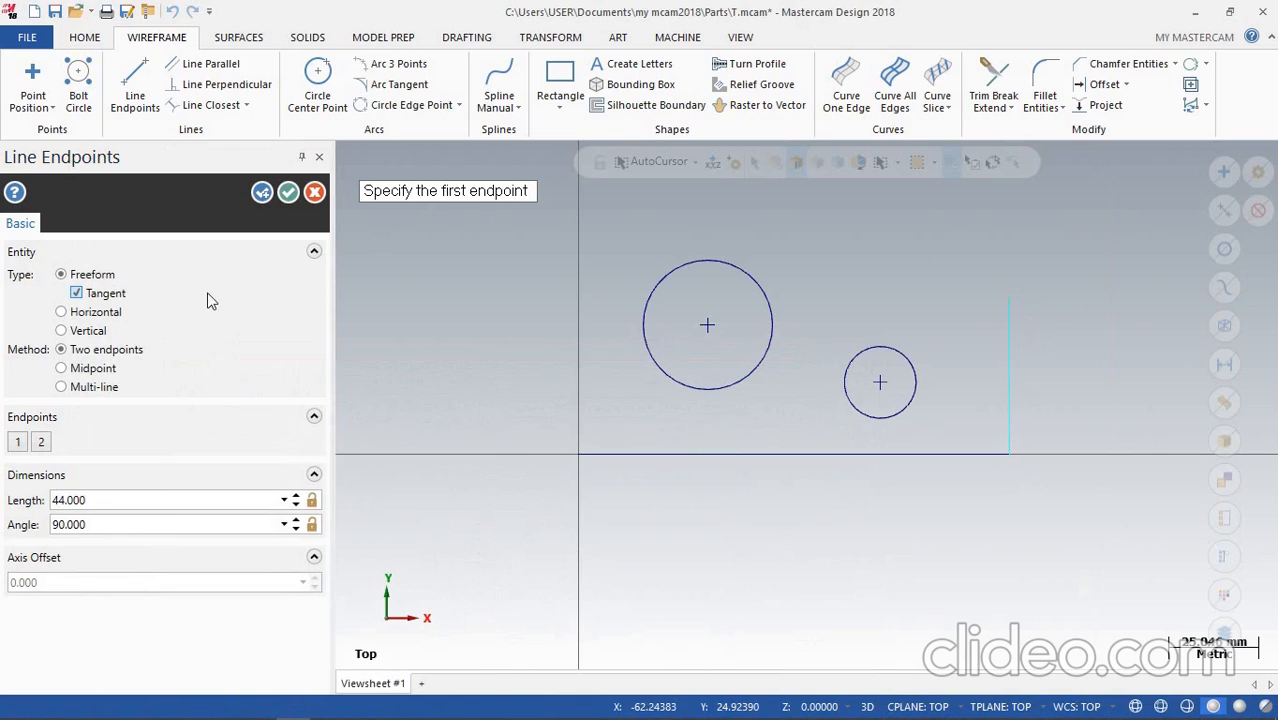
left_click(262, 192)
Check the left edge in the Word drawing and draw a vertical 44 mm line upward from the origin in Mastercam
mouse_move(370, 712)
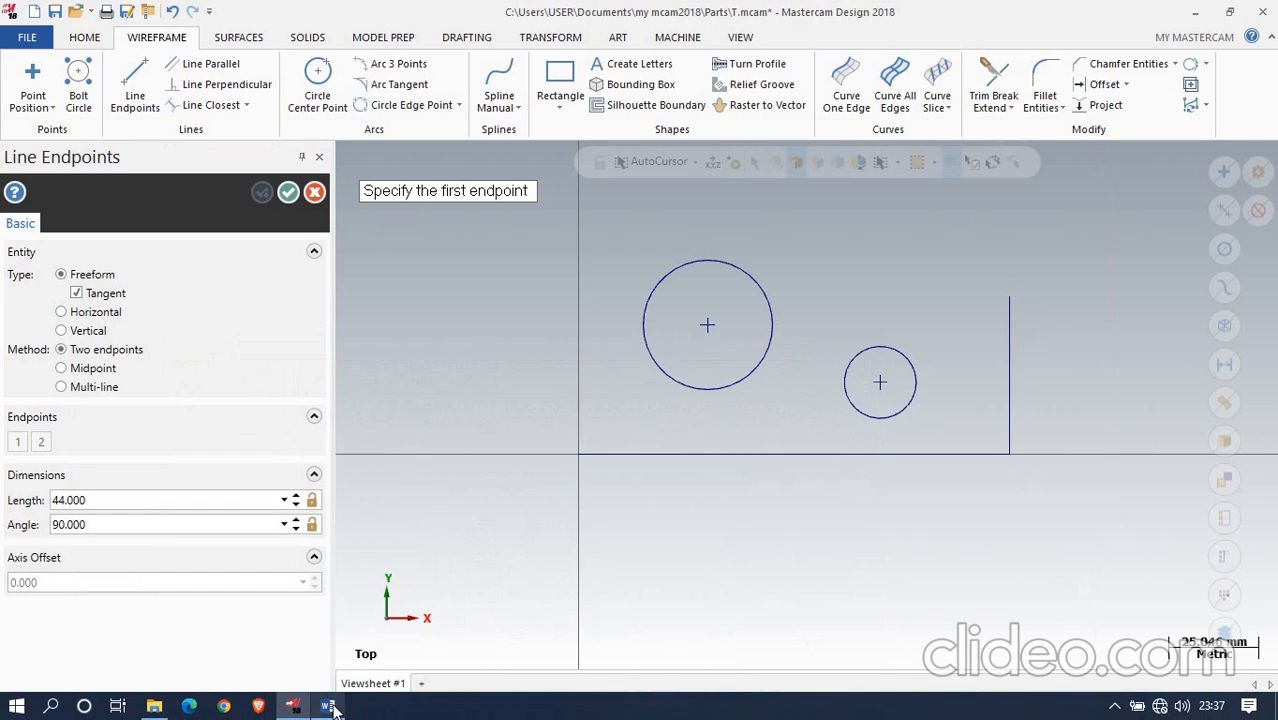
left_click(327, 706)
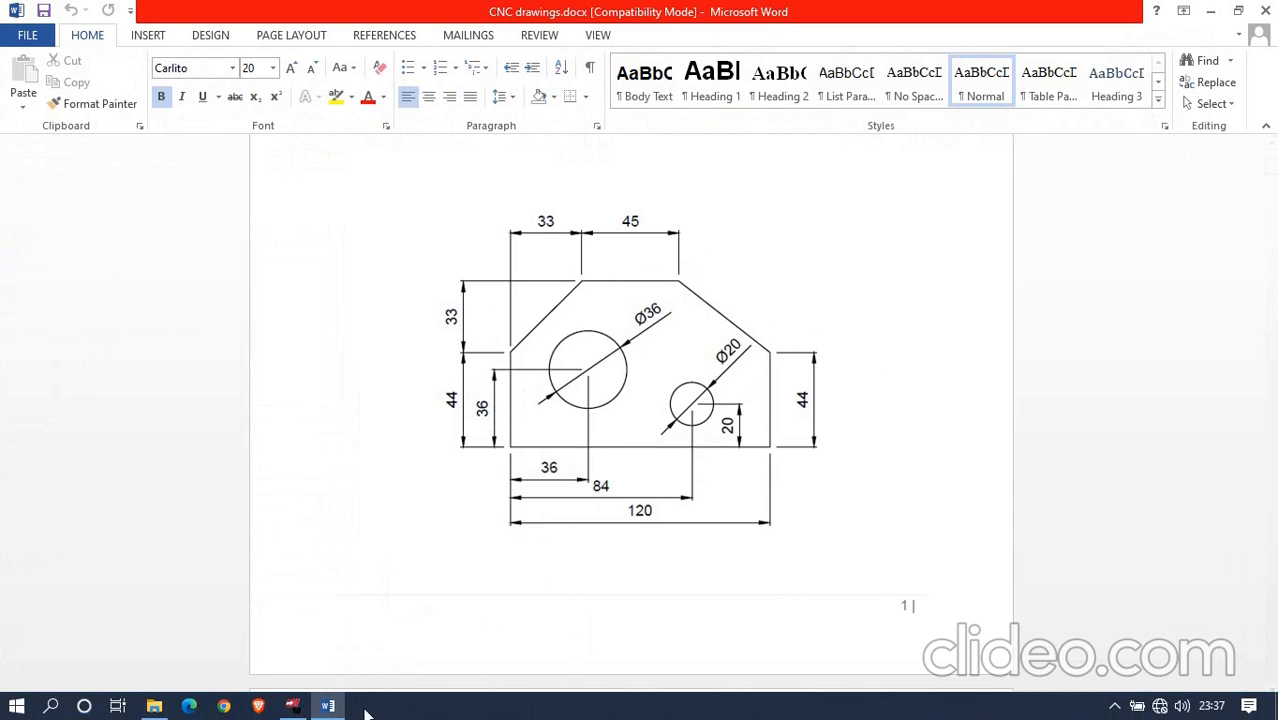
left_click(328, 706)
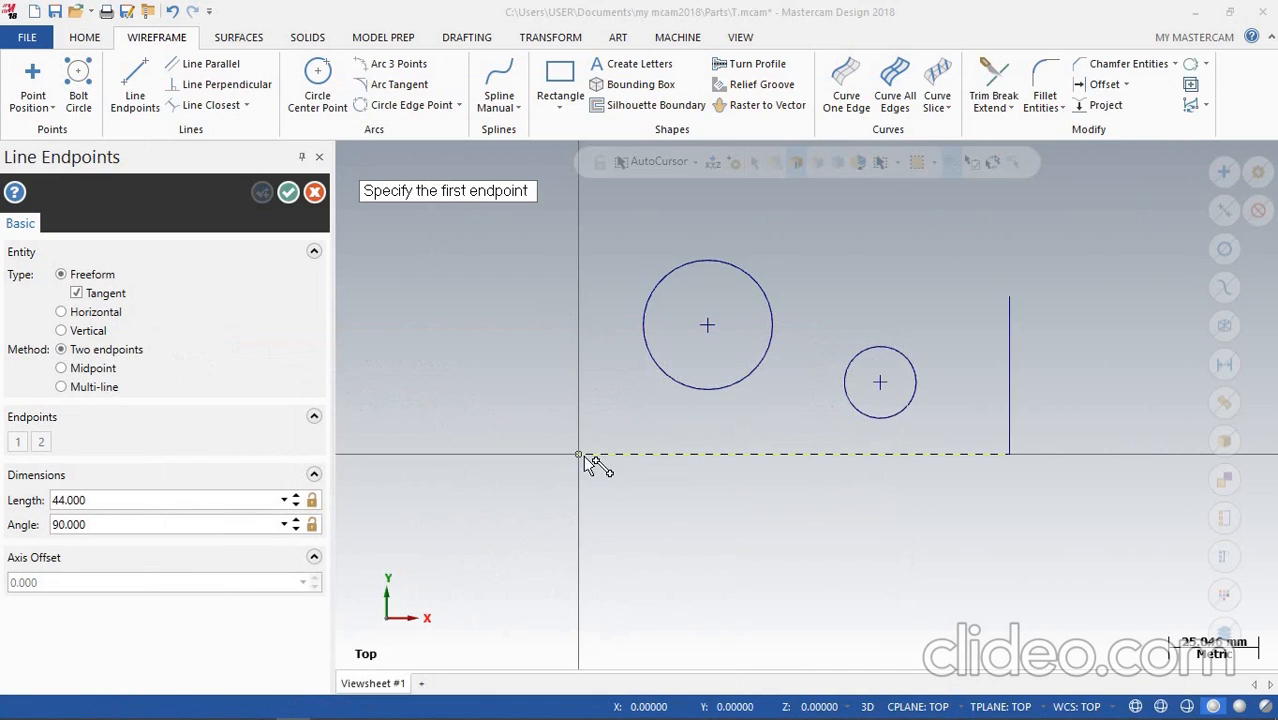
left_click(577, 453)
left_click(581, 267)
left_click(194, 505)
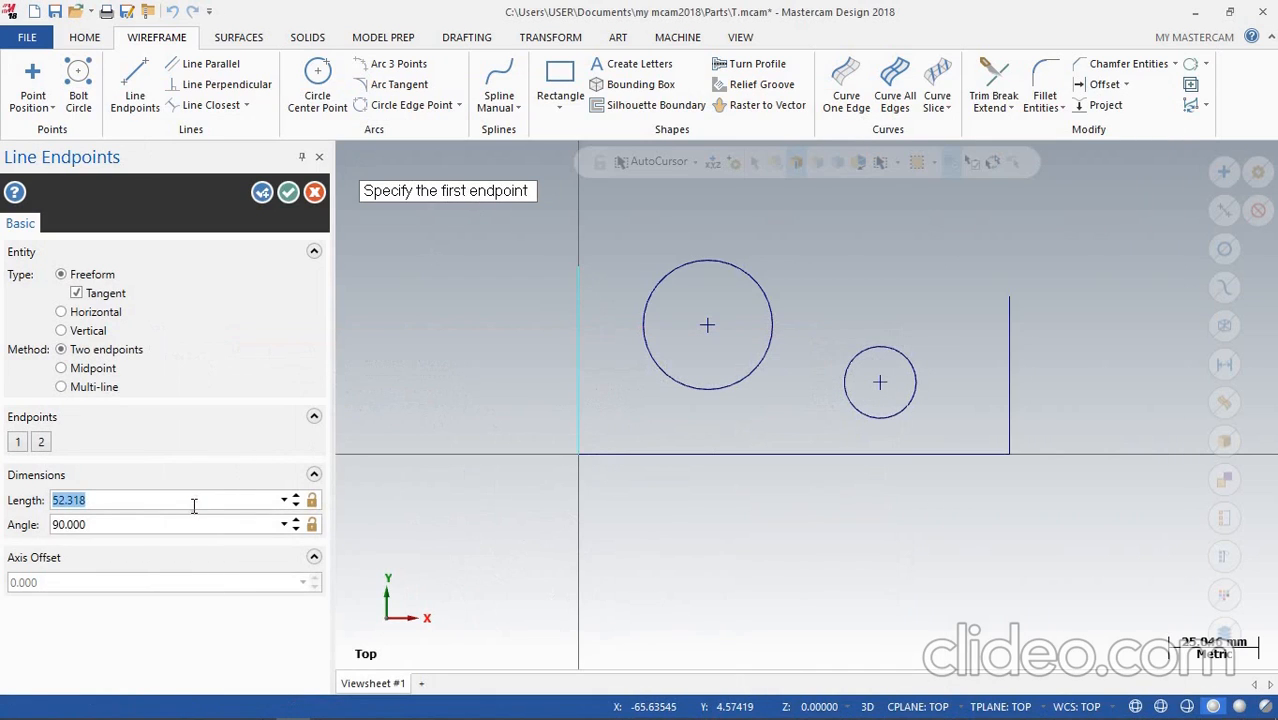
type("44")
key("Return")
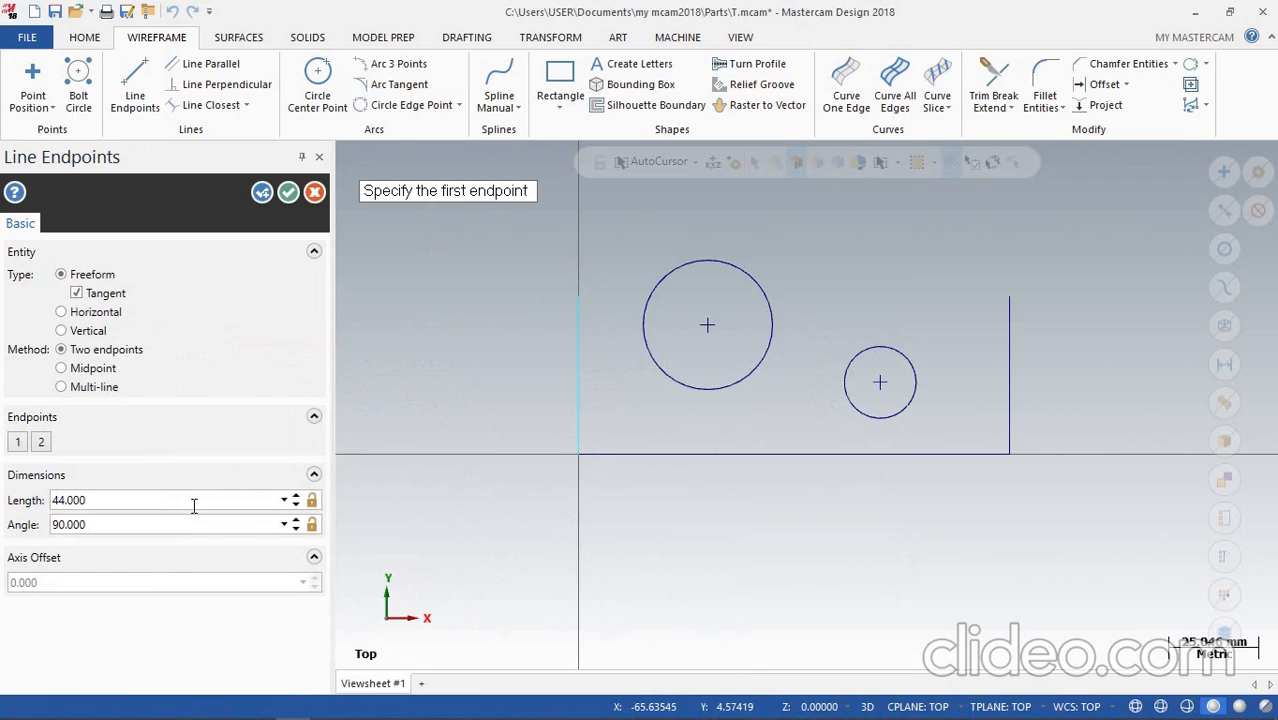
left_click(262, 192)
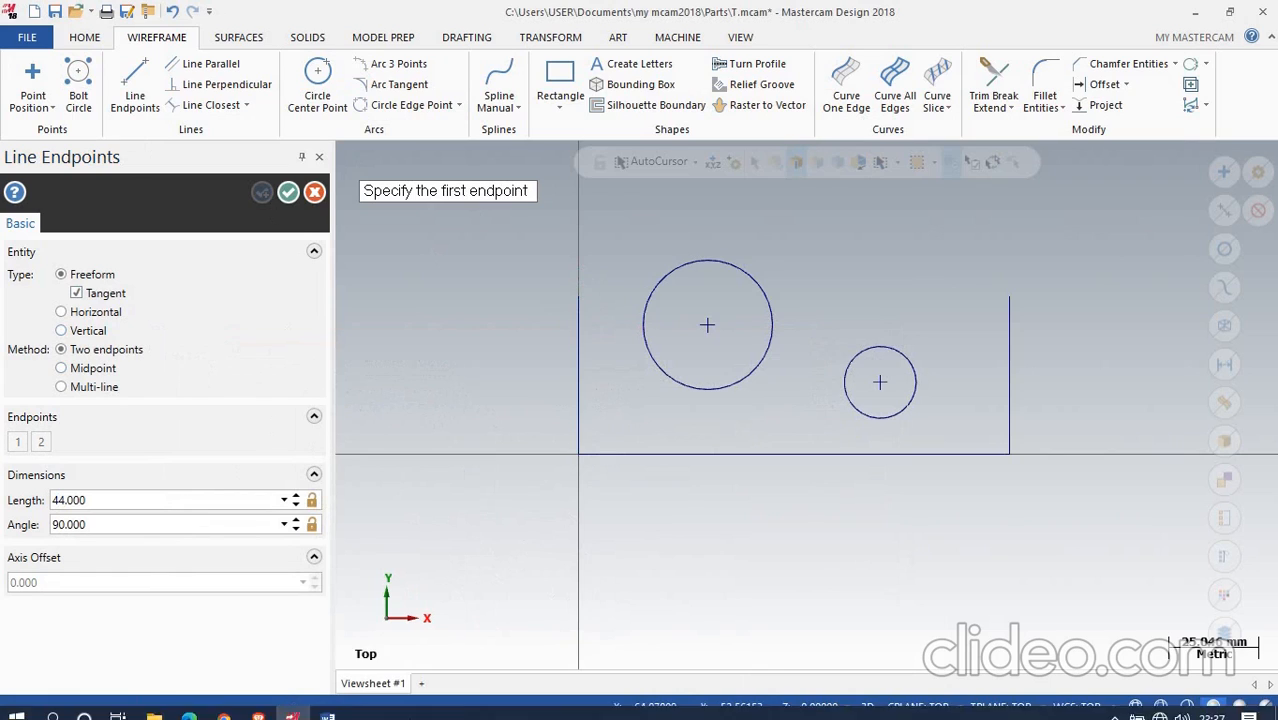
Check the upper left corner's offsets in the Word drawing and create a point at 33,77 in Mastercam
left_click(326, 706)
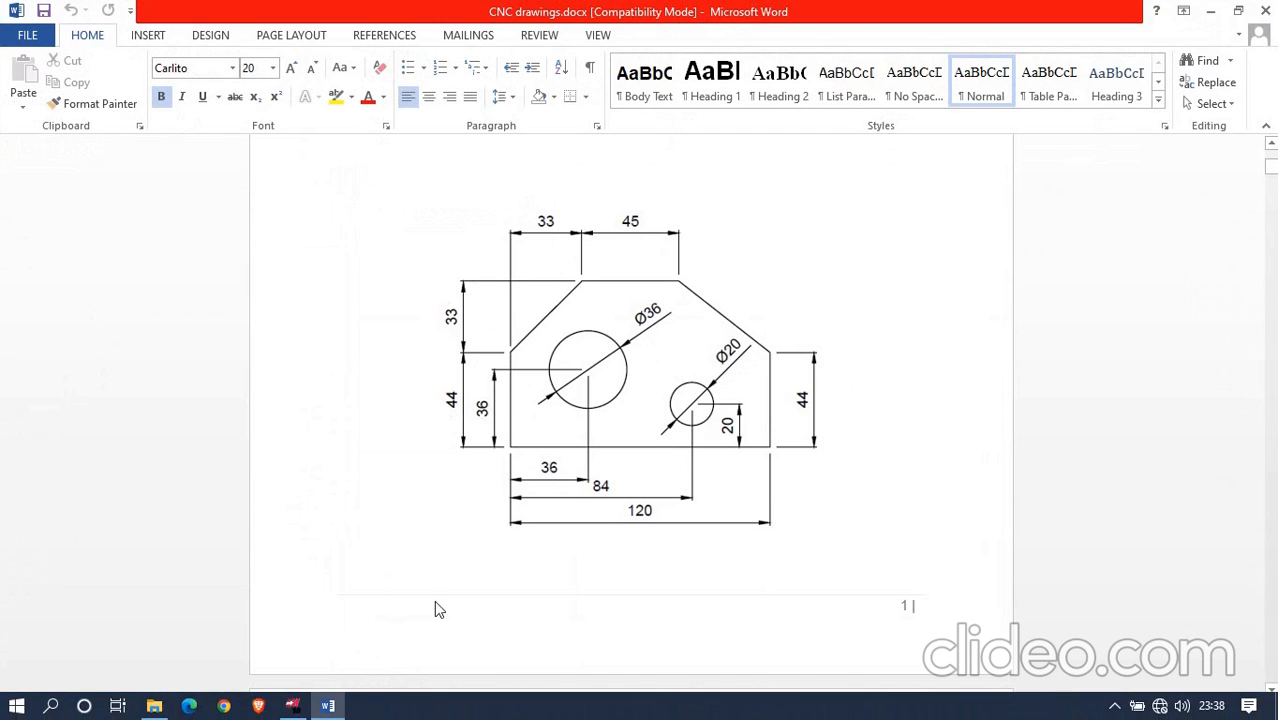
left_click(329, 710)
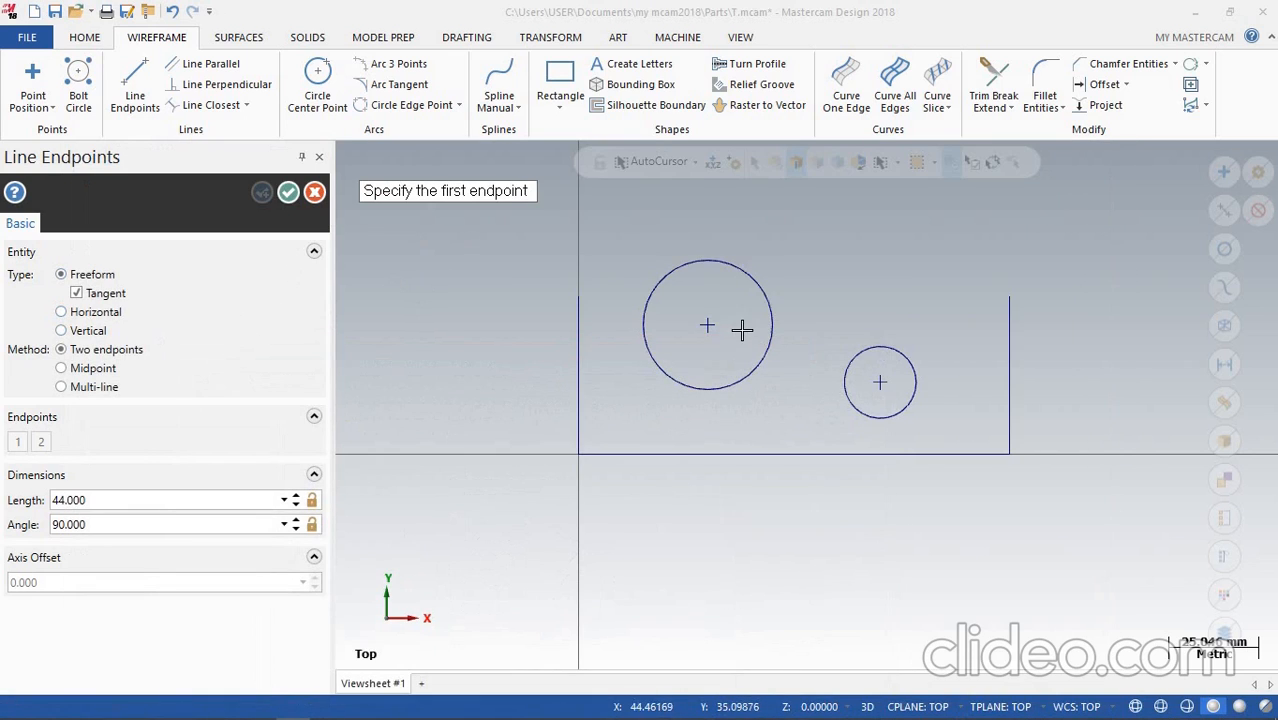
left_click(33, 75)
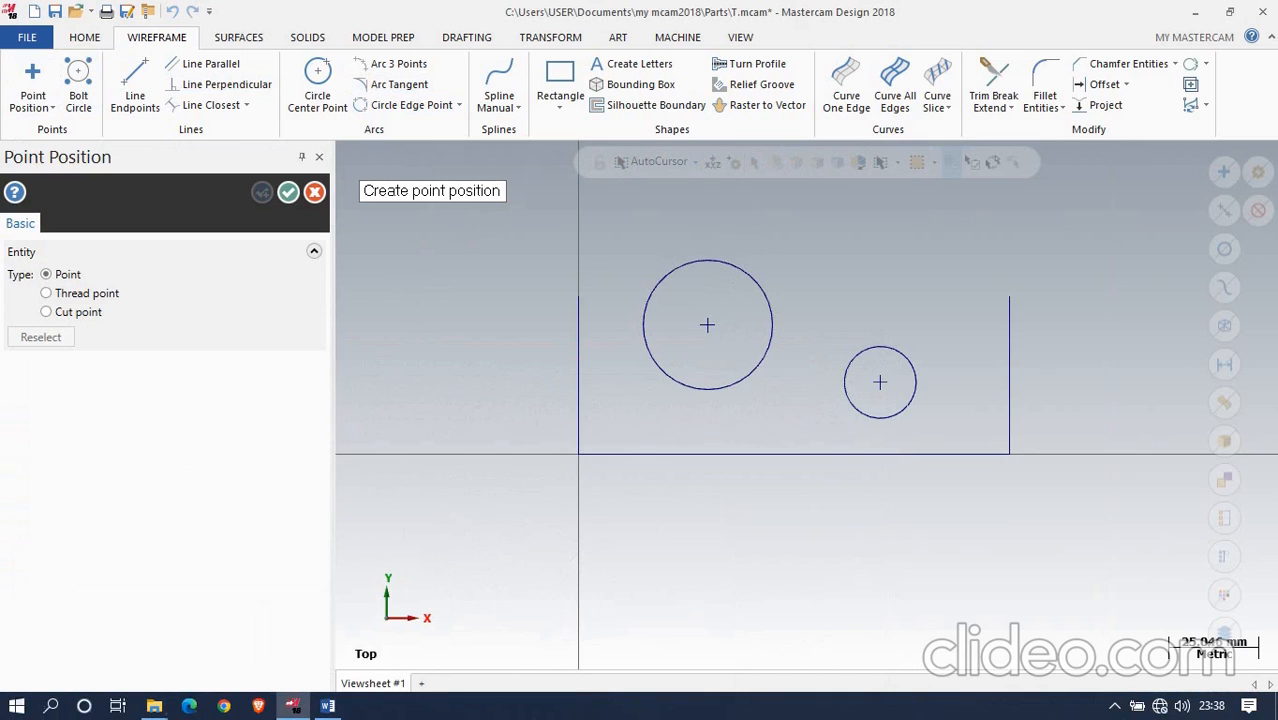
left_click(333, 708)
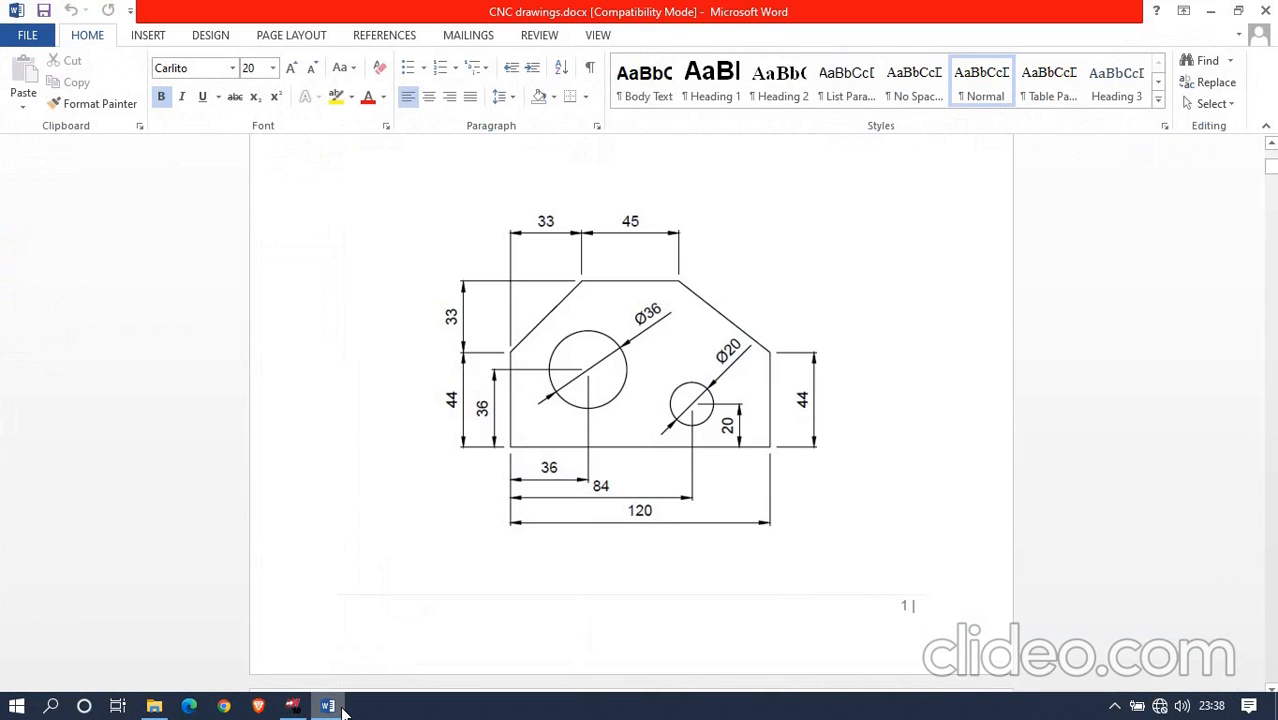
left_click(340, 709)
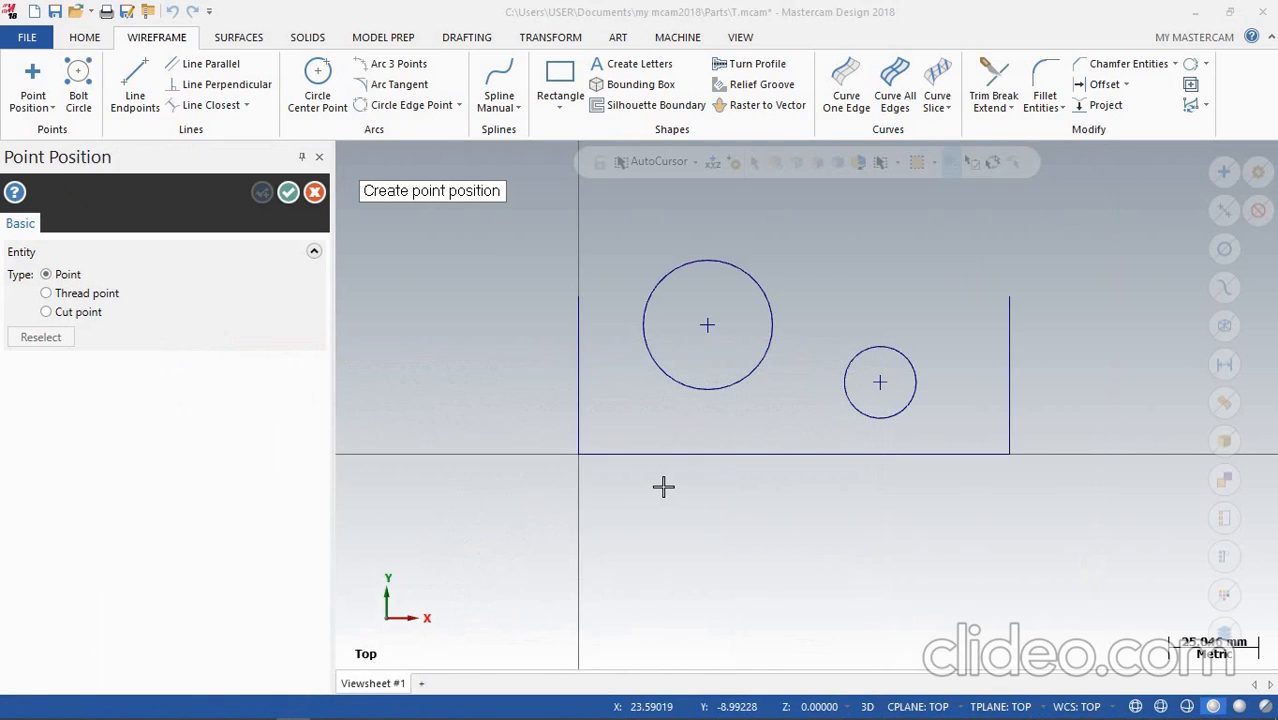
scroll(653, 399, "down", 4)
scroll(705, 225, "up", 3)
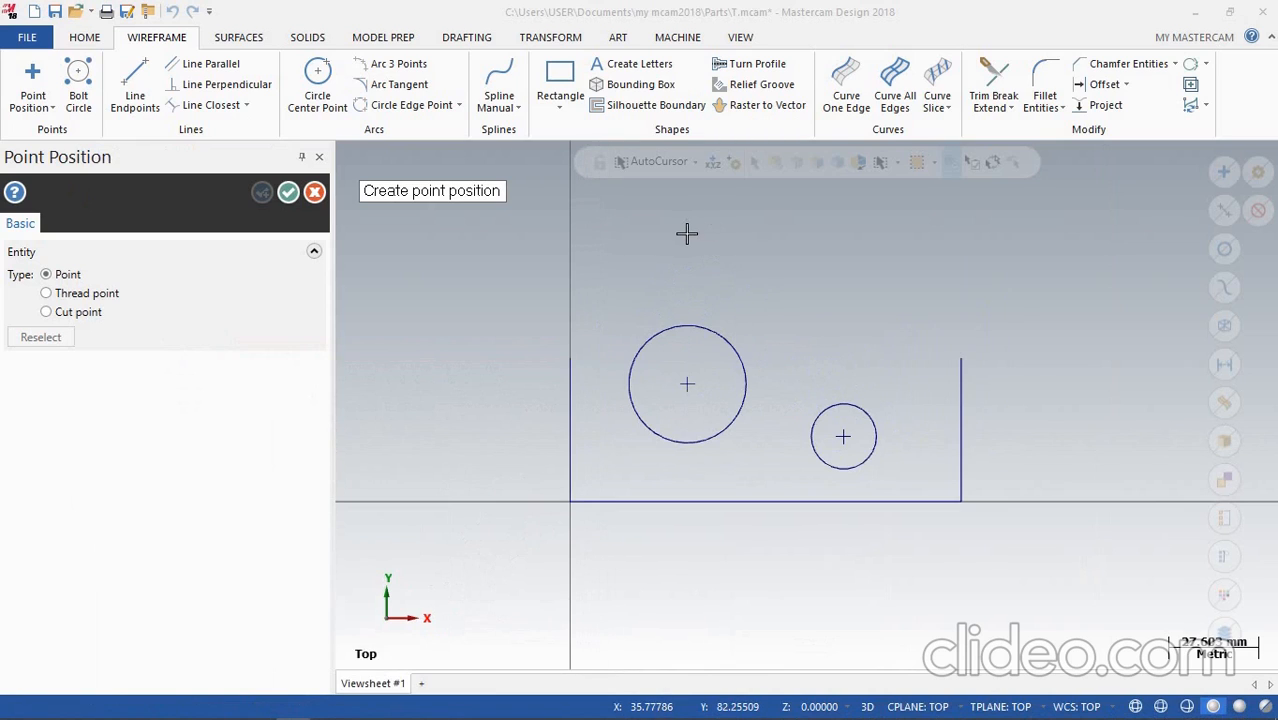
scroll(564, 369, "down", 2)
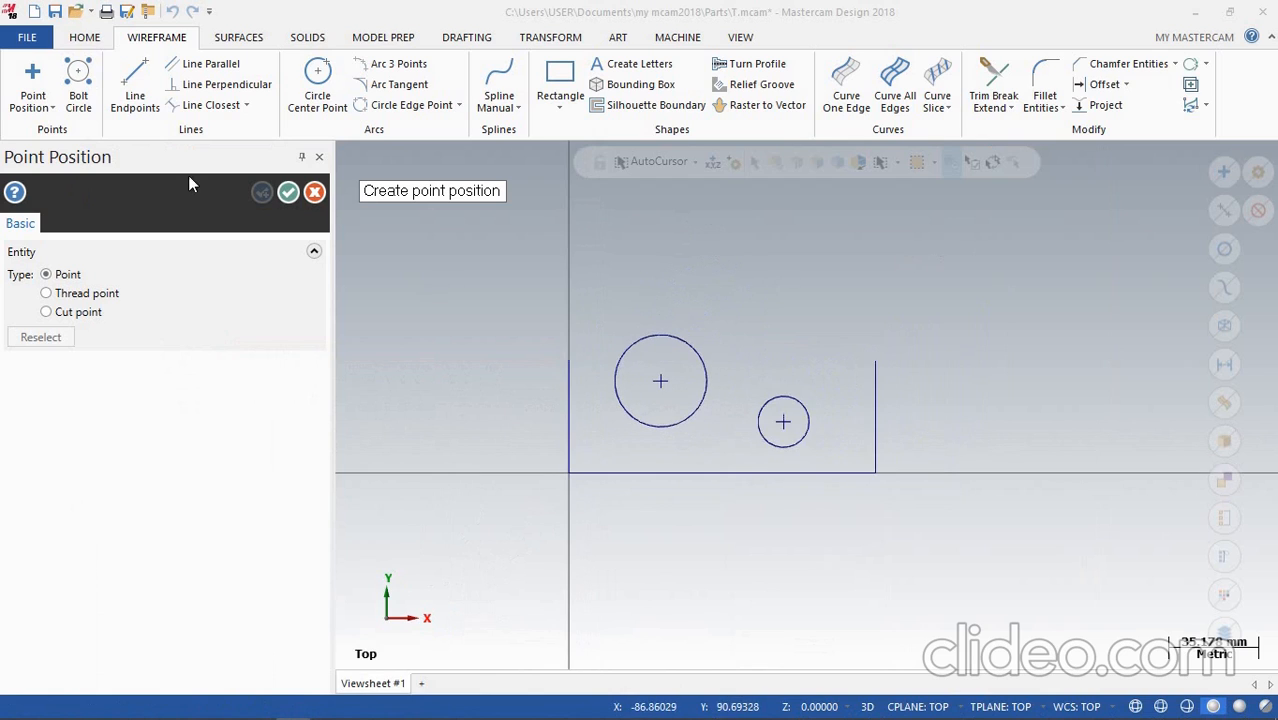
left_click(314, 193)
left_click(32, 82)
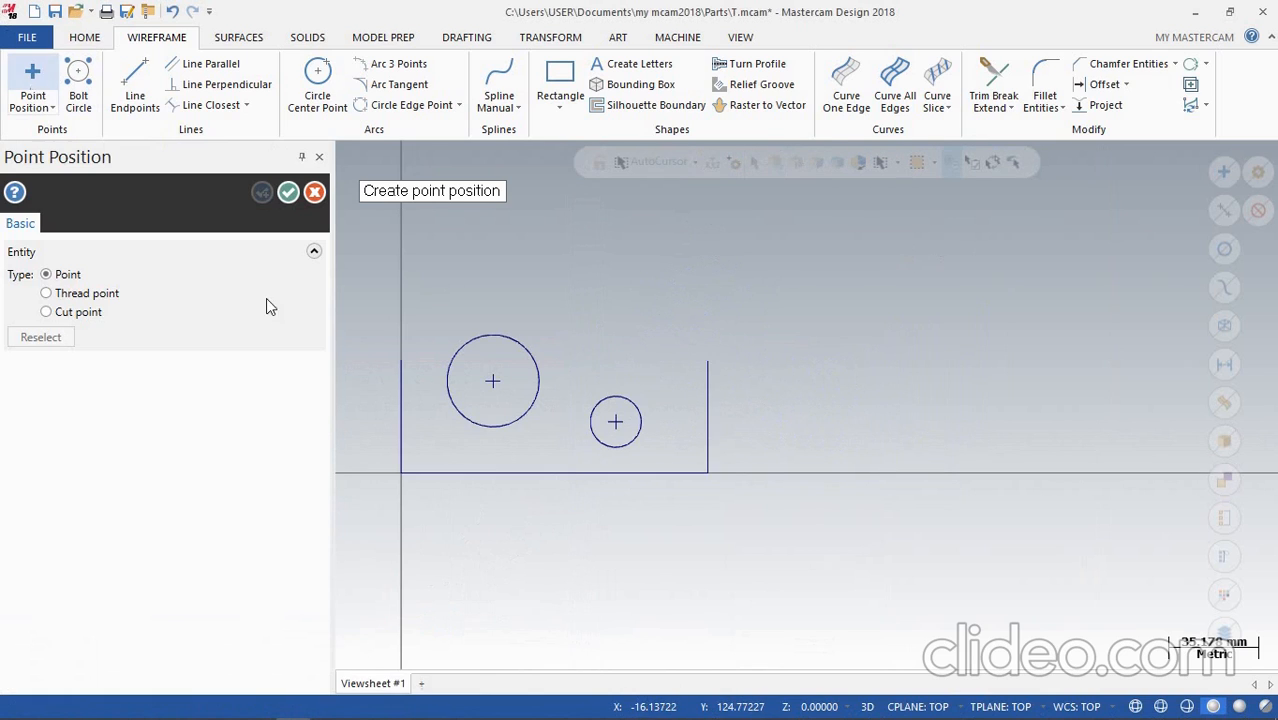
type("33,77")
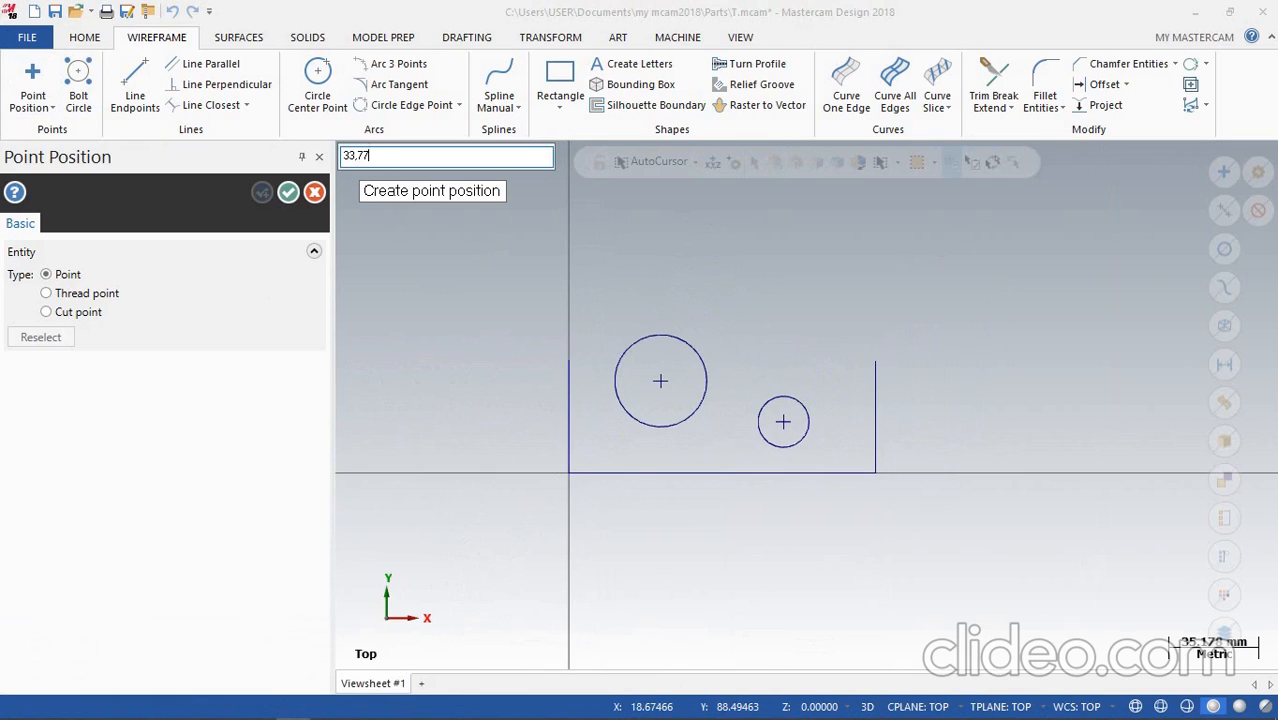
key("Return")
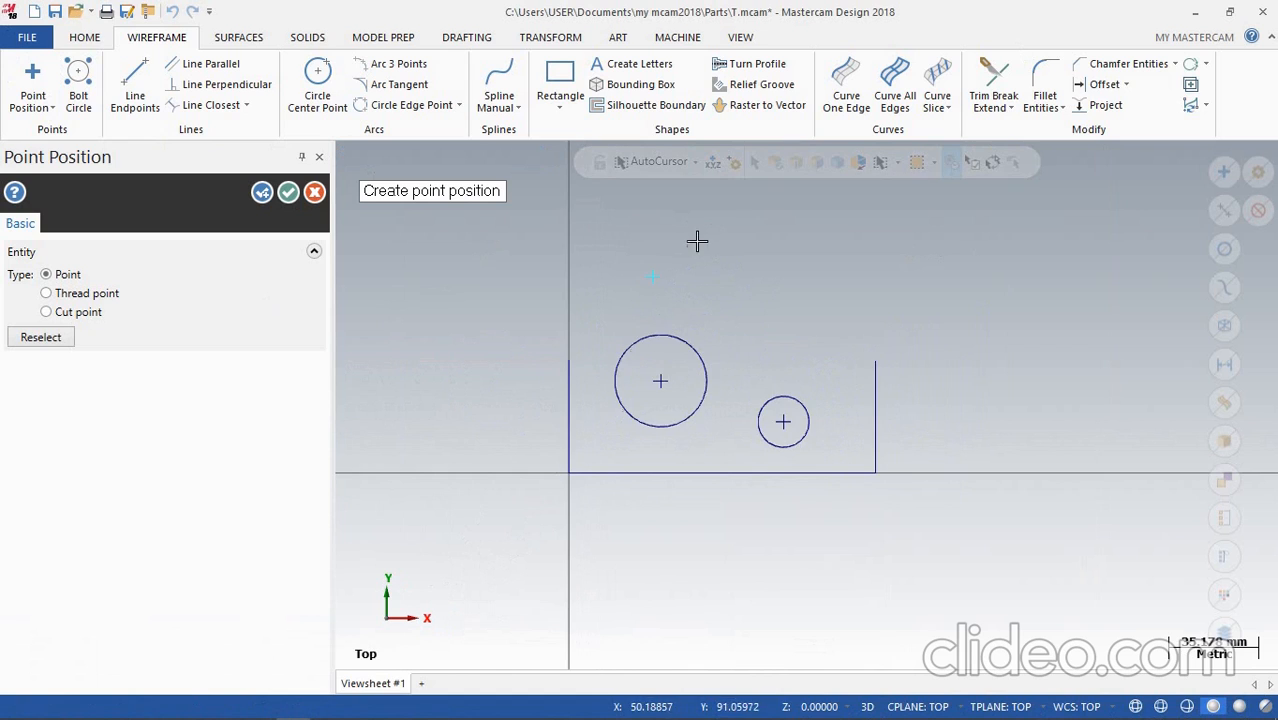
scroll(696, 240, "up", 1)
left_click(288, 193)
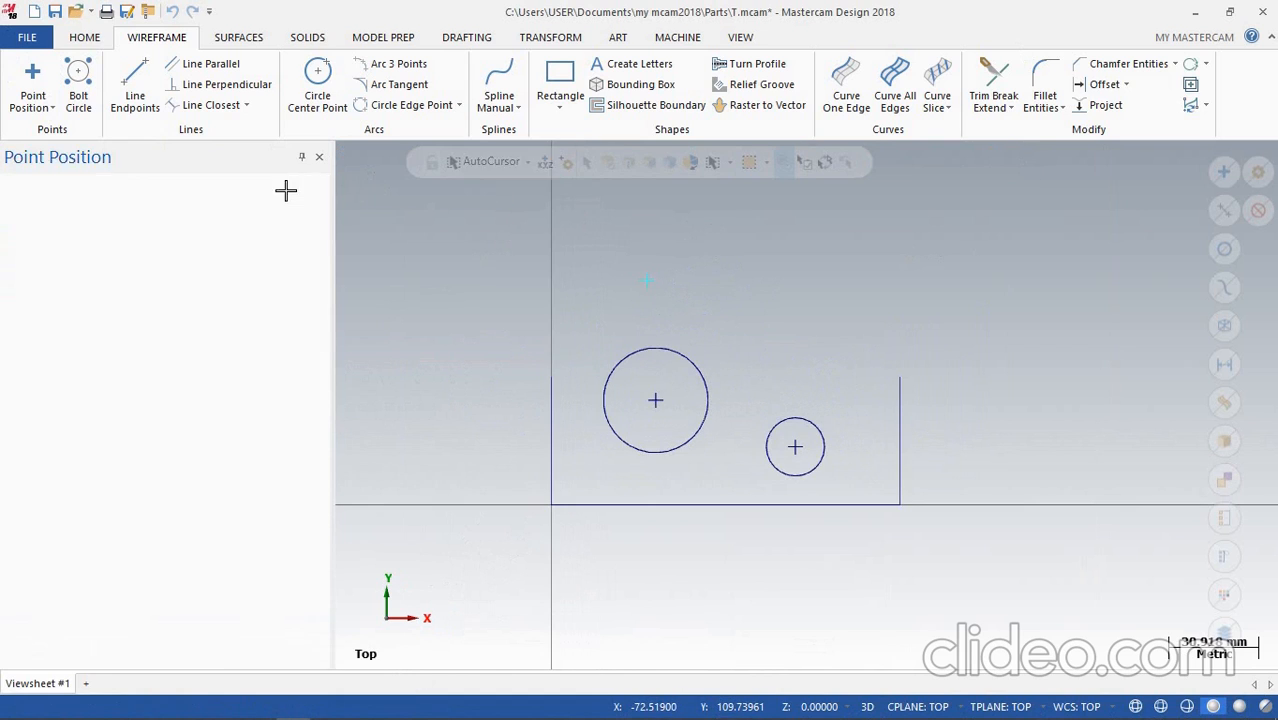
Draw a sloped line from the left edge's upper end to the point at 33,77
left_click(157, 78)
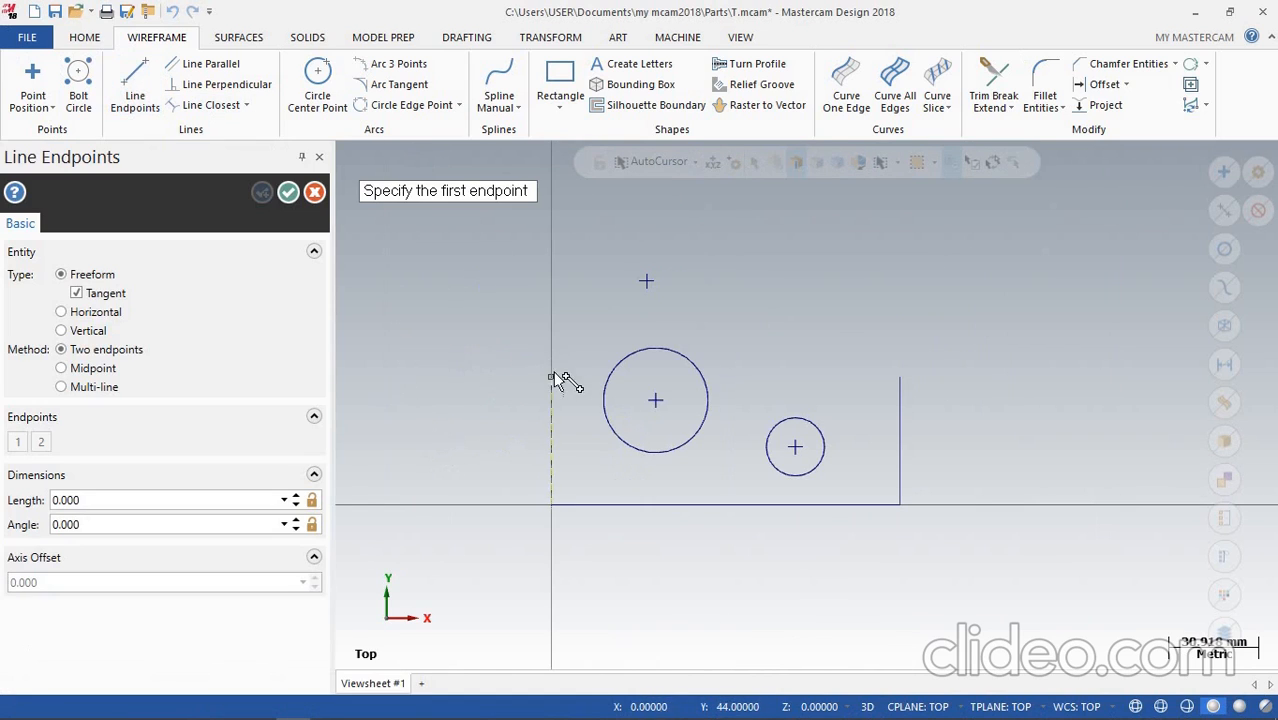
left_click(555, 378)
left_click(646, 281)
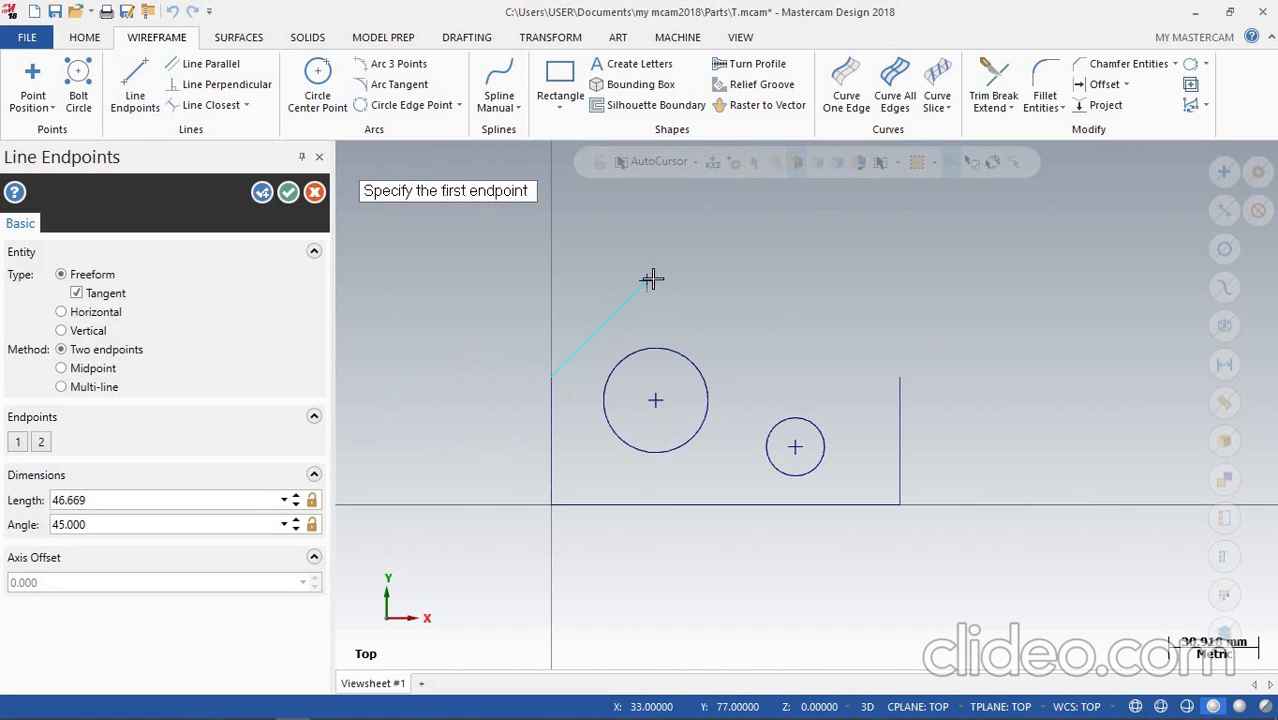
Draw a horizontal top line from the point at 33,77 in the positive X direction, 45 mm long as in the Word drawing
scroll(668, 258, "up", 3)
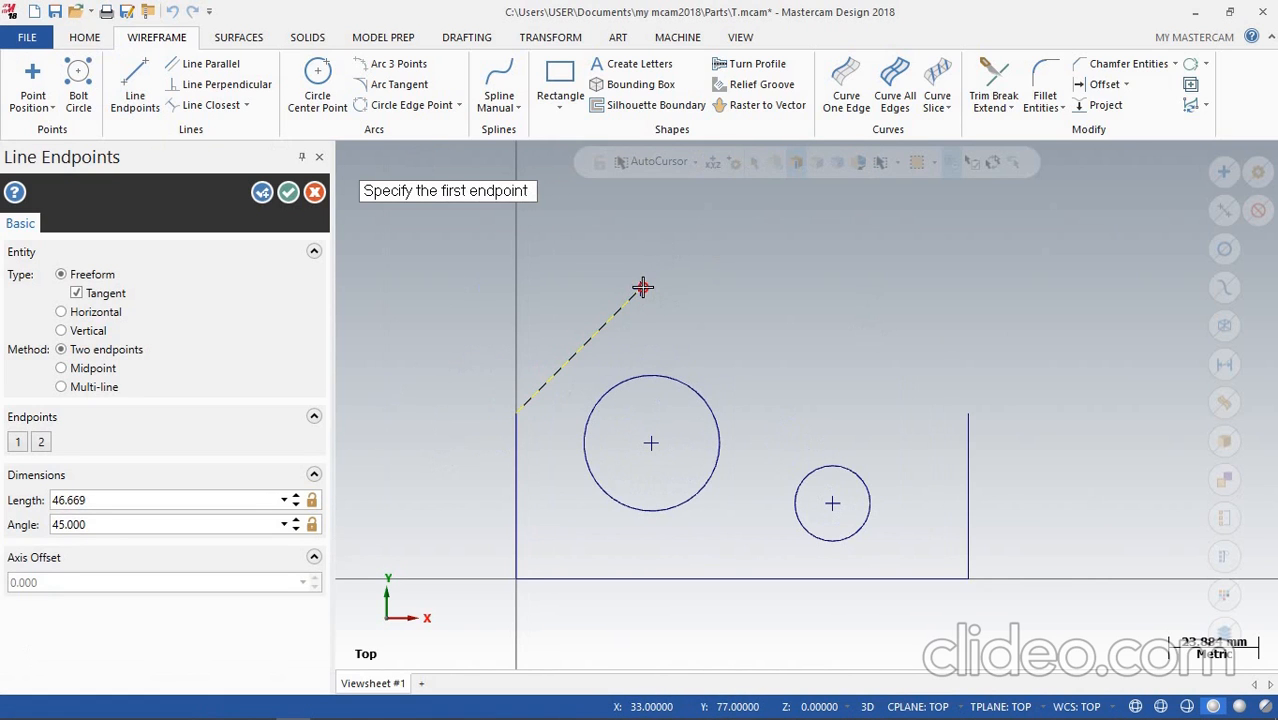
left_click(640, 288)
left_click(864, 281)
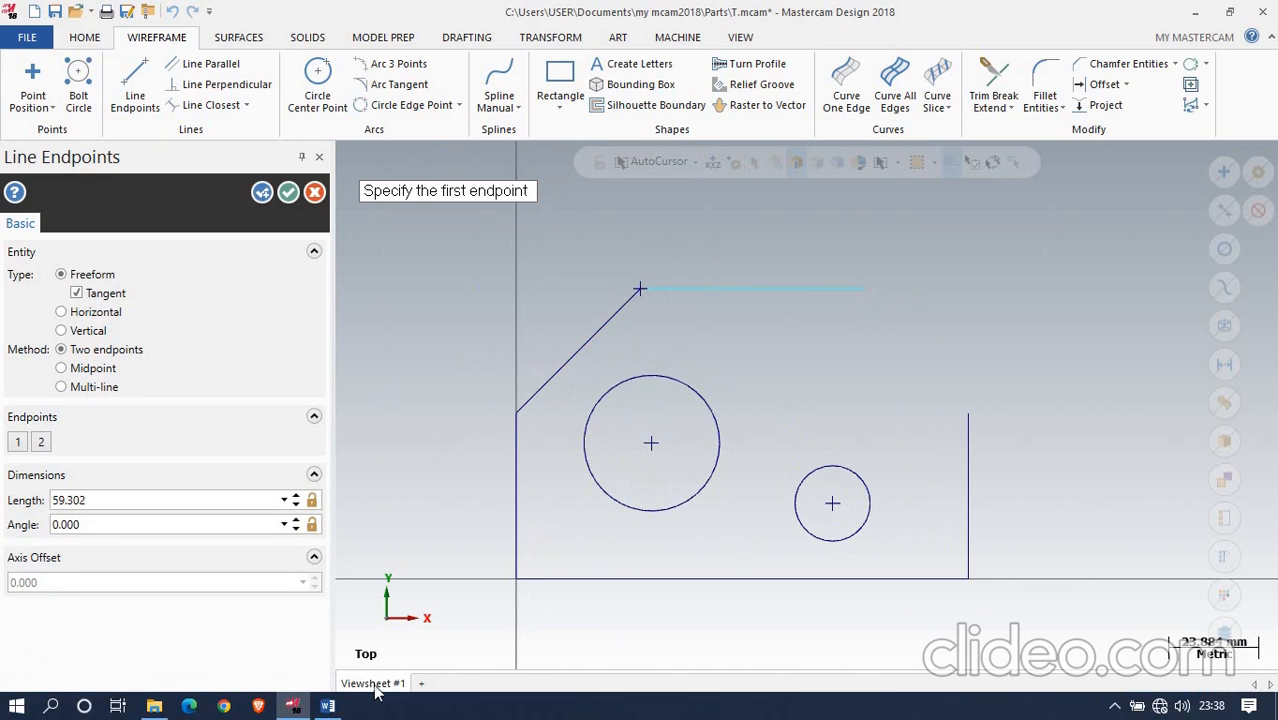
left_click(328, 706)
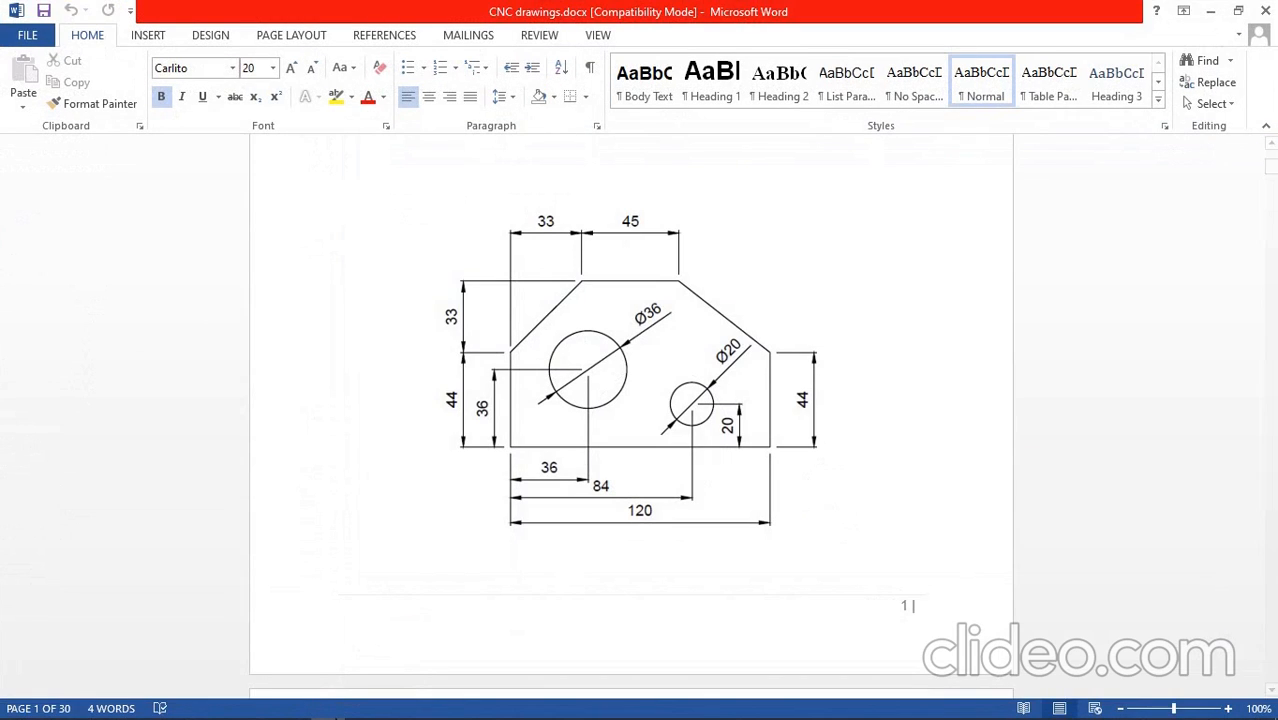
left_click(323, 708)
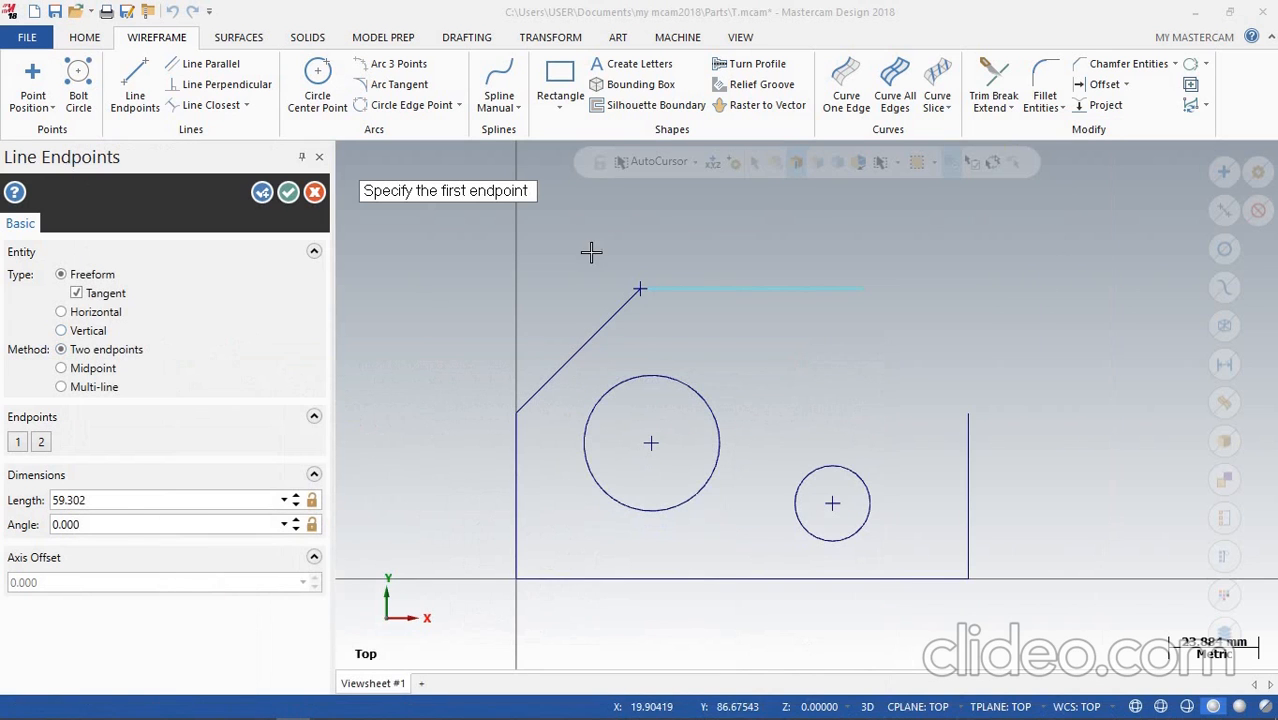
double_click(124, 500)
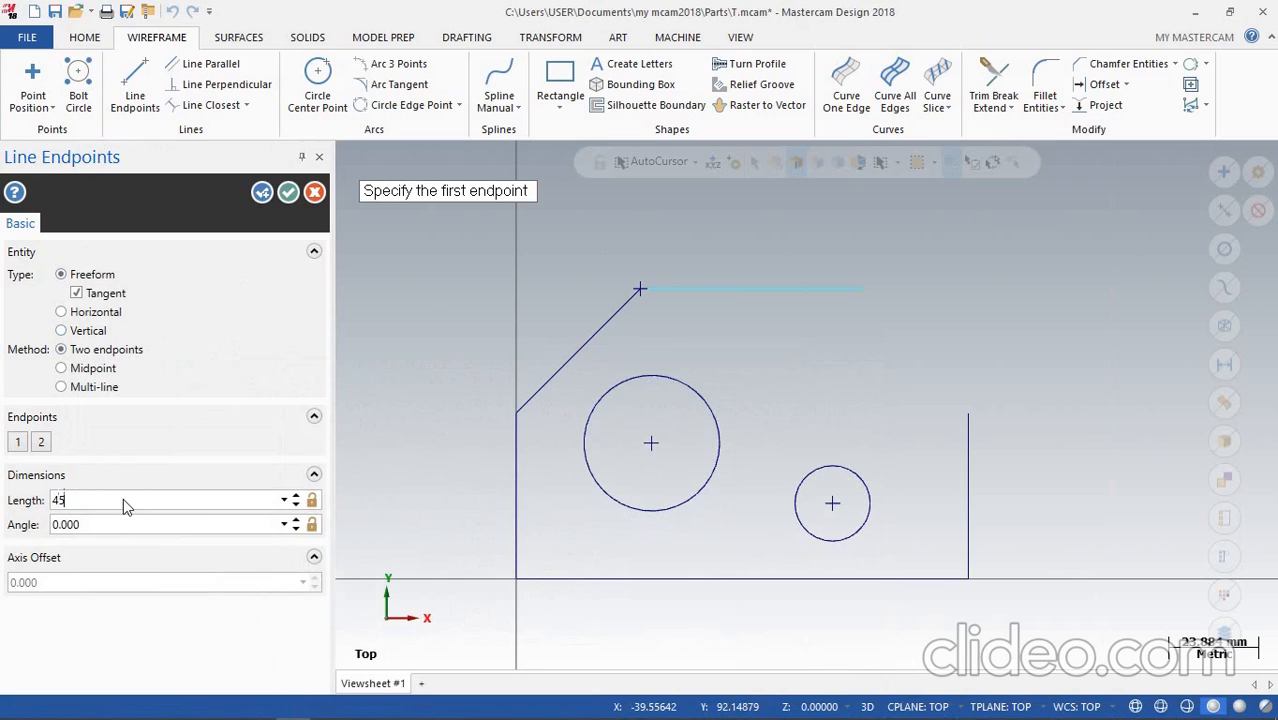
type("45")
key("Return")
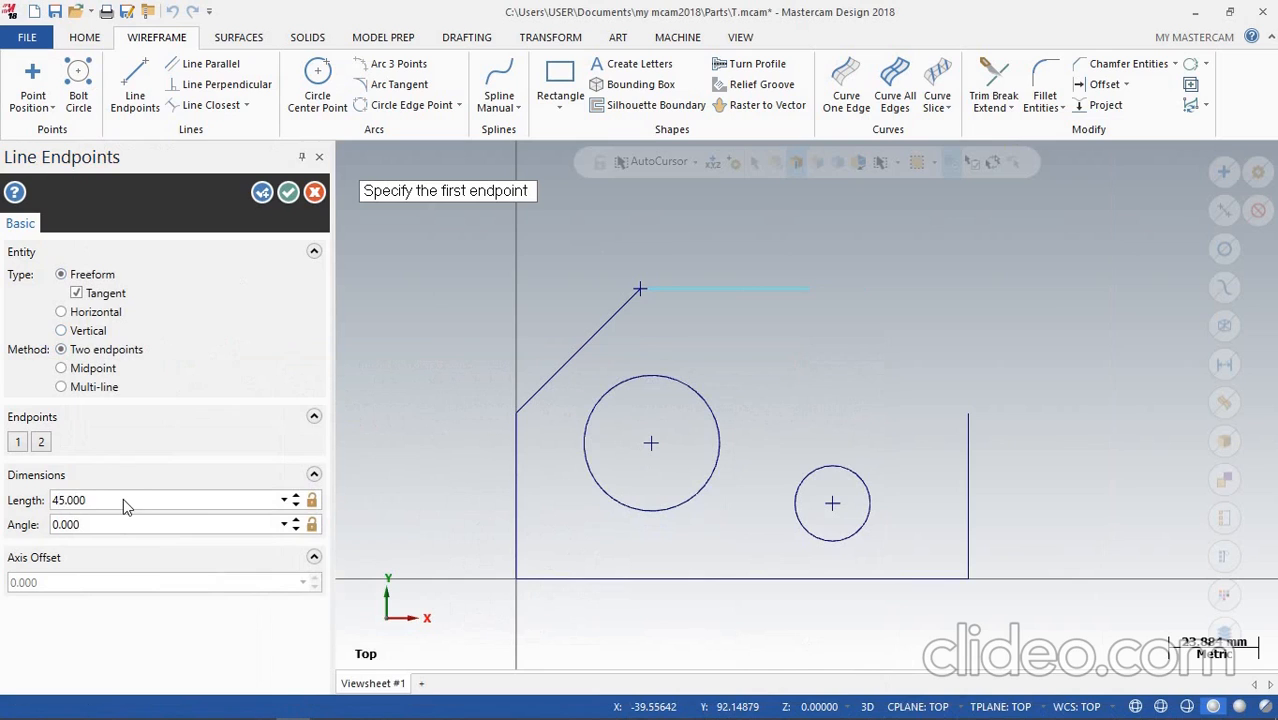
left_click(262, 193)
Close the plate outline with a sloped line from the top line's right end to the right edge's upper end
left_click(811, 289)
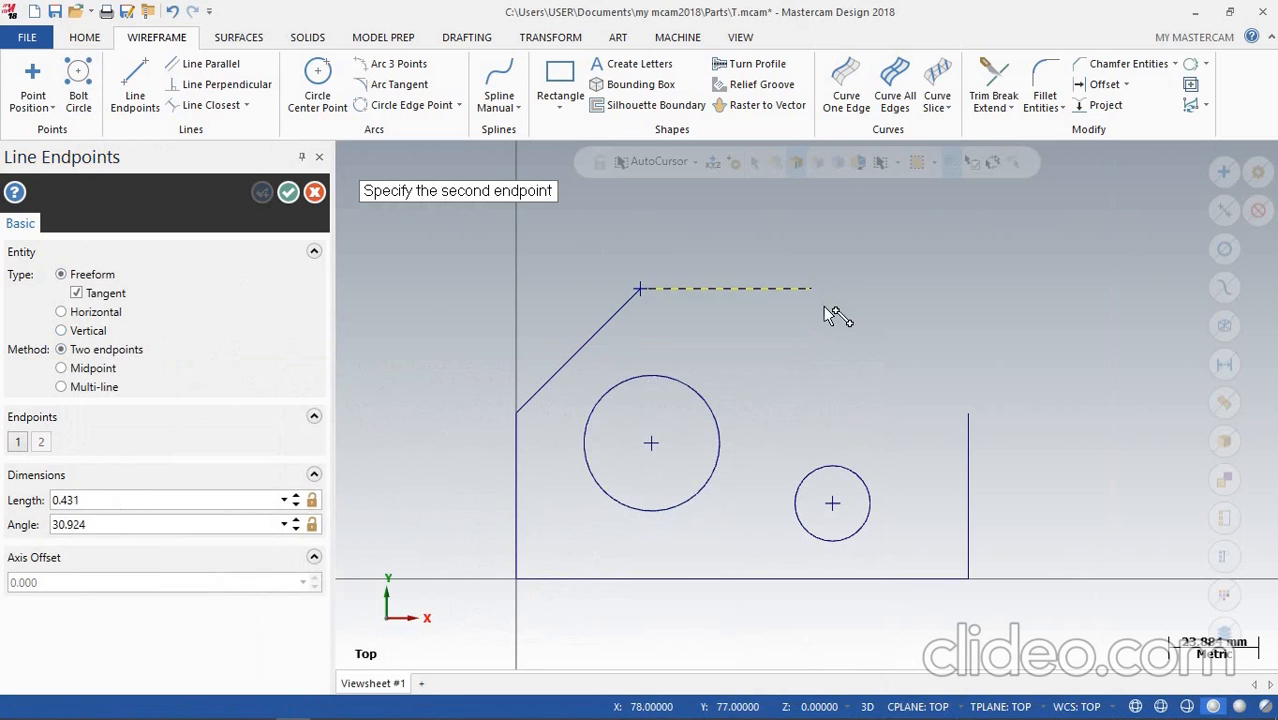
left_click(966, 417)
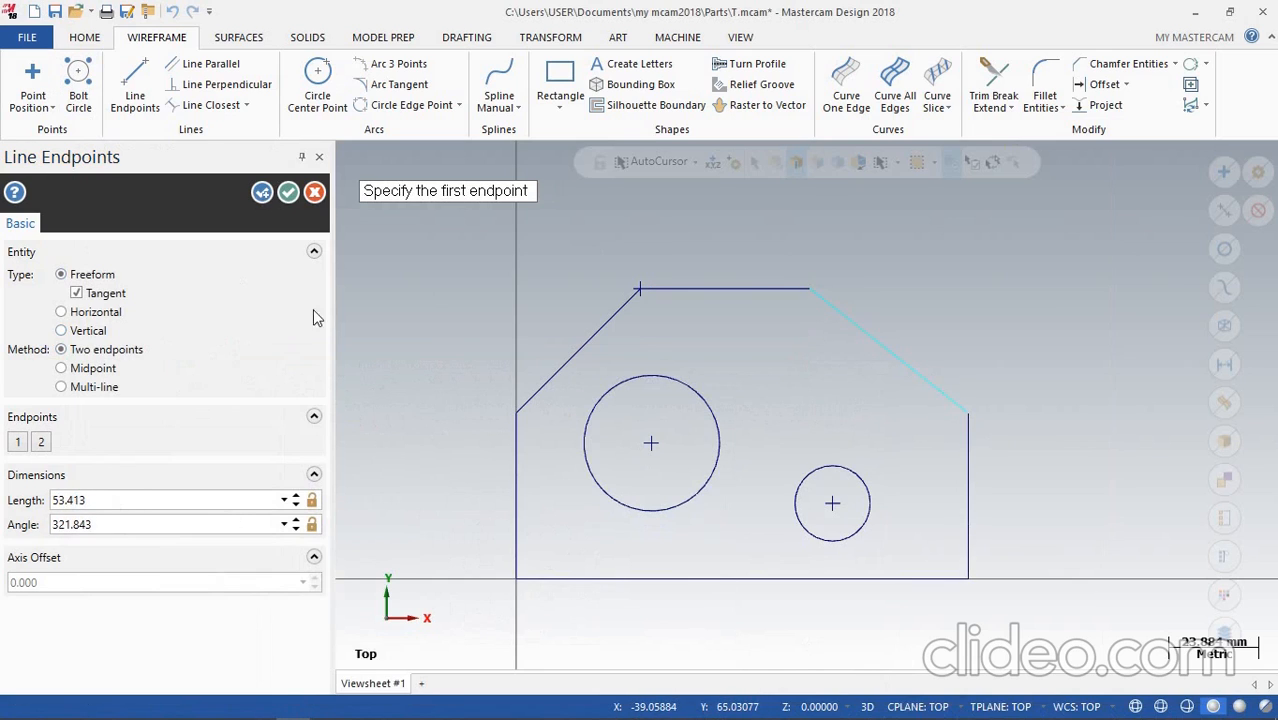
left_click(288, 192)
scroll(616, 424, "down", 2)
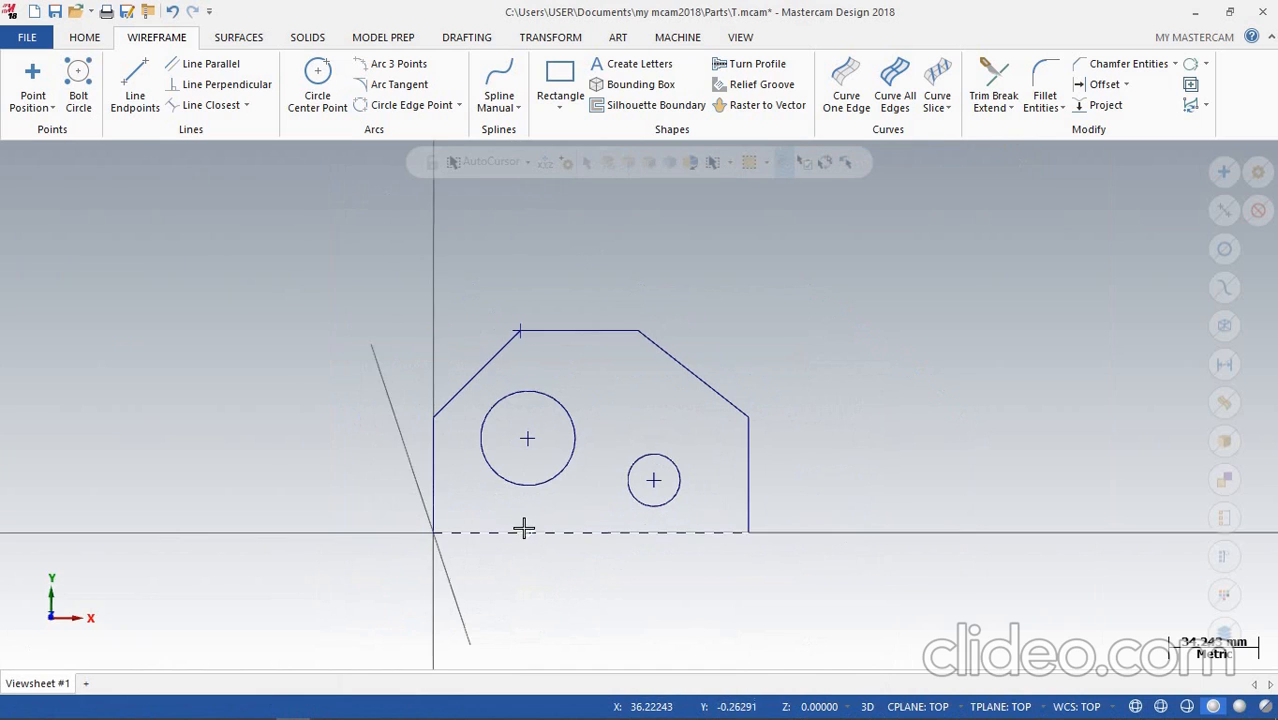
middle_click_drag(524, 528, 639, 405)
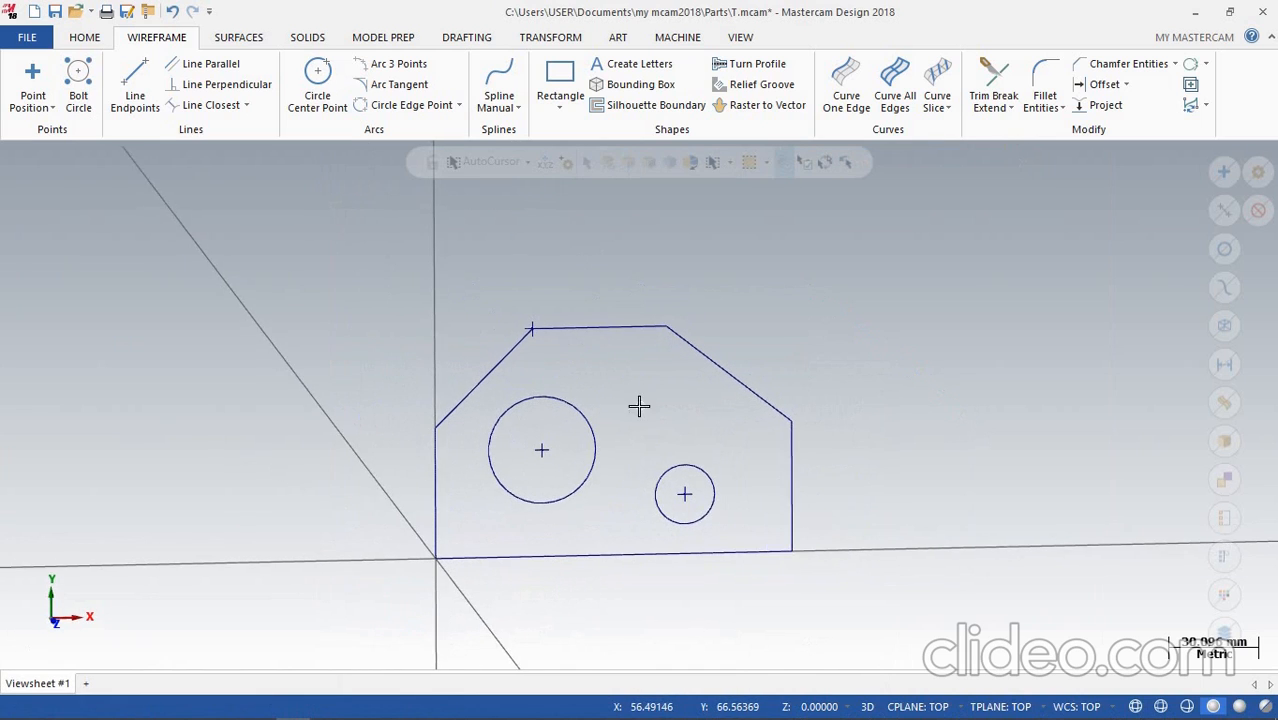
right_click(260, 305)
left_click(379, 411)
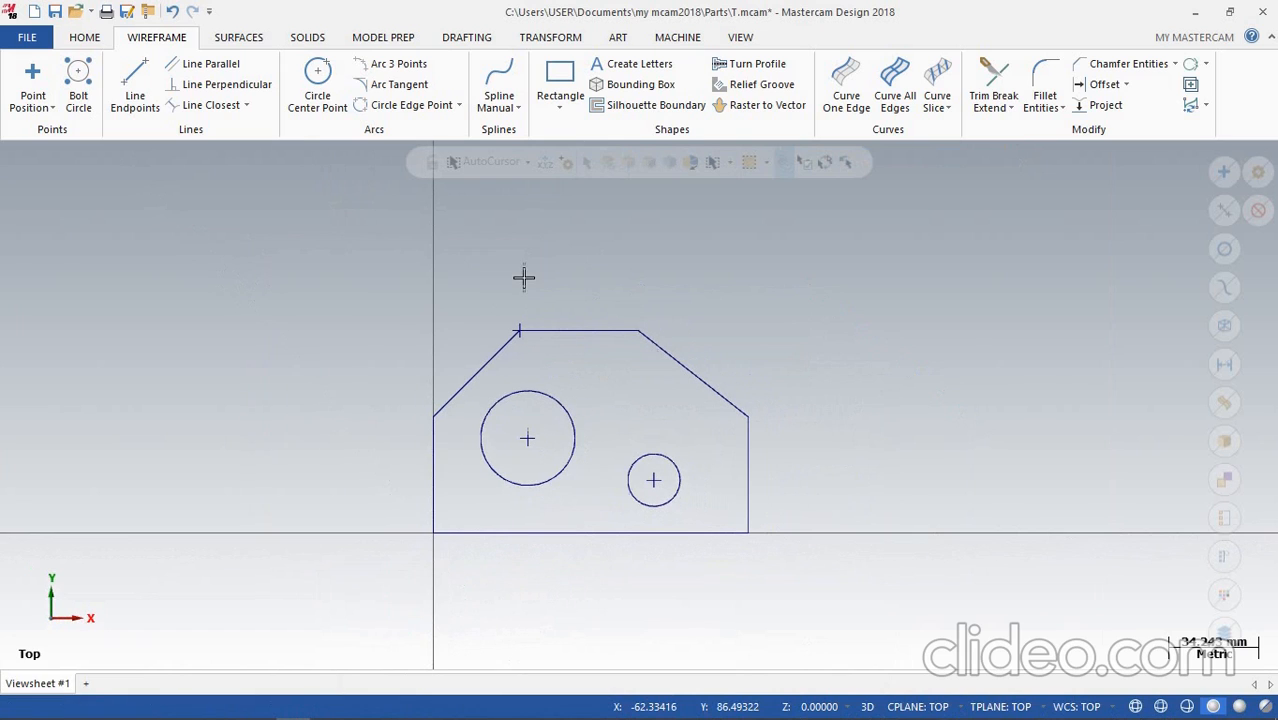
Check the dimension layout in the Word drawing and add a diameter dimension to the larger circle in Mastercam
left_click(458, 42)
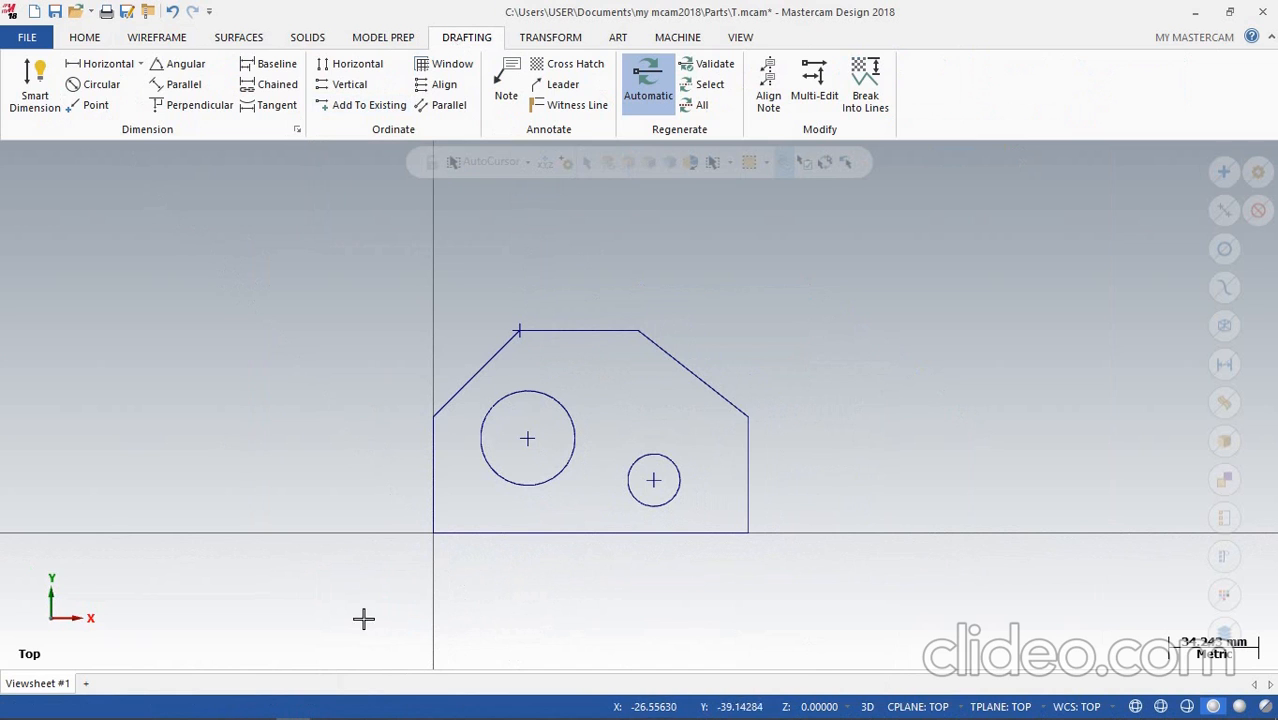
left_click(333, 708)
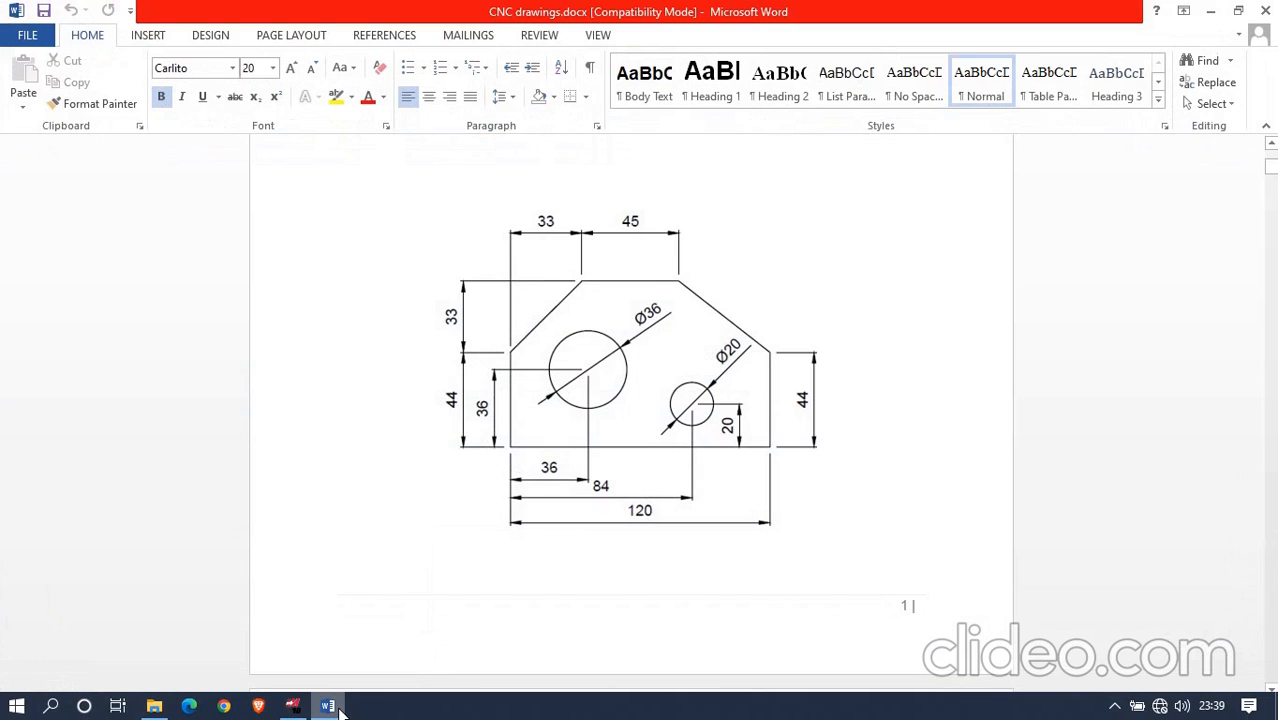
left_click(333, 708)
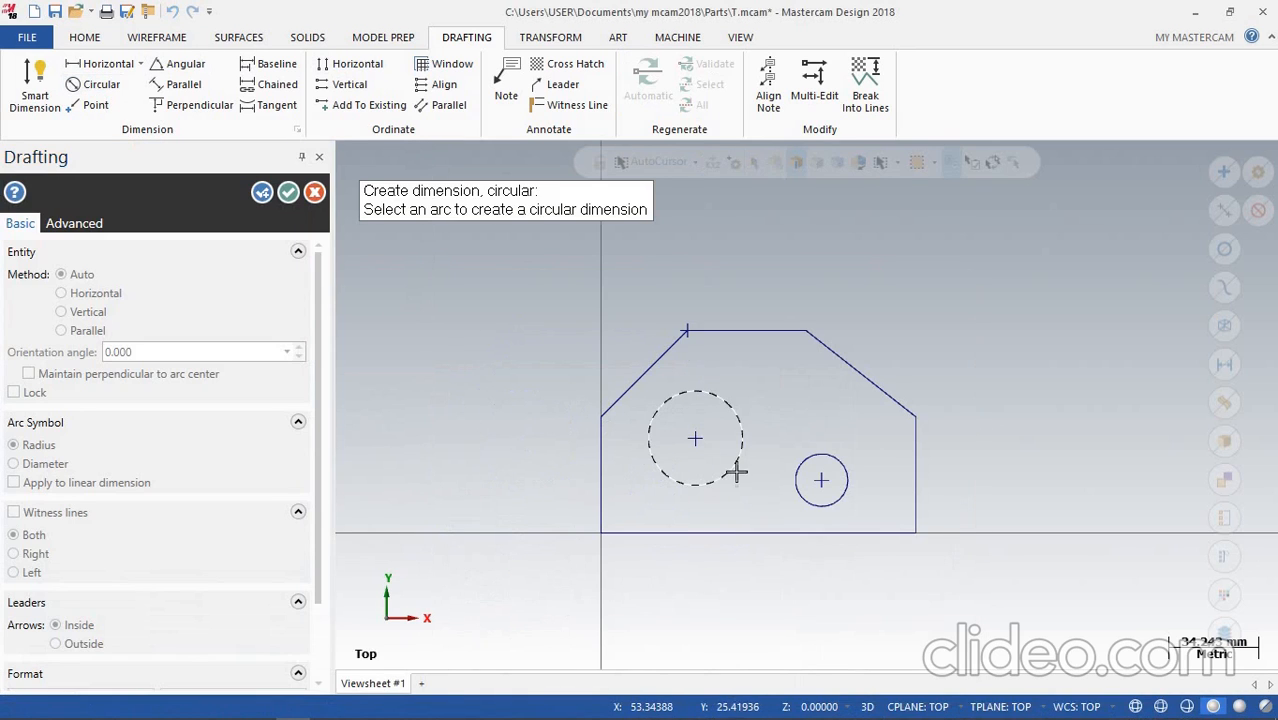
left_click(733, 465)
left_click(770, 385)
scroll(770, 382, "up", 2)
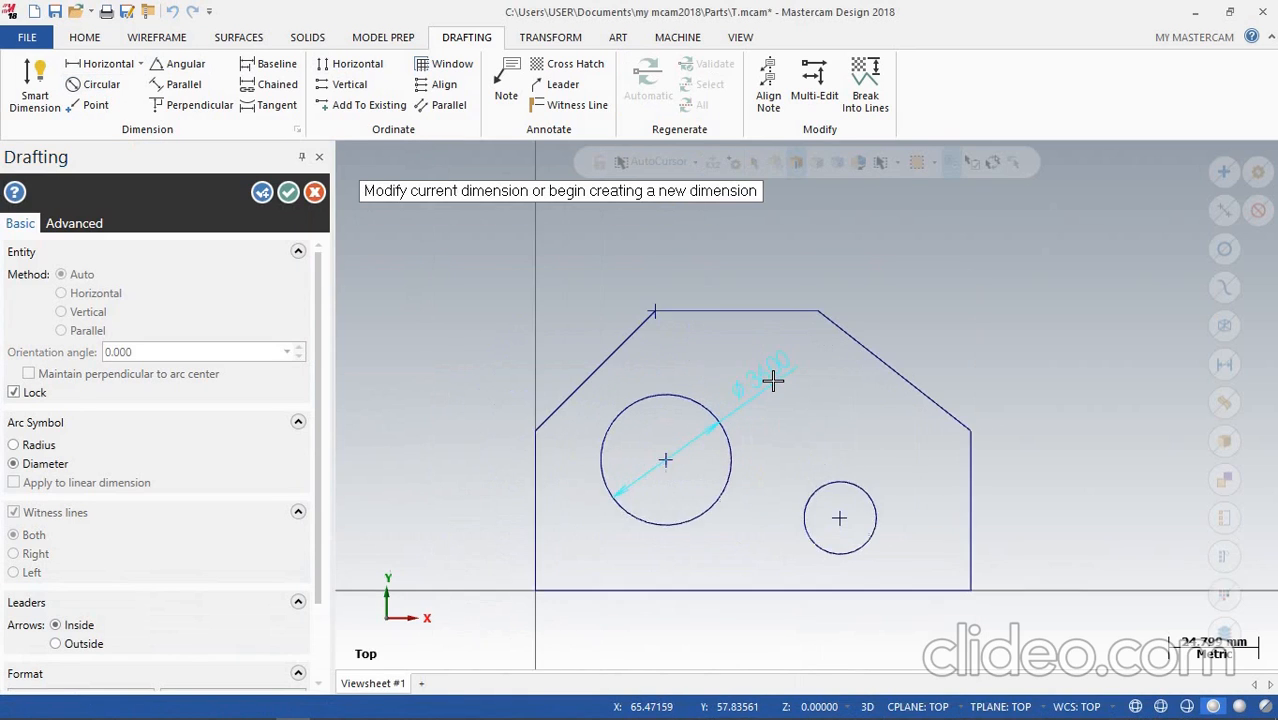
Add a diameter dimension to the smaller circle, with its text outside the circle toward the upper right
left_click(886, 527)
left_click(899, 465)
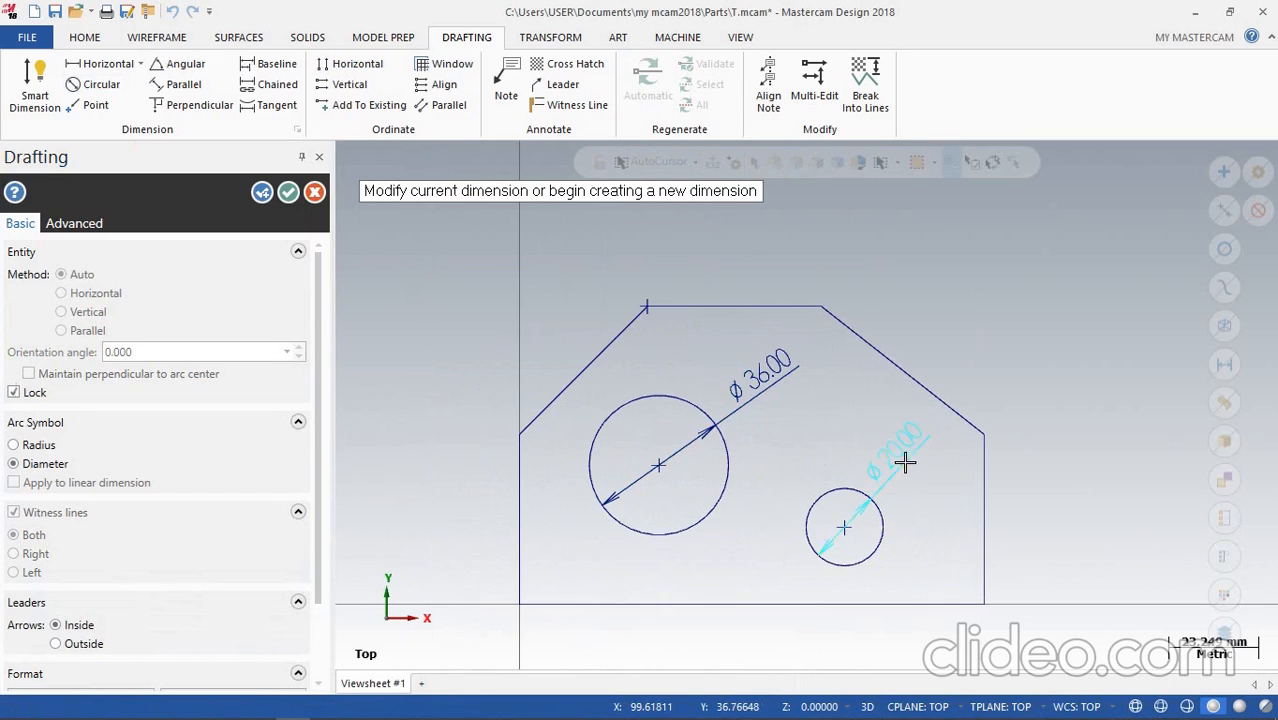
scroll(893, 525, "down", 2)
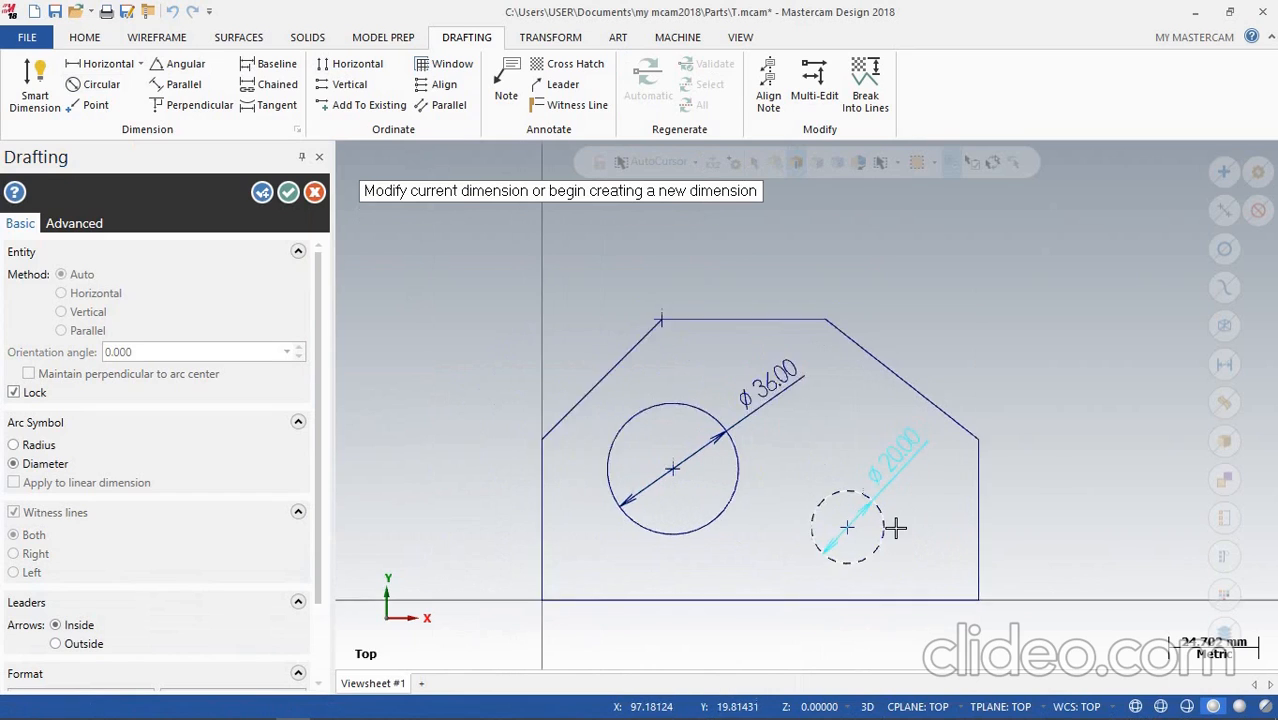
left_click(287, 192)
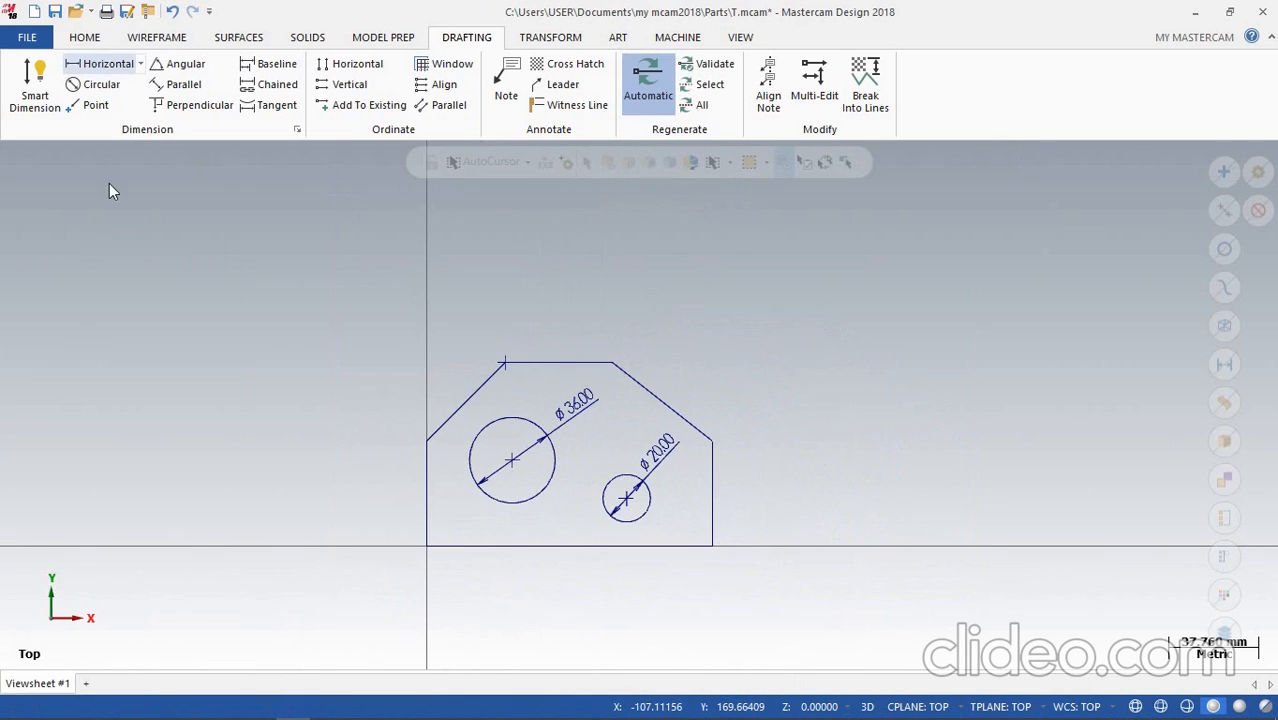
Add a horizontal dimension between the base line's two ends, placed below the plate
left_click(595, 546)
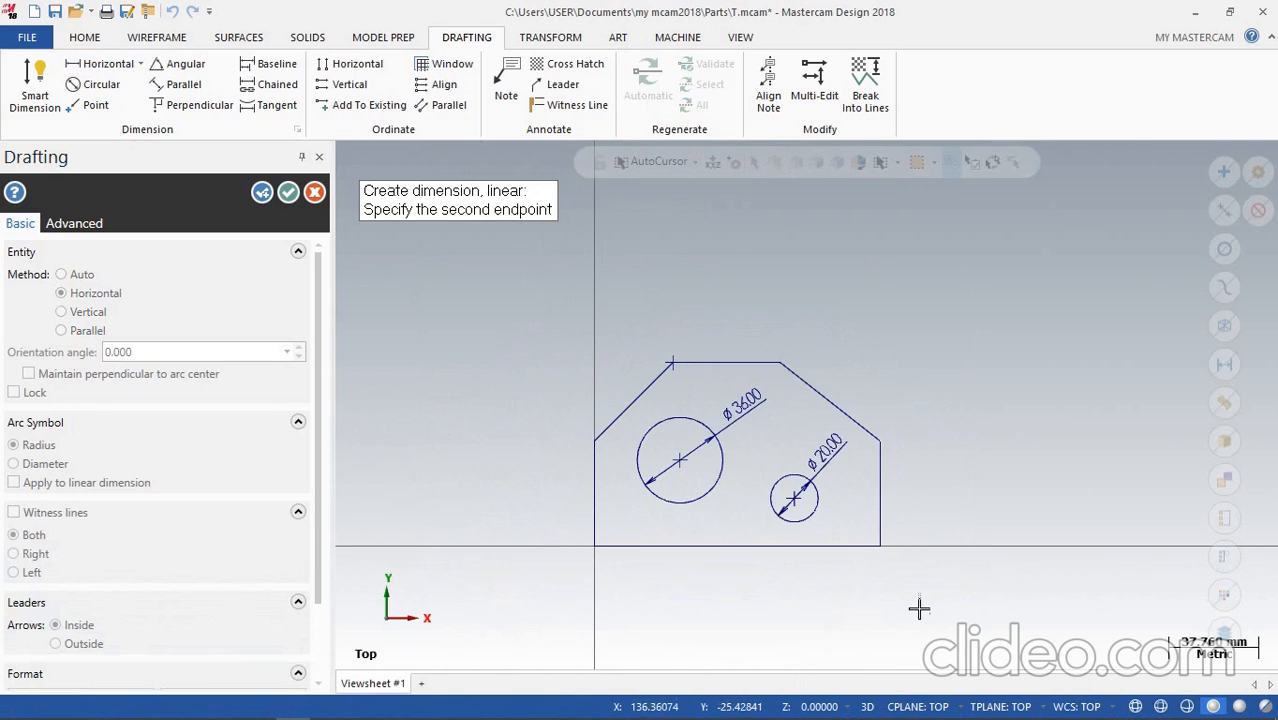
left_click(880, 546)
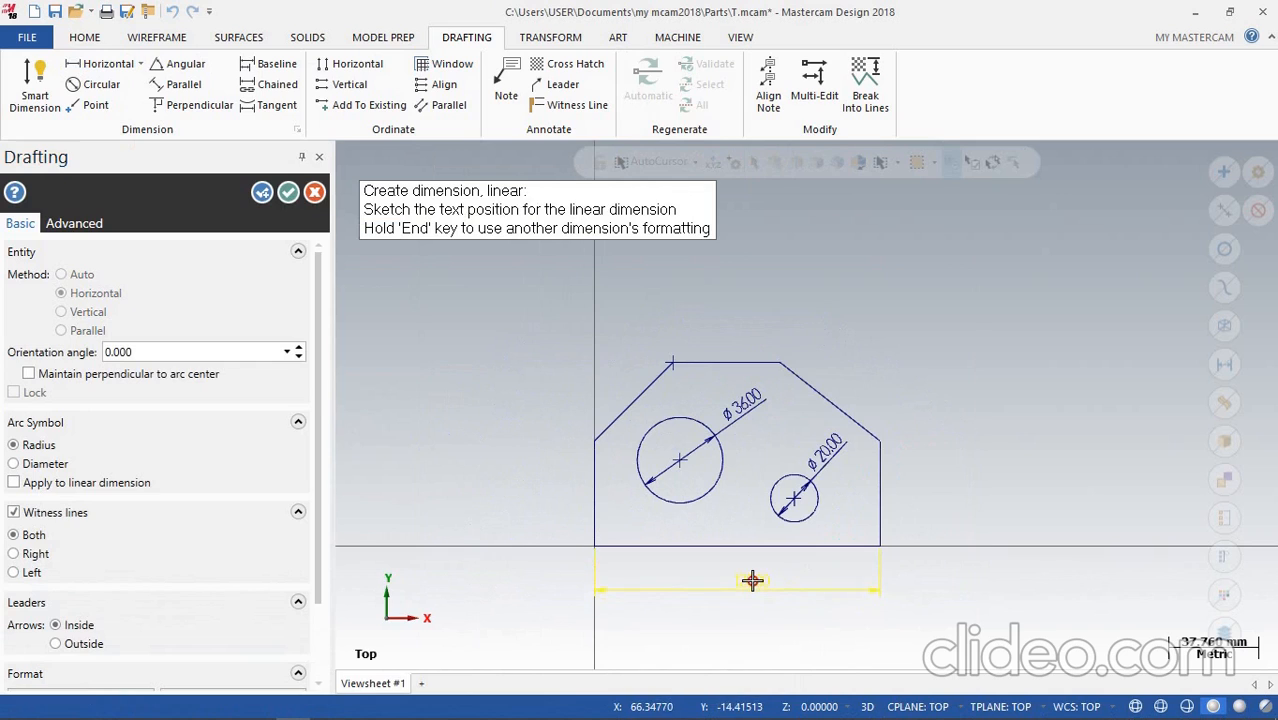
left_click(752, 580)
scroll(827, 616, "up", 2)
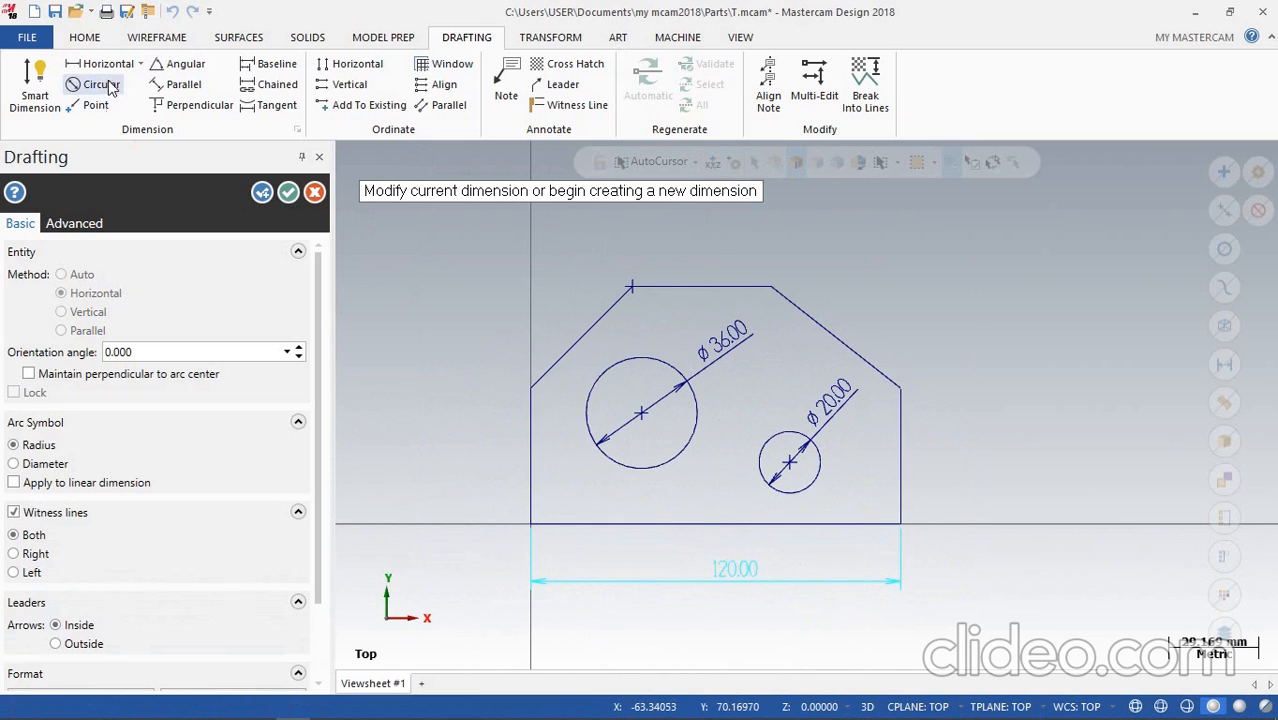
Add a horizontal dimension from the plate's lower-left corner to the smaller circle's center, placed between the base line and the overall width dimension
left_click(531, 524)
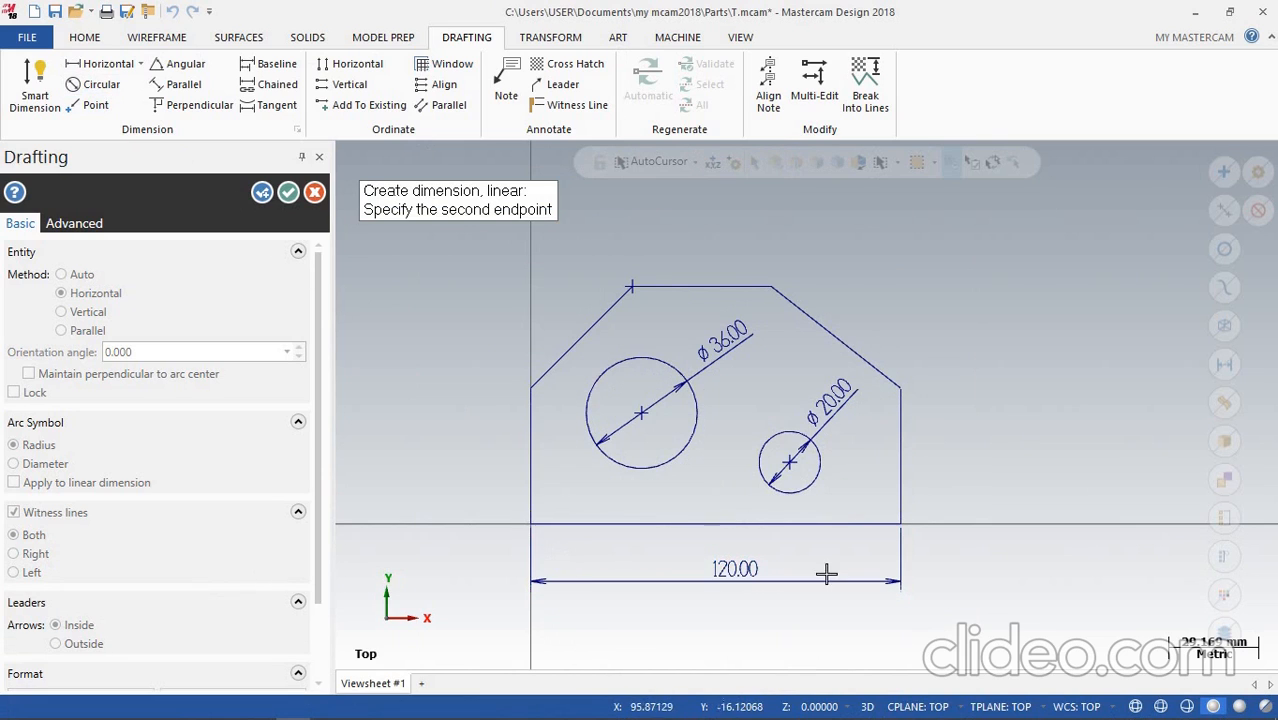
left_click(789, 461)
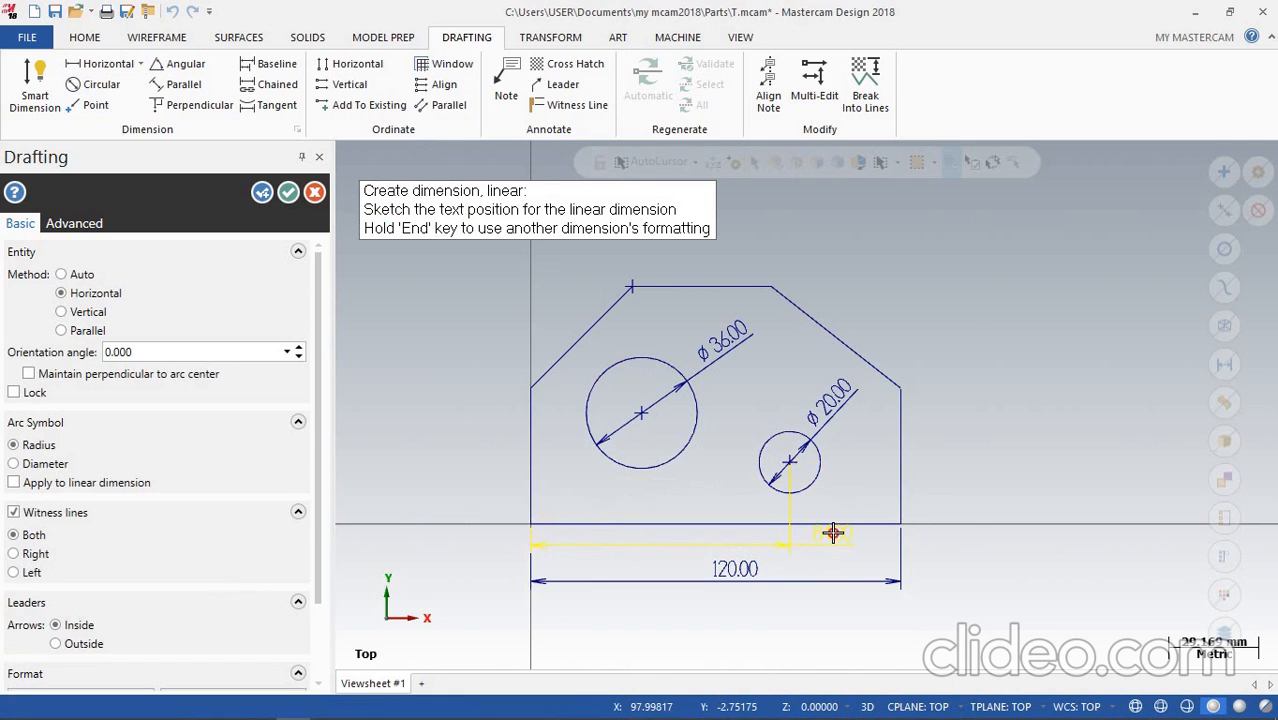
left_click(833, 533)
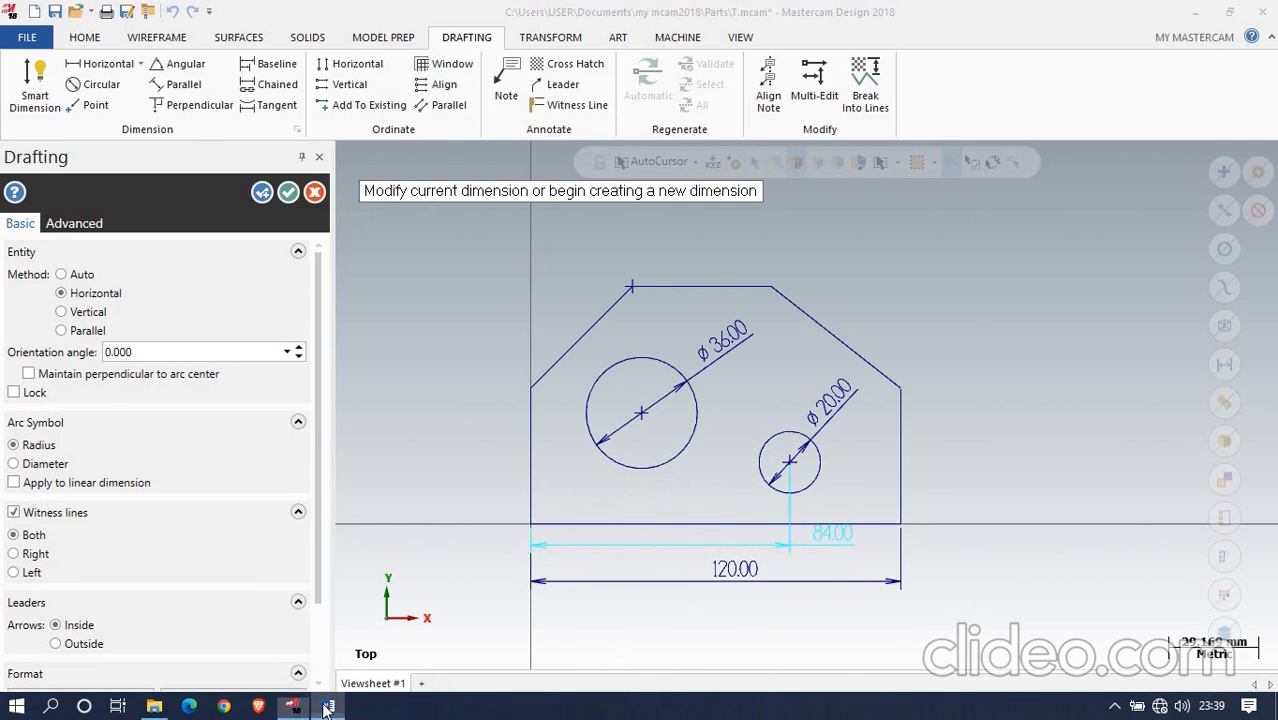
Add a horizontal dimension from the plate's lower-left corner to the larger circle's center, placed just above the base line
left_click(327, 707)
left_click(327, 707)
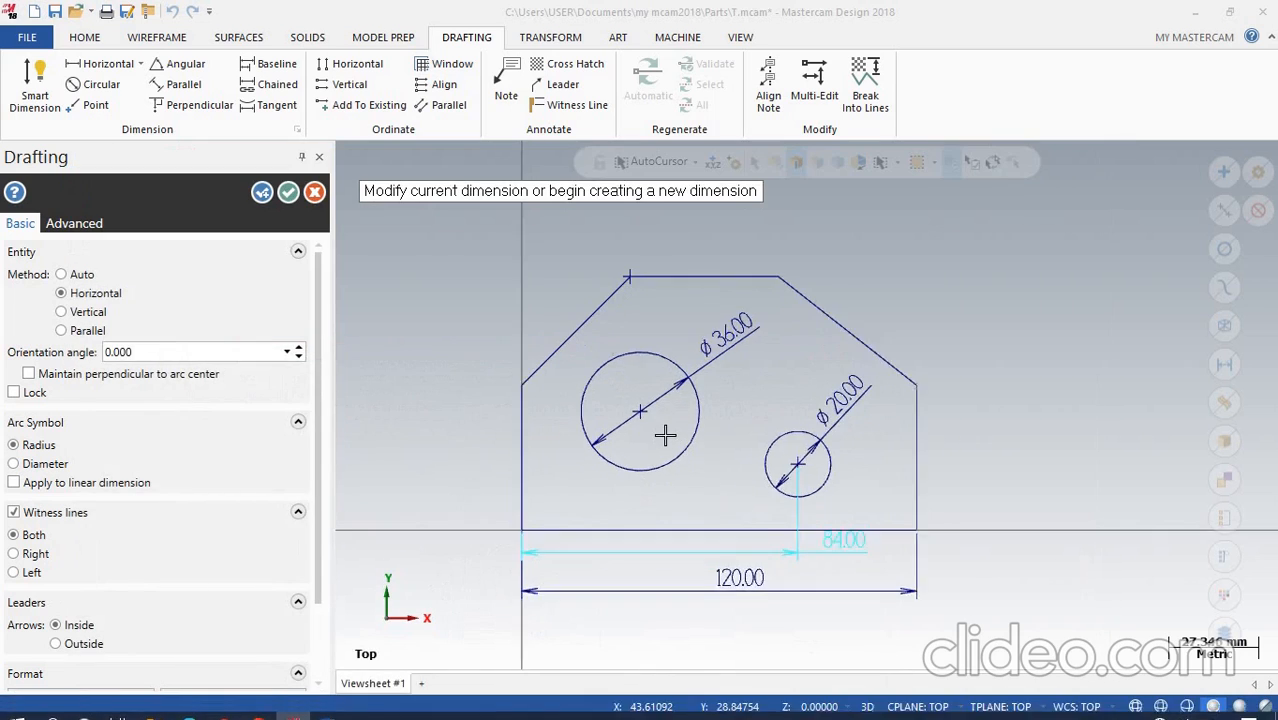
left_click(511, 537)
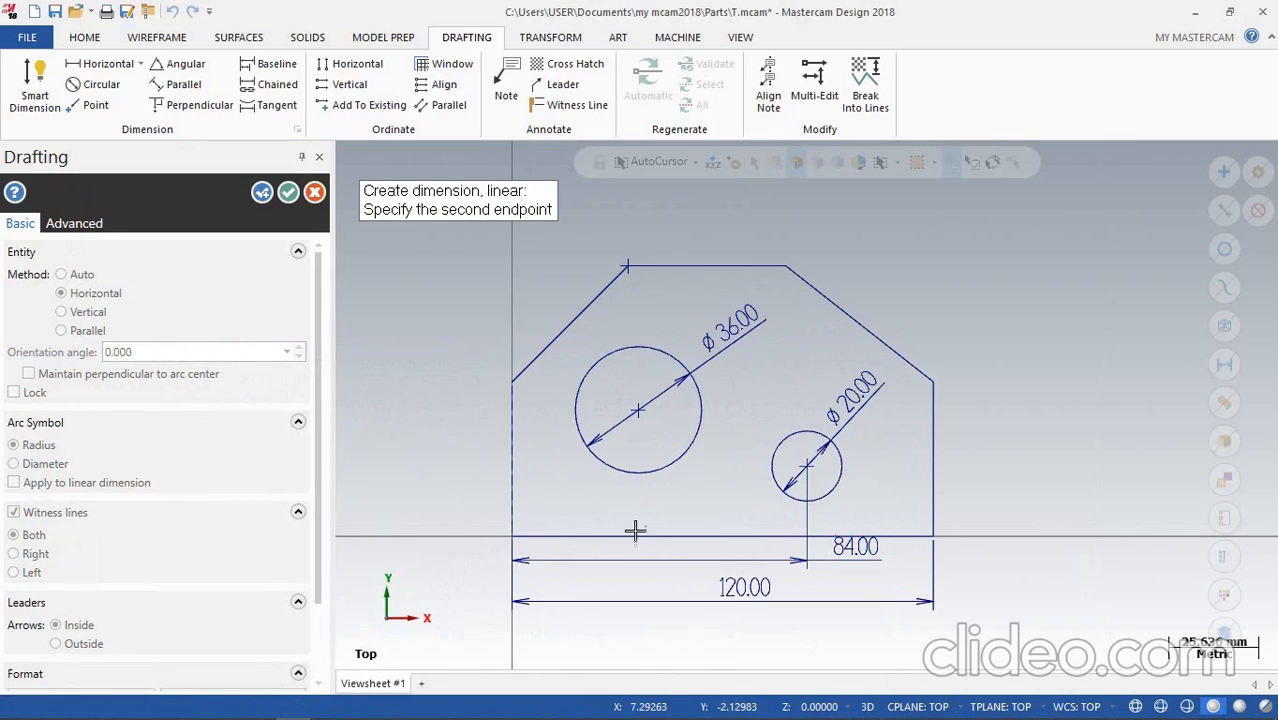
left_click(645, 419)
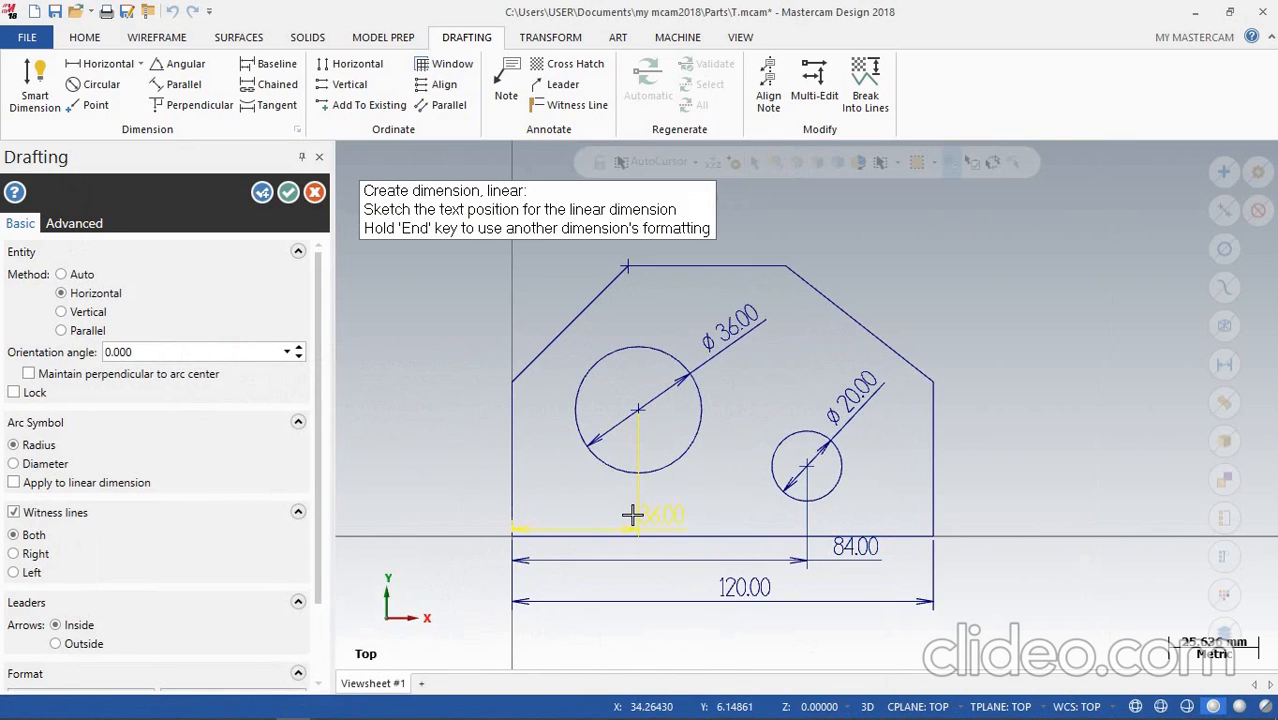
left_click(632, 514)
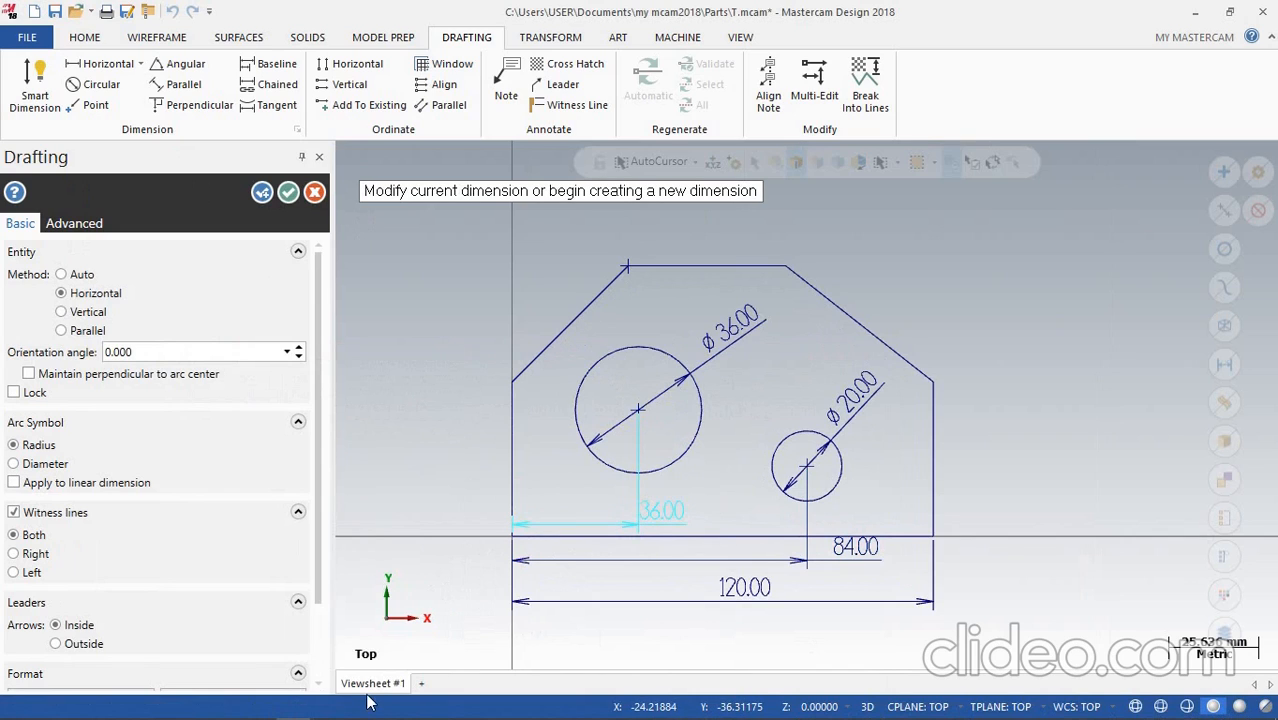
Add a vertical dimension from the smaller circle's center to the plate's lower-left corner, placed just outside the right edge
scroll(566, 450, "up", 2)
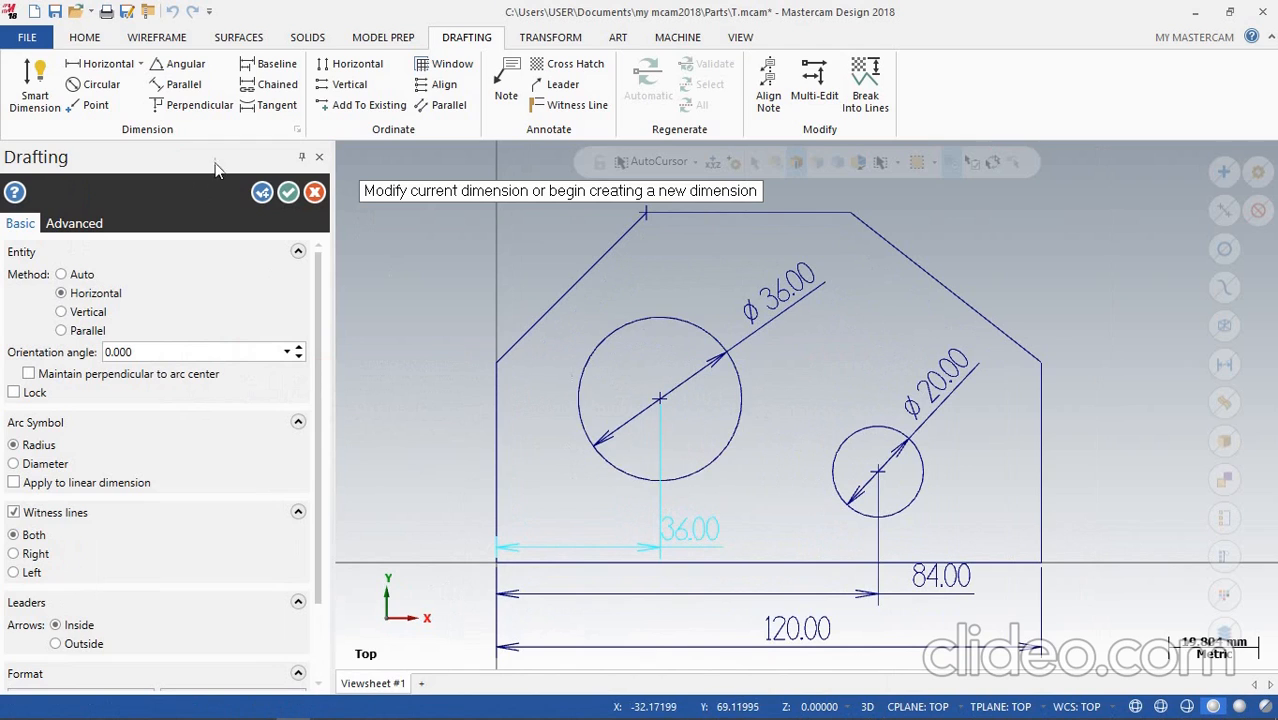
left_click(140, 63)
left_click(115, 99)
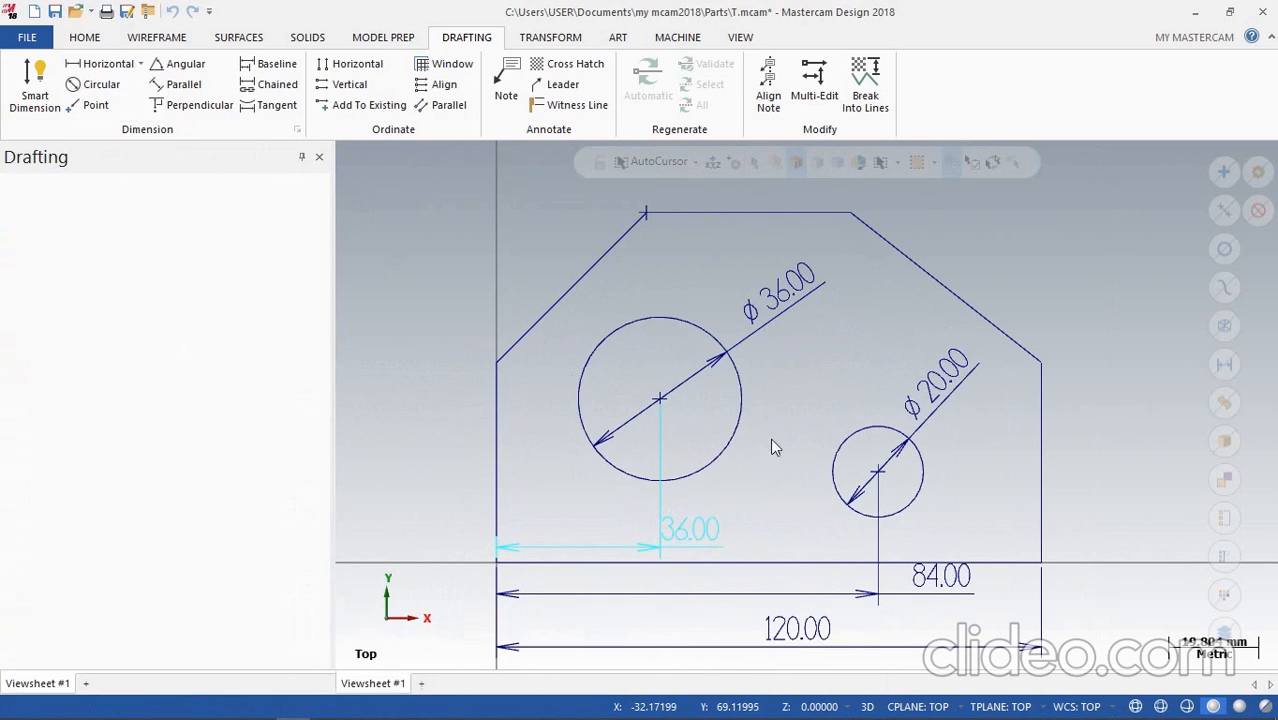
left_click(879, 472)
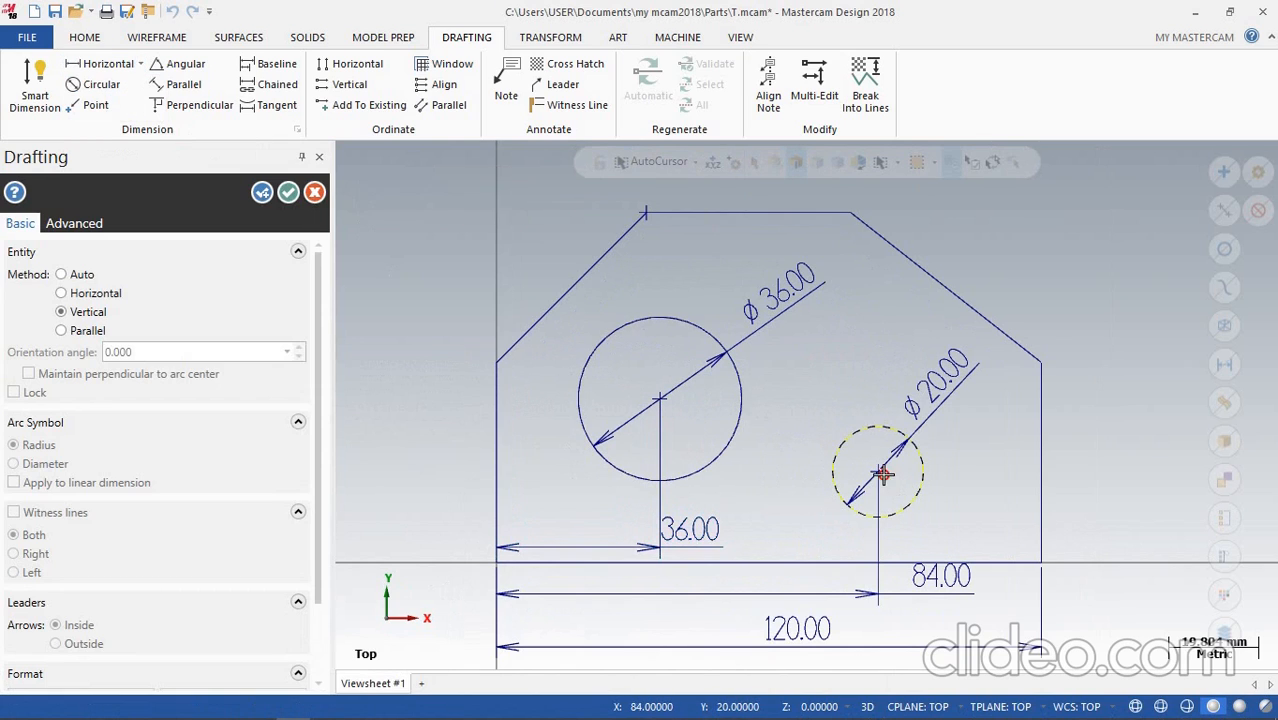
left_click(499, 564)
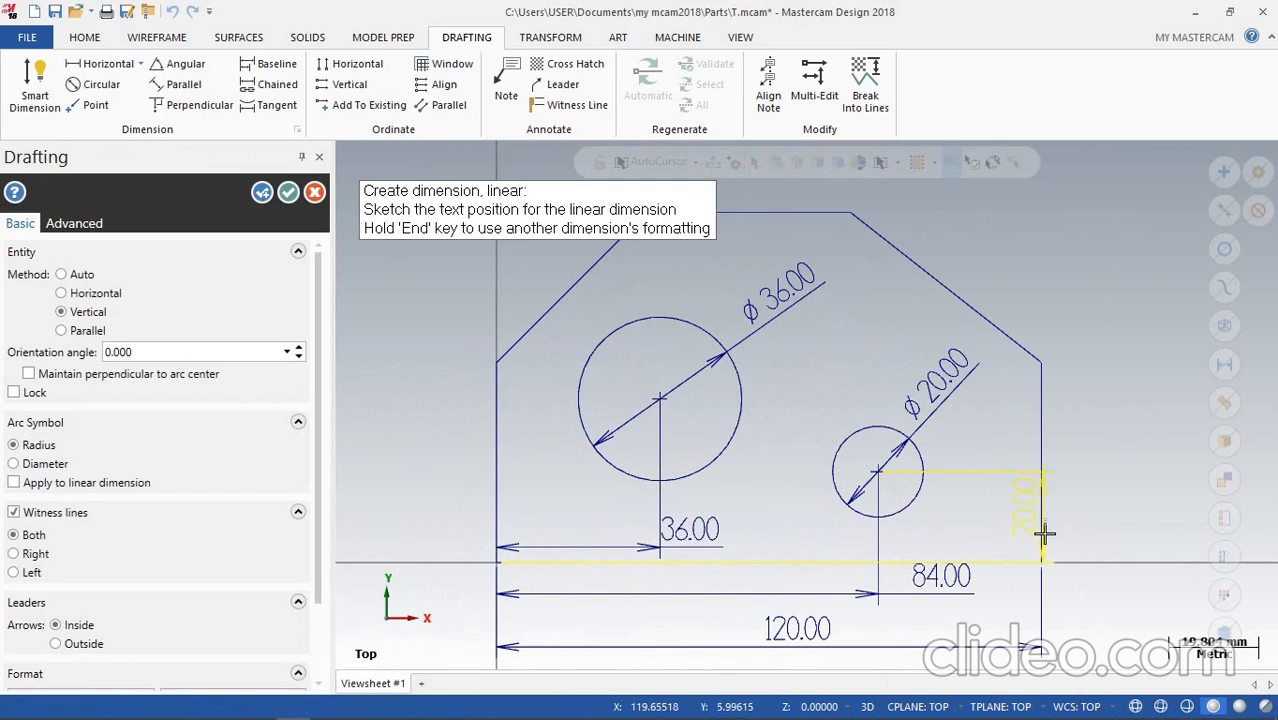
left_click(1083, 513)
Add a vertical dimension from the larger circle's center to the plate's lower-left corner, placed outside the left edge
scroll(695, 490, "up", 2)
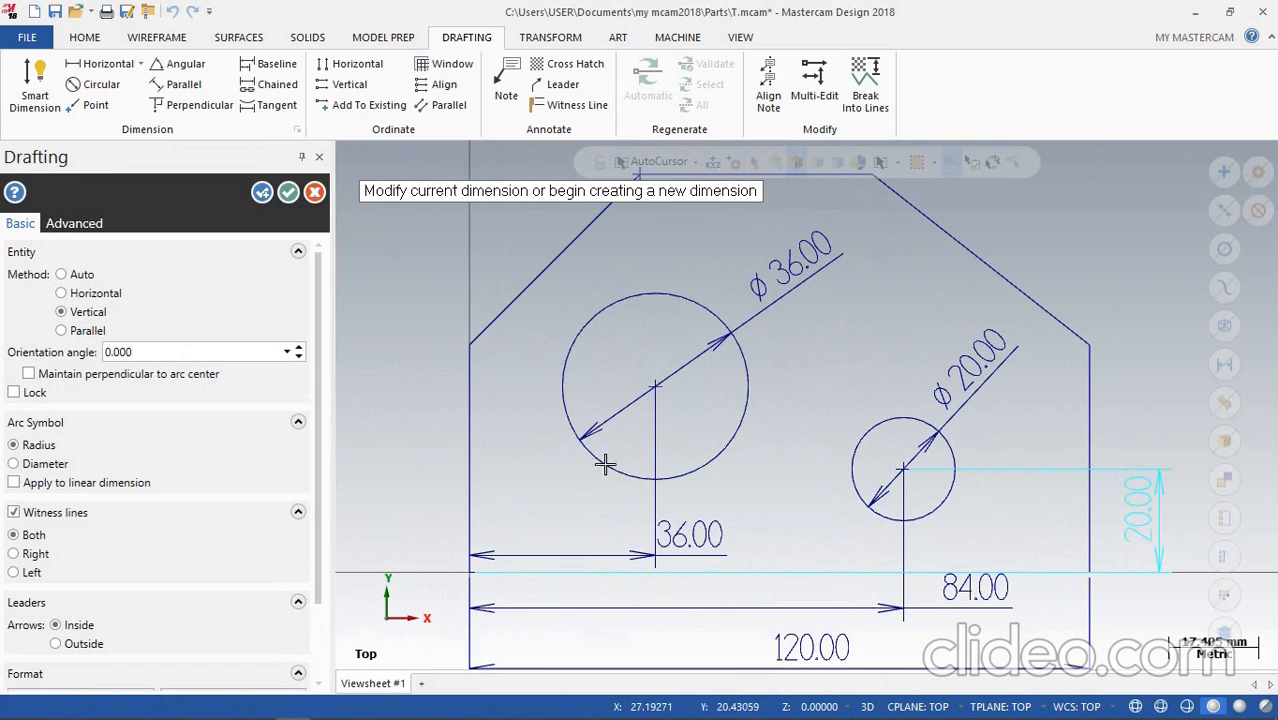
left_click(655, 388)
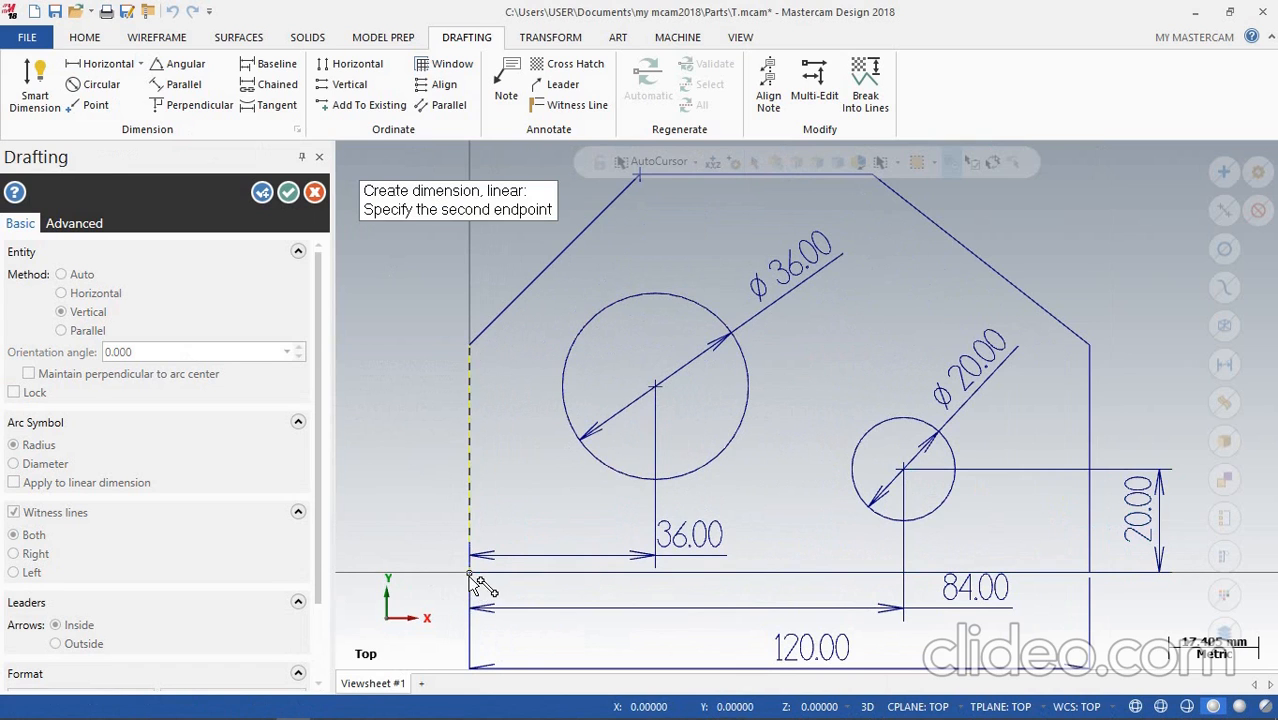
left_click(470, 576)
left_click(407, 484)
scroll(642, 465, "down", 3)
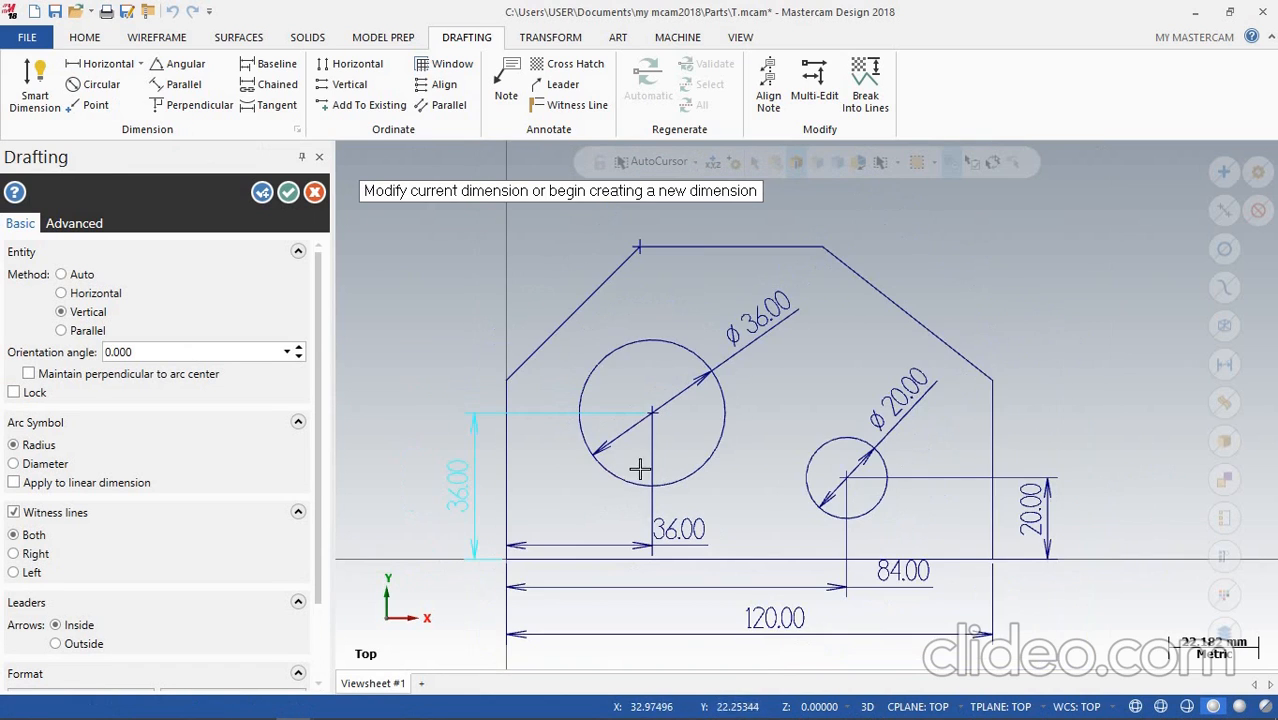
Add a vertical dimension along the plate's right edge, placed outside the smaller circle's height dimension
scroll(545, 391, "down", 2)
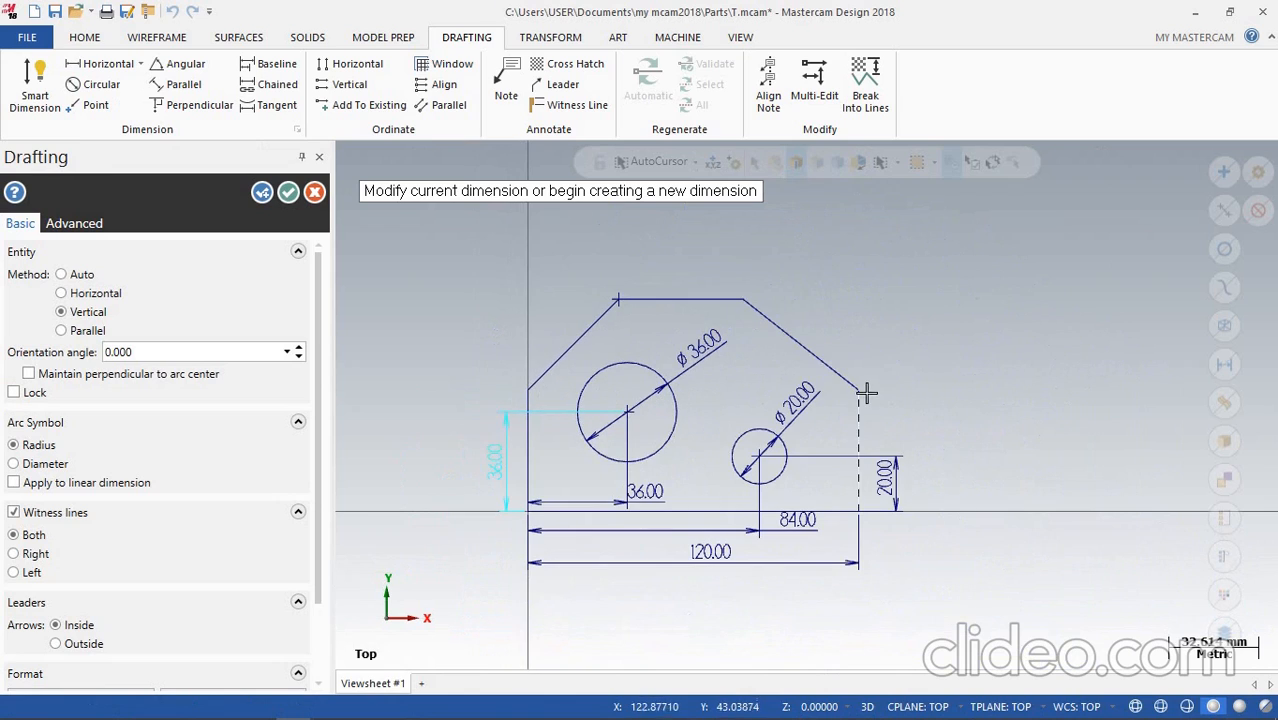
left_click(866, 394)
left_click(862, 516)
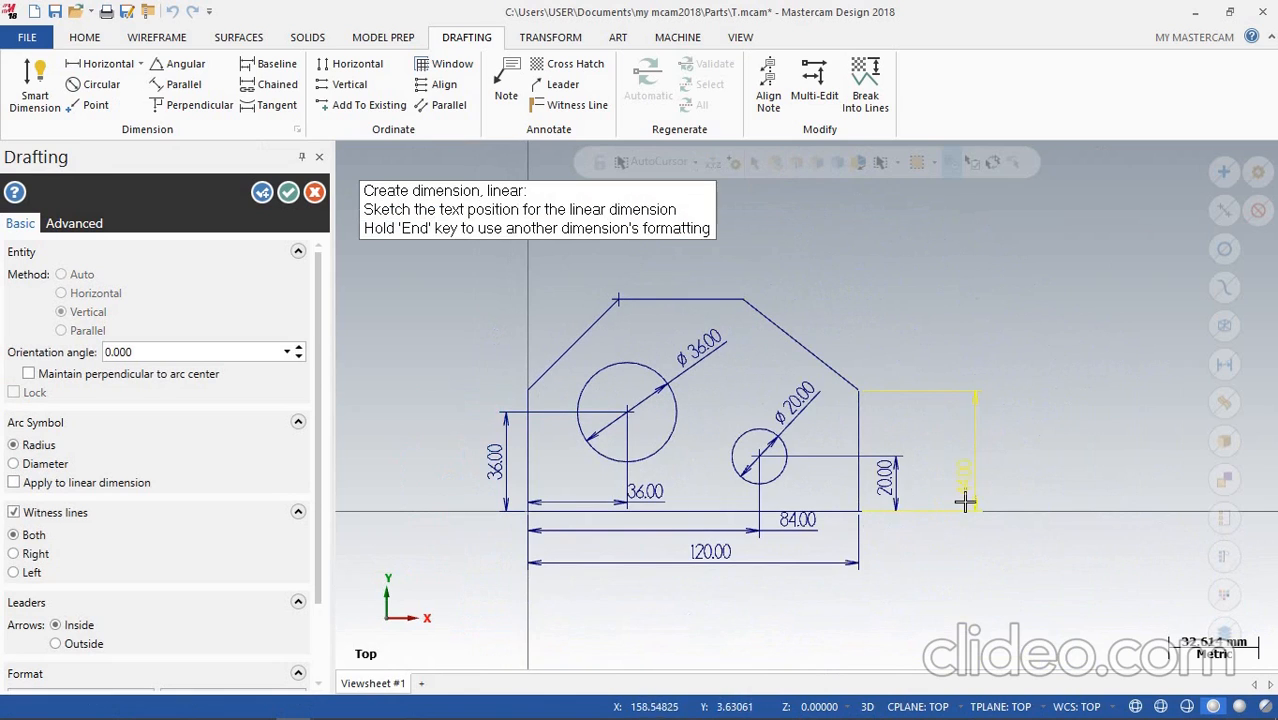
left_click(984, 489)
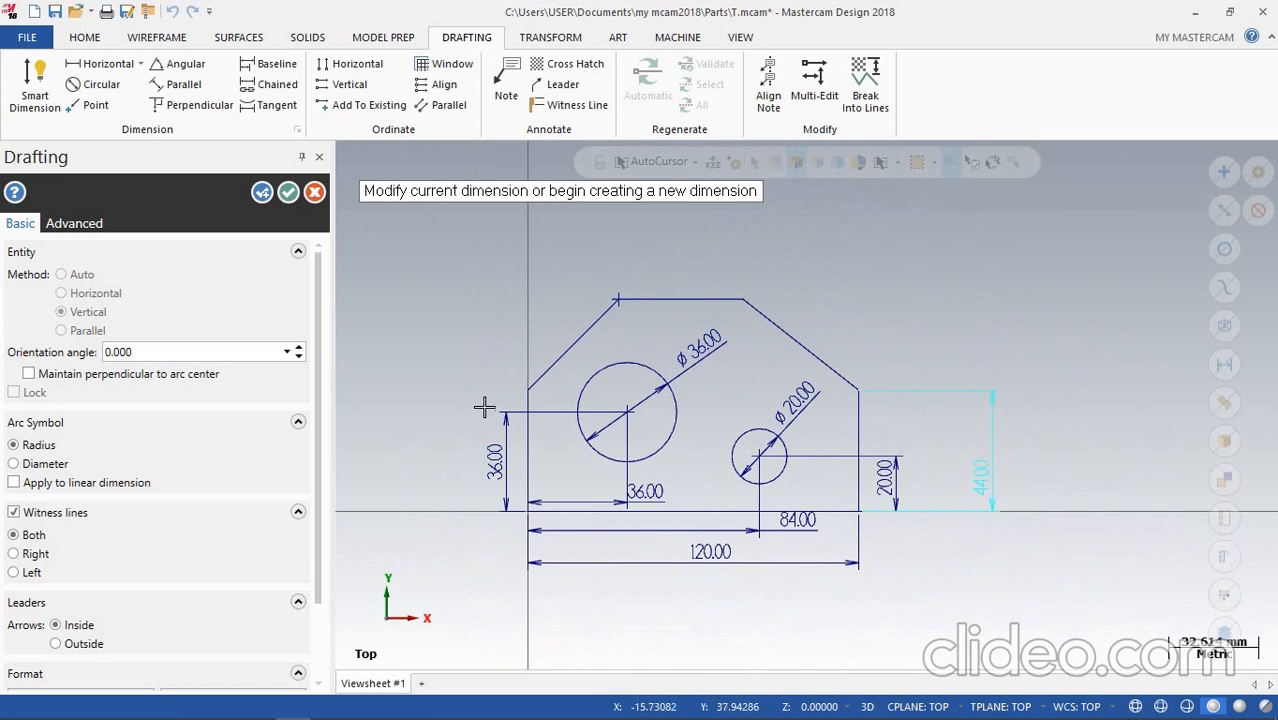
Add a vertical dimension across the right sloped line's two ends, placed to the right of the plate, and finish dimensioning
scroll(551, 437, "up", 2)
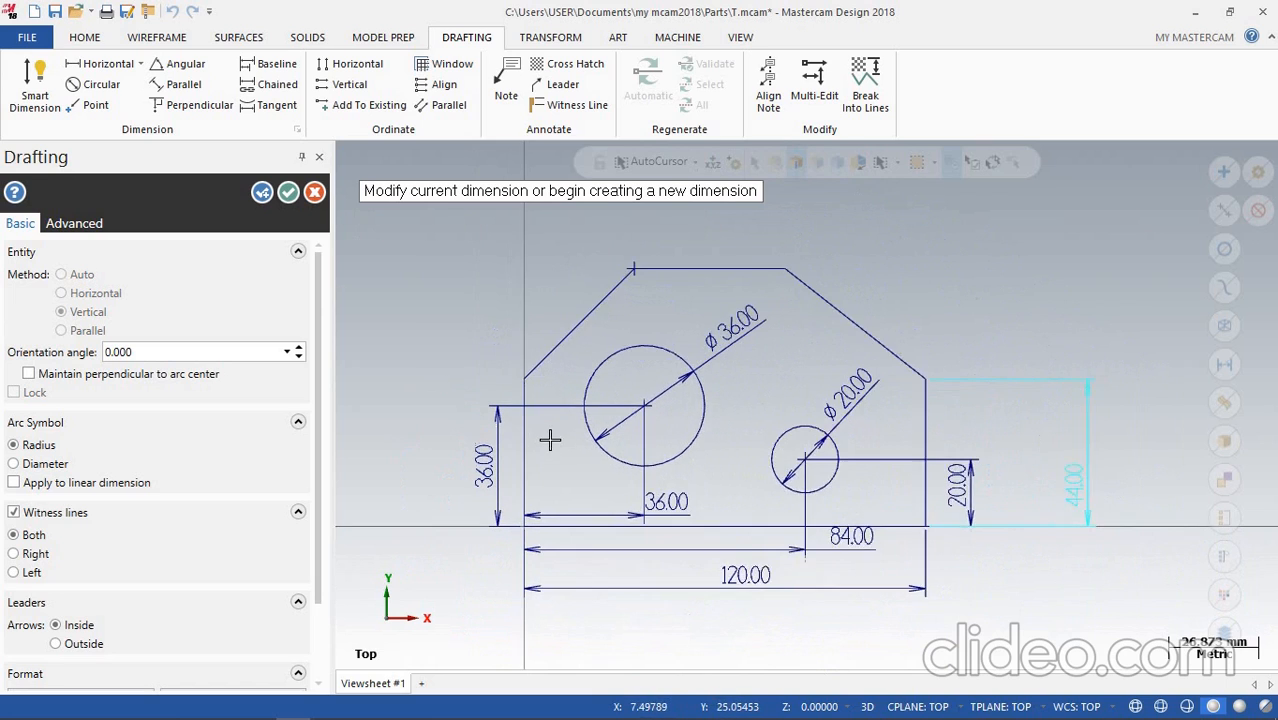
left_click(800, 259)
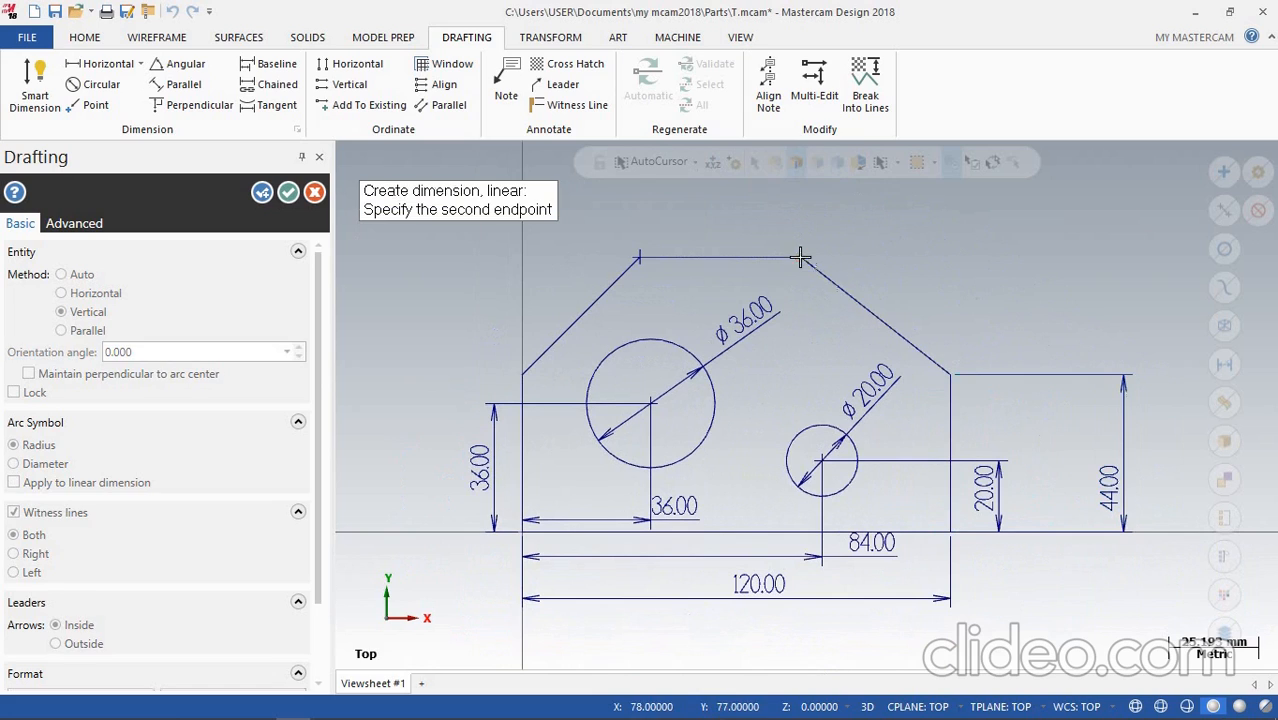
left_click(955, 373)
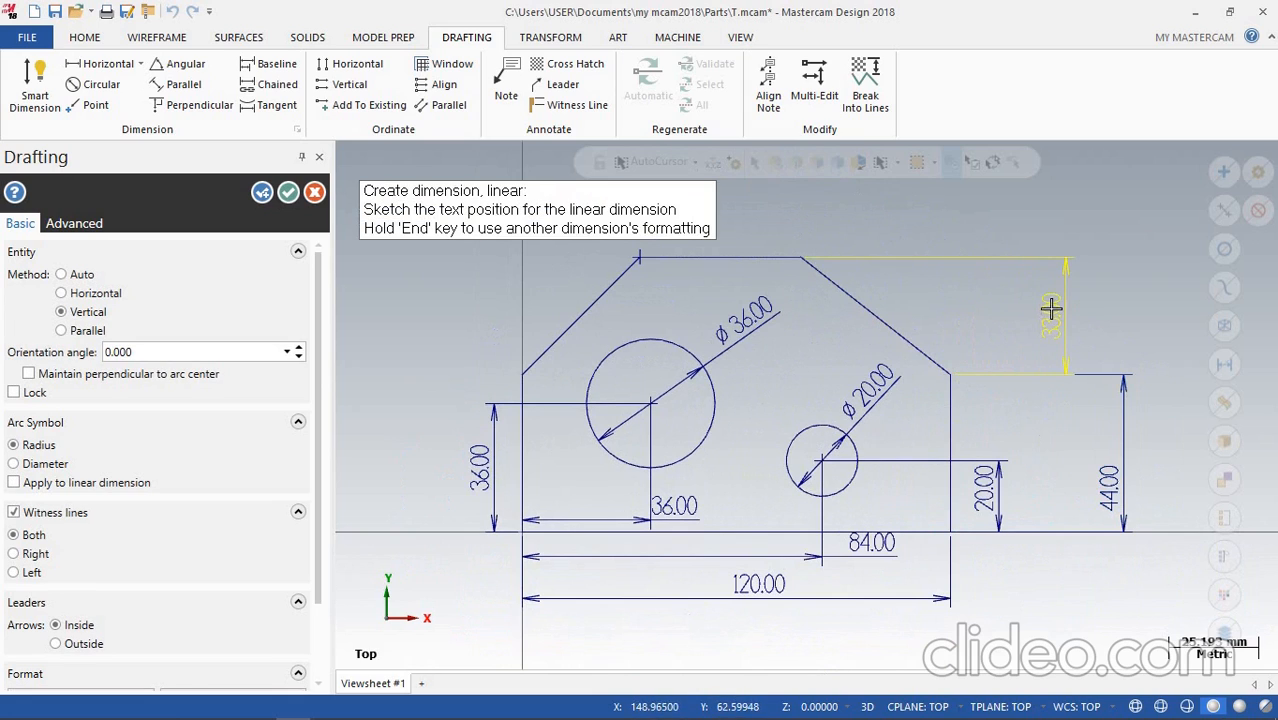
left_click(1062, 306)
scroll(840, 420, "down", 3)
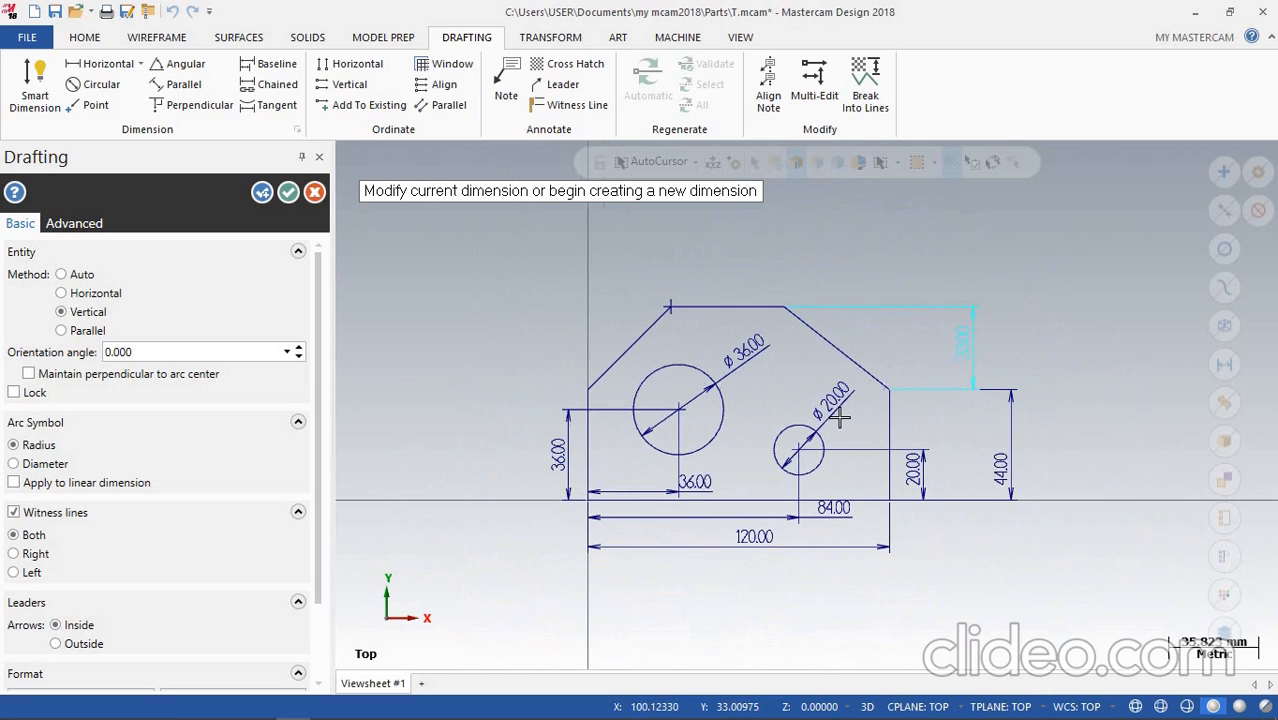
left_click(288, 192)
scroll(787, 559, "down", 2)
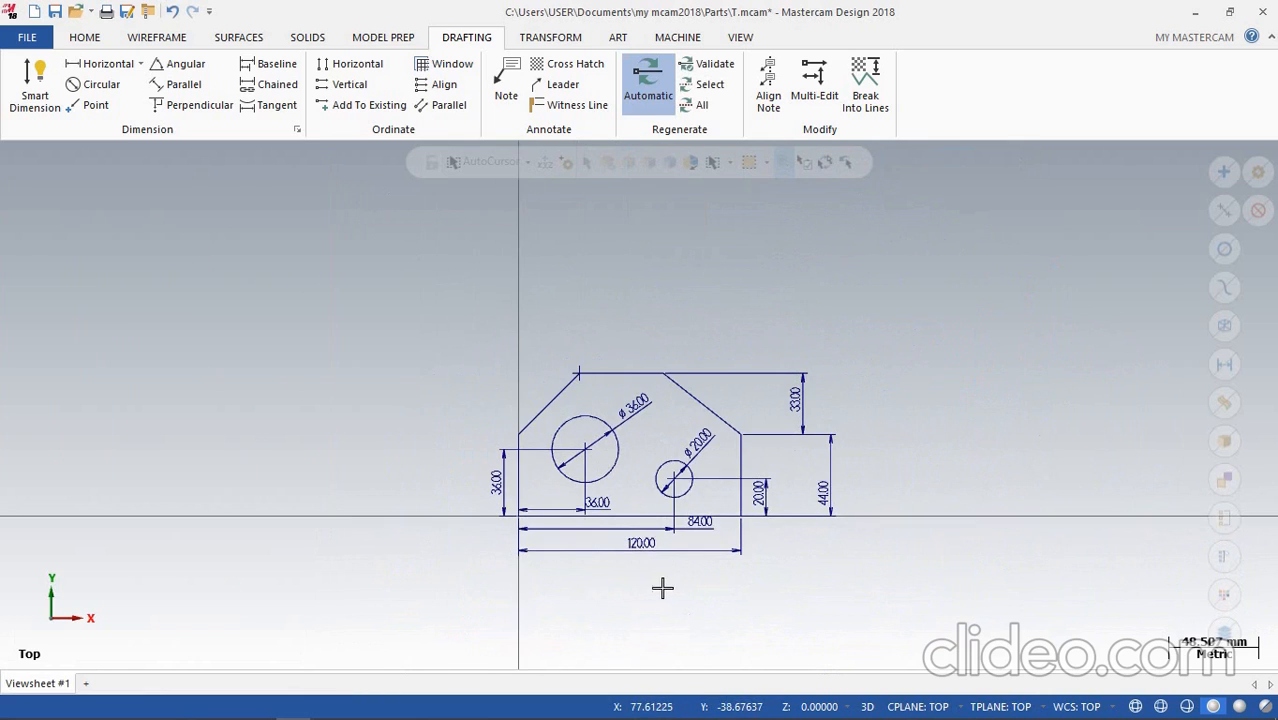
Switch to the Word drawing to check which plate dimensions are still missing, and return to Mastercam
middle_click_drag(662, 585, 568, 540)
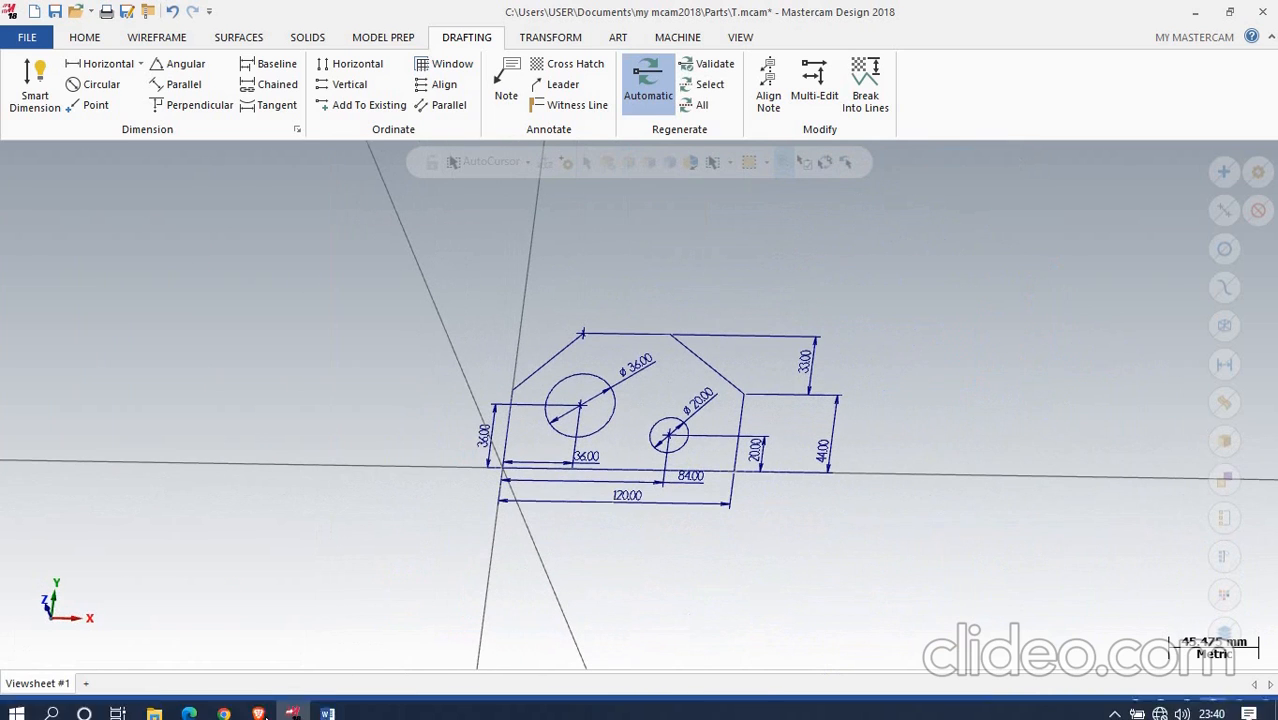
left_click(335, 706)
scroll(770, 365, "down", 8)
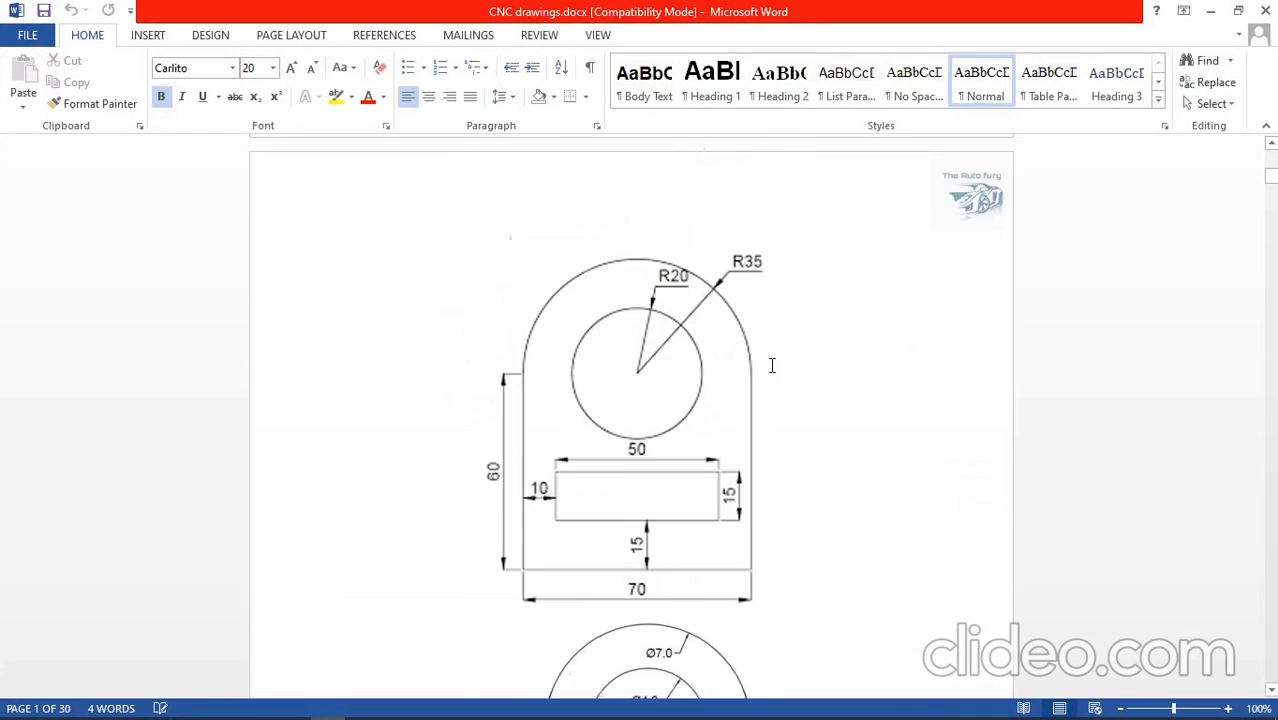
scroll(768, 370, "up", 5)
scroll(768, 370, "up", 3)
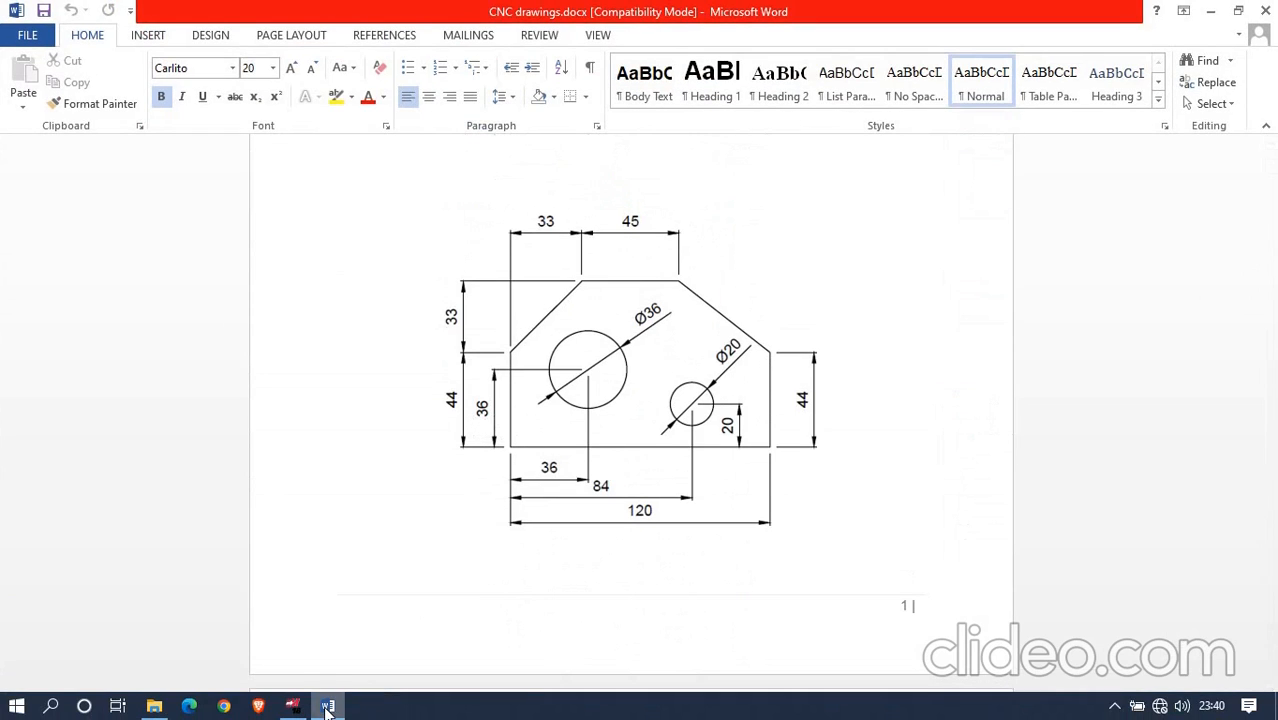
left_click(328, 706)
left_click(328, 706)
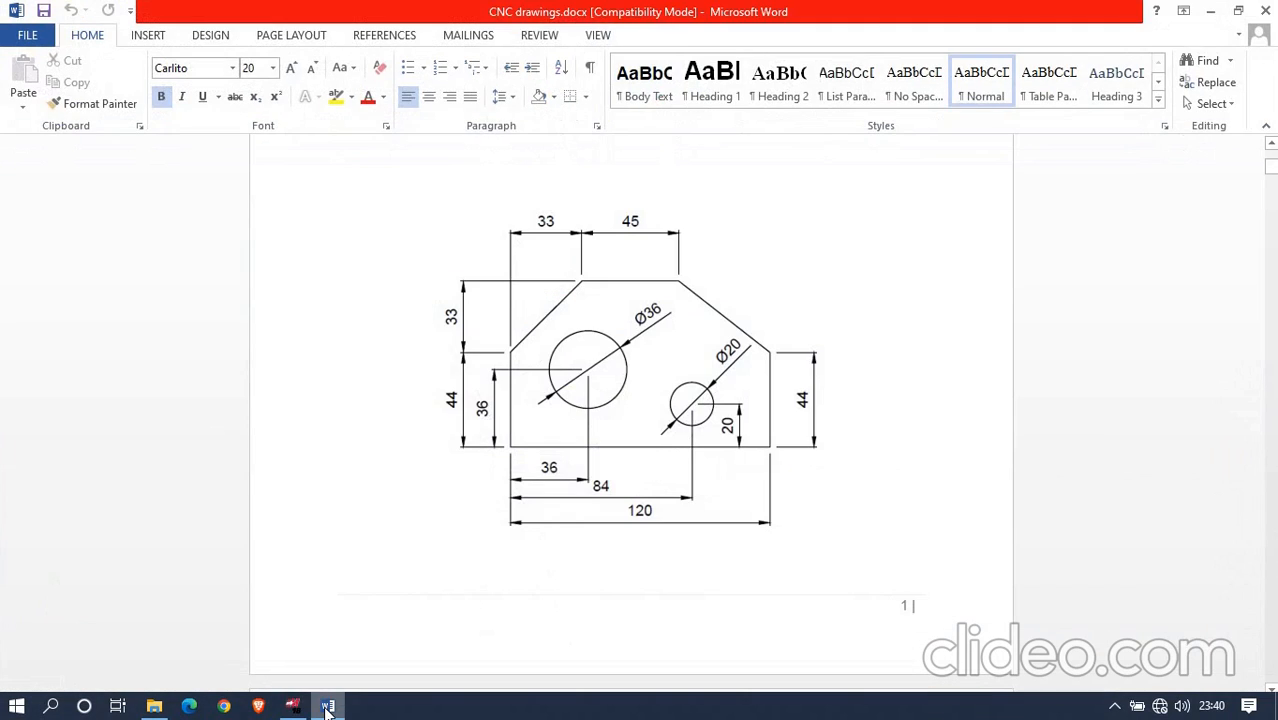
left_click(328, 706)
scroll(653, 280, "up", 3)
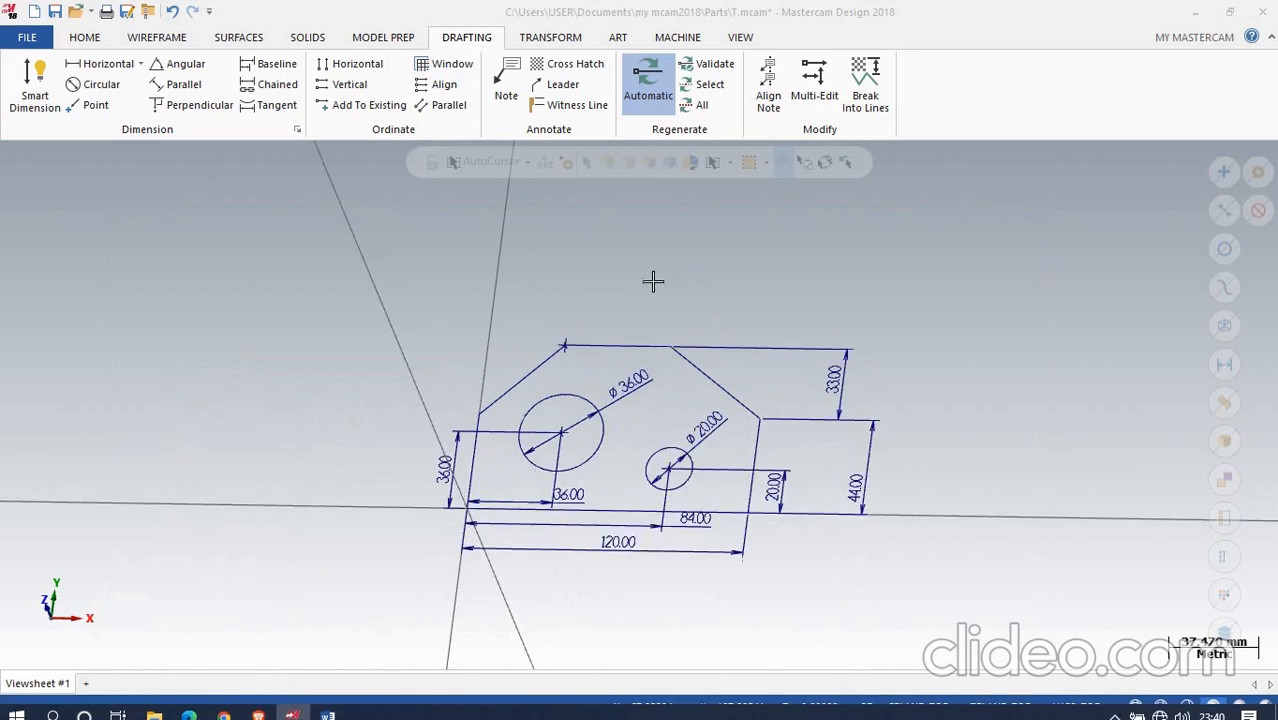
Add a horizontal dimension between the top line's two ends, placed above the plate, and finish dimensioning
left_click(100, 64)
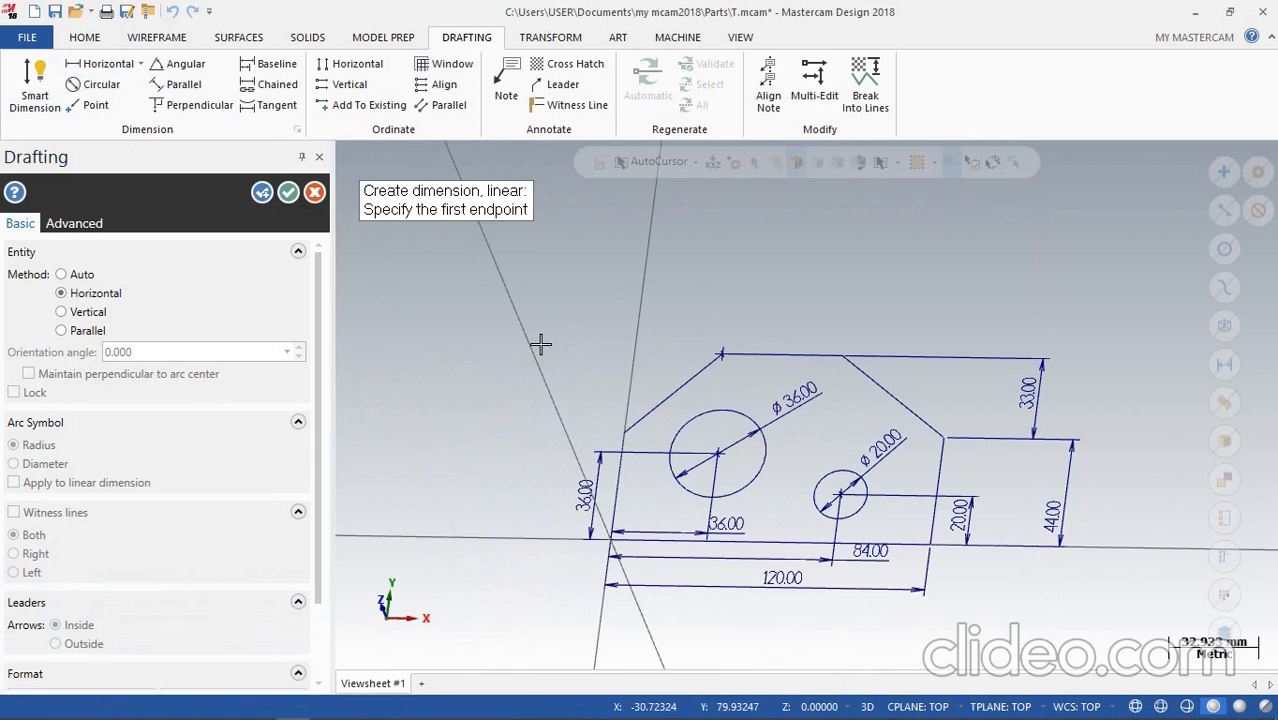
left_click(721, 355)
left_click(844, 356)
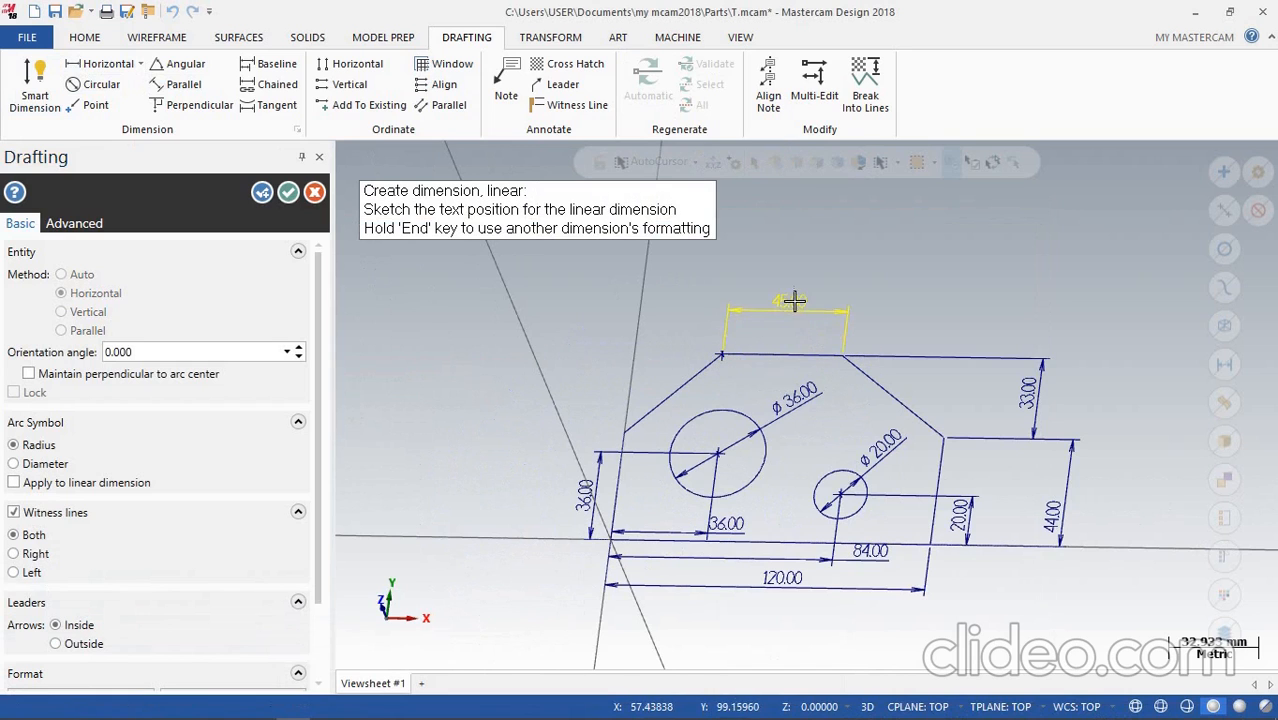
left_click(790, 298)
left_click(288, 192)
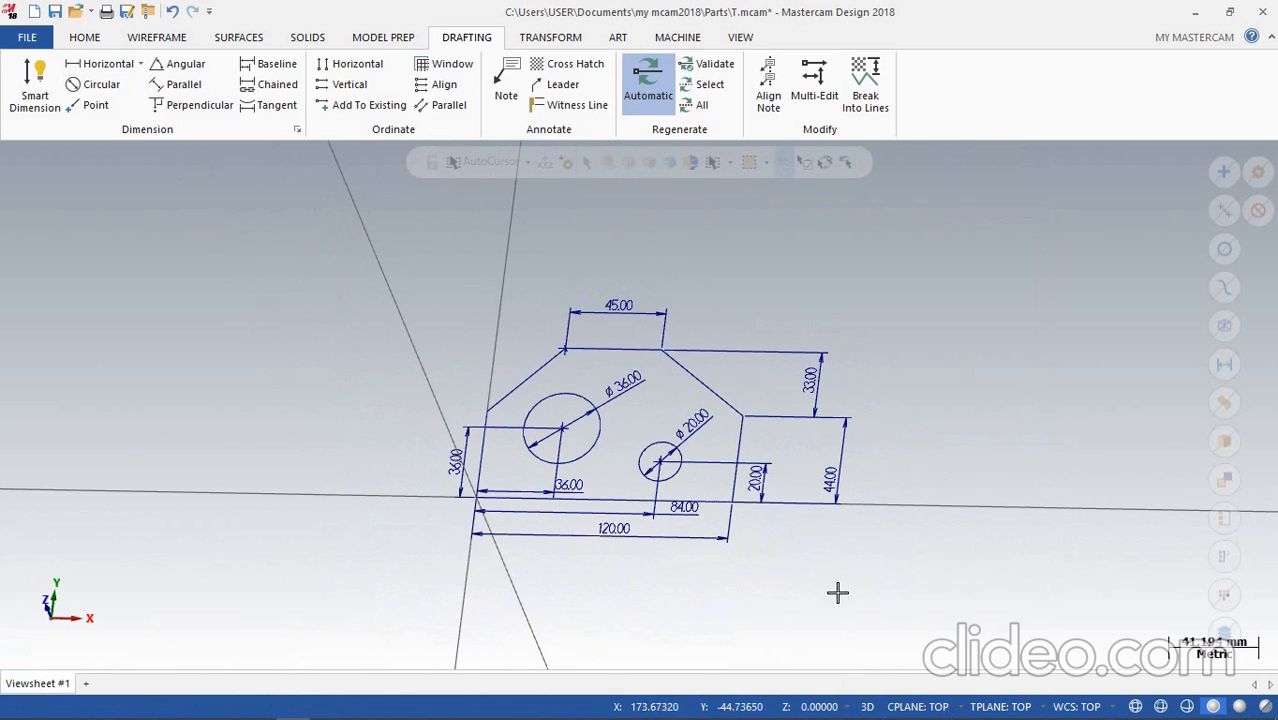
scroll(793, 494, "down", 1)
scroll(686, 494, "up", 2)
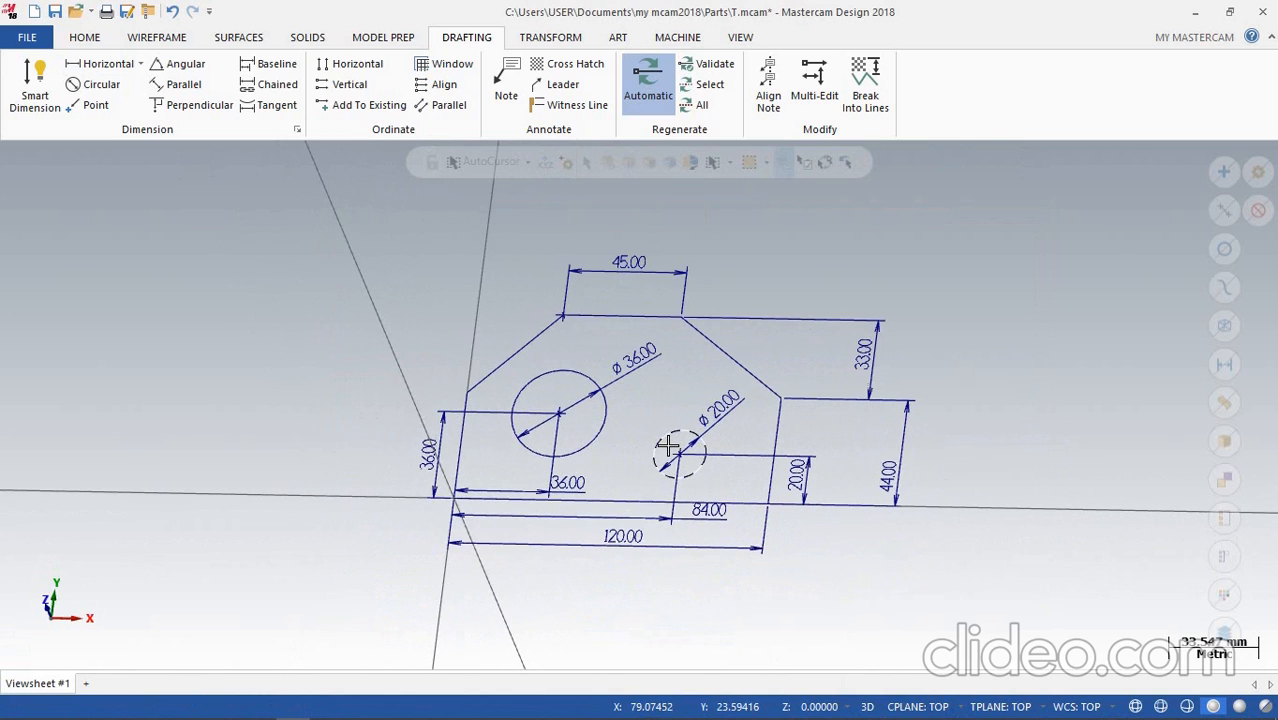
scroll(875, 550, "down", 2)
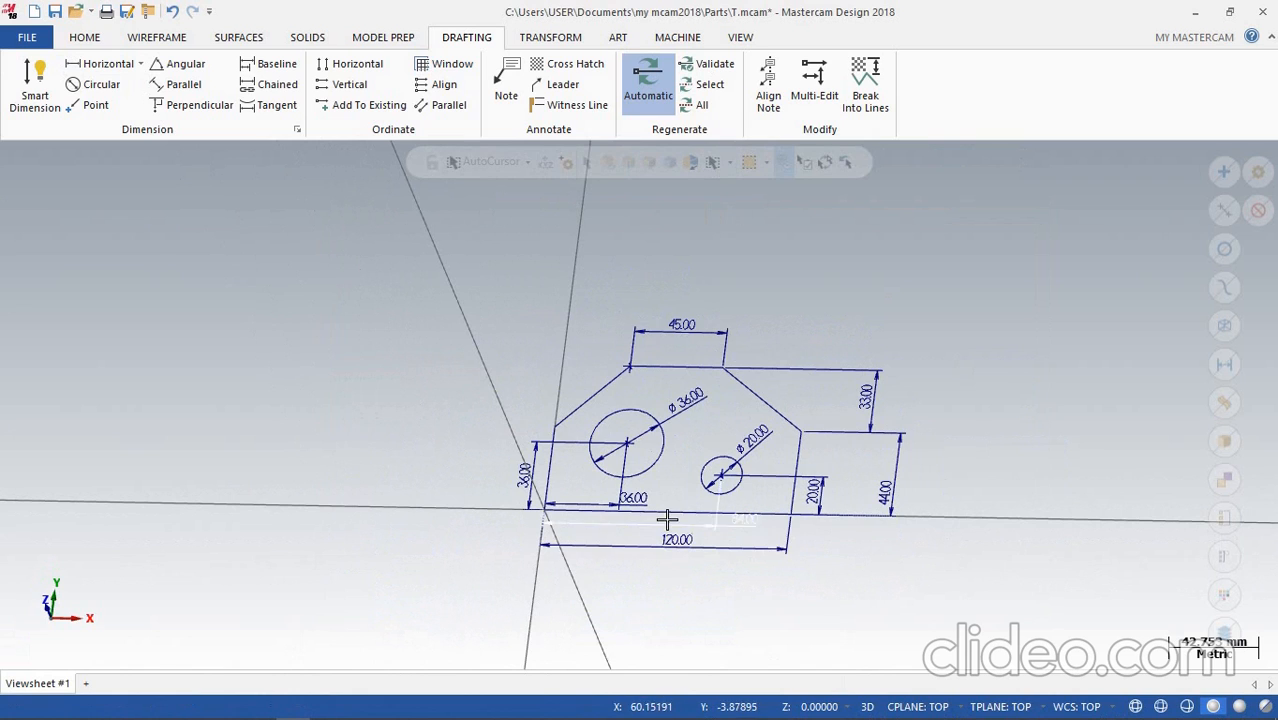
scroll(760, 480, "up", 2)
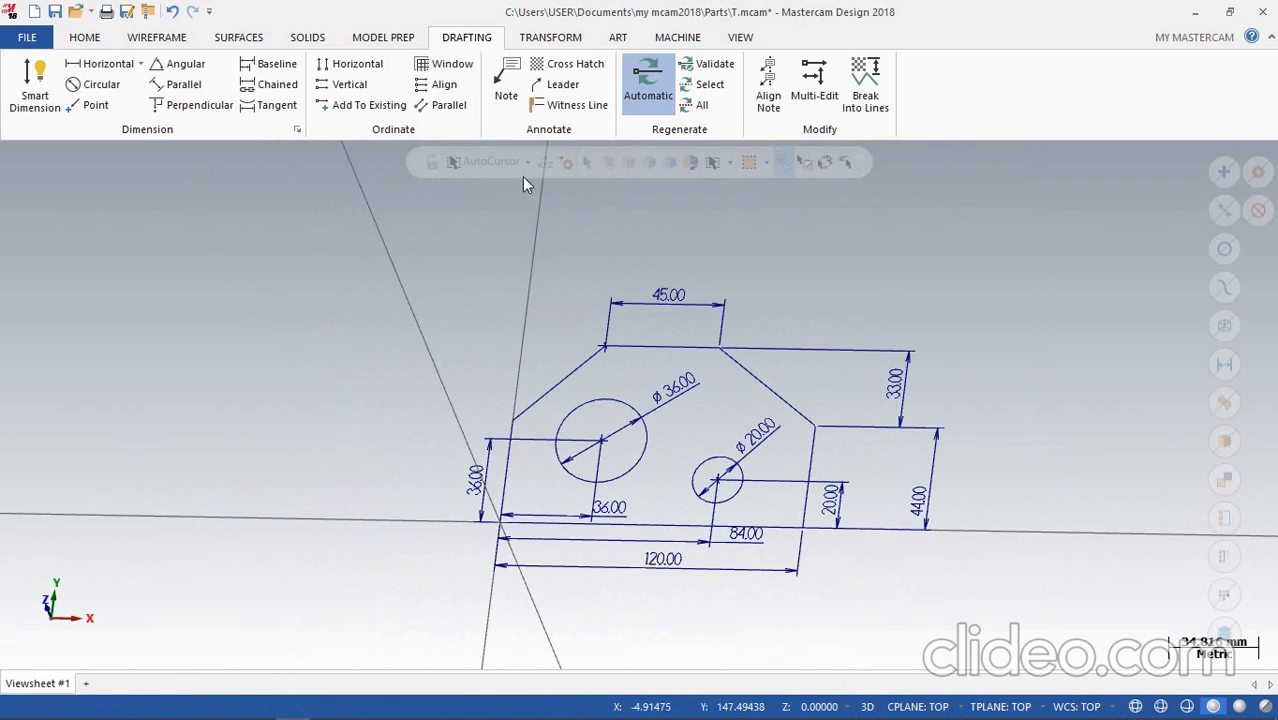
left_click(168, 38)
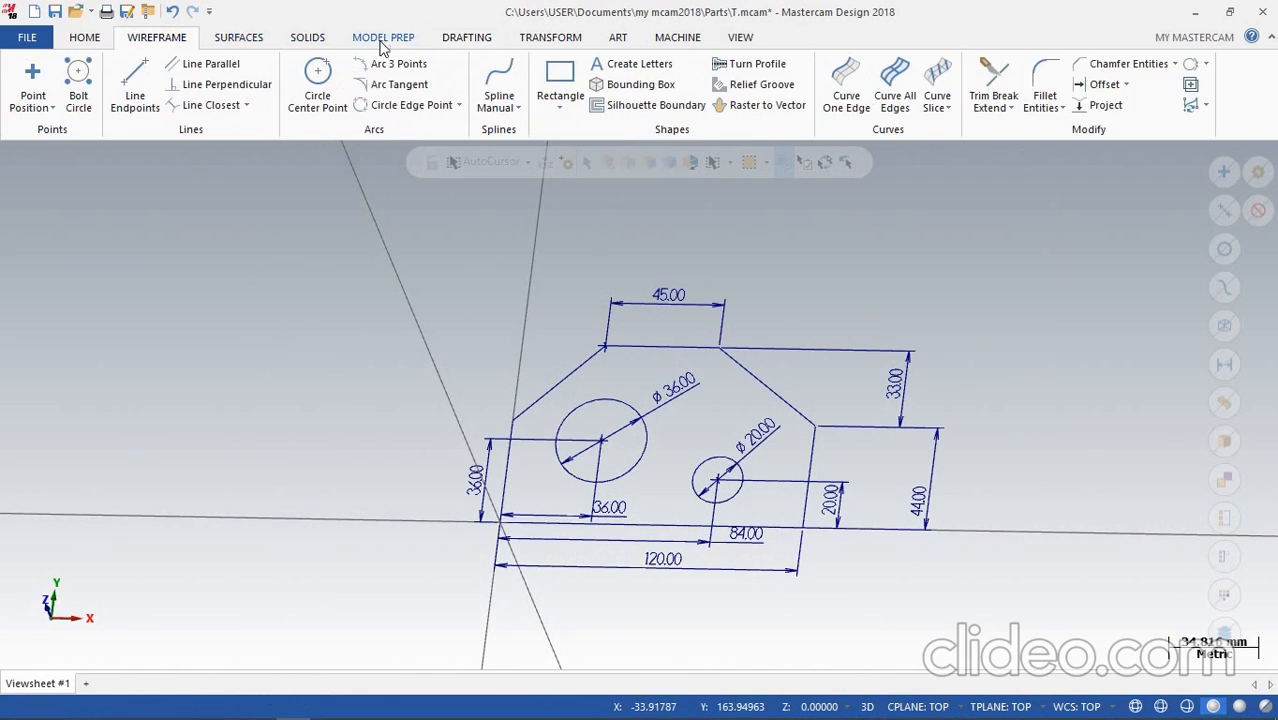
left_click(740, 38)
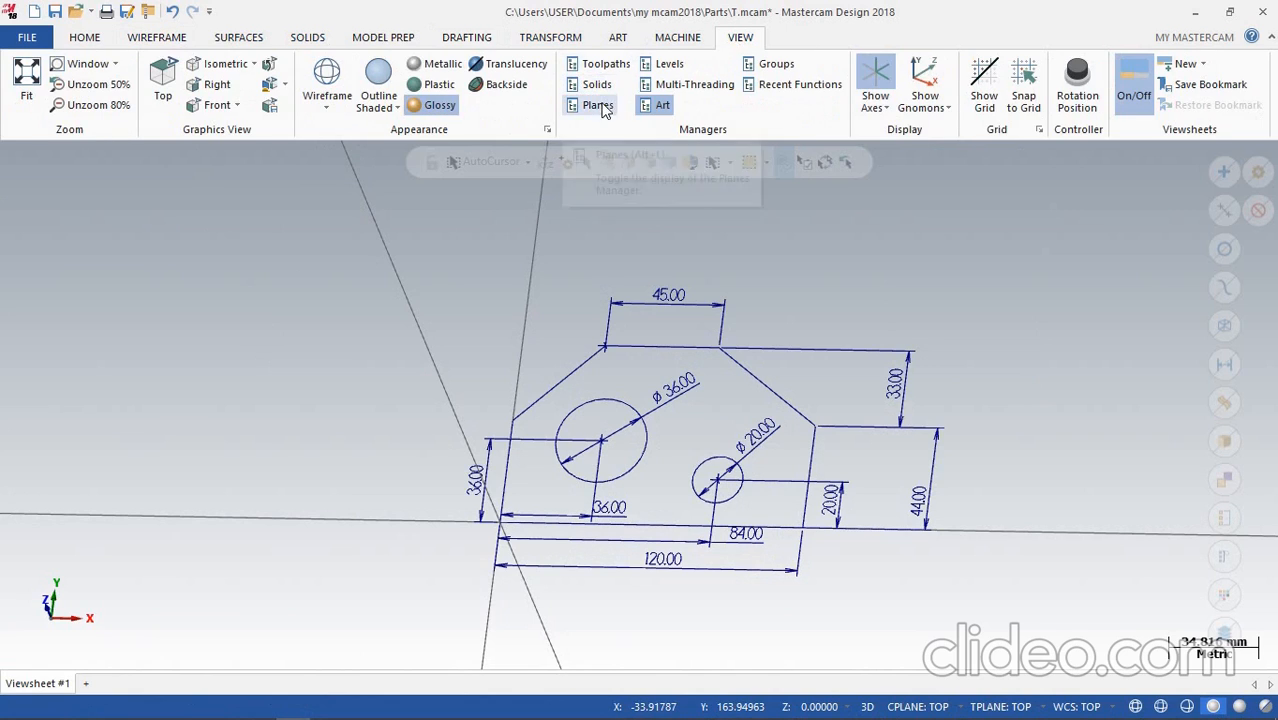
Open the levels manager and create active level 2 named "solids"
left_click(666, 63)
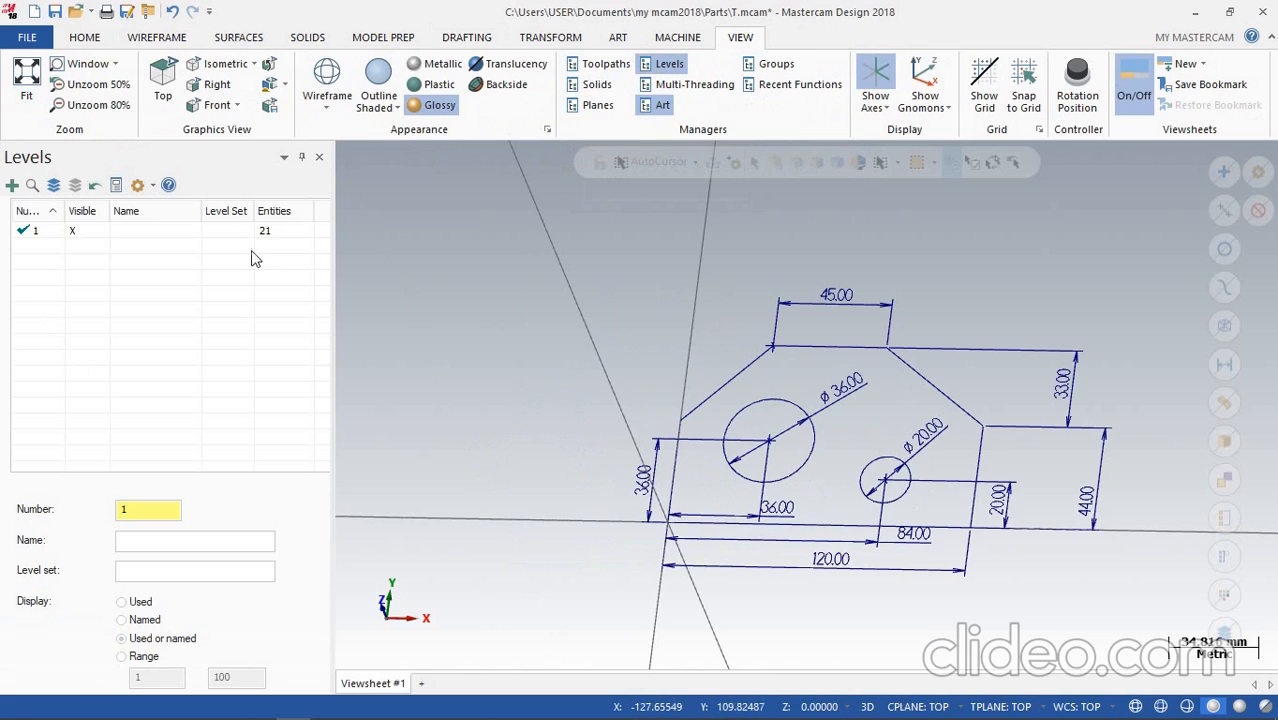
double_click(172, 250)
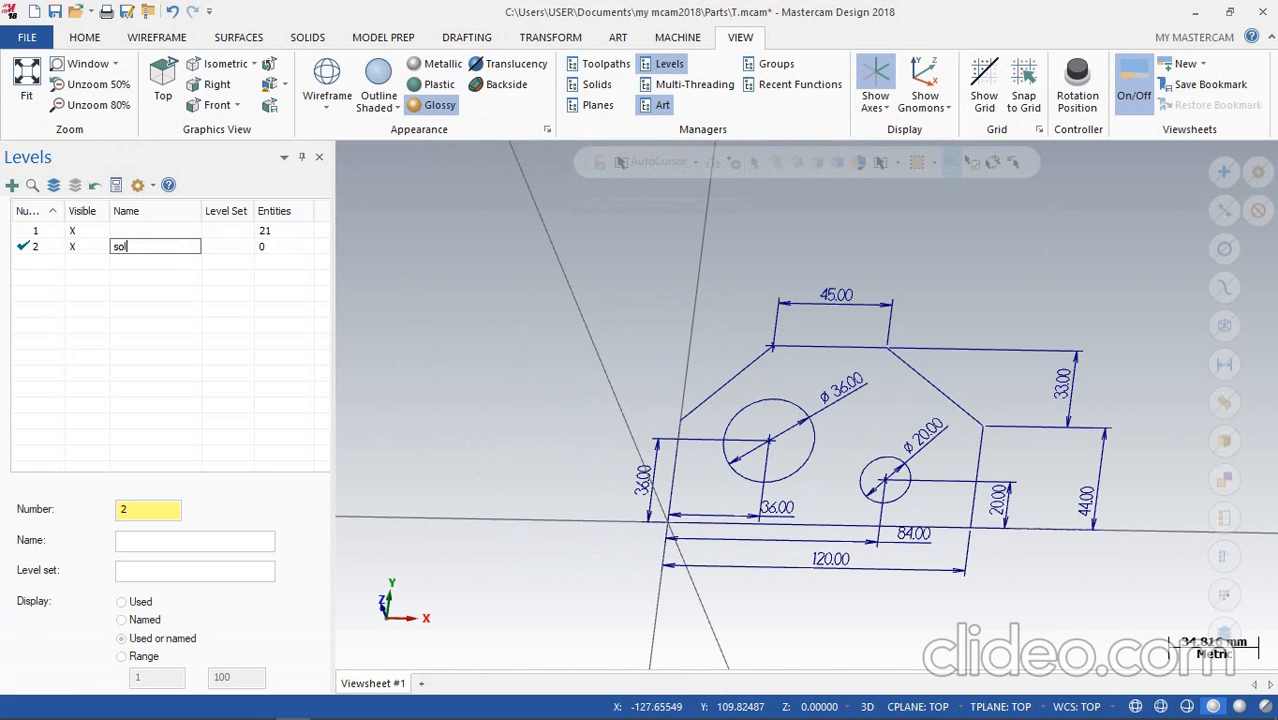
key("Return")
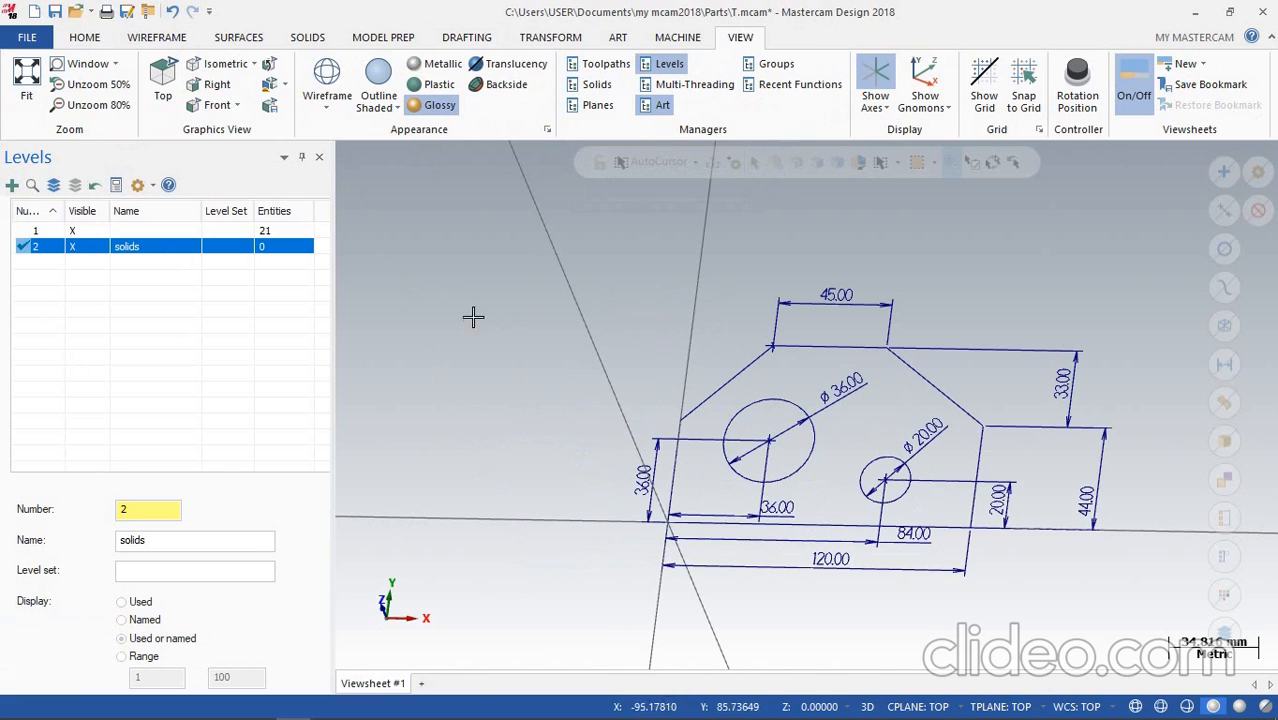
Start a solid Extrude and chain the plate outline and both circles as its profiles
left_click(138, 40)
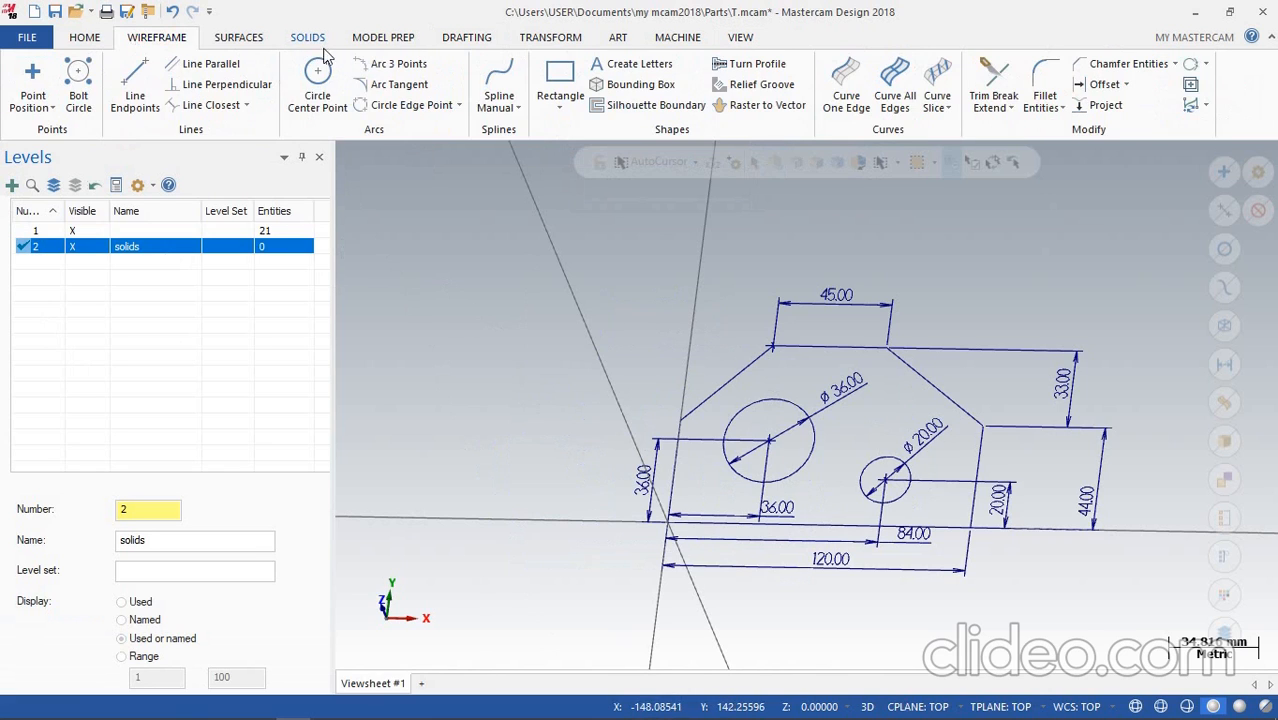
left_click(305, 40)
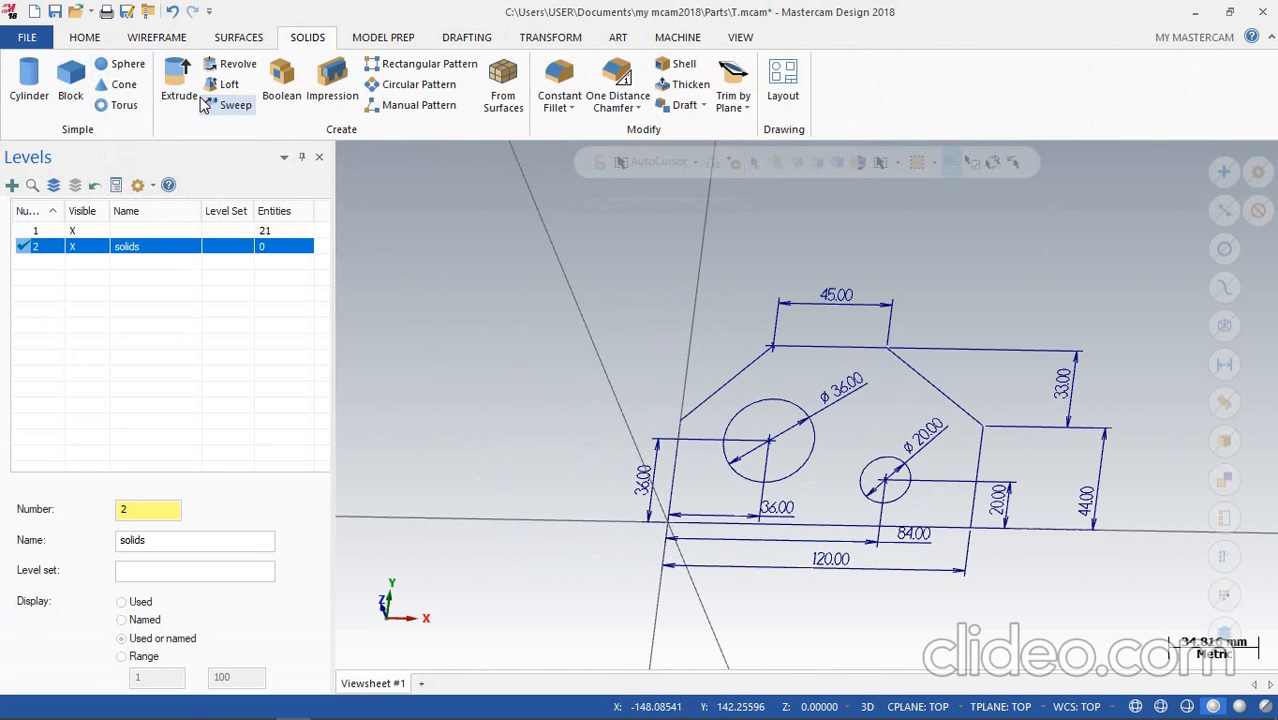
left_click(226, 105)
left_click(343, 71)
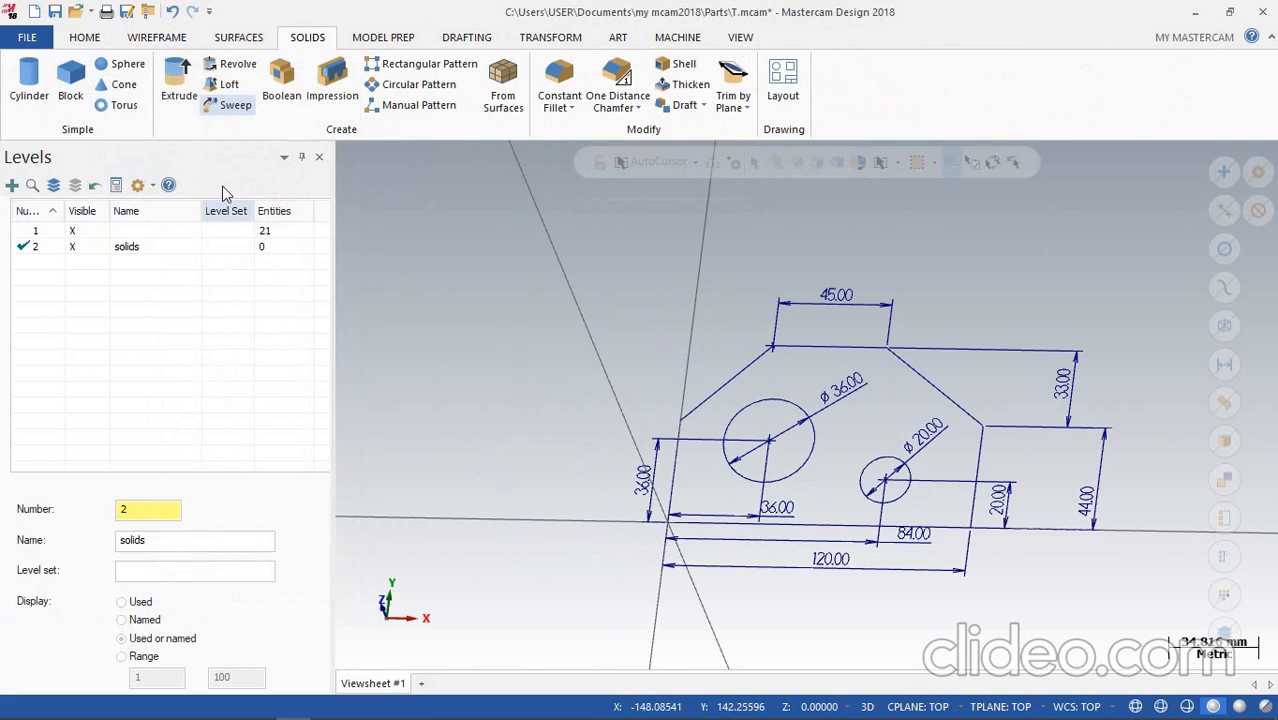
left_click(177, 85)
left_click(736, 375)
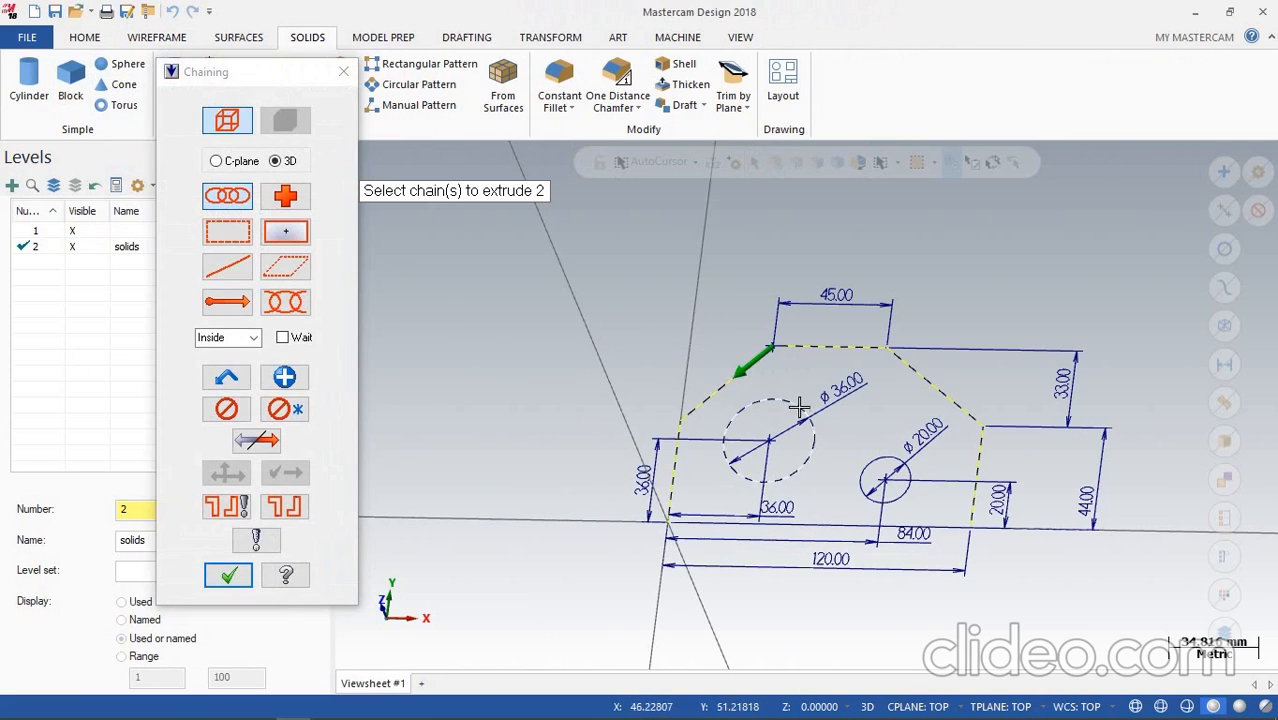
left_click(806, 410)
left_click(897, 462)
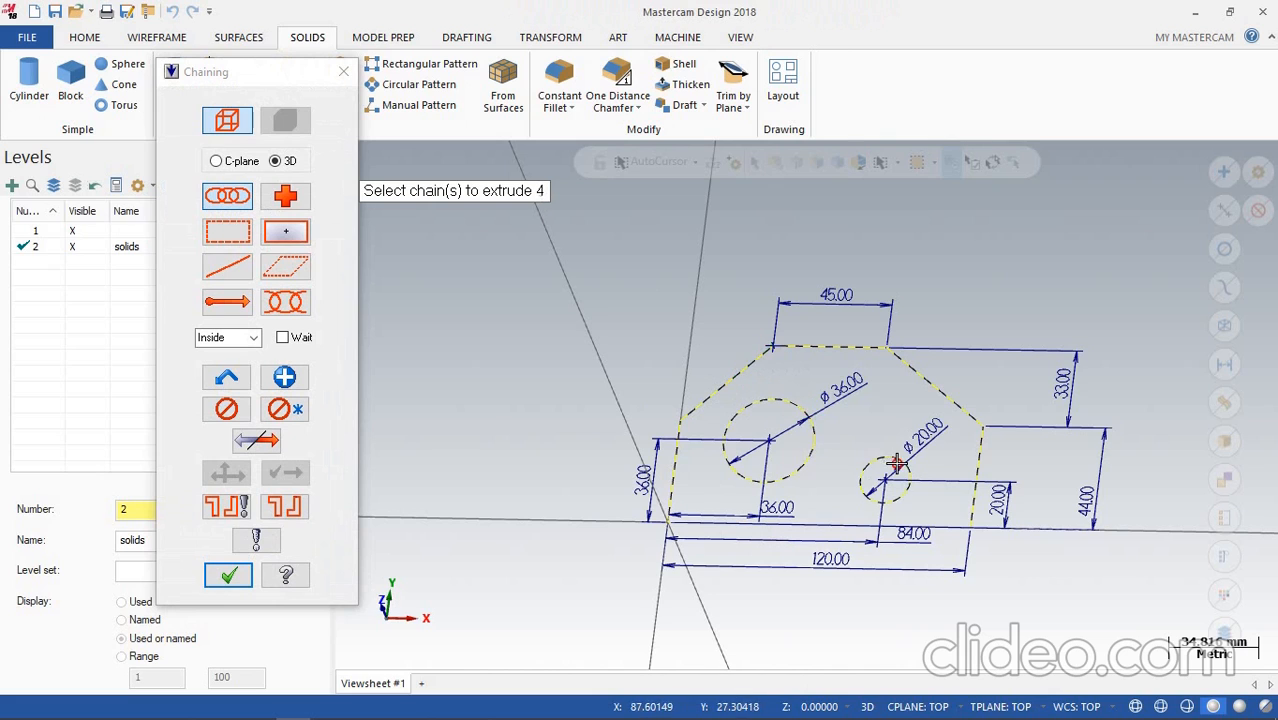
left_click(228, 575)
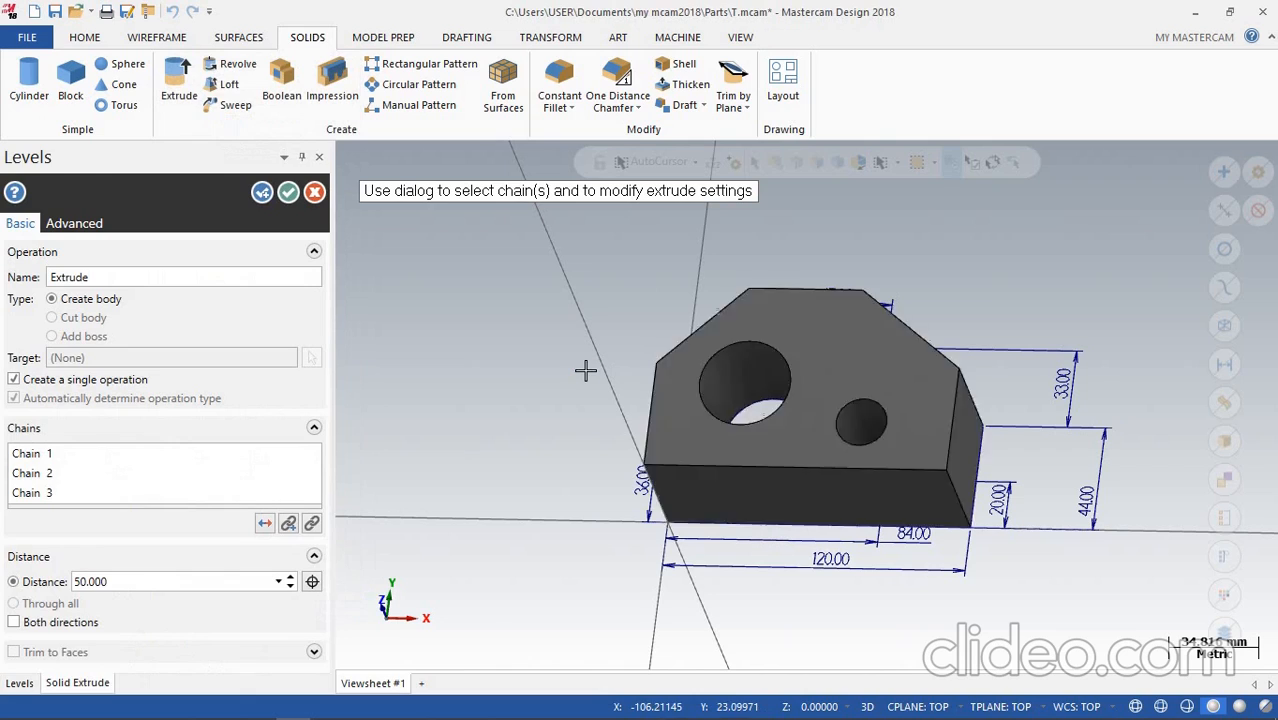
Reverse the extrusion direction, set its distance to 16 mm, and create the plate body
left_click(262, 525)
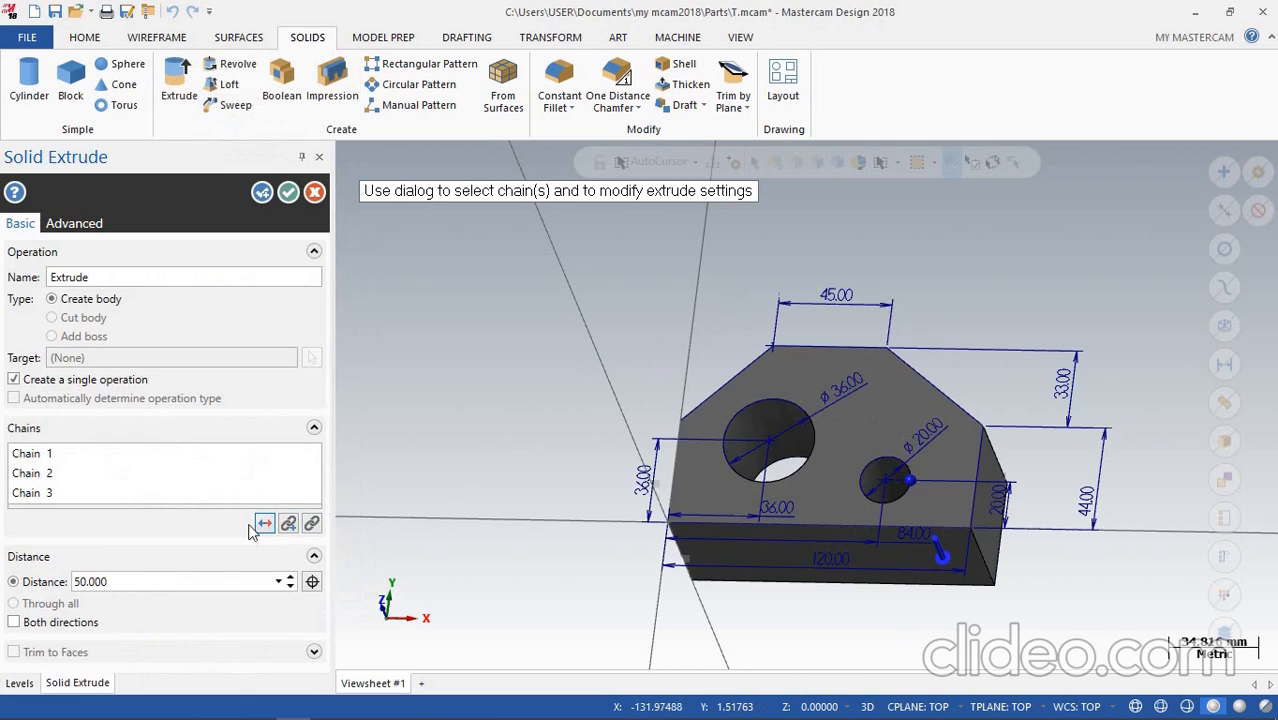
left_click(177, 583)
type("16")
key("Return")
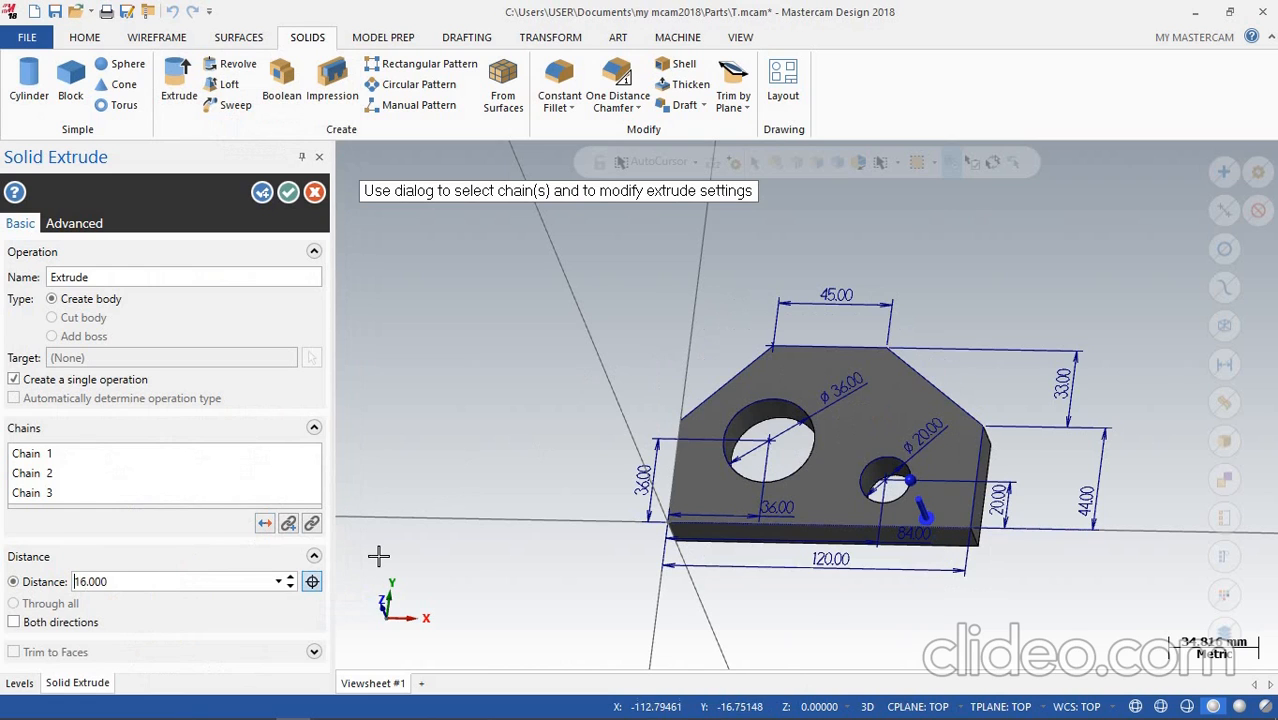
scroll(734, 453, "up", 2)
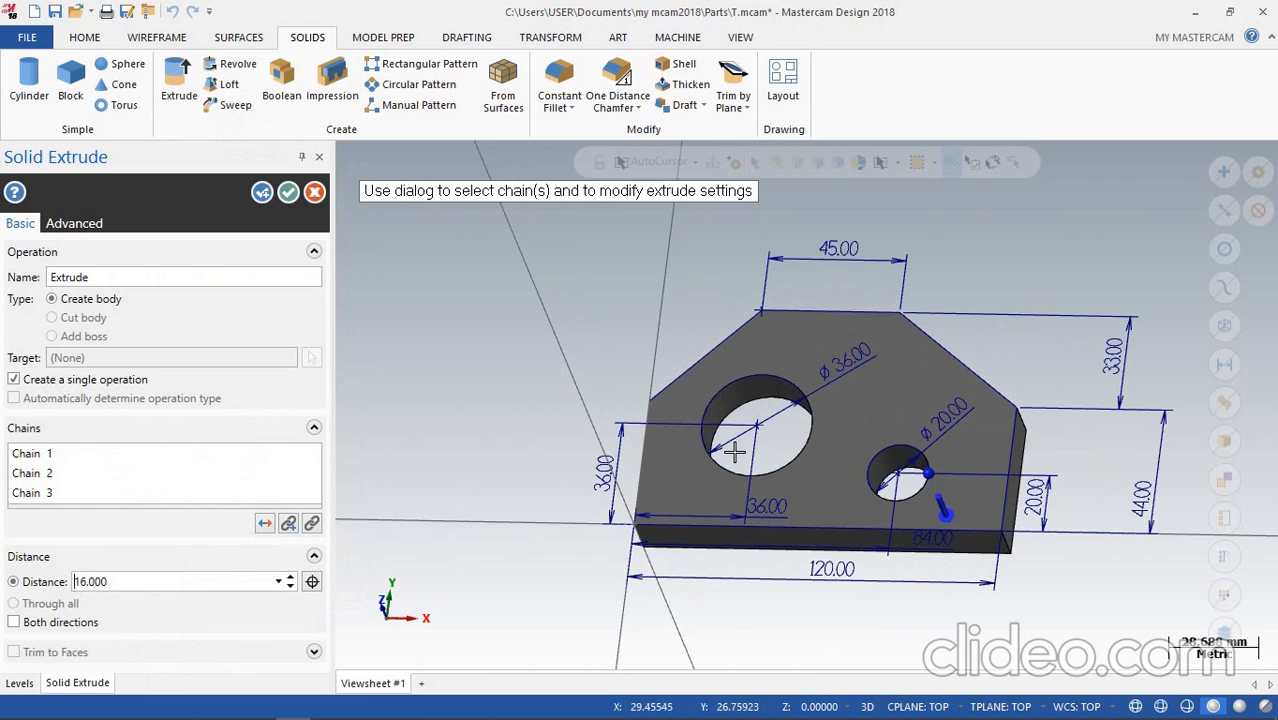
left_click(288, 192)
scroll(542, 462, "down", 1)
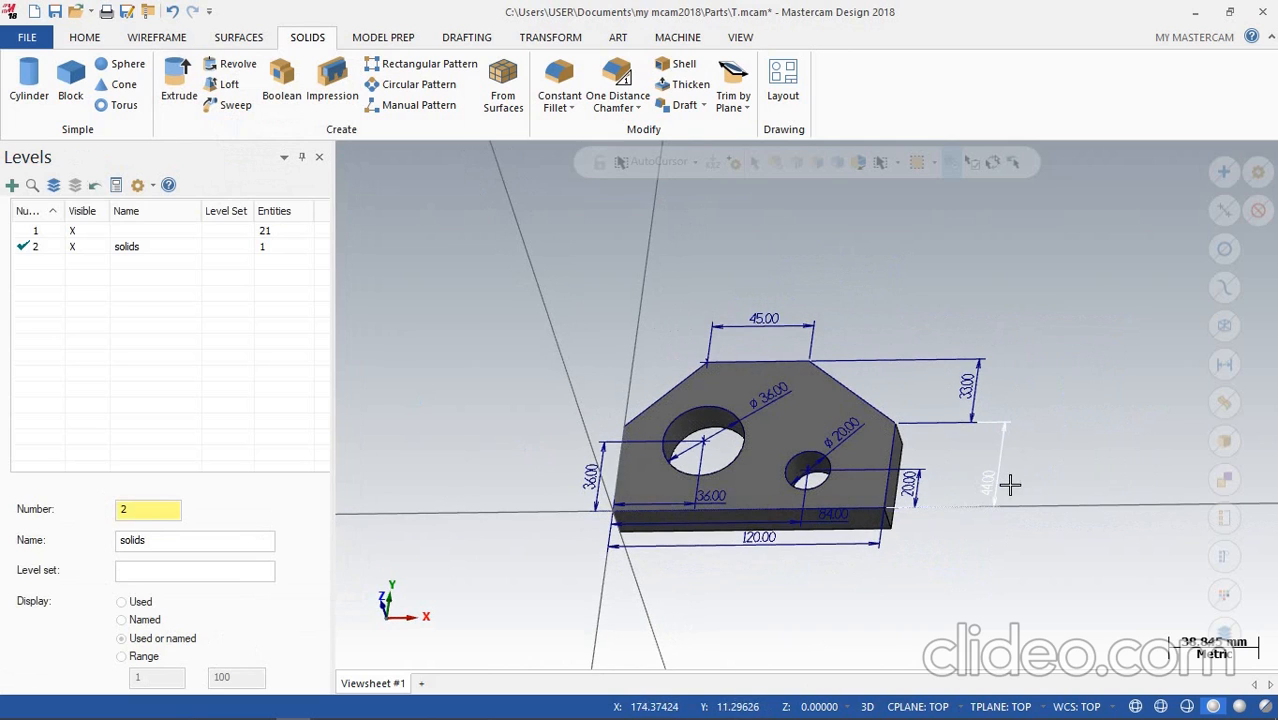
Make level 1 the active level and toggle the solids level's visibility off and back on
middle_click_drag(850, 557, 757, 507)
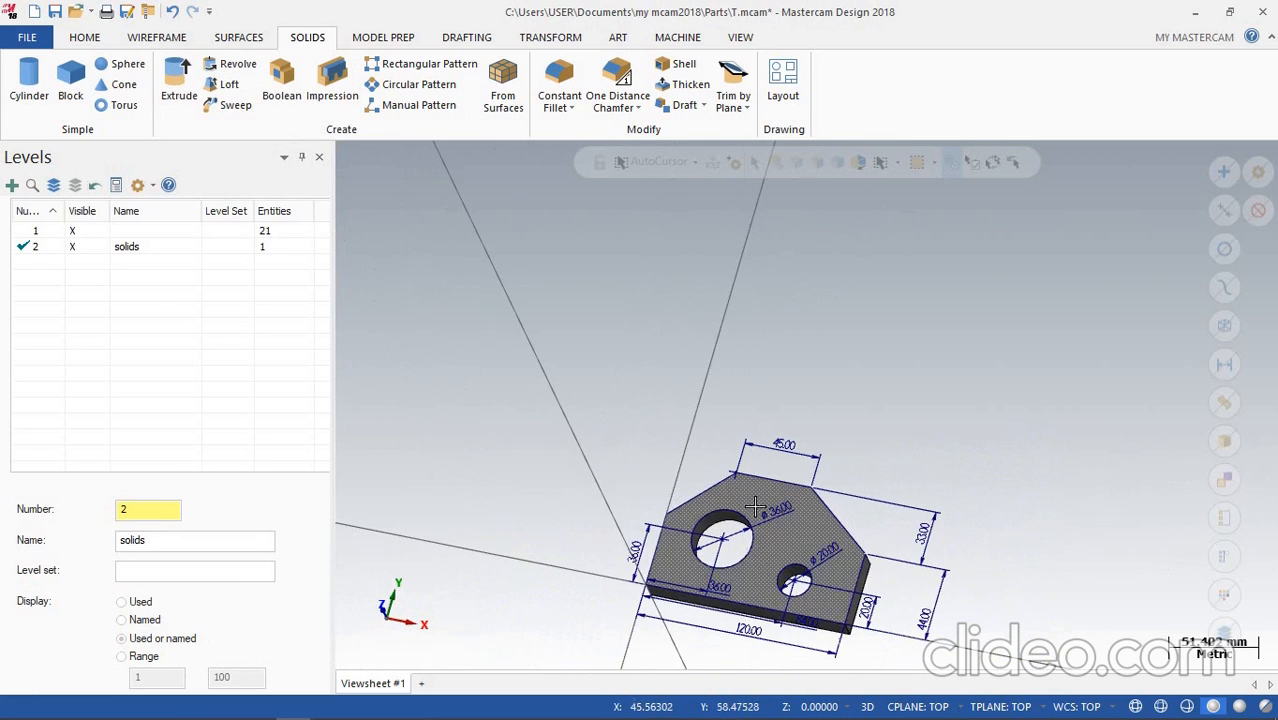
left_click(30, 231)
left_click(72, 246)
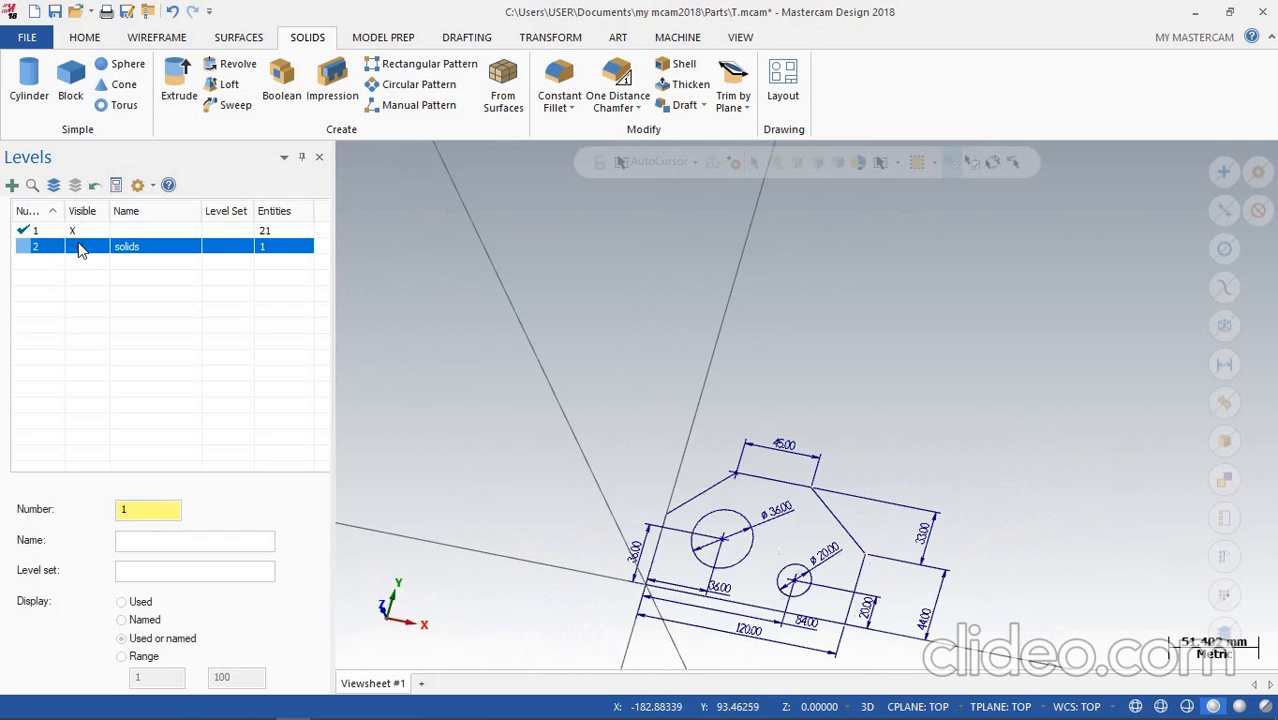
scroll(788, 645, "up", 3)
scroll(788, 645, "down", 2)
left_click(100, 248)
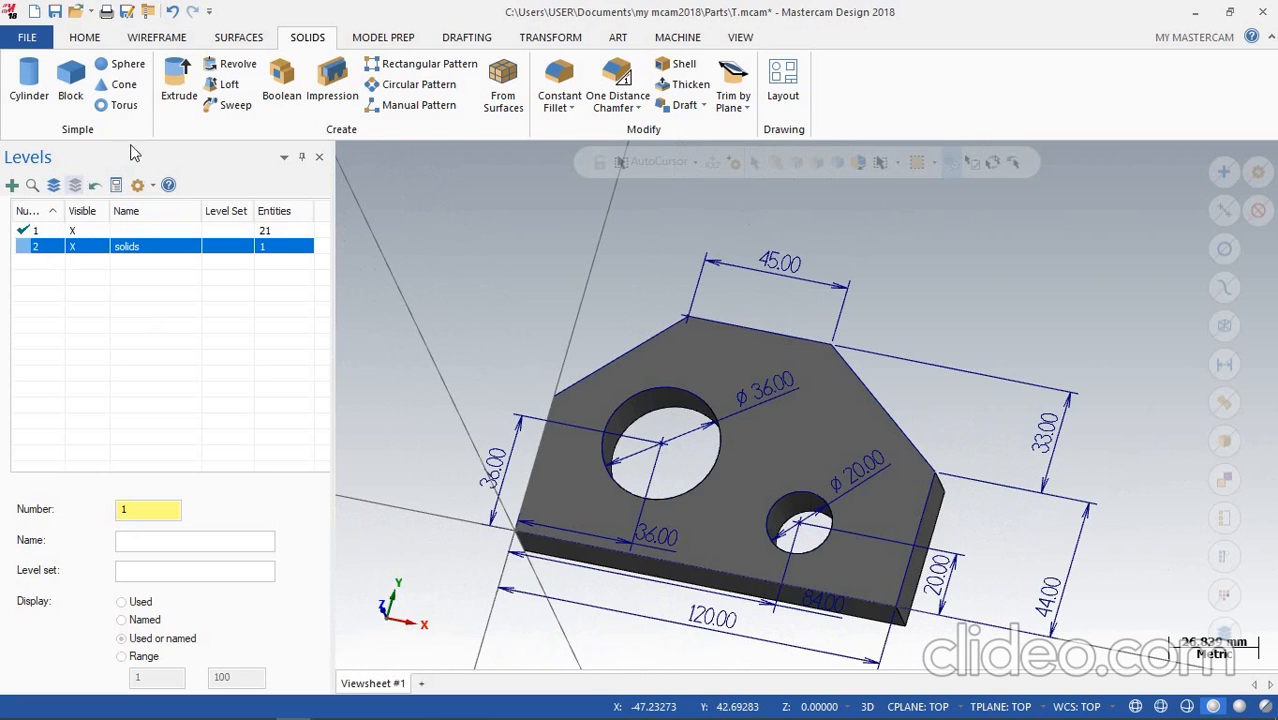
scroll(904, 483, "down", 1)
left_click(157, 37)
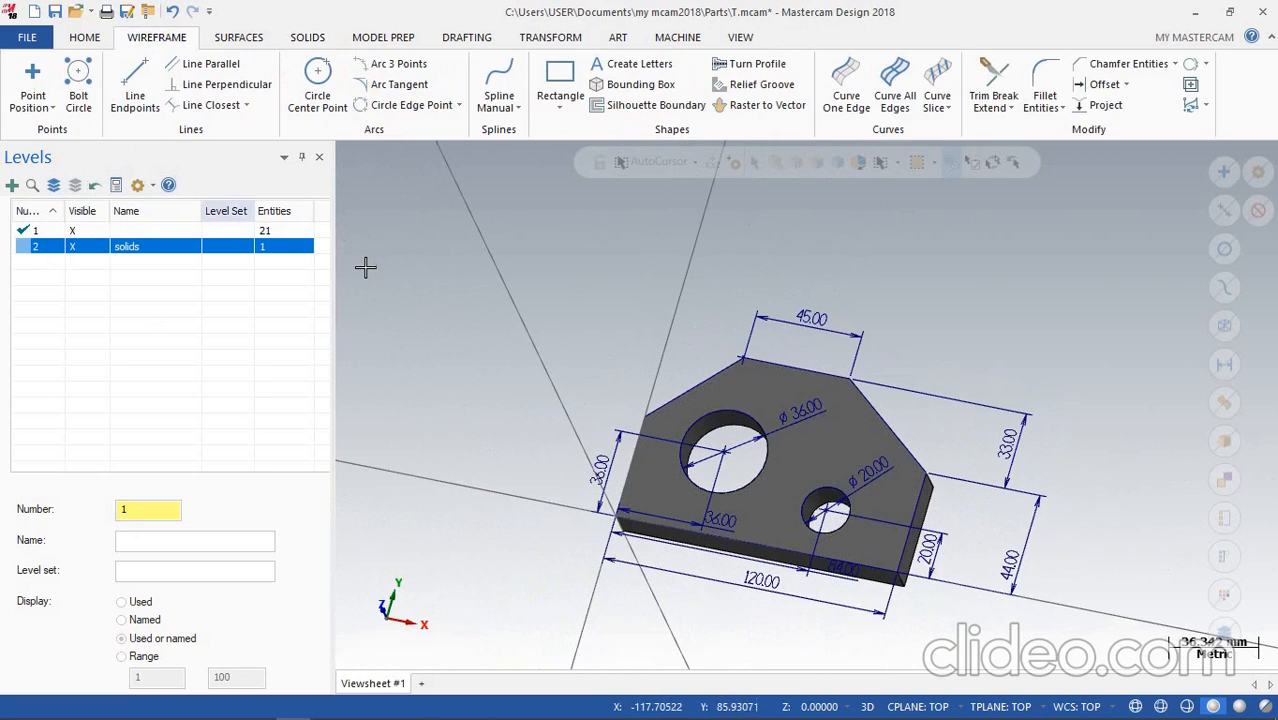
scroll(887, 576, "down", 2)
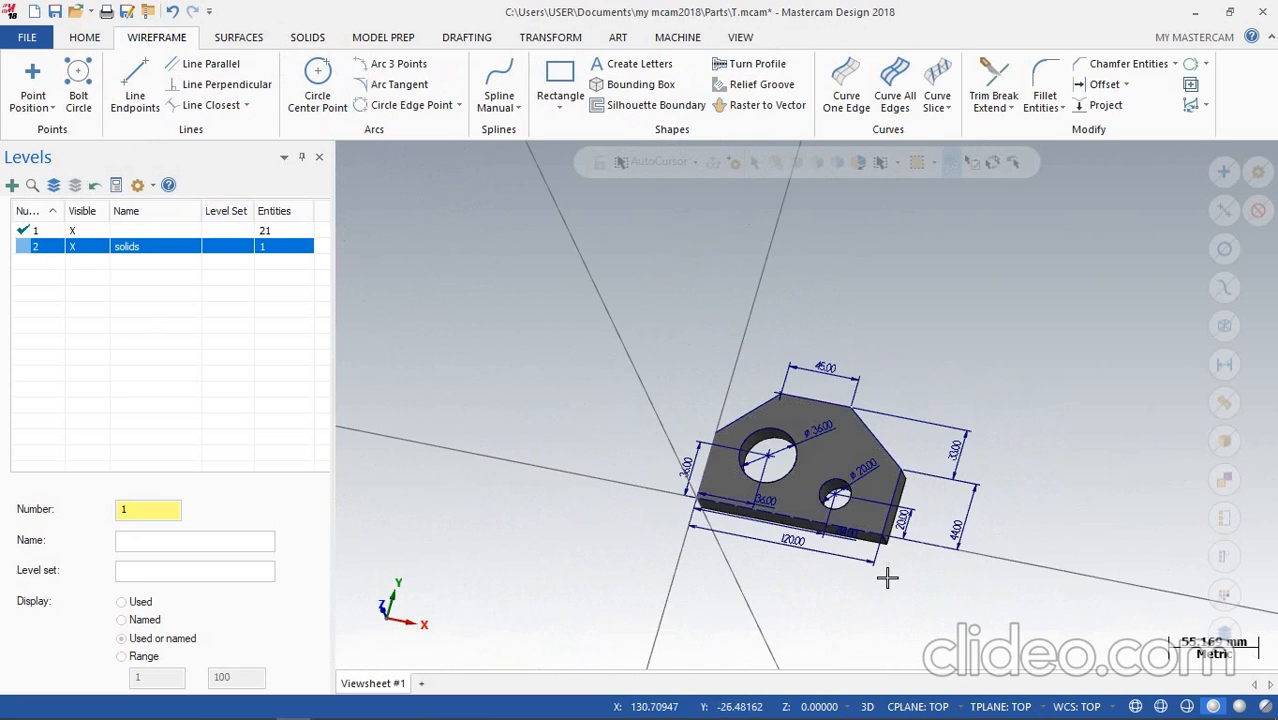
scroll(999, 459, "up", 2)
scroll(939, 434, "up", 1)
scroll(939, 434, "down", 1)
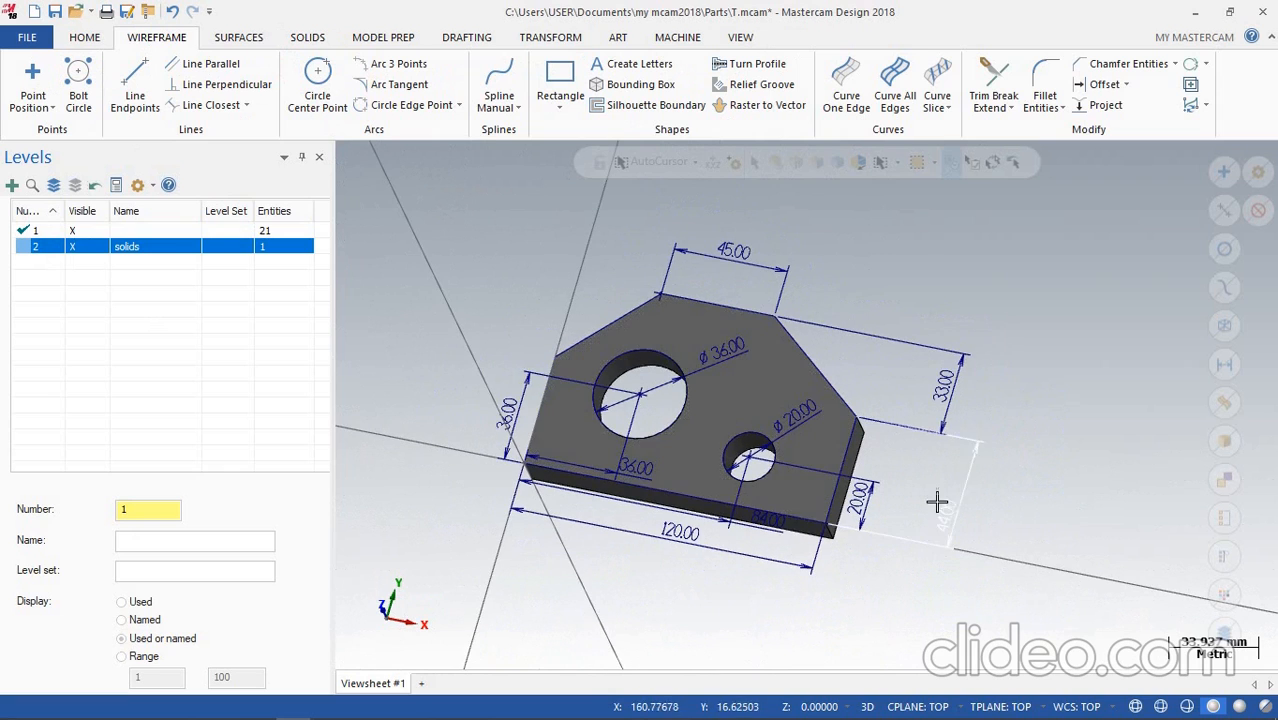
scroll(913, 400, "up", 1)
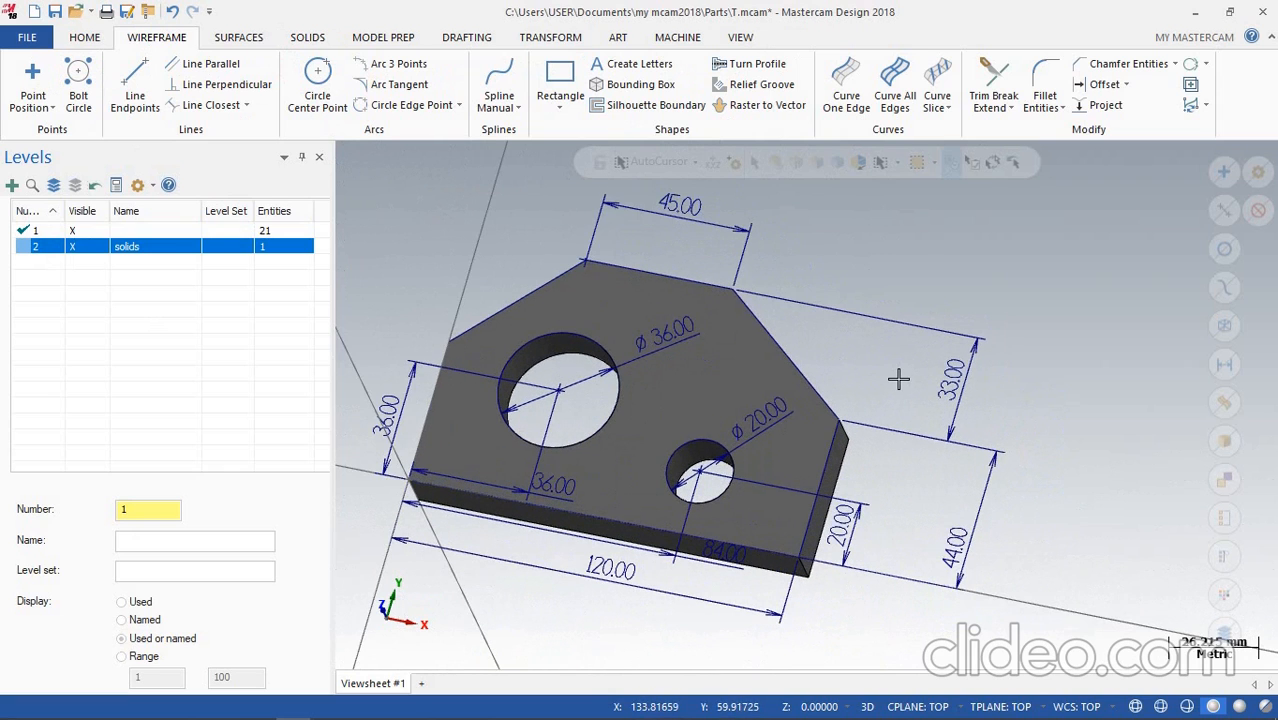
scroll(898, 378, "down", 1)
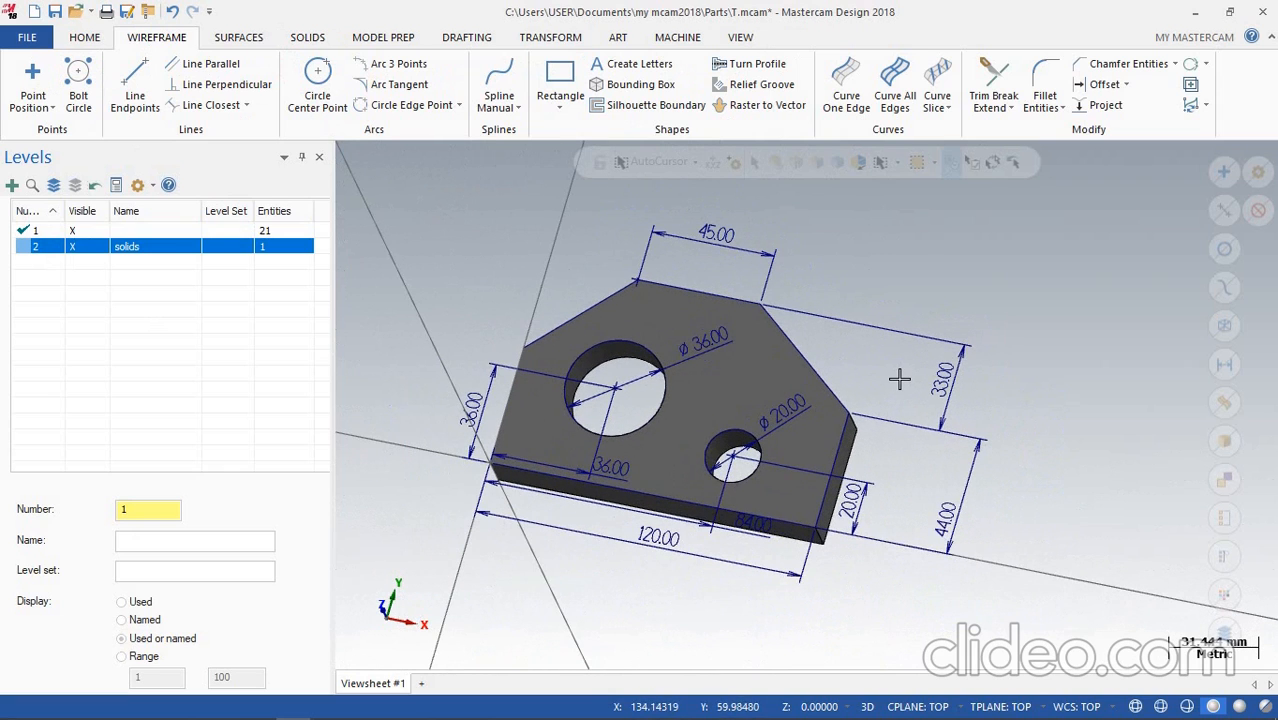